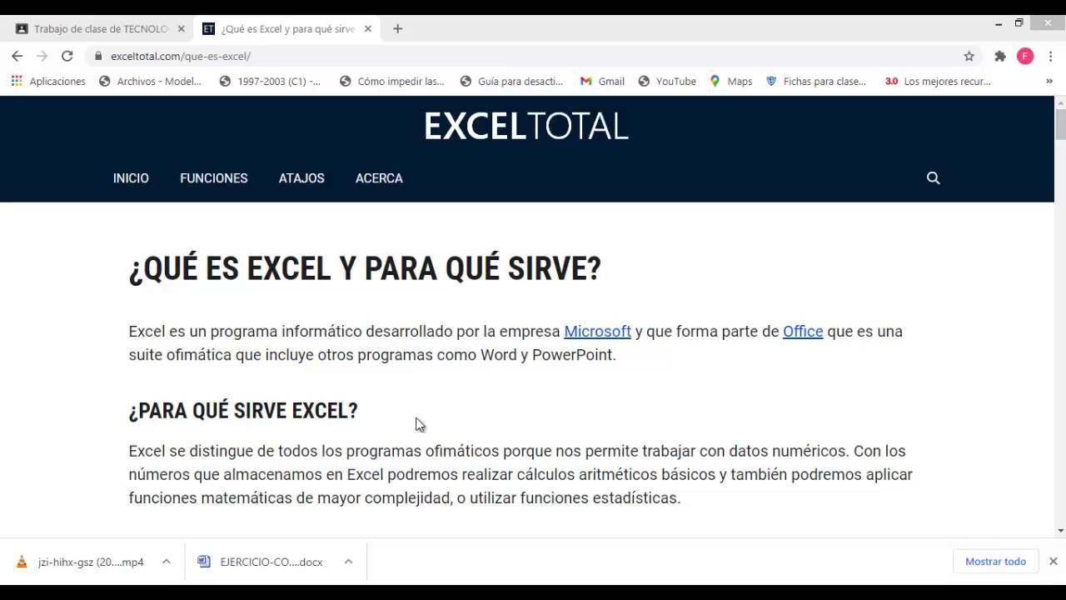
Review the topic list of UNIDAD 3: EXCEL in the Google Classroom classwork page.
left_click(139, 30)
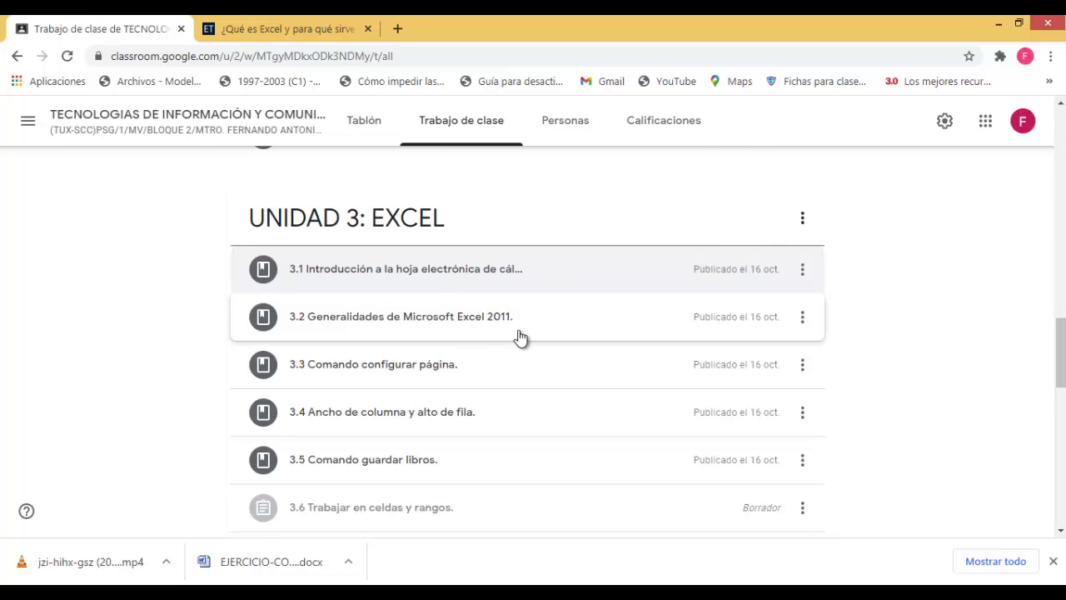
scroll(519, 337, "down", 1)
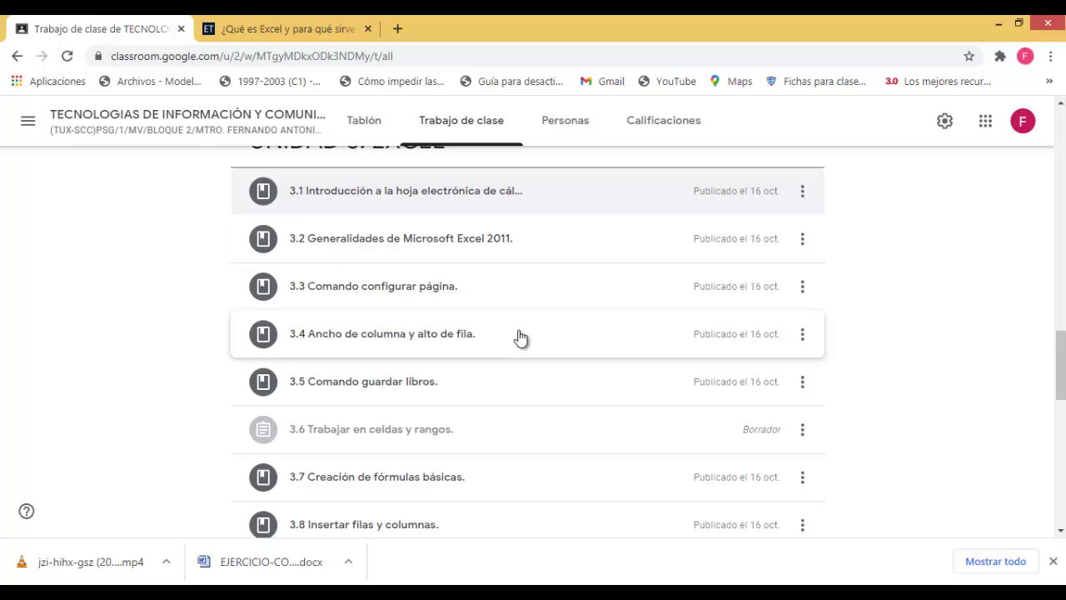
scroll(518, 337, "up", 1)
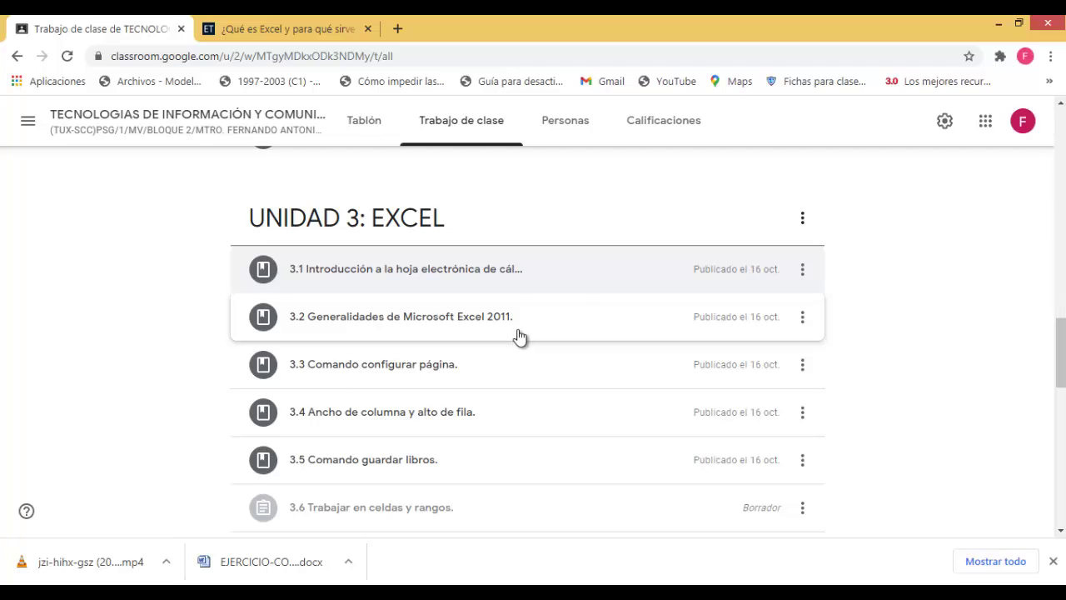
Return to the exceltotal.com article and read about what Excel is, its uses, spreadsheets and Excel's history.
key("ctrl+Tab")
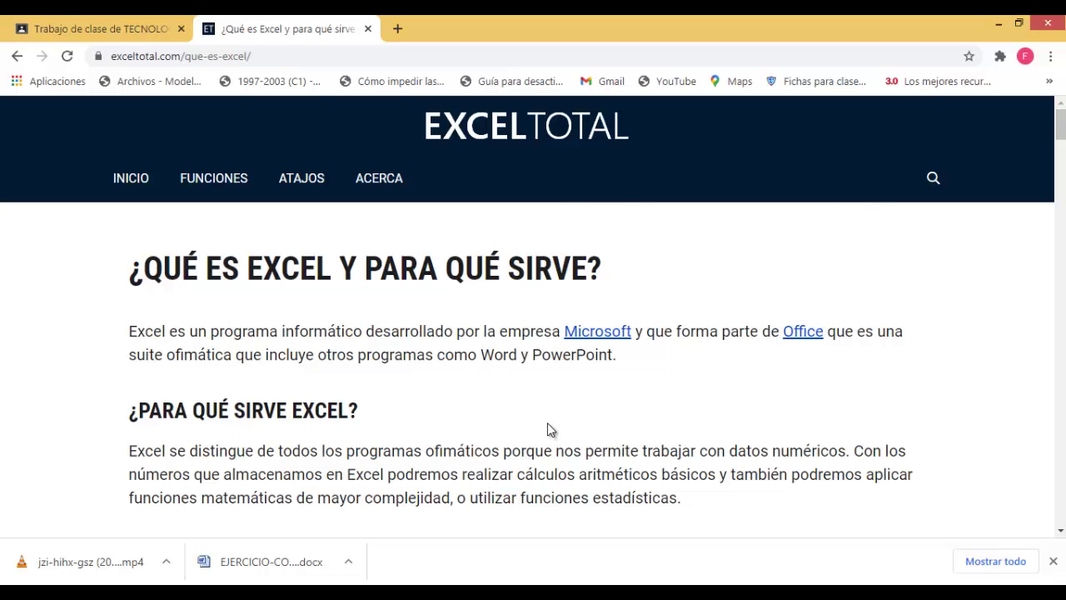
scroll(549, 430, "down", 1)
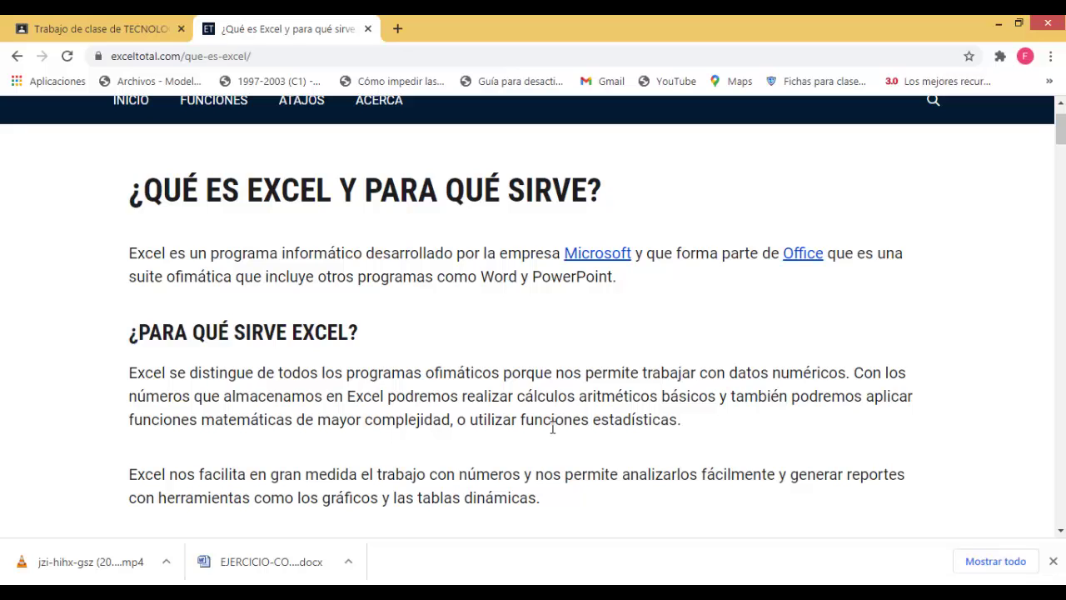
scroll(552, 427, "down", 1)
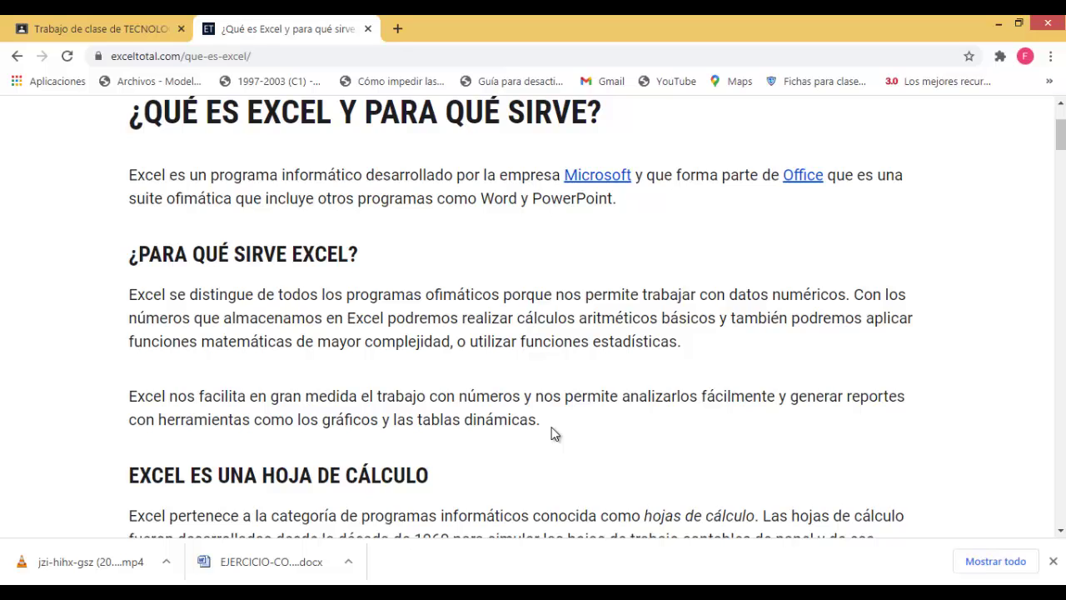
scroll(553, 433, "down", 4)
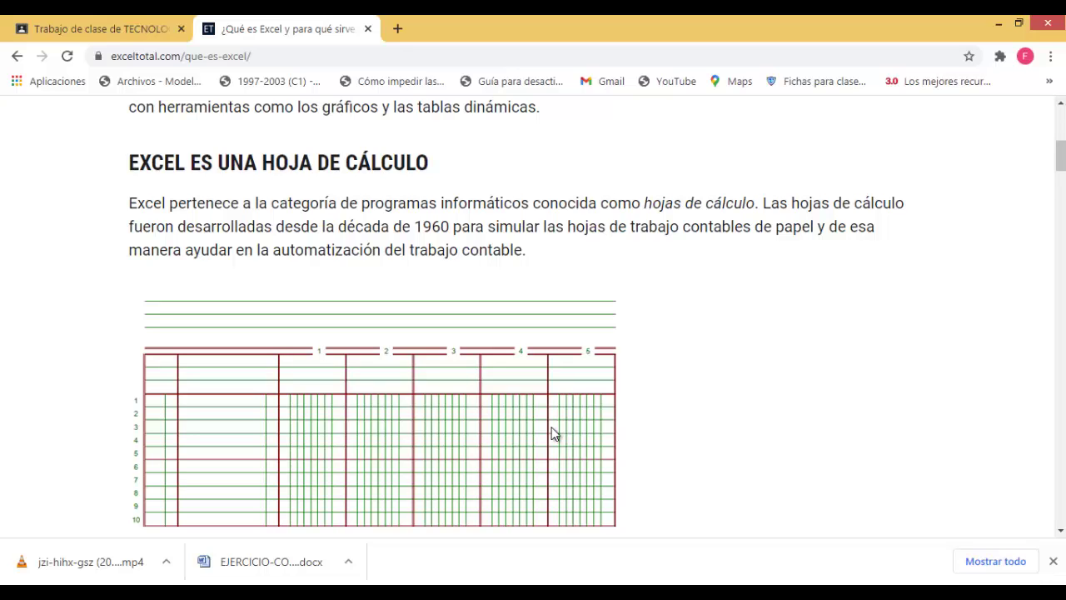
scroll(546, 433, "down", 3)
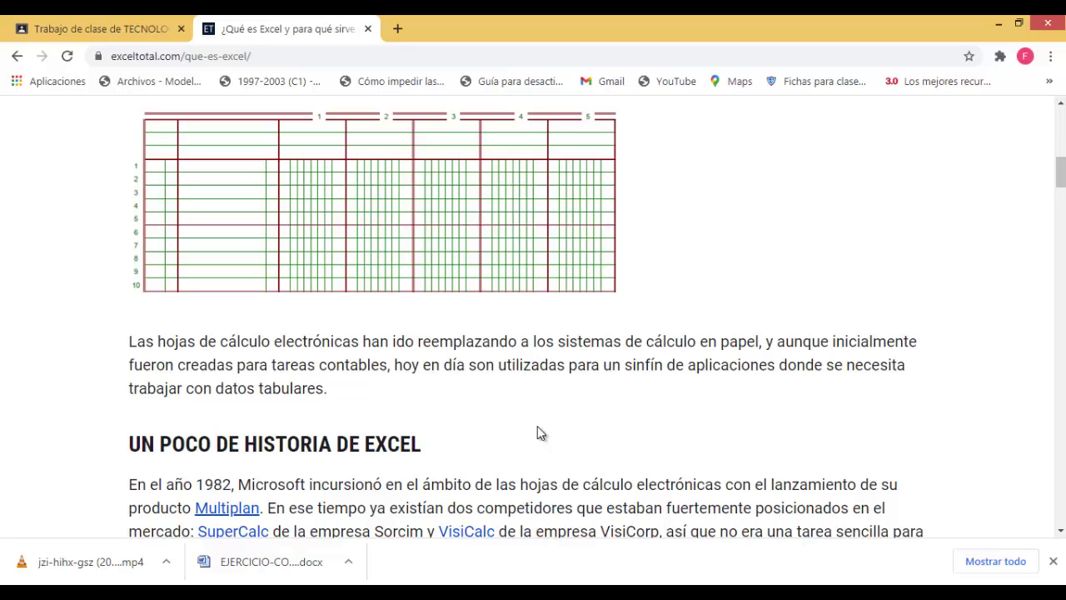
scroll(537, 430, "down", 4)
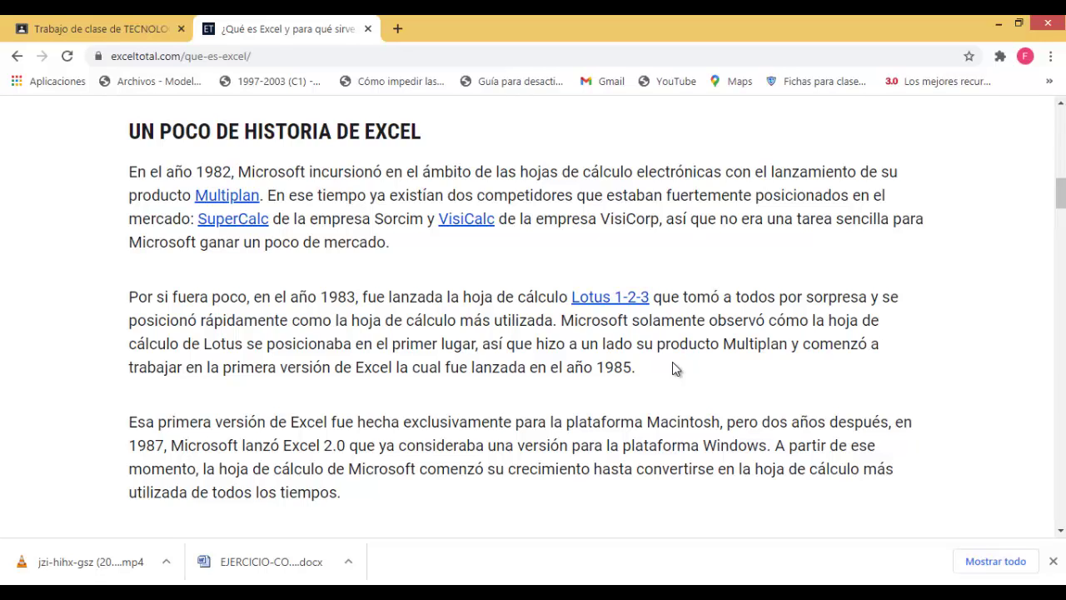
Read the article's section on Excel's main screen, covering columns, rows, cell addresses and the alignment of text and numbers.
scroll(643, 439, "down", 5)
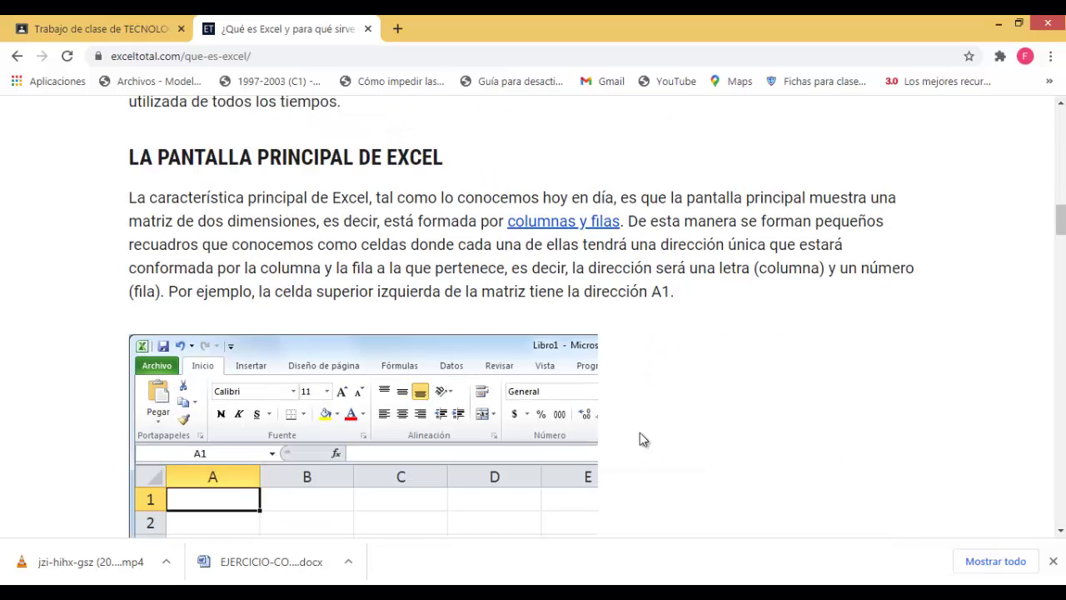
scroll(642, 439, "down", 1)
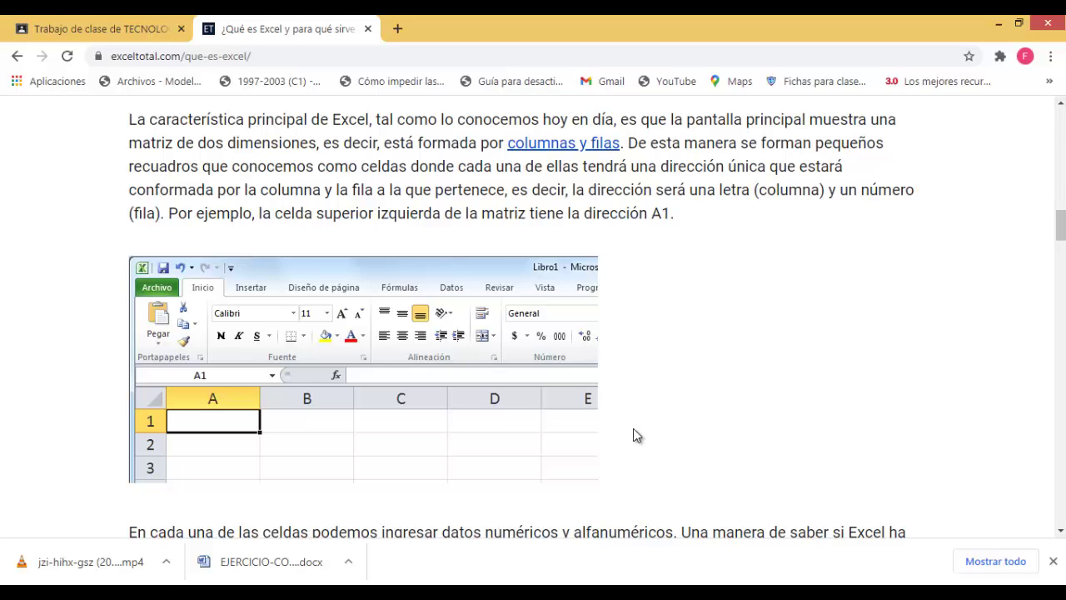
scroll(696, 387, "down", 1)
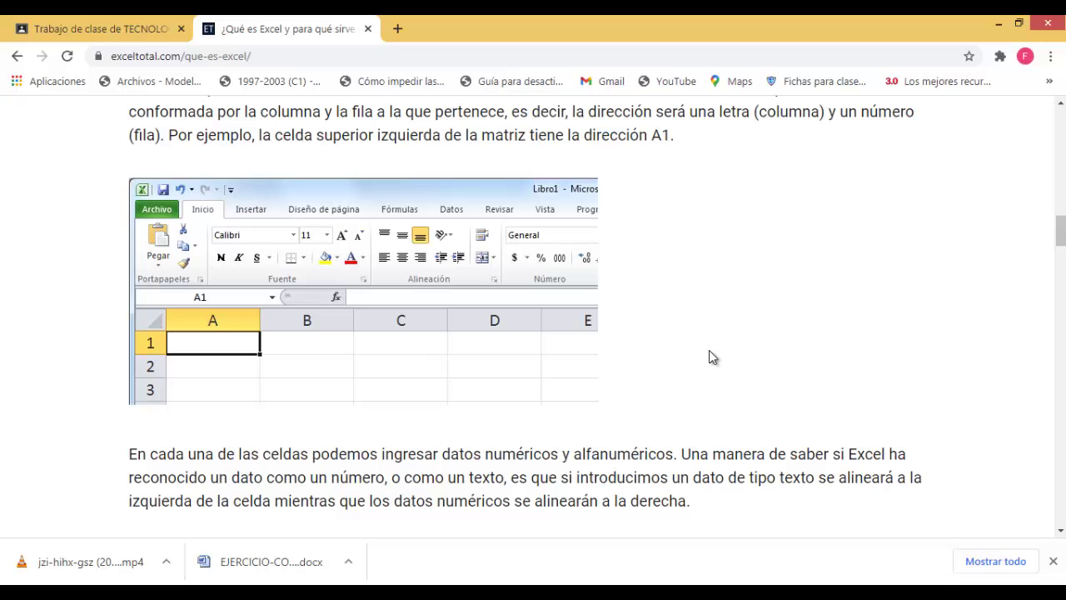
scroll(709, 350, "down", 2)
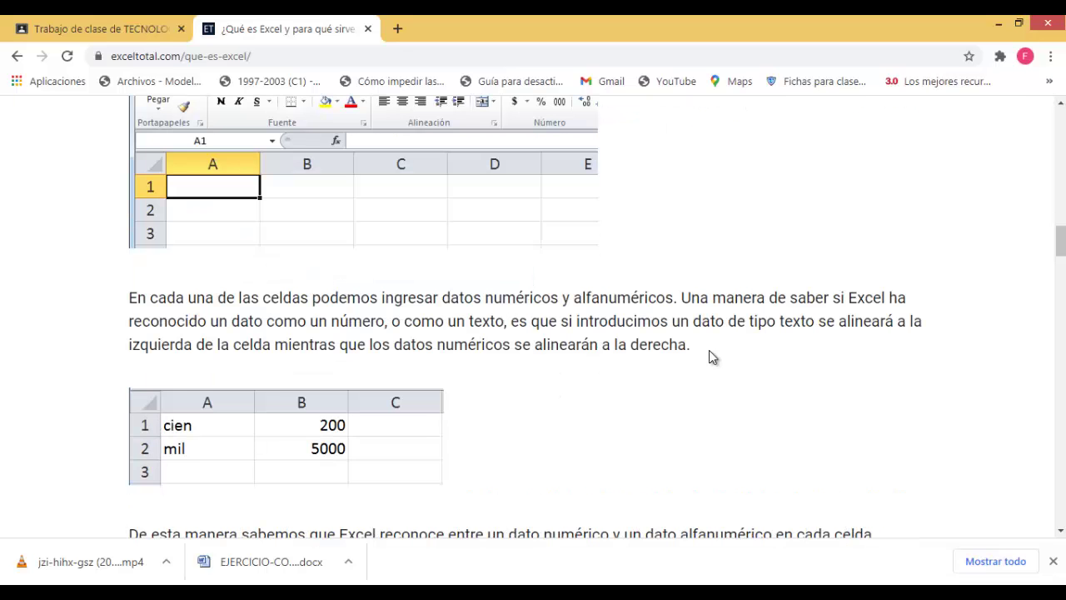
scroll(709, 350, "down", 1)
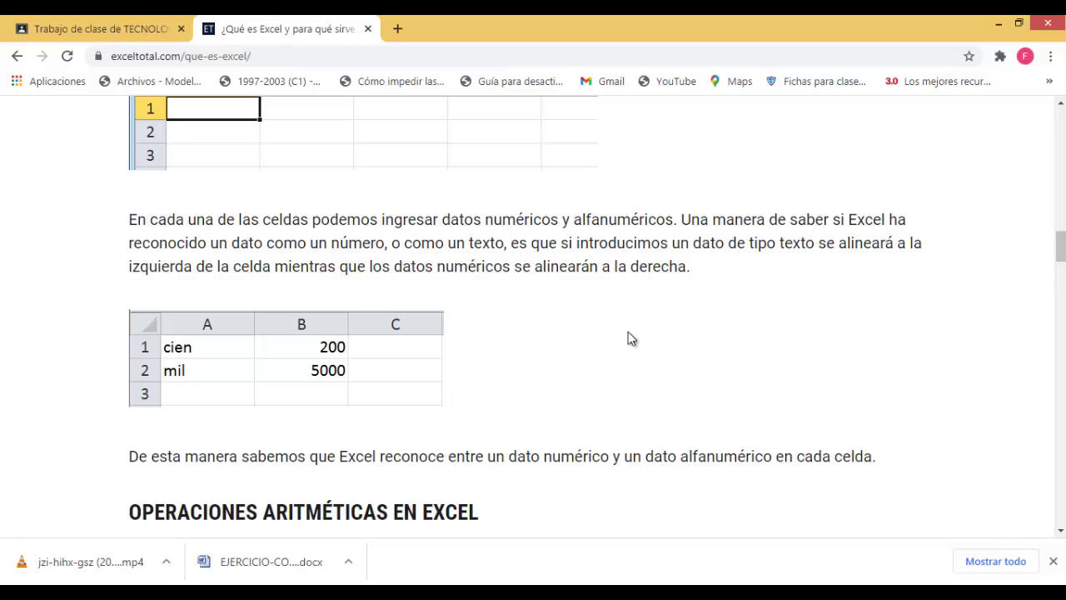
Read the section on arithmetic operations in Excel, including the equals sign, formula length and cell references such as =A1+A2.
scroll(629, 333, "down", 1)
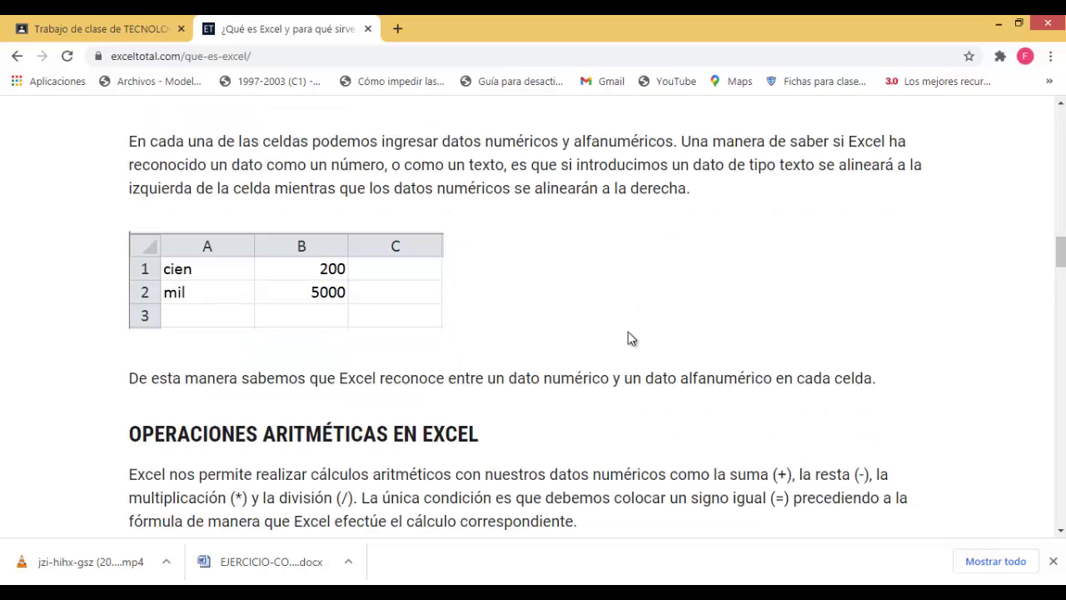
scroll(628, 332, "down", 2)
scroll(629, 337, "down", 1)
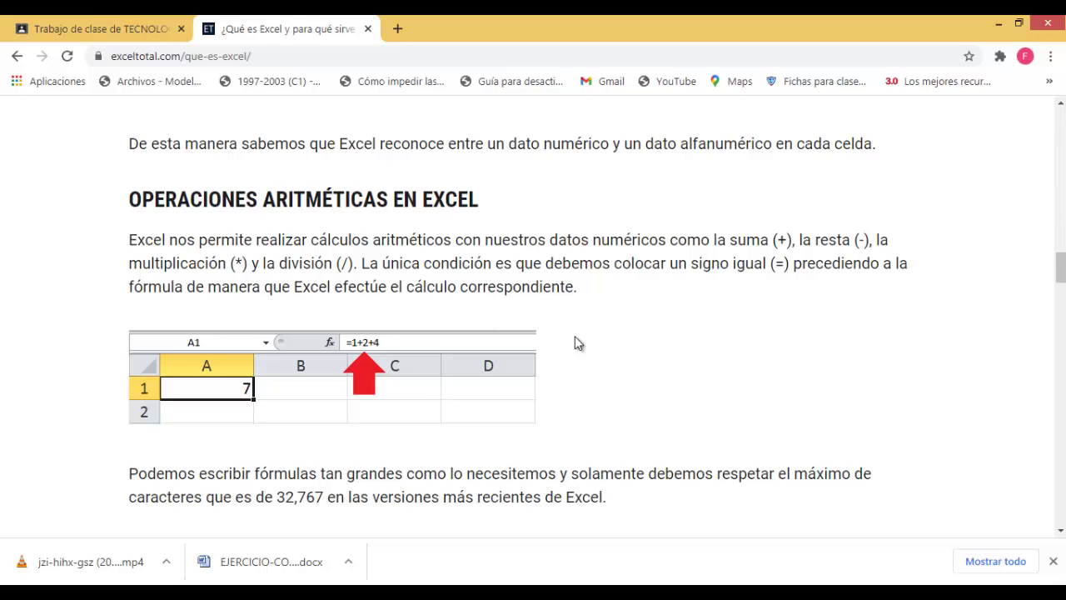
scroll(574, 336, "down", 2)
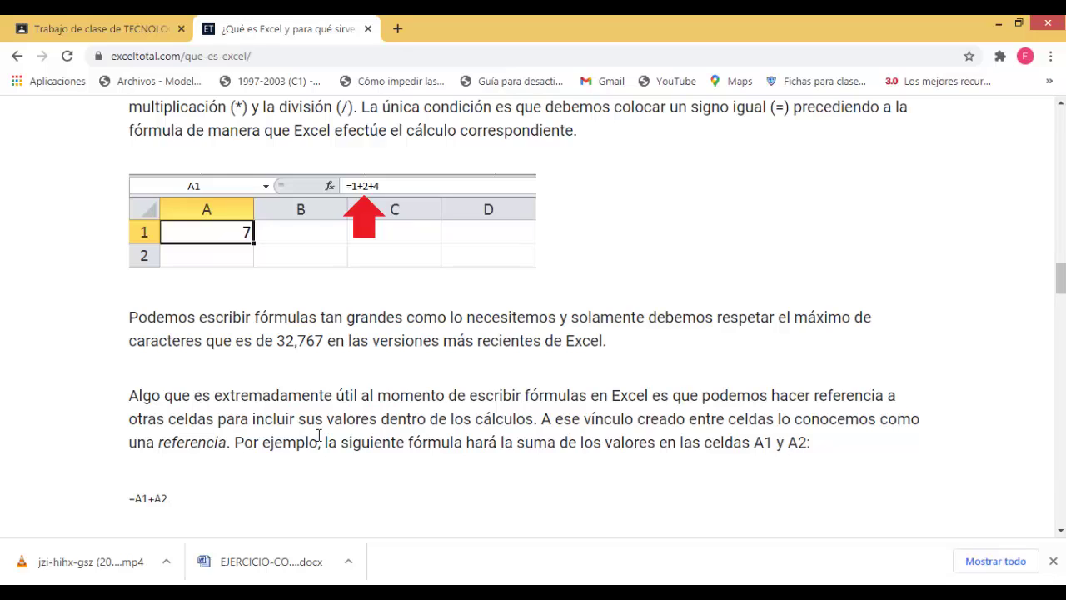
scroll(383, 438, "down", 1)
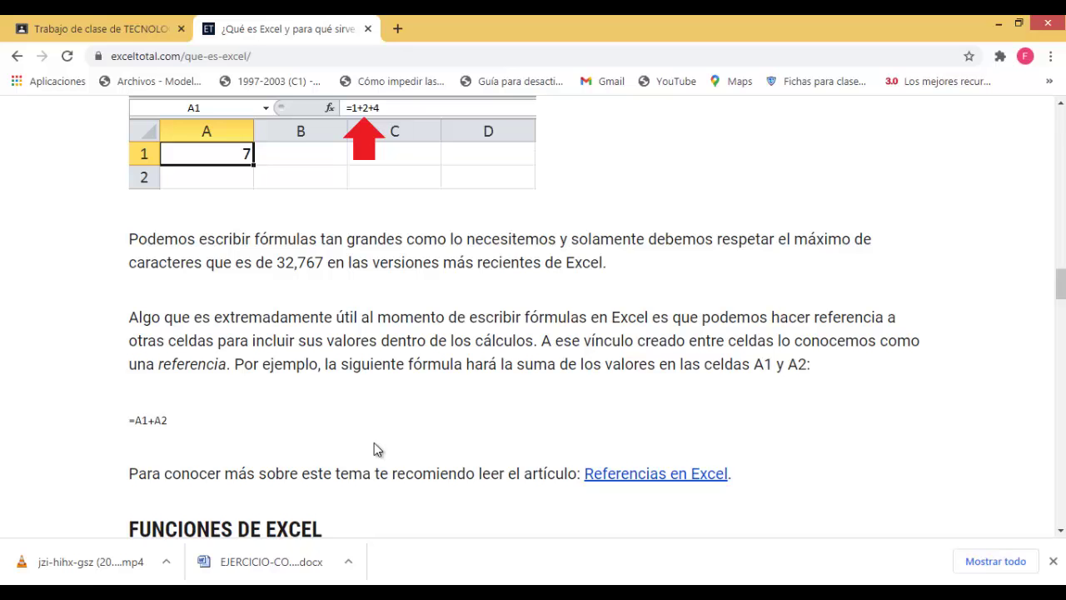
scroll(471, 452, "down", 1)
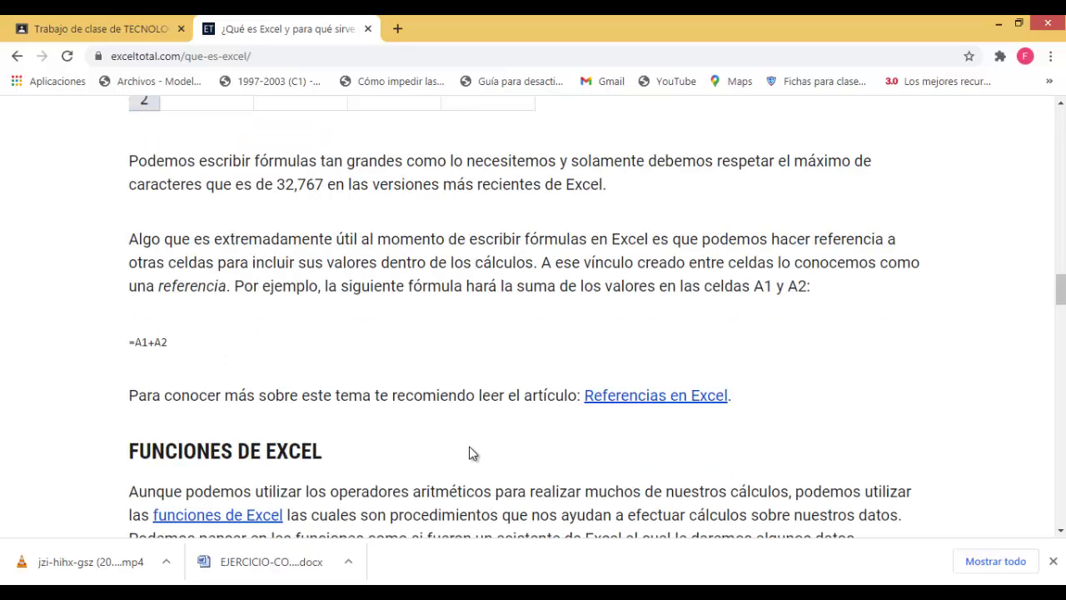
Read the section on Excel functions, including the PROMEDIO example, the function categories and the Matemáticas y trigonométricas list.
scroll(471, 452, "down", 2)
scroll(471, 452, "down", 2)
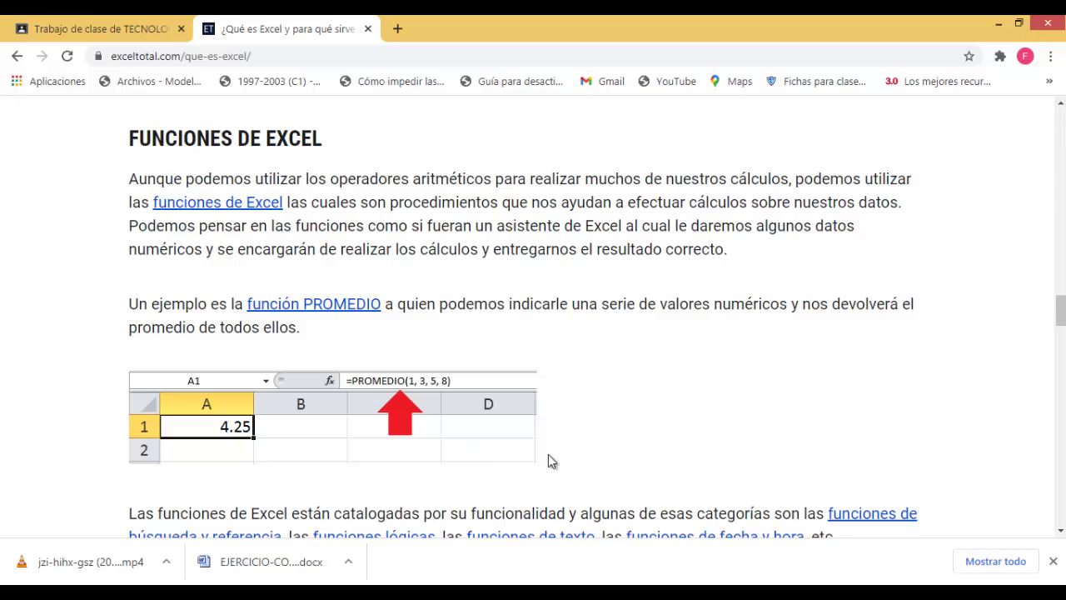
scroll(733, 382, "down", 1)
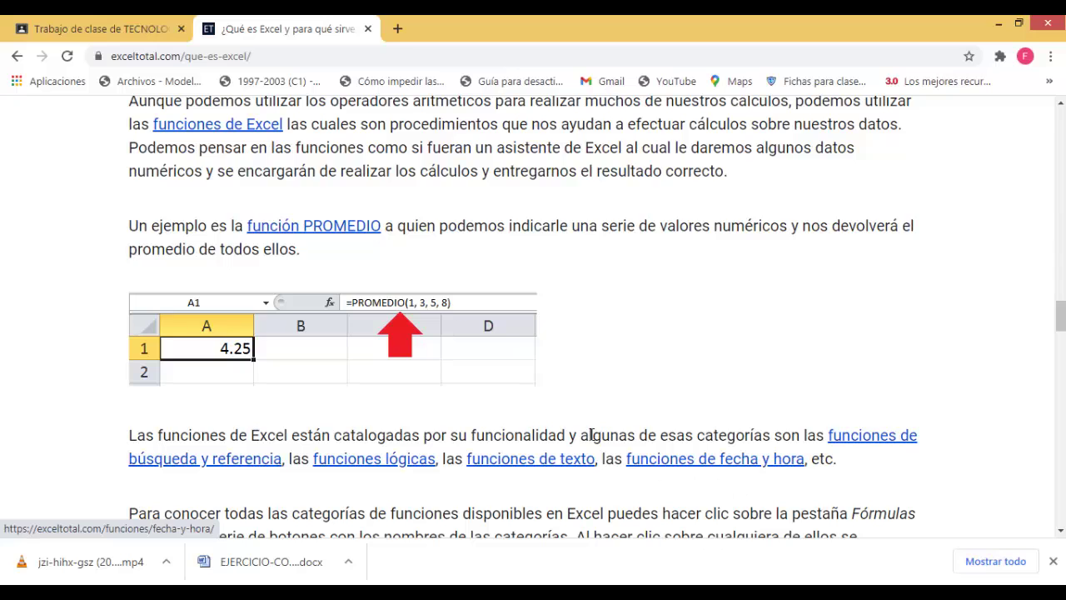
scroll(586, 432, "down", 1)
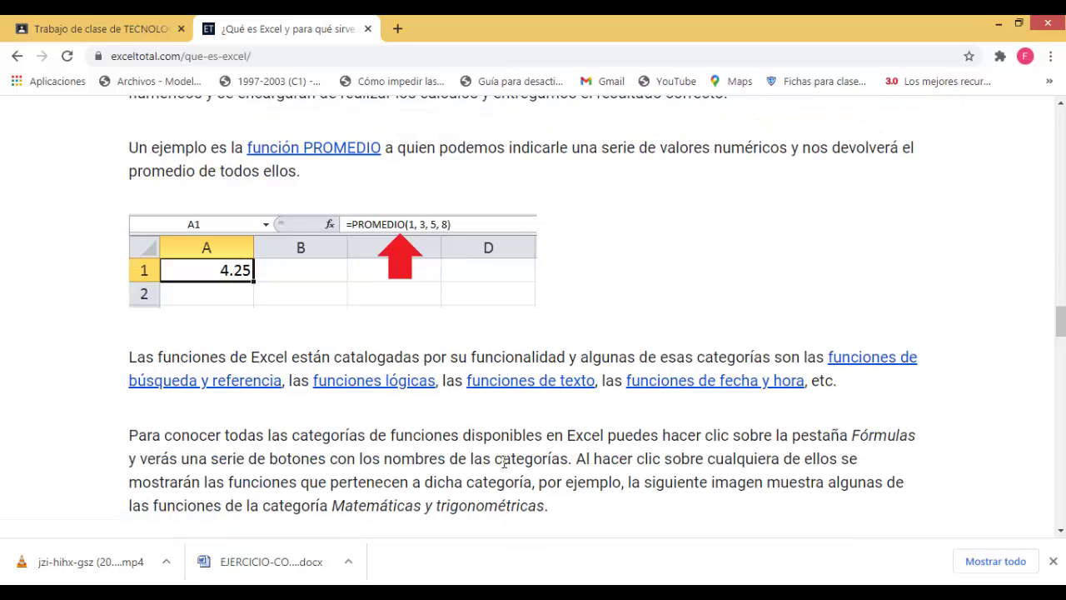
scroll(474, 500, "down", 1)
scroll(456, 545, "down", 2)
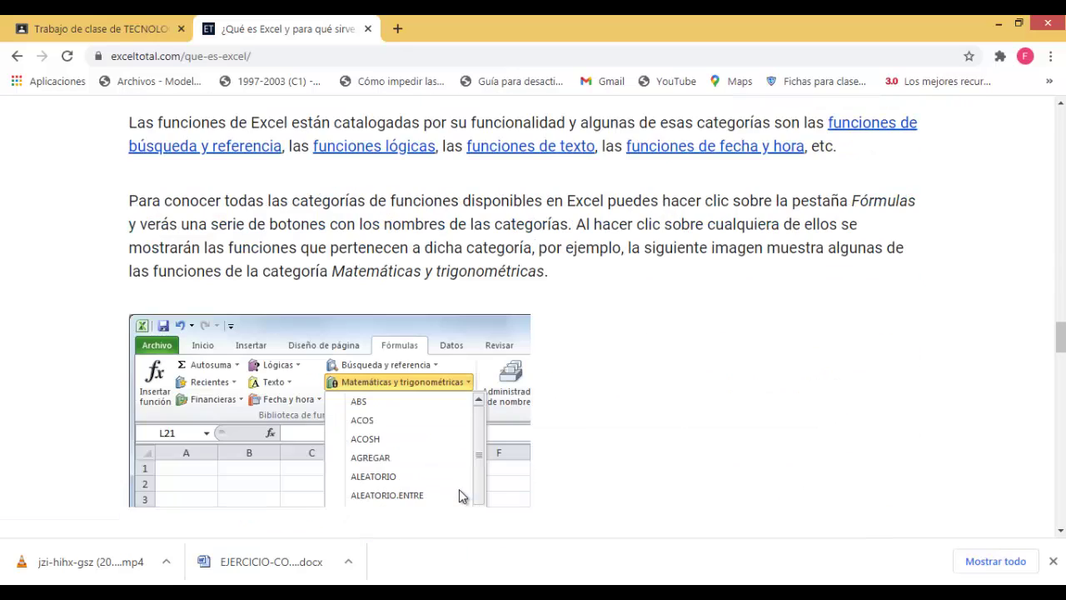
scroll(459, 497, "down", 1)
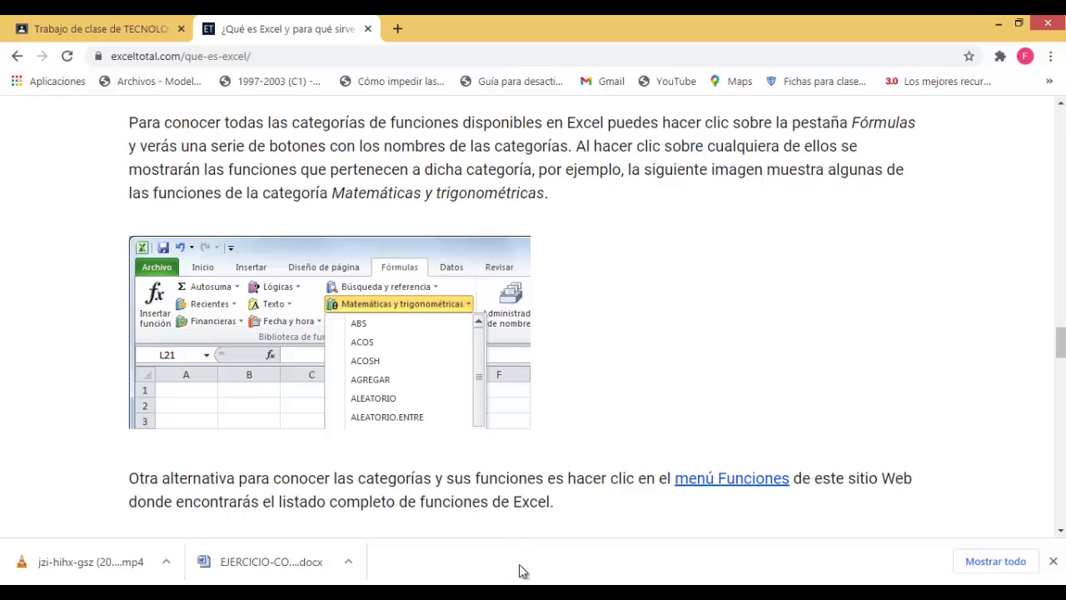
Switch to Calificaciones.pdf in Adobe Acrobat Reader and look over the 1° A MATEMATICAS I grade table as a spreadsheet example.
left_click(523, 593)
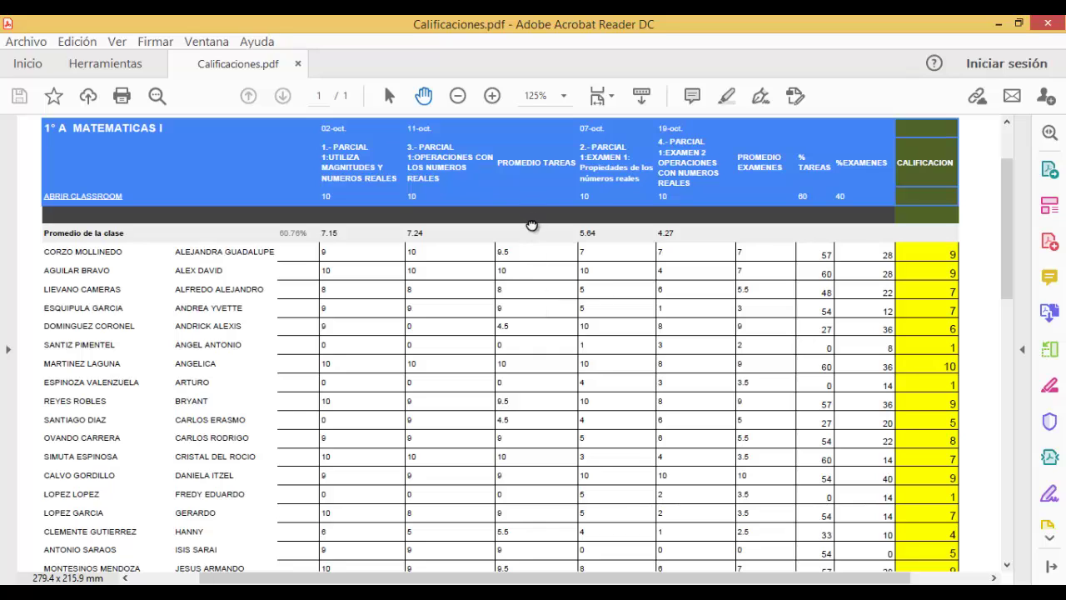
left_click_drag(531, 226, 532, 257)
left_click_drag(534, 429, 495, 328)
left_click_drag(488, 474, 552, 459)
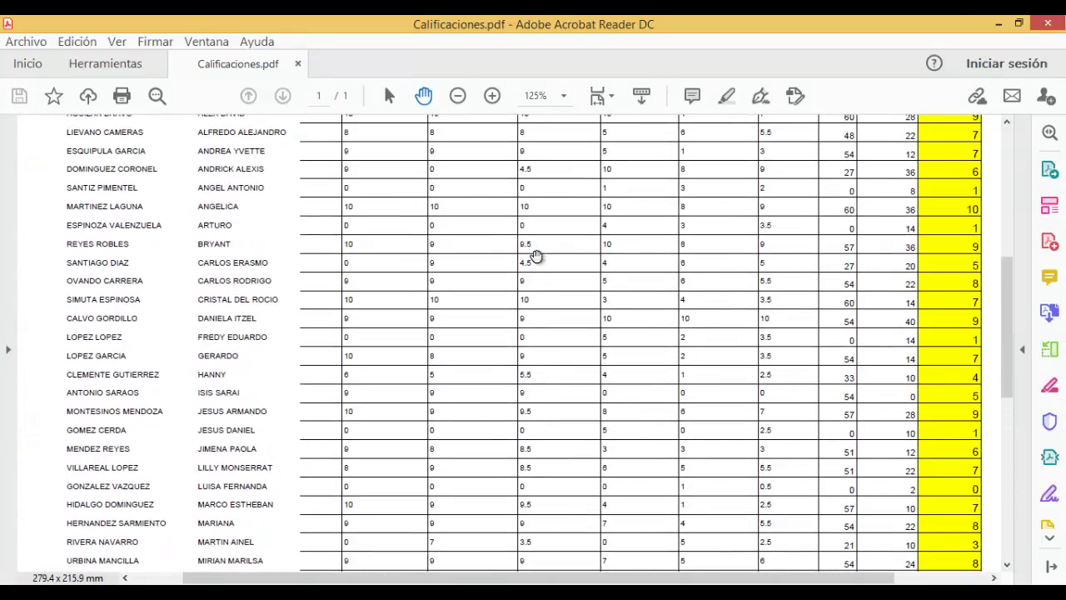
left_click_drag(537, 256, 482, 401)
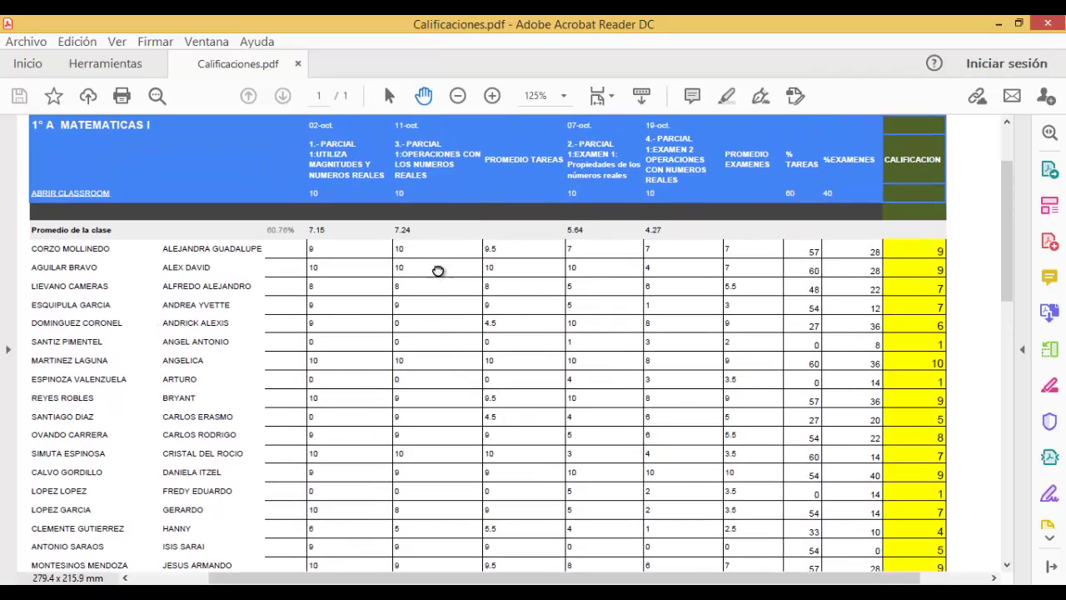
left_click_drag(439, 271, 438, 307)
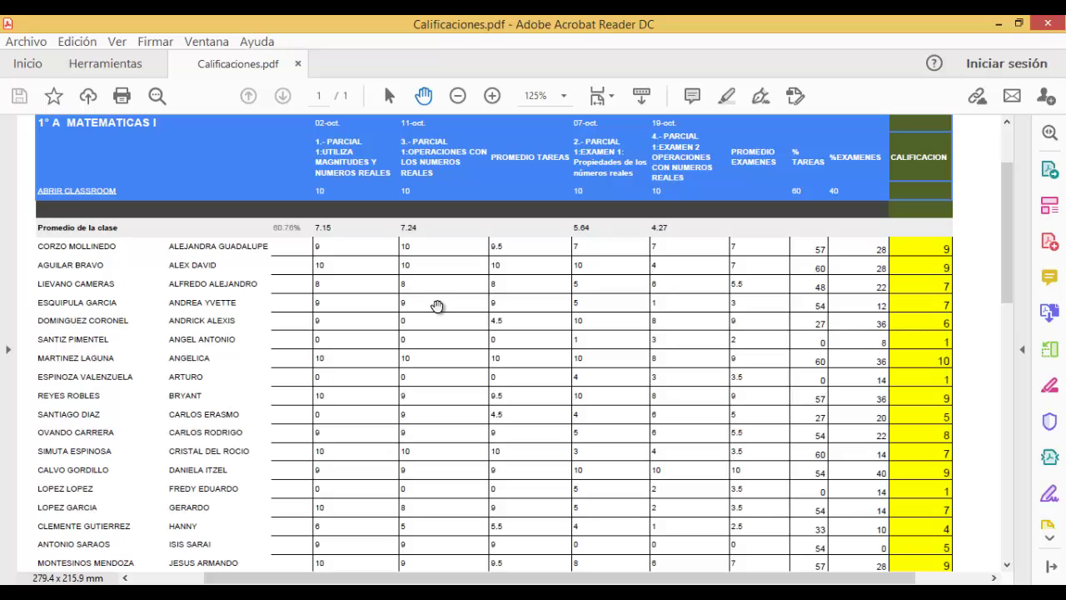
left_click_drag(442, 278, 444, 309)
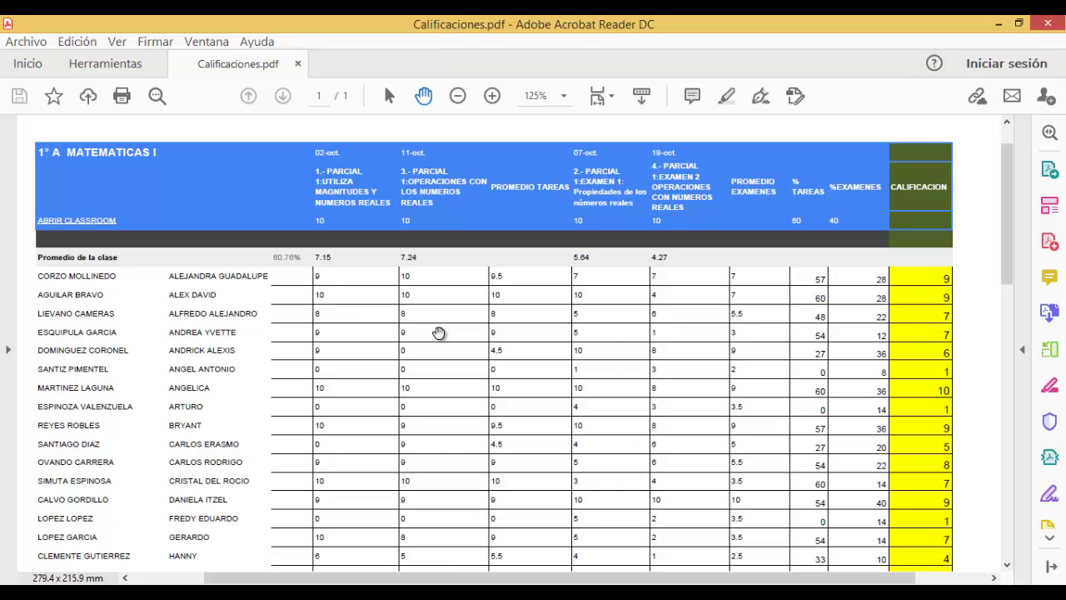
Examine the grade table's student rows and its homework average, exam average, percentage and CALIFICACION columns.
left_click_drag(483, 364, 479, 337)
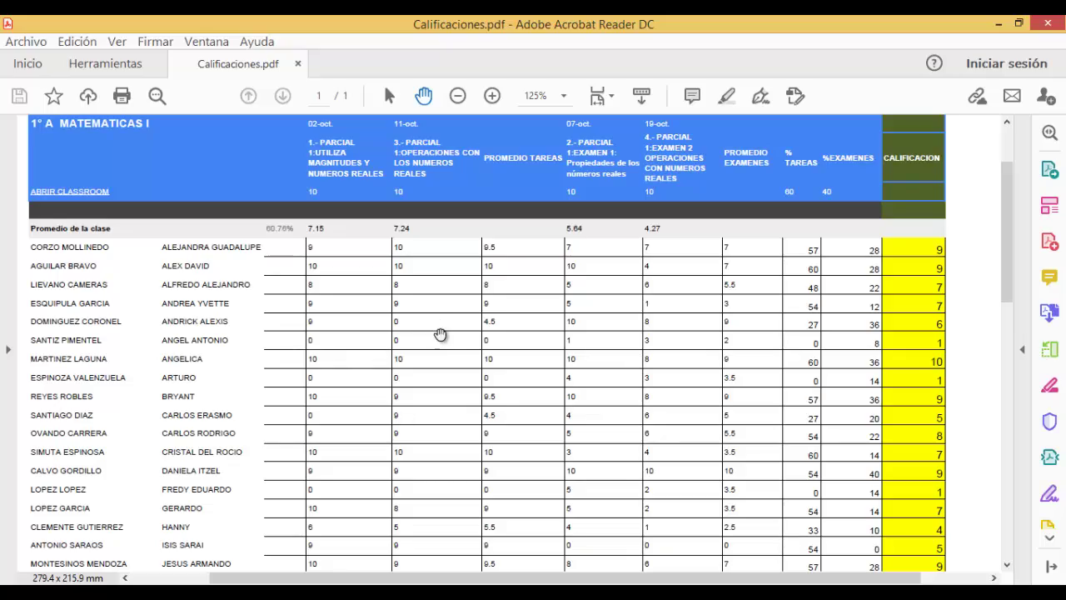
left_click_drag(471, 400, 471, 222)
left_click_drag(512, 441, 525, 505)
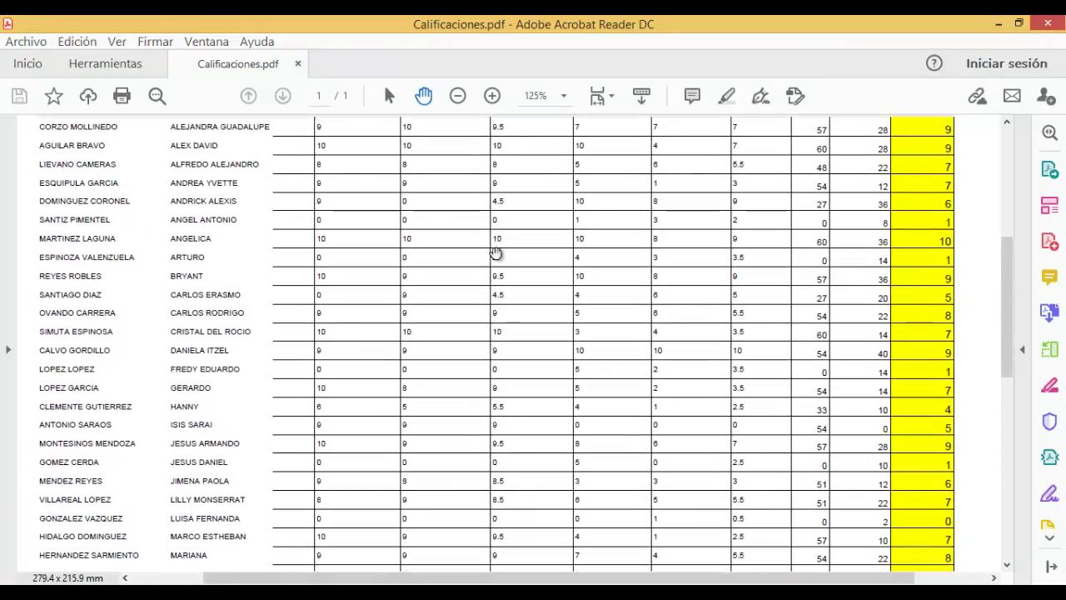
left_click_drag(496, 254, 459, 390)
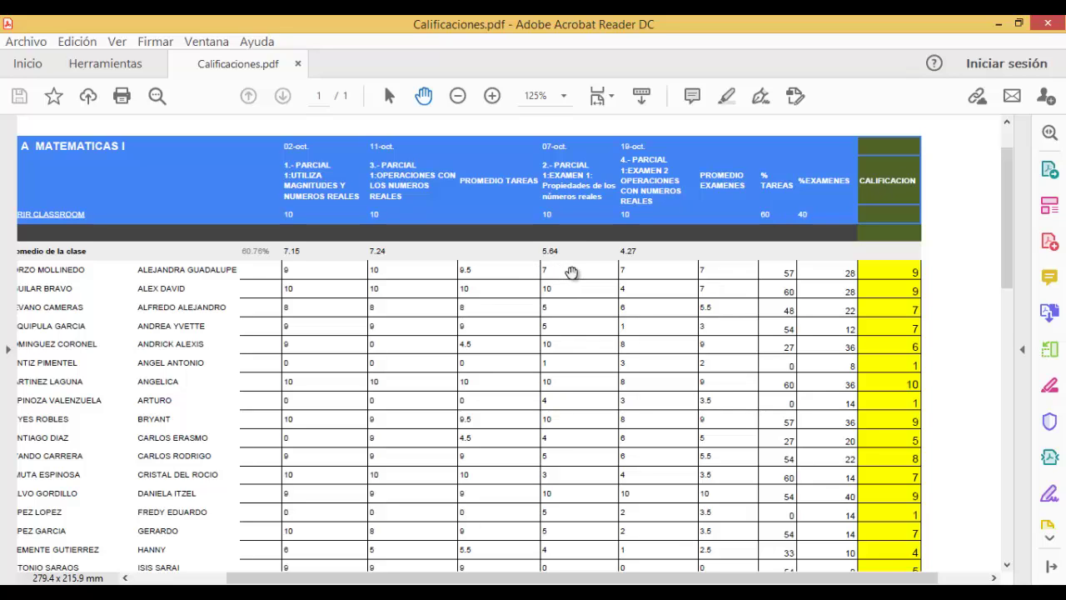
mouse_move(645, 277)
left_mouse_down()
mouse_move(636, 280)
mouse_move(652, 282)
left_mouse_up()
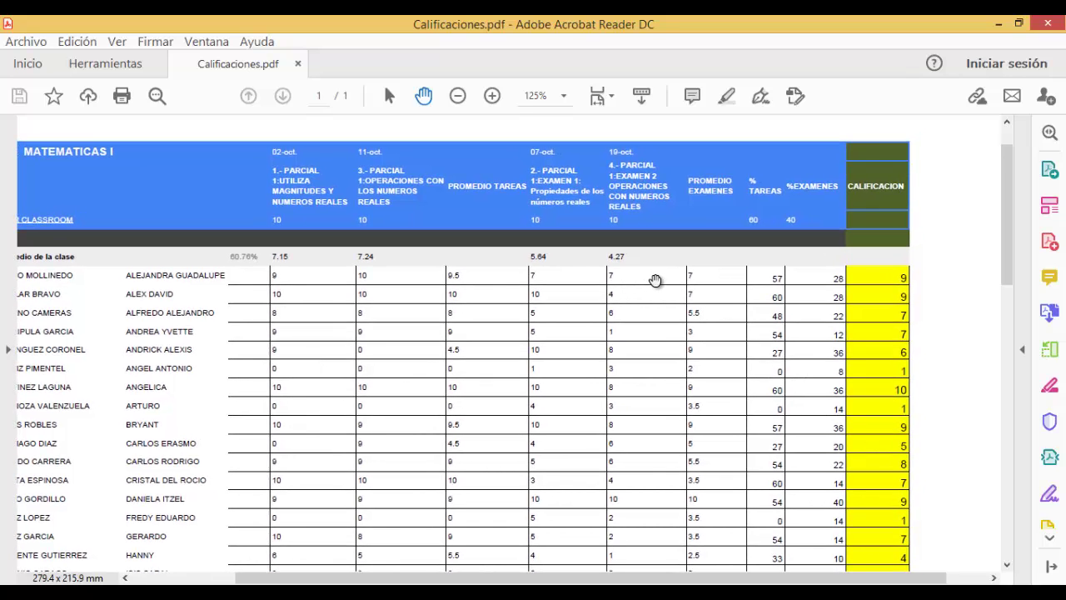
left_click_drag(703, 274, 678, 291)
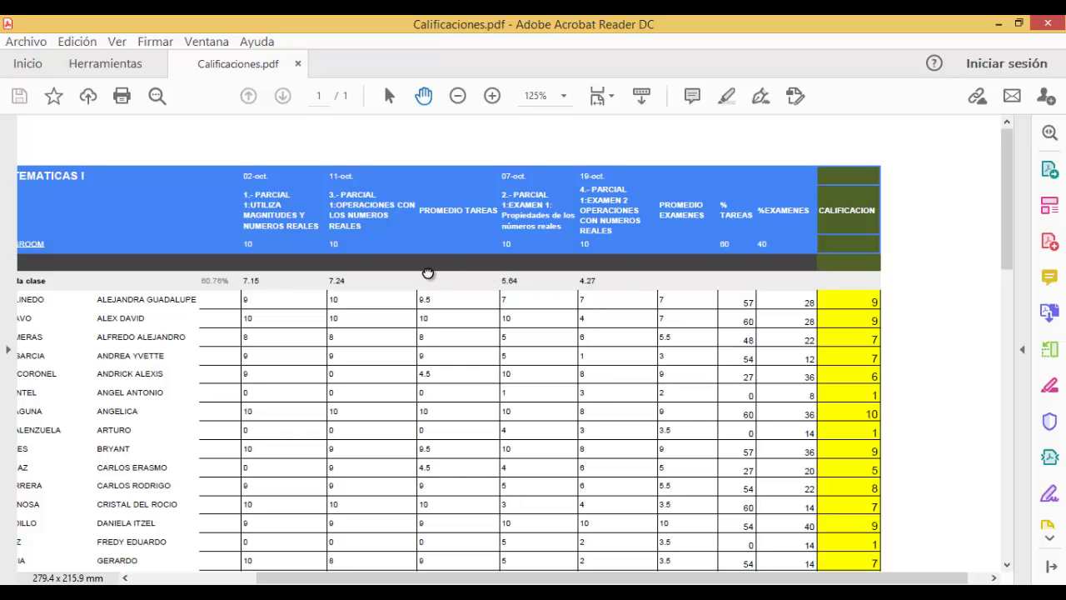
left_click_drag(429, 275, 505, 243)
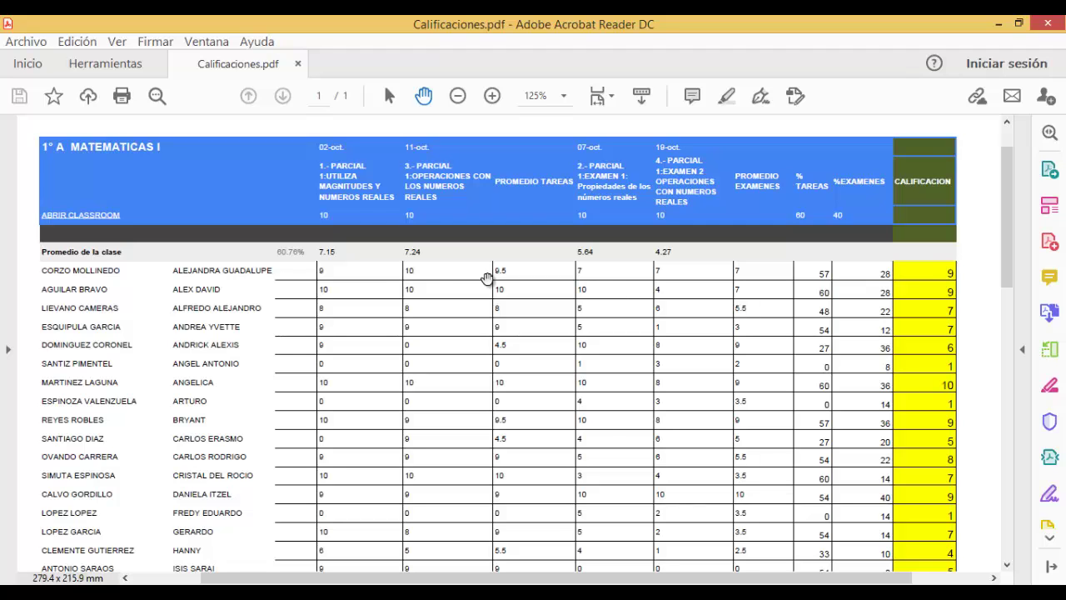
Switch to the blank workbook Libro1 in Microsoft Excel and select cells D3 and D9 as examples of cells.
left_click_drag(426, 268, 428, 255)
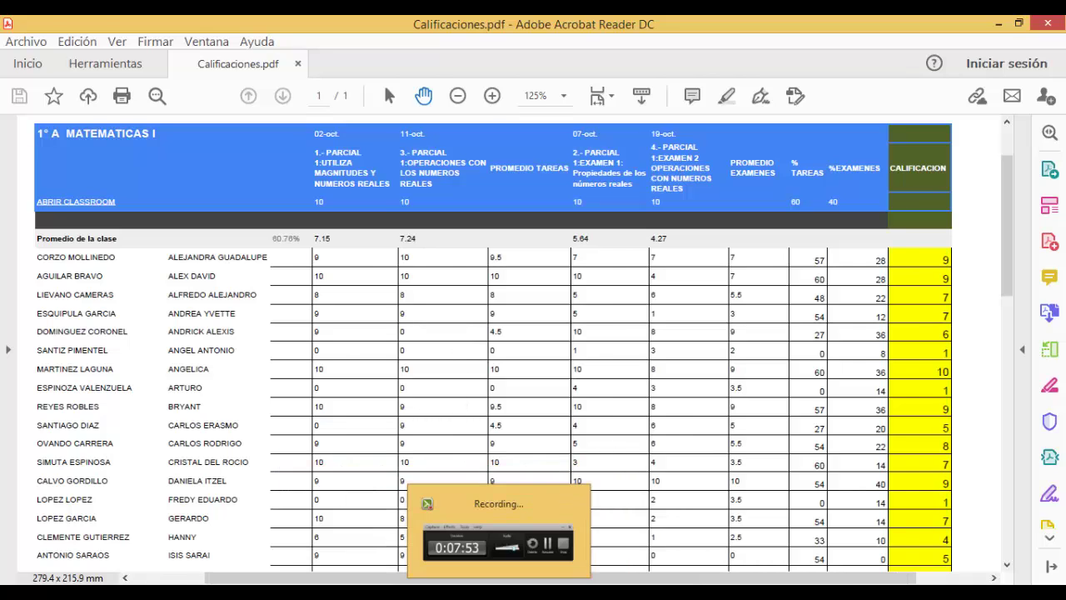
left_click(456, 593)
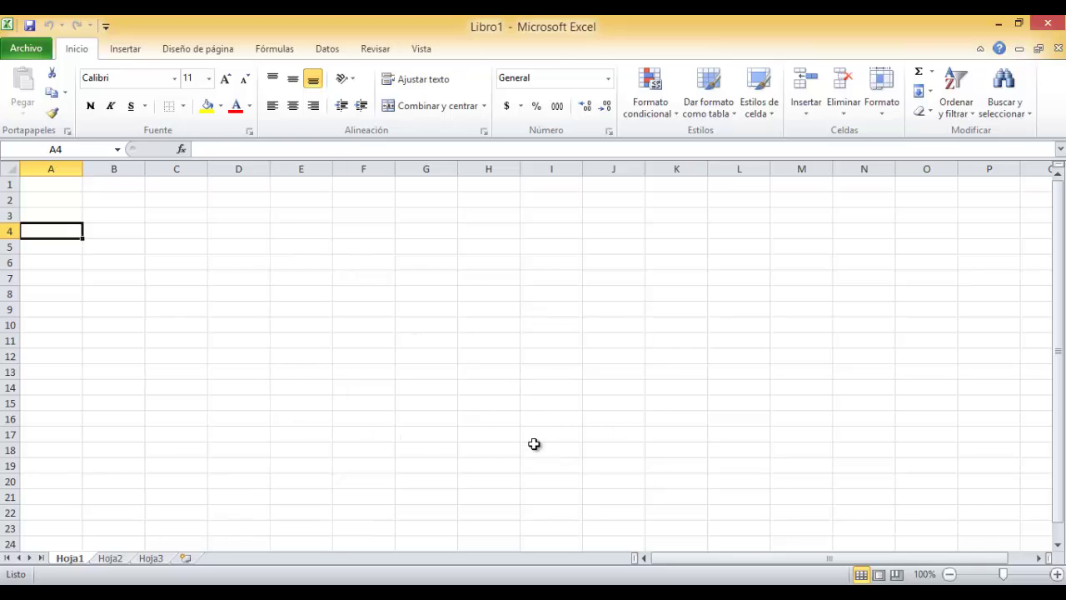
left_click(250, 218)
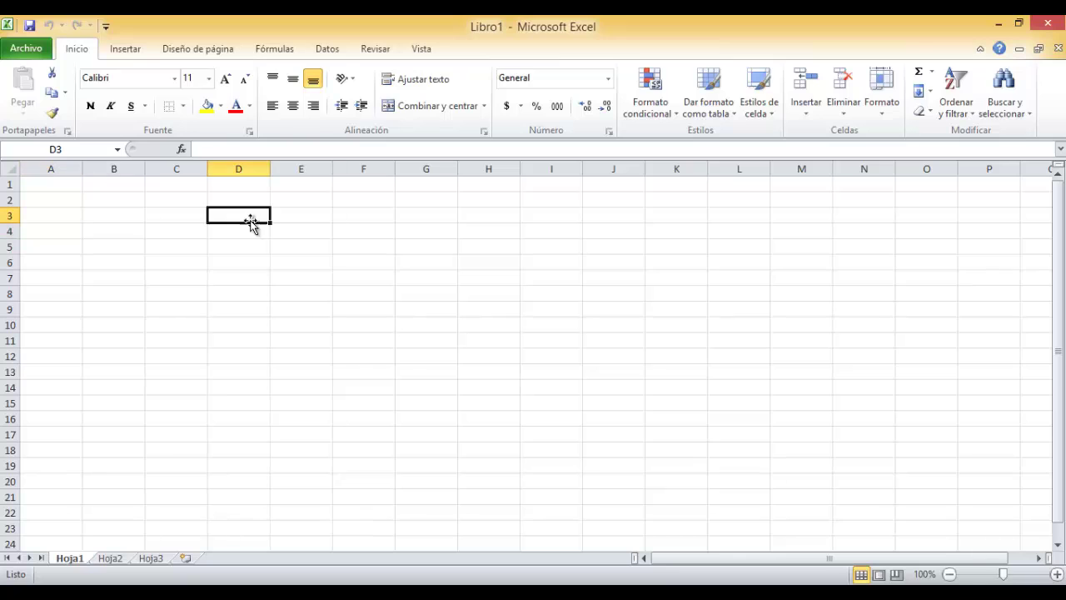
left_click(252, 308)
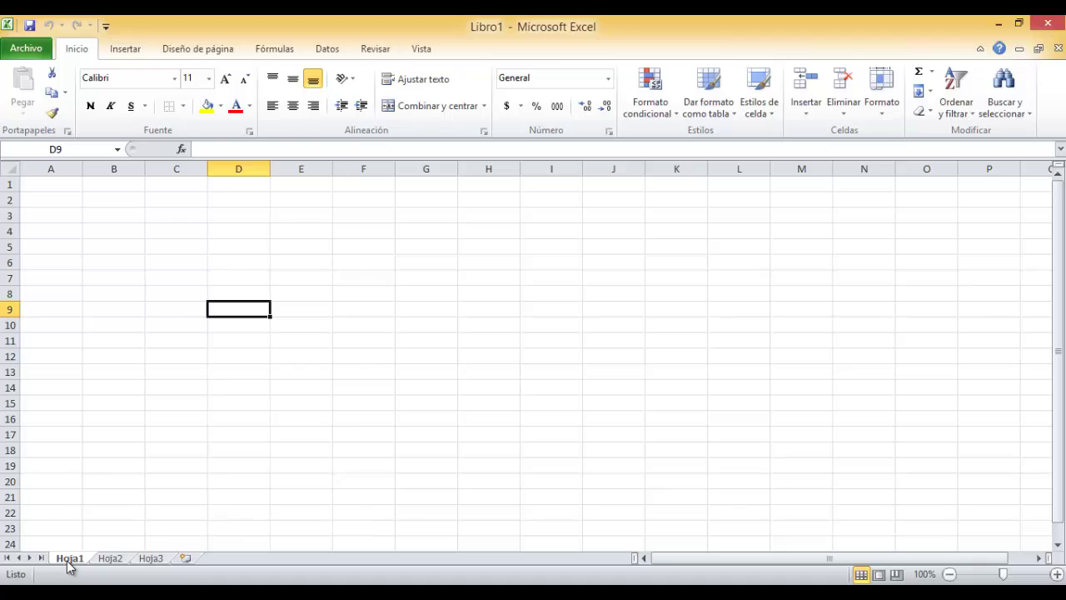
Look through worksheets Hoja2, Hoja3 and Hoja1, and add a new worksheet after Hoja3.
left_click(108, 559)
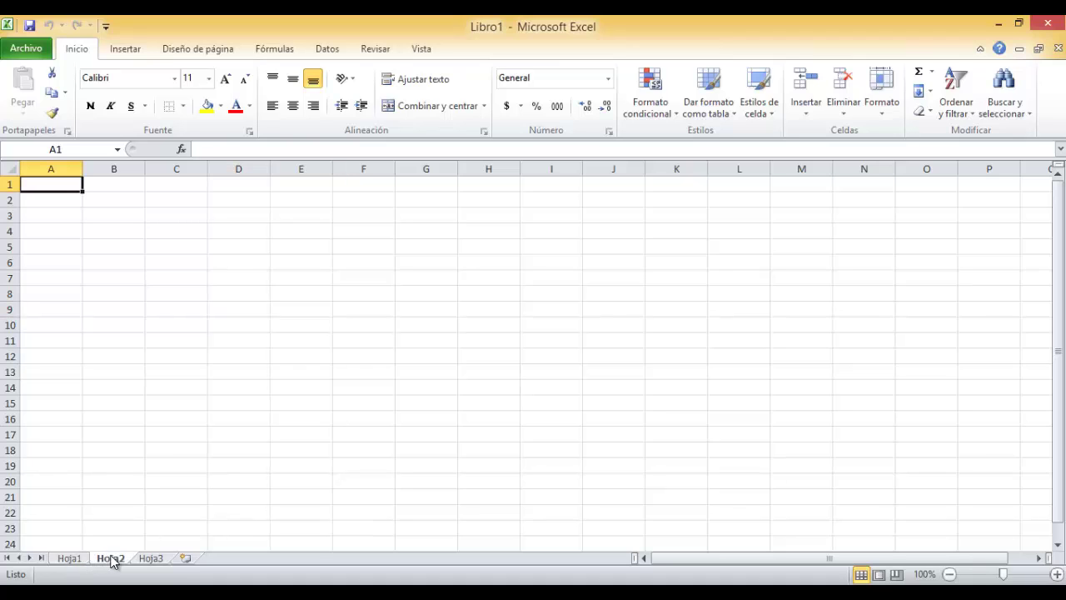
left_click(146, 560)
left_click(119, 561)
left_click(82, 561)
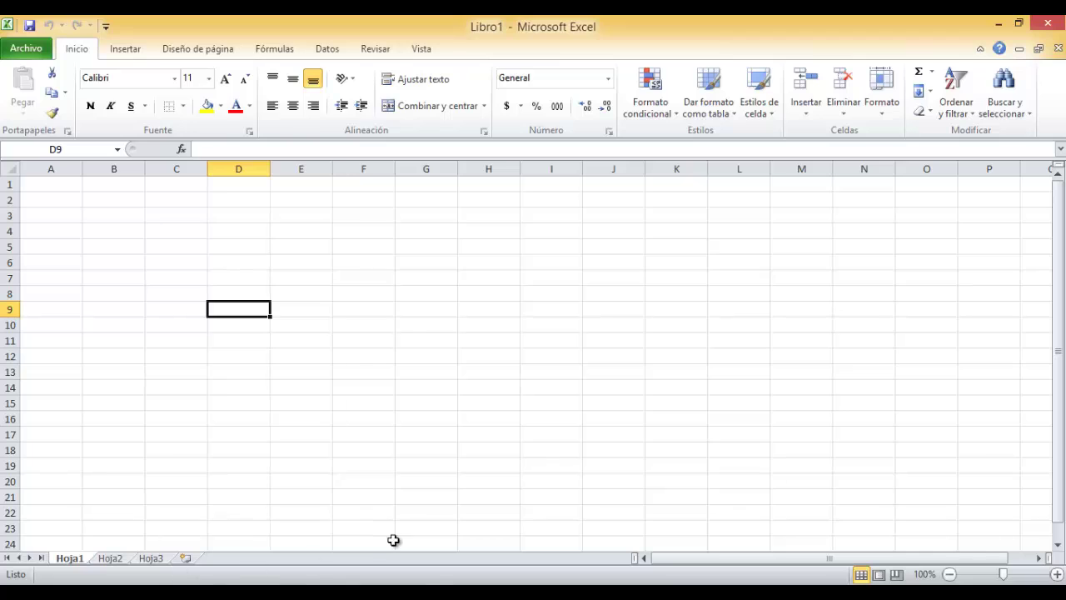
left_click(186, 558)
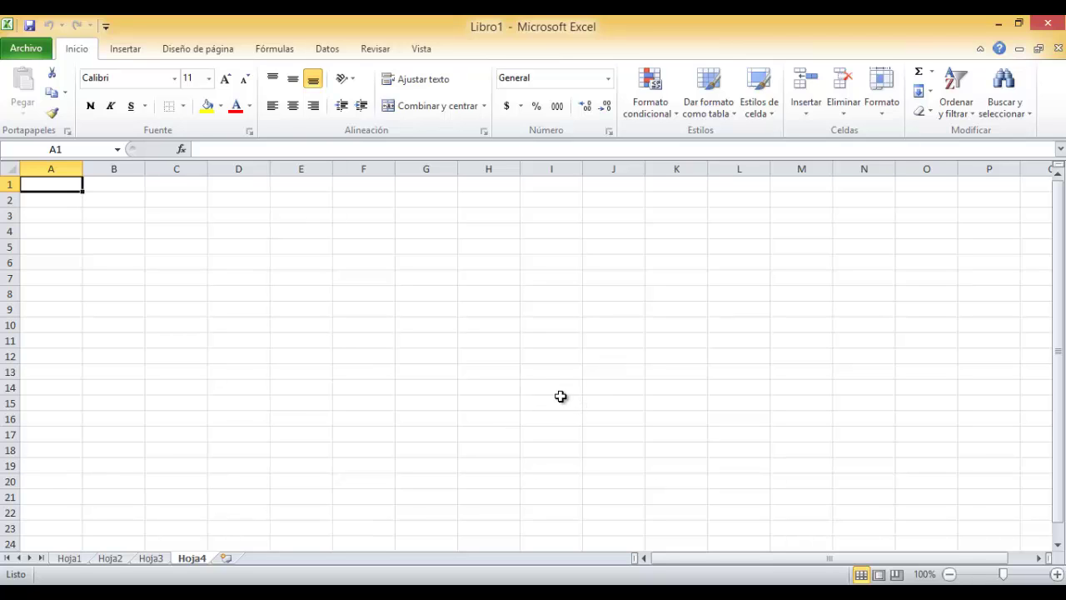
Select sample cells such as F11, B3, D3, F6, C8, G7 and E10 on Hoja4 to examine how cell references are named.
left_click(341, 341)
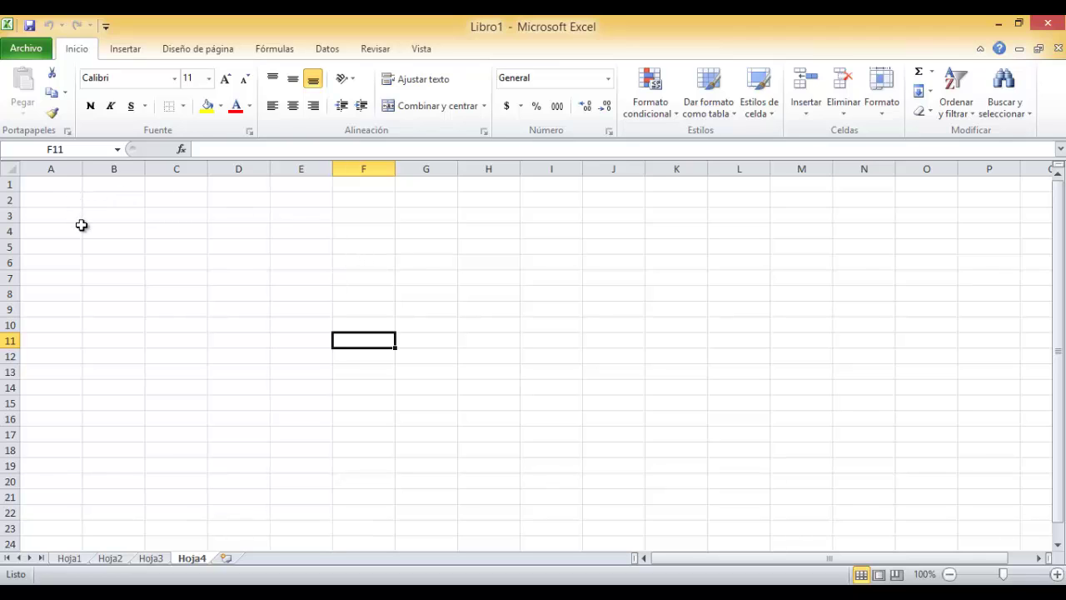
left_click(124, 220)
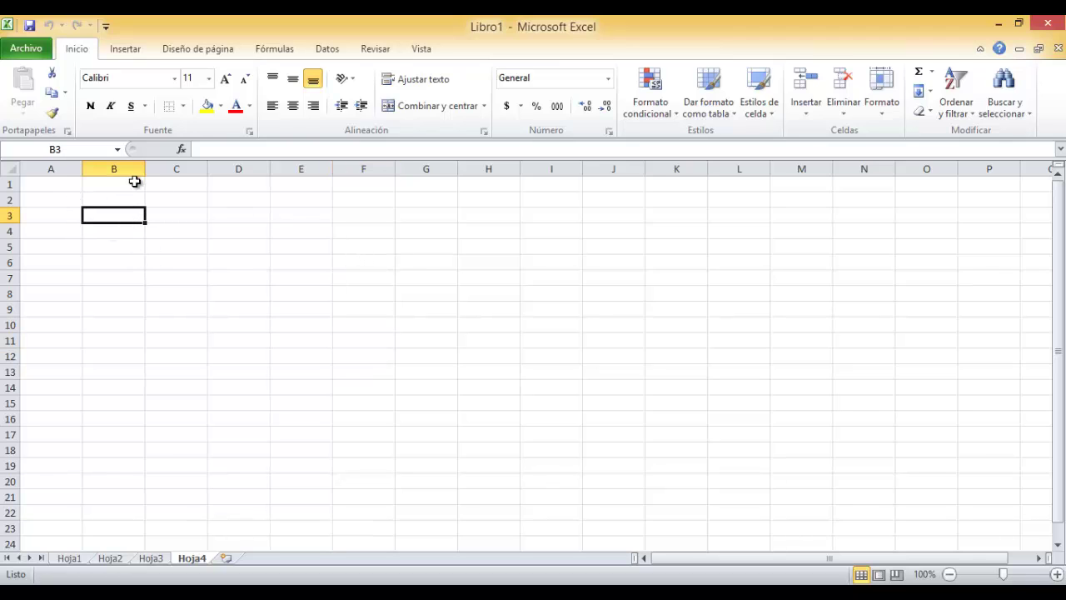
left_click(255, 214)
left_click(362, 262)
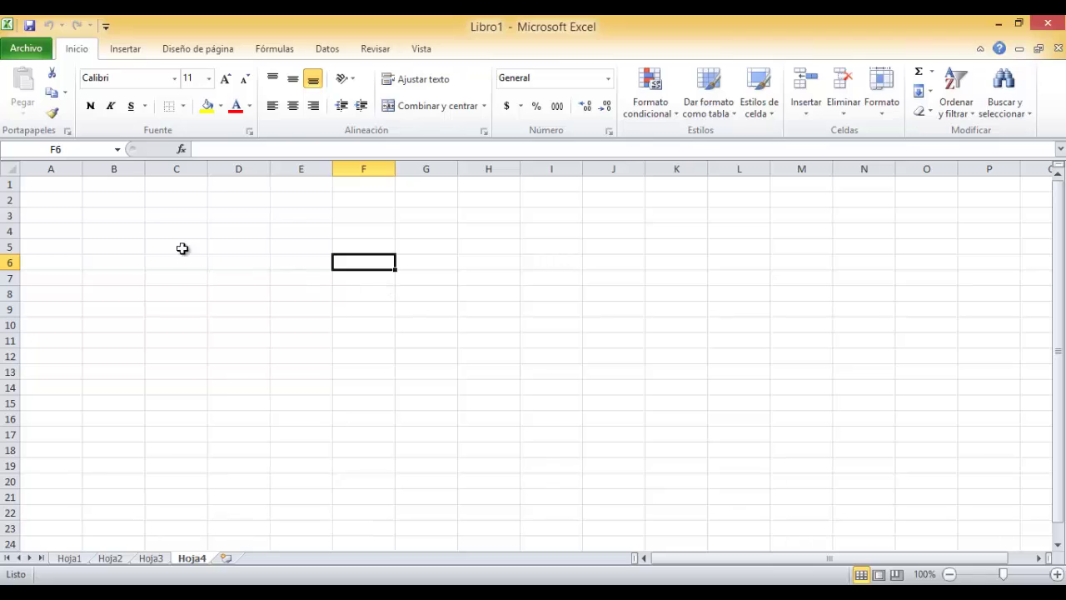
left_click(167, 297)
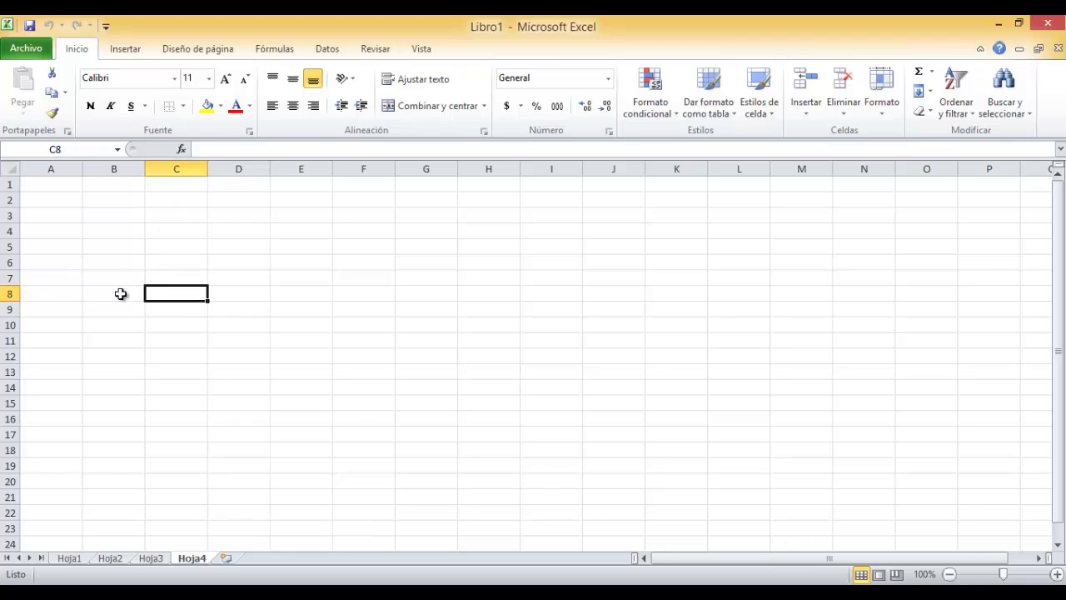
left_click(69, 148)
left_click(43, 149)
left_click(426, 277)
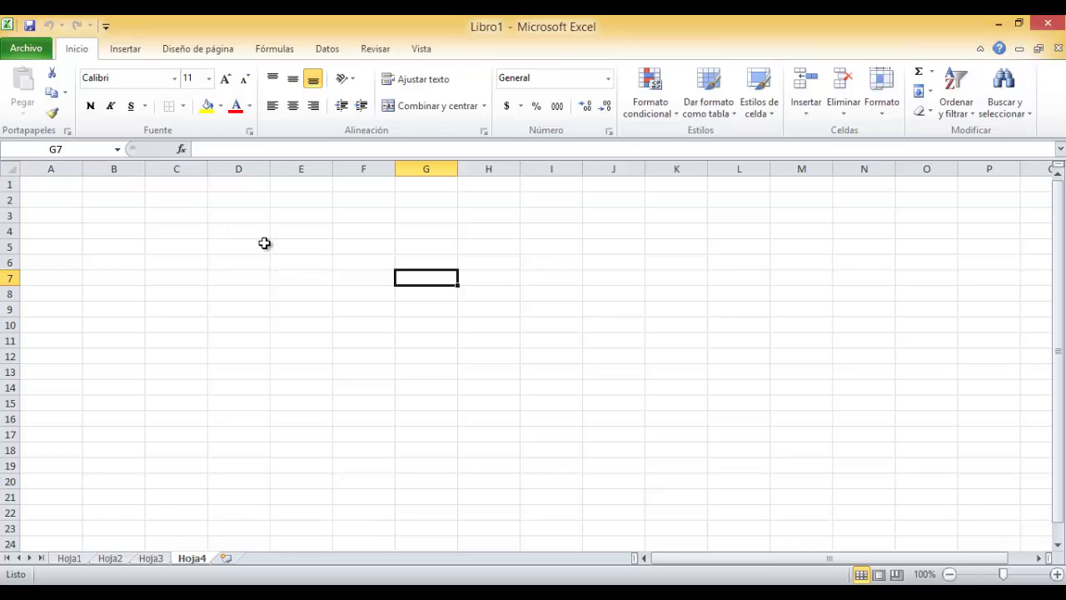
left_click(292, 323)
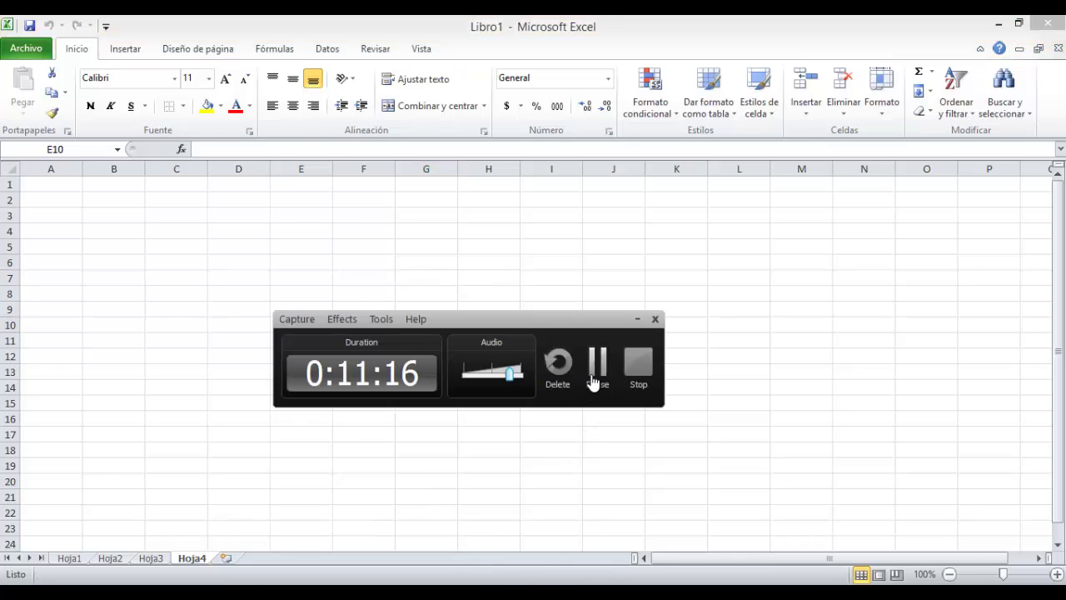
left_click(599, 375)
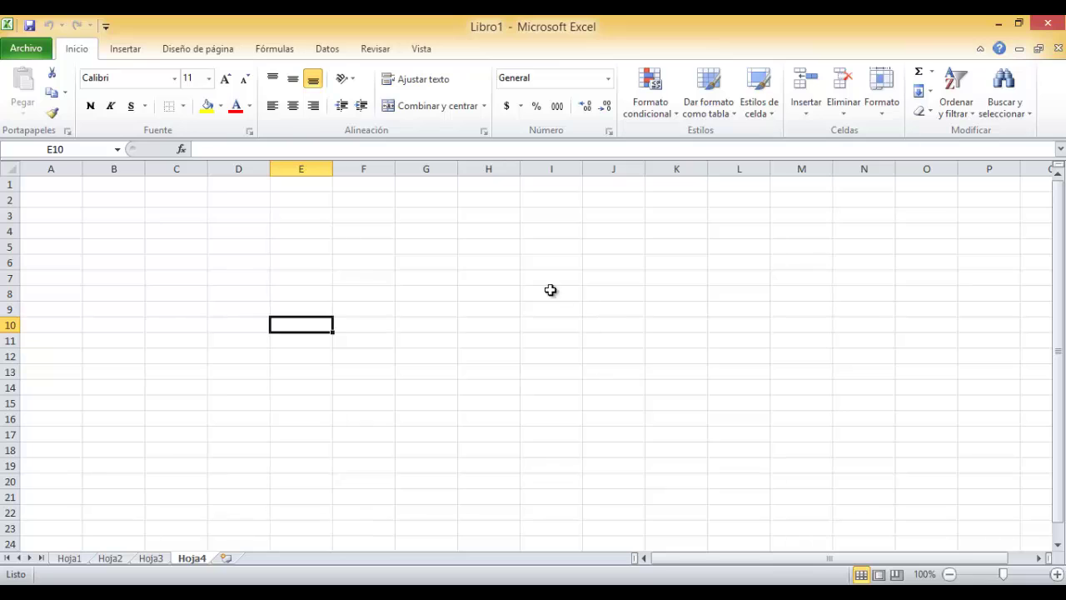
Look through the four worksheets from Hoja1 to Hoja4 and return to Hoja1.
left_click(73, 558)
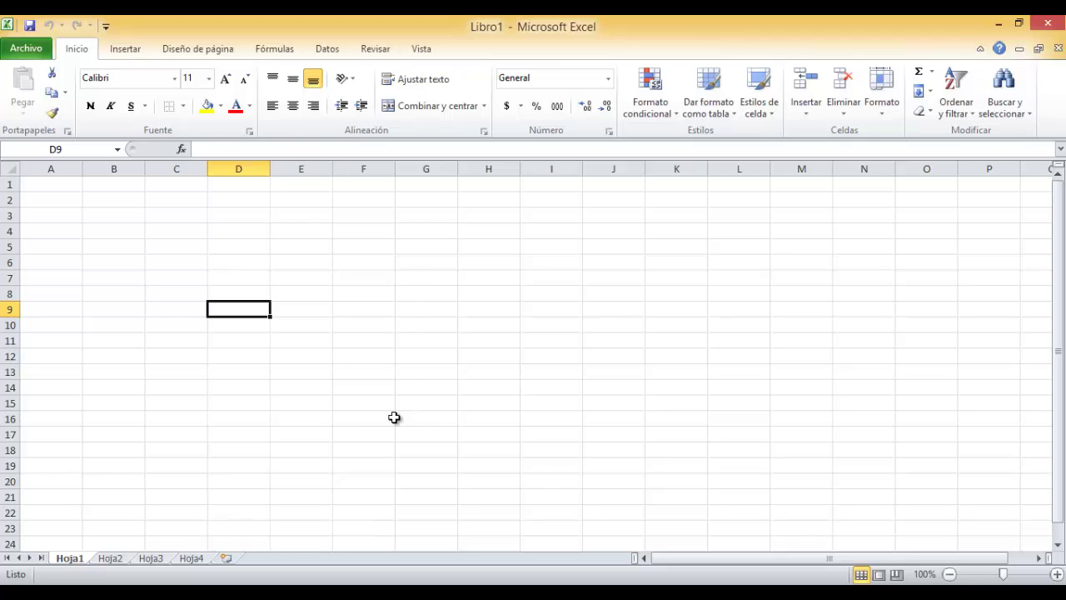
left_click(115, 560)
left_click(161, 561)
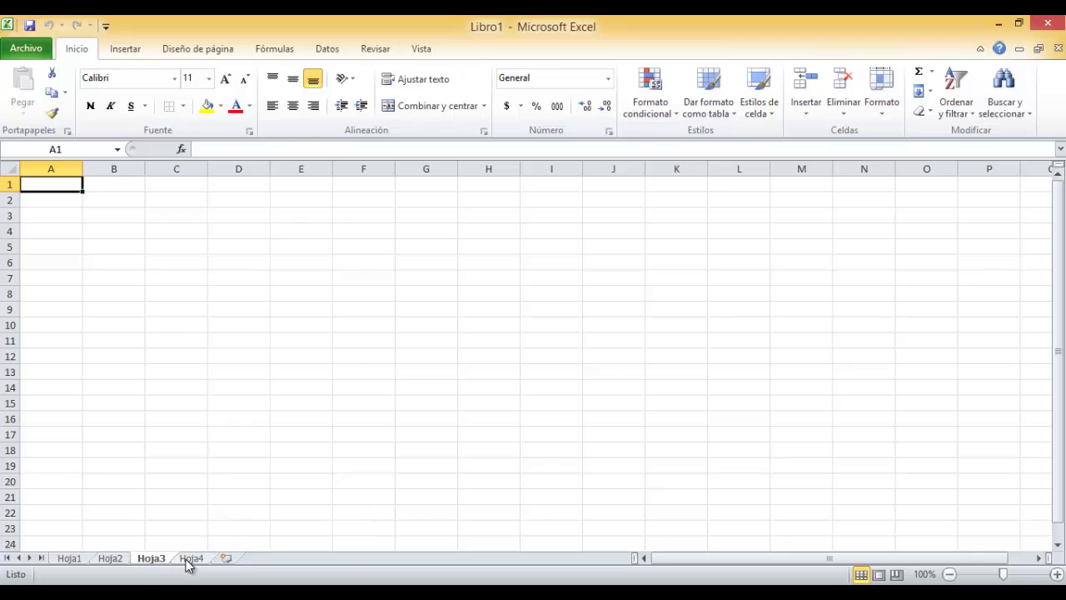
left_click(191, 564)
left_click(82, 559)
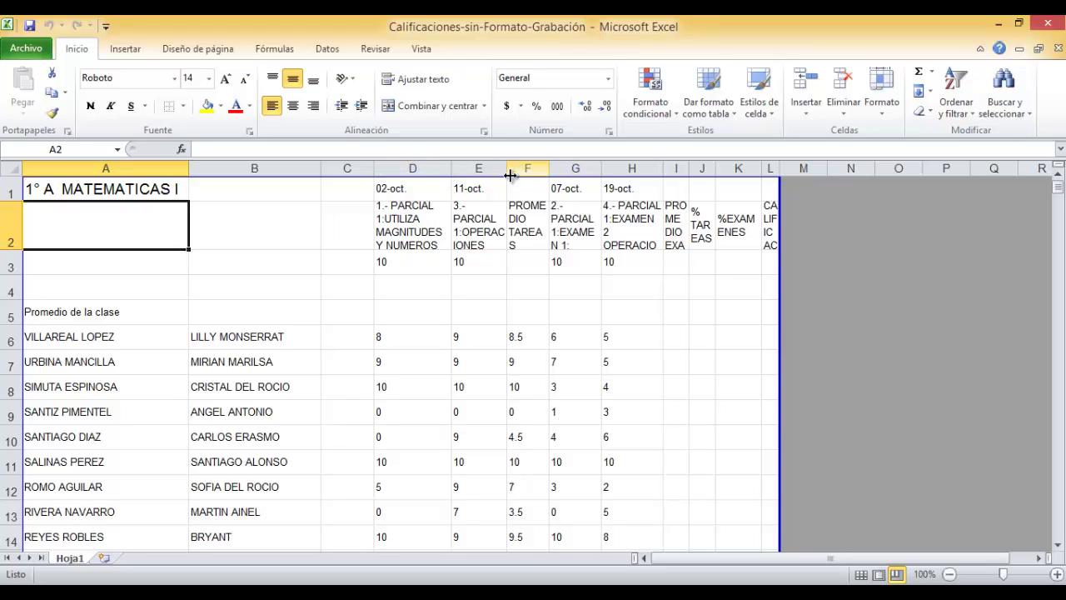
Narrow column D and slightly reduce the height of row 2 in the Calificaciones-sin-Formato-Grabación grade table.
left_click_drag(452, 170, 431, 184)
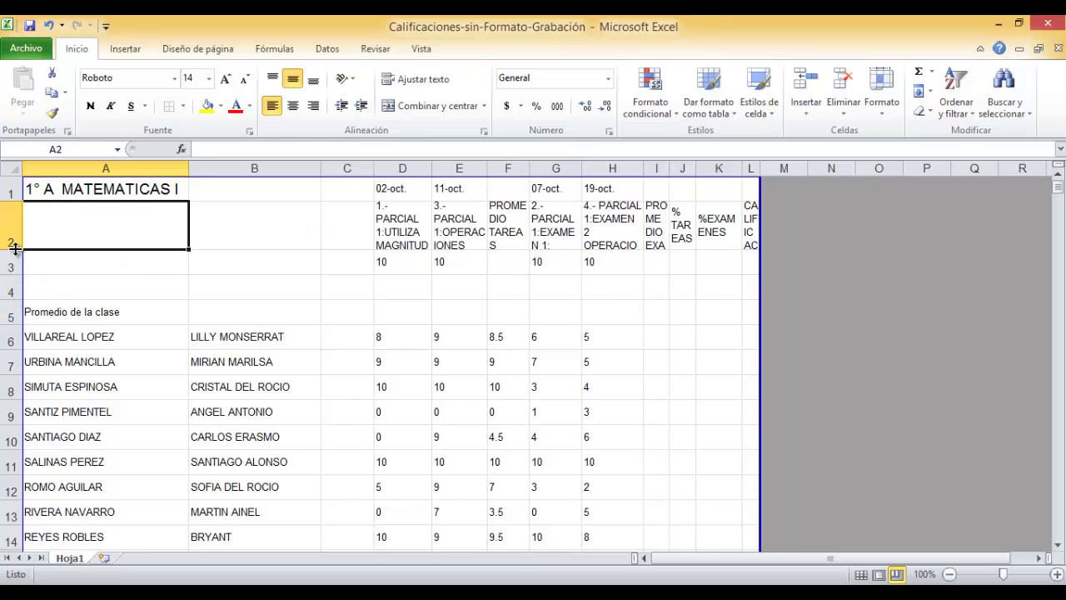
mouse_move(15, 248)
left_mouse_down()
mouse_move(12, 213)
mouse_move(20, 241)
left_mouse_up()
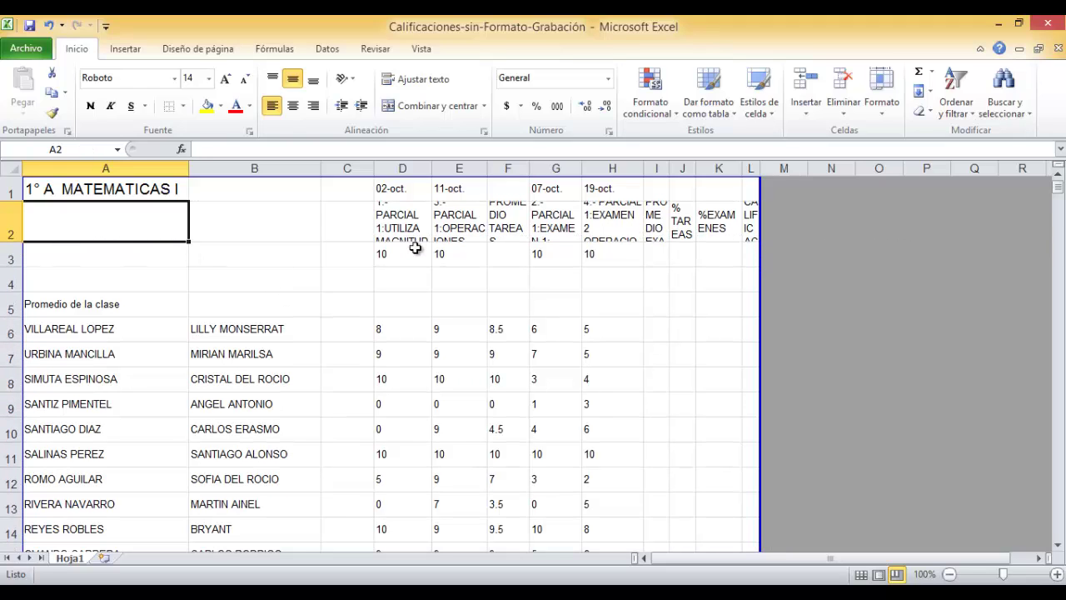
Widen columns D through L of the grade table together to one uniform, moderately wider width.
left_click(413, 168)
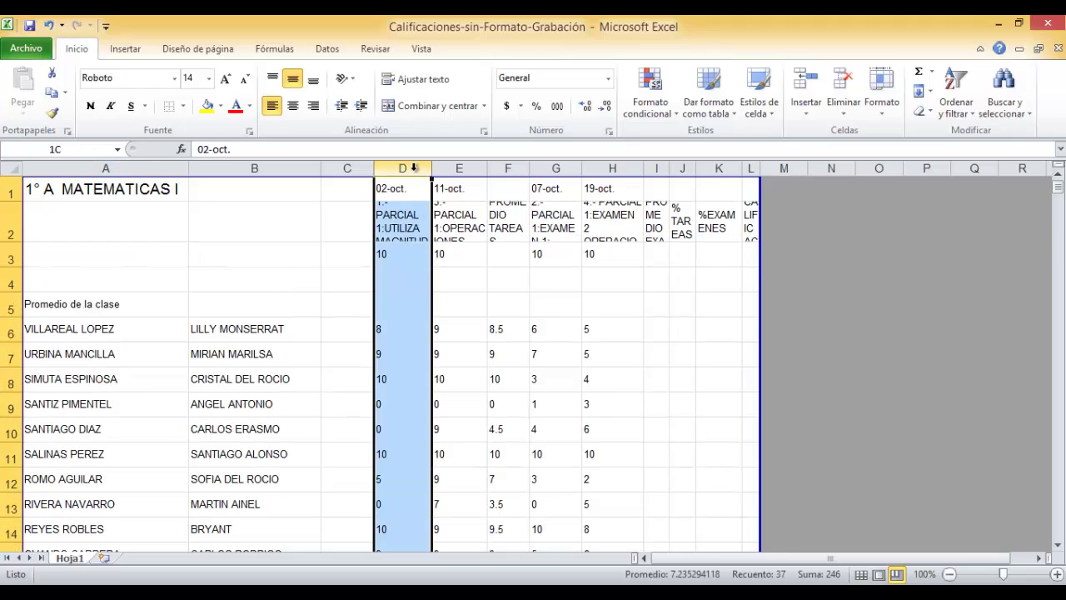
left_click_drag(416, 170, 746, 178)
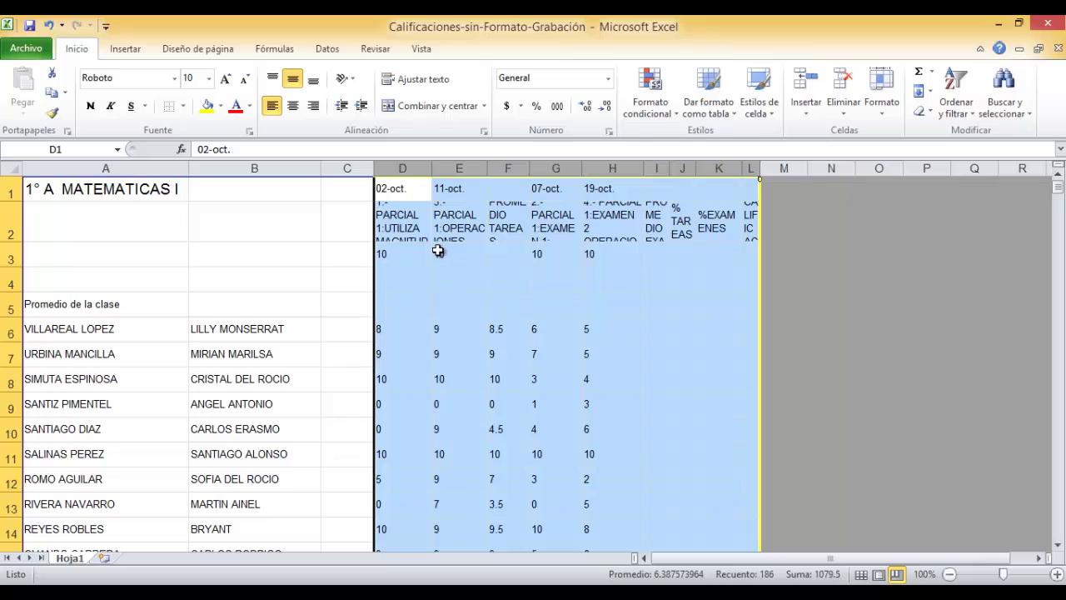
left_click(413, 166)
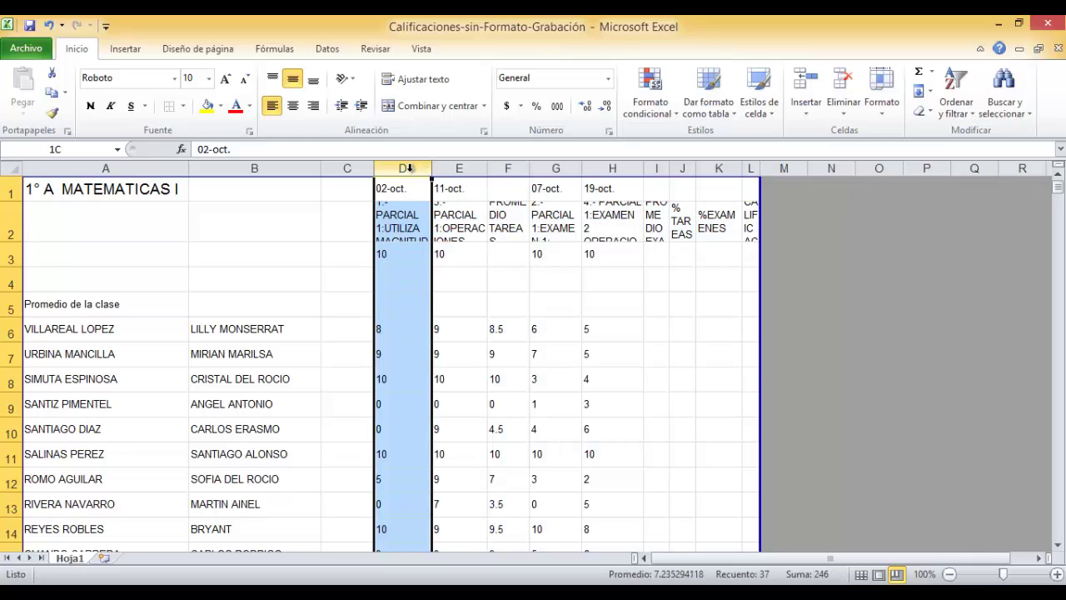
left_click_drag(418, 168, 753, 172)
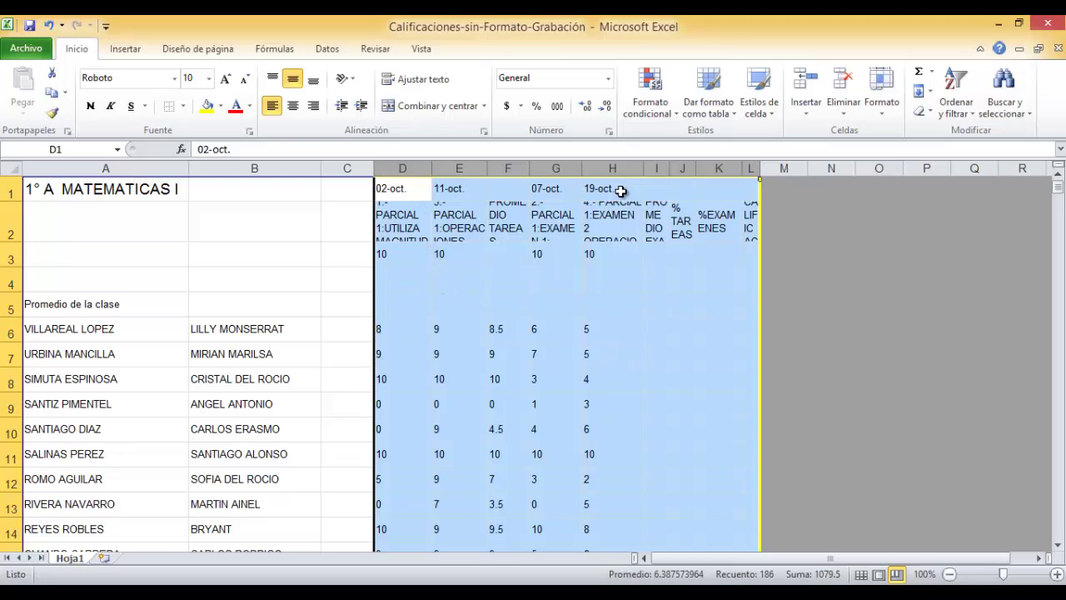
left_click_drag(433, 176, 485, 175)
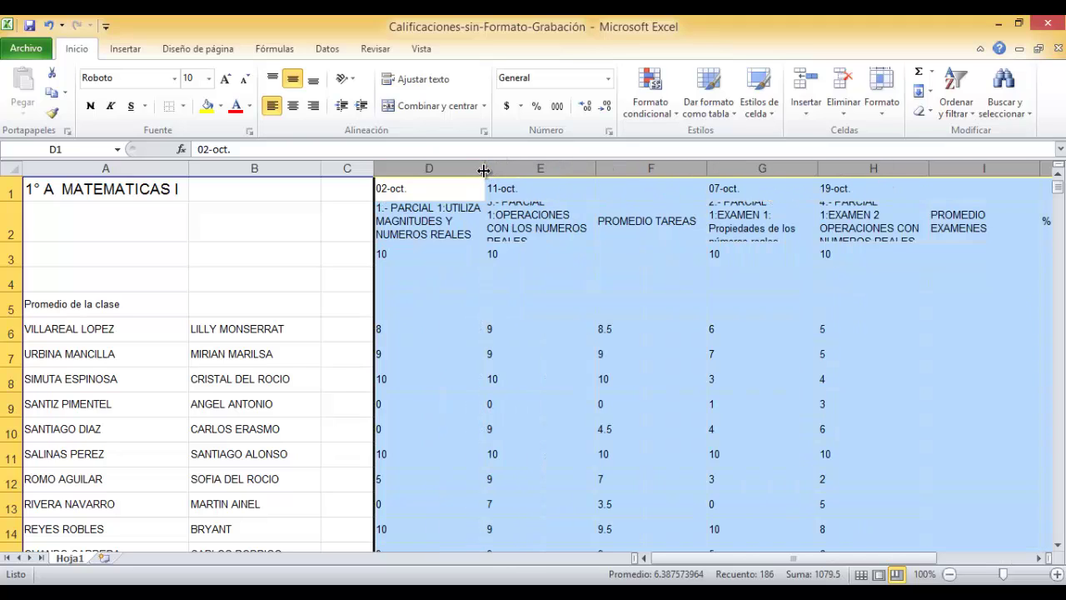
left_click_drag(484, 170, 461, 178)
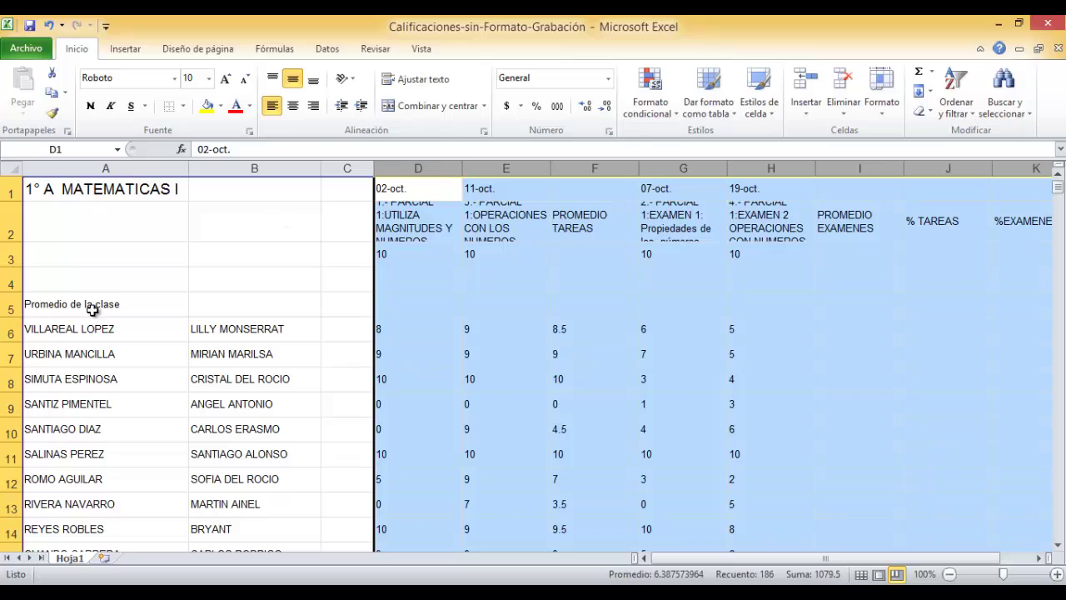
Give rows 2 to 4 one equal height, and make row 2 tall enough to show the full activity headings.
left_click(8, 228)
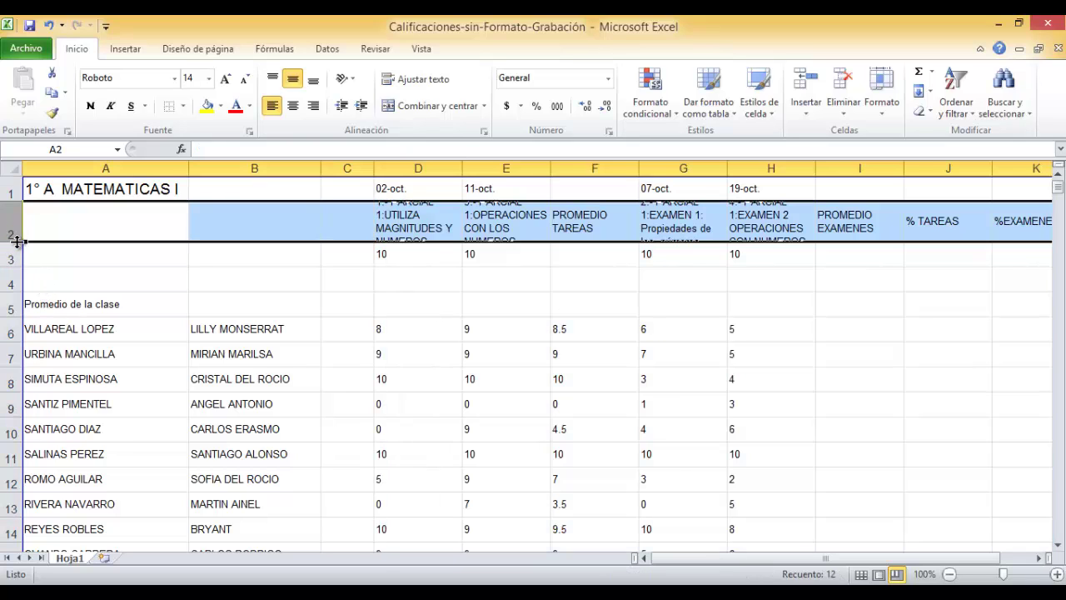
left_click_drag(14, 242, 9, 334)
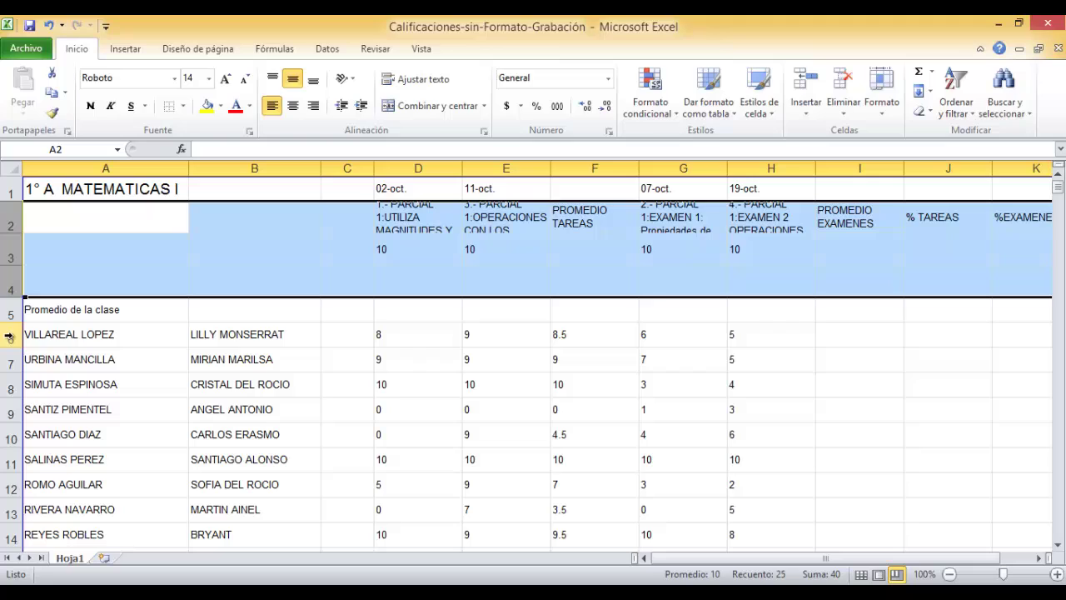
left_click(33, 245)
left_click_drag(19, 233, 18, 267)
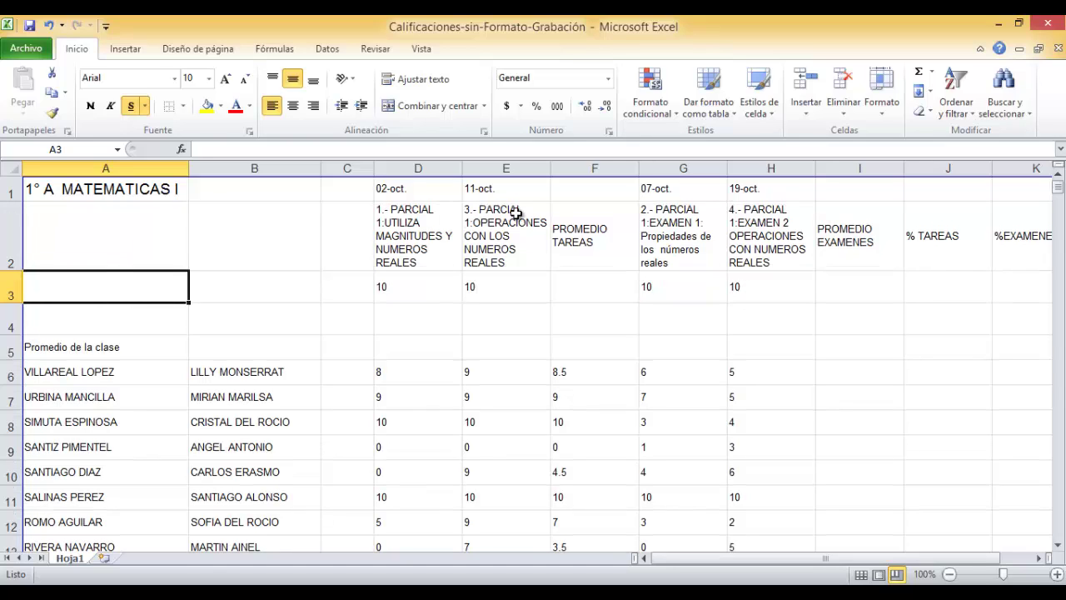
left_click(434, 231)
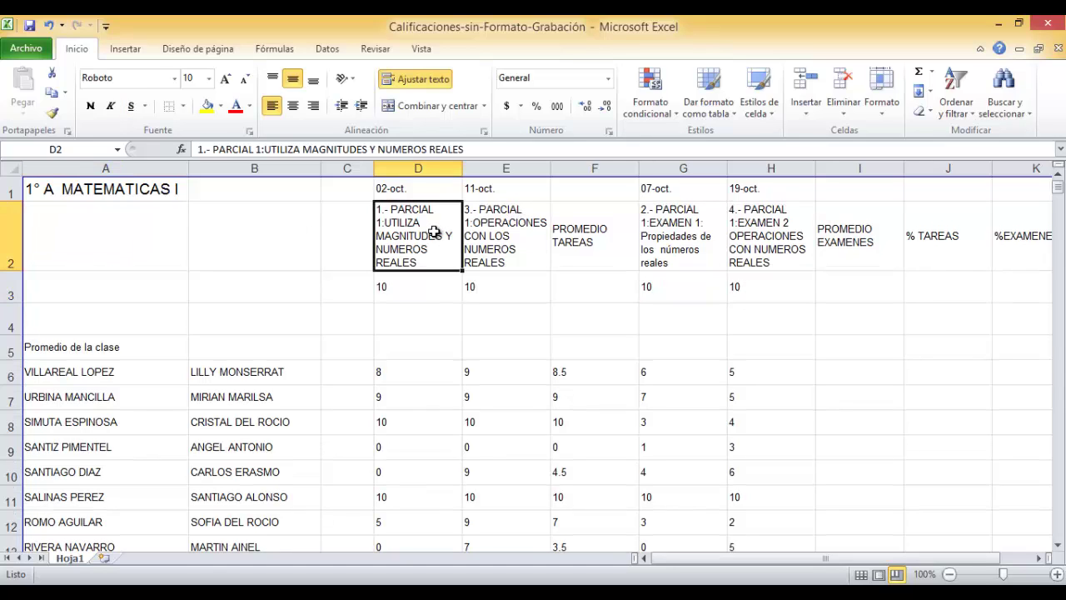
Fill the heading rows of the grade table, A1:L2, with the darkest shade of the theme blue.
left_click(74, 190)
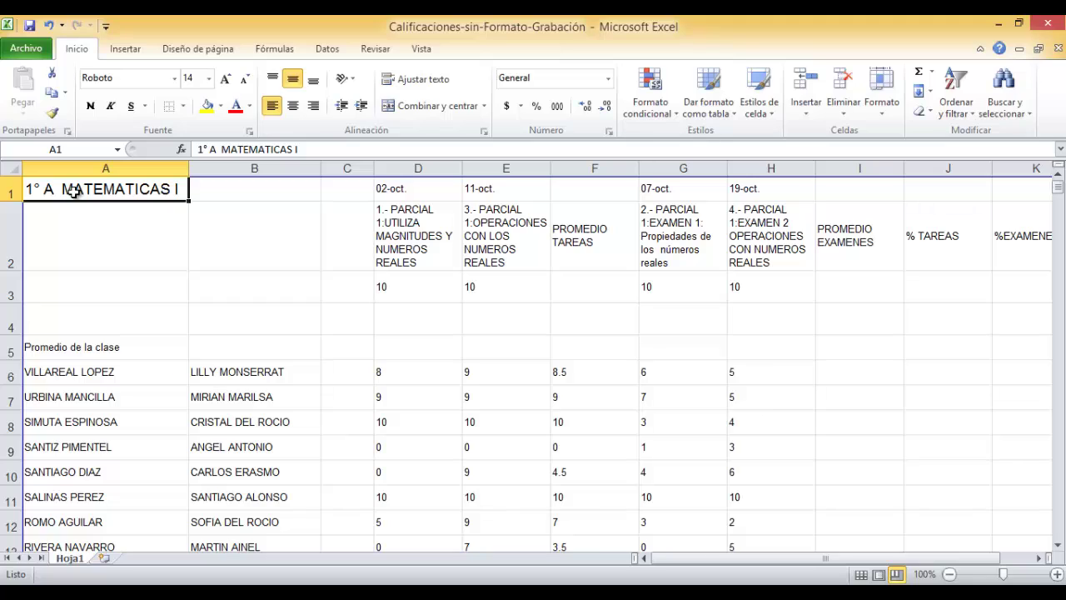
key("shift+Down")
key("shift+Down")
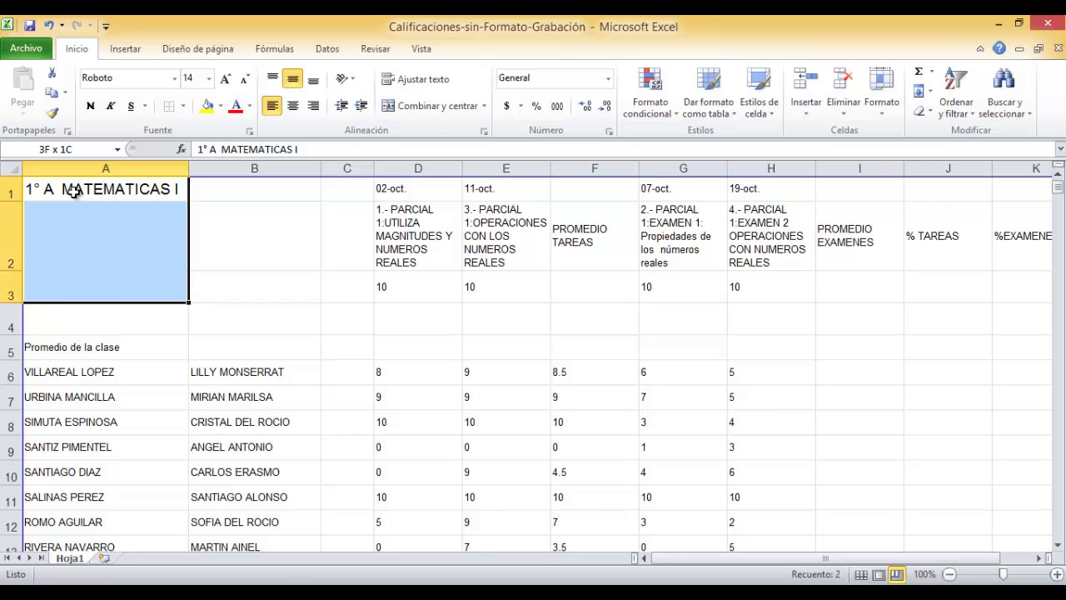
key("shift+Right")
key("shift+Right")
key("shift+Right")
key("shift+Right")
key("shift+Right")
key("shift+Right")
key("shift+Right")
key("shift+Right")
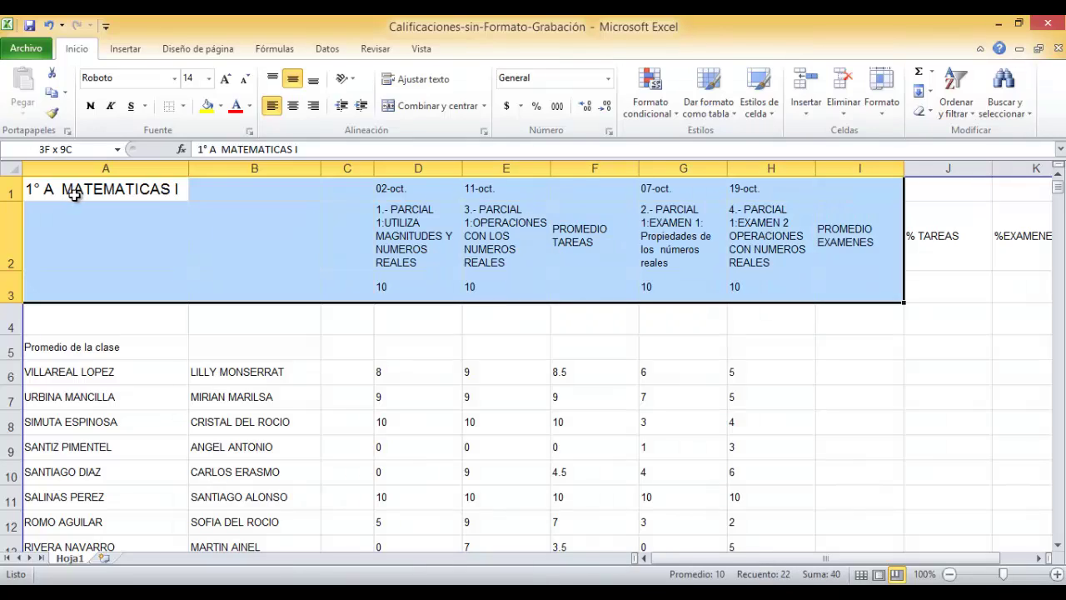
key("shift+Right")
key("shift+Right")
key("shift+Right")
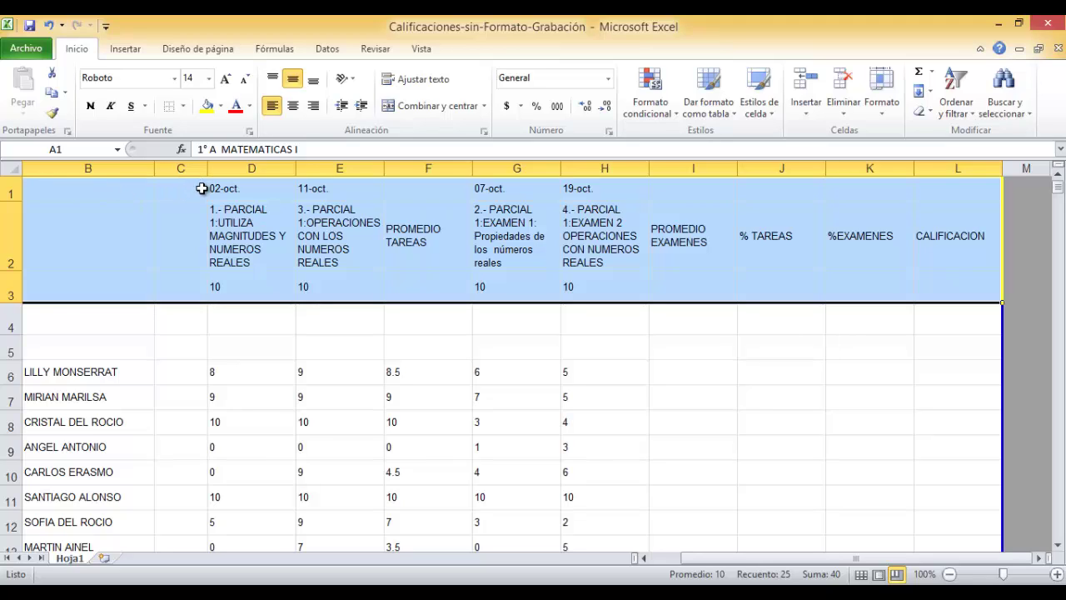
key("shift+Up")
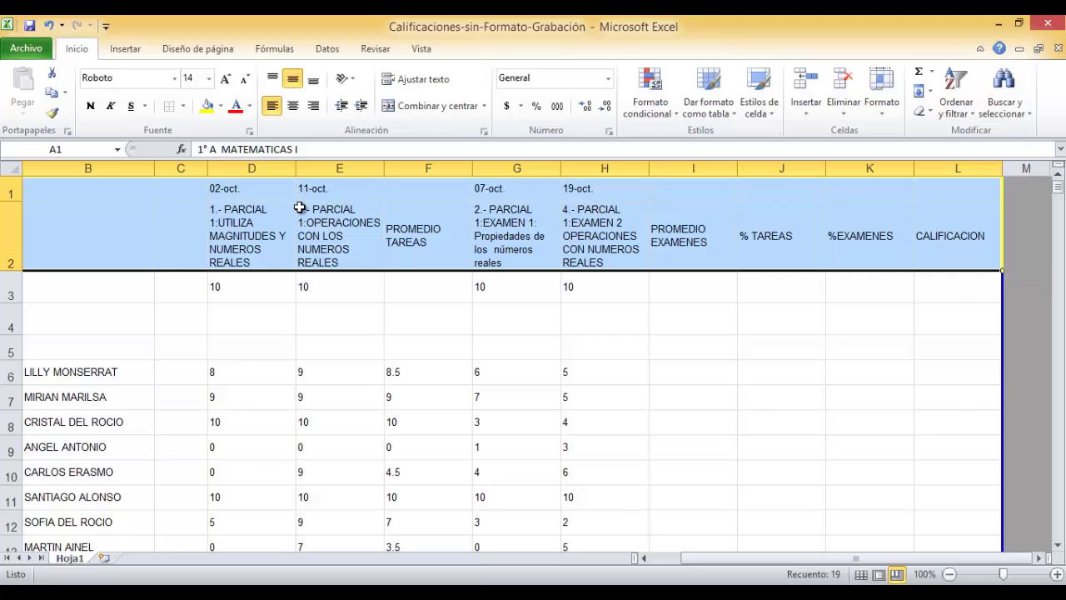
left_click(220, 105)
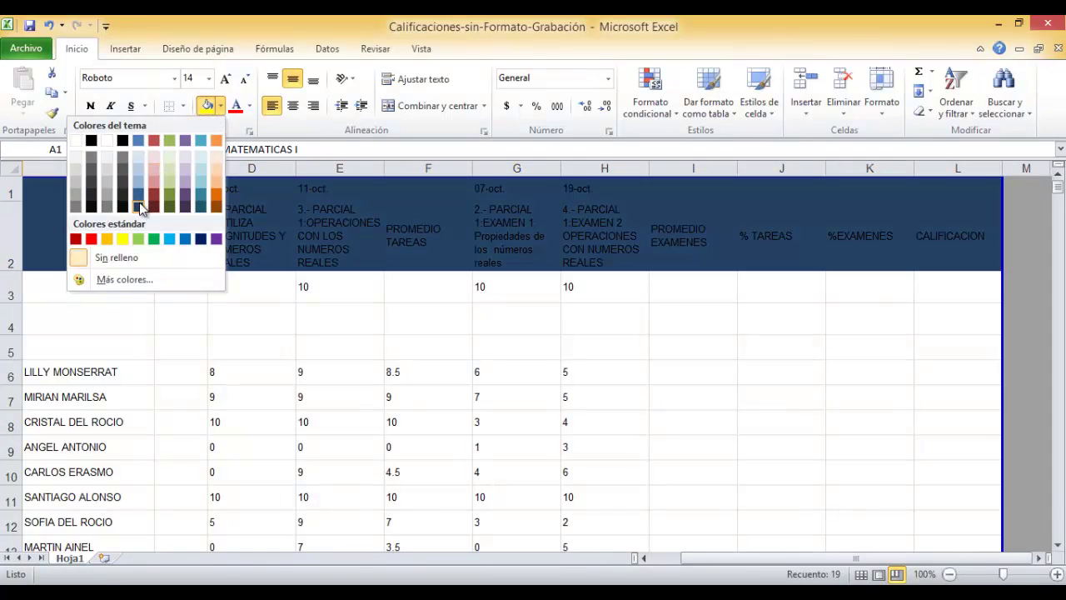
left_click(139, 202)
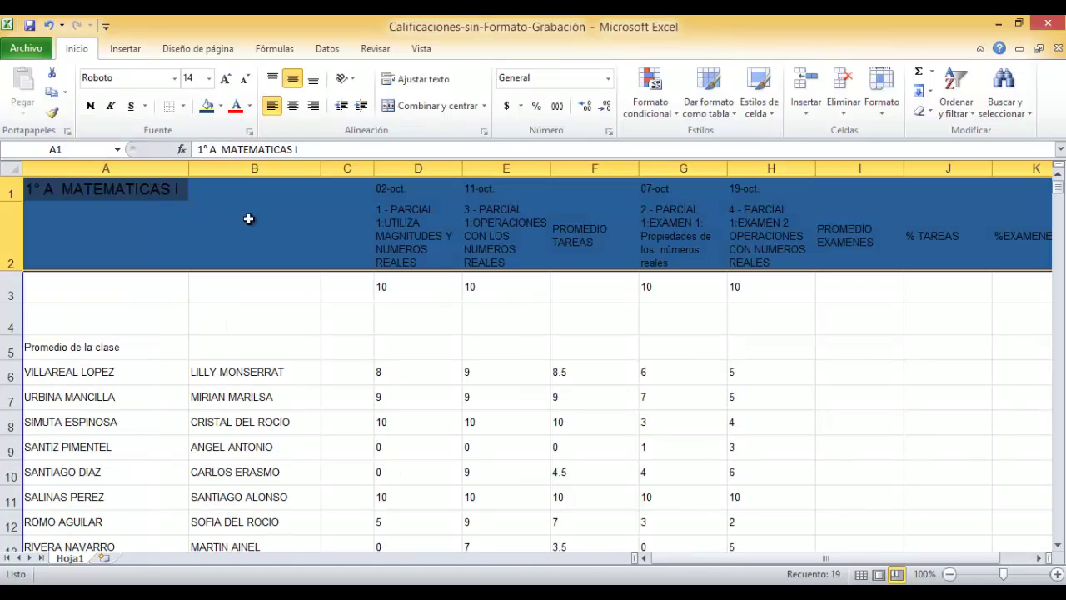
left_click(286, 235)
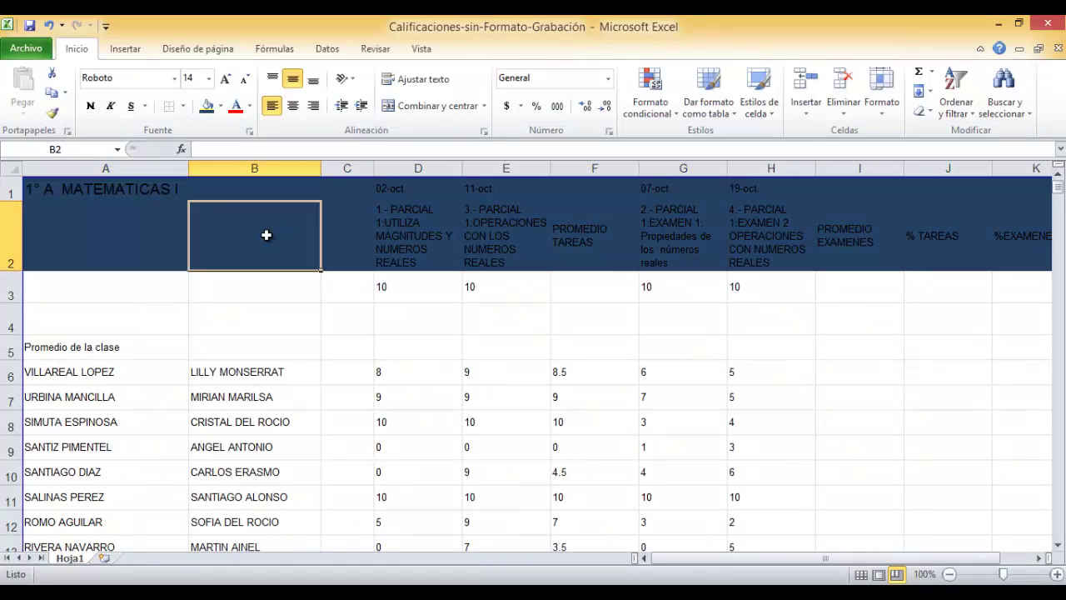
Make the course title in A1 white and bold.
left_click(139, 185)
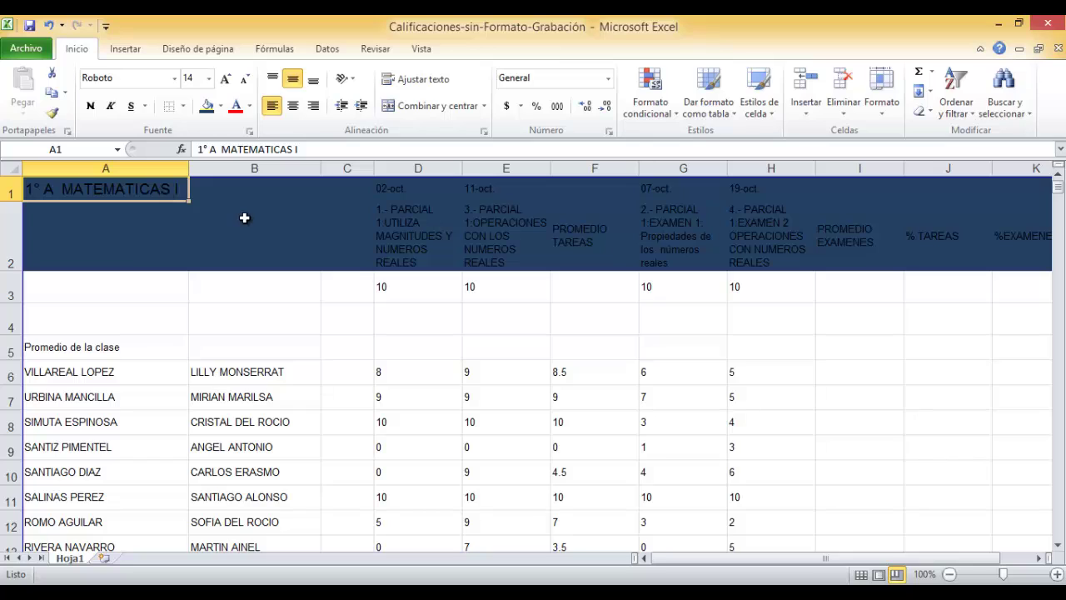
left_click(249, 106)
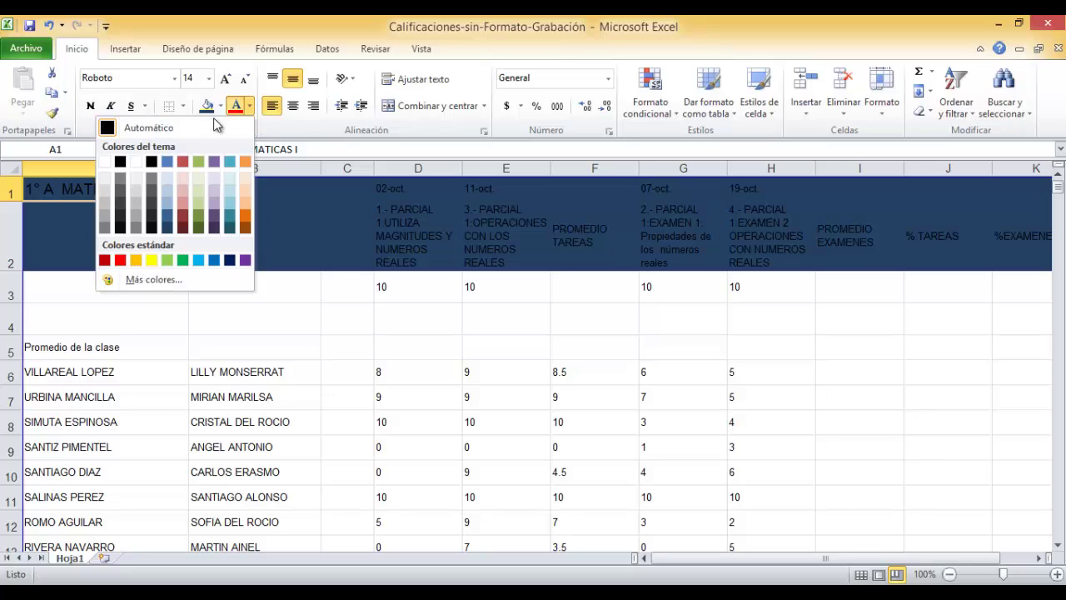
left_click(135, 161)
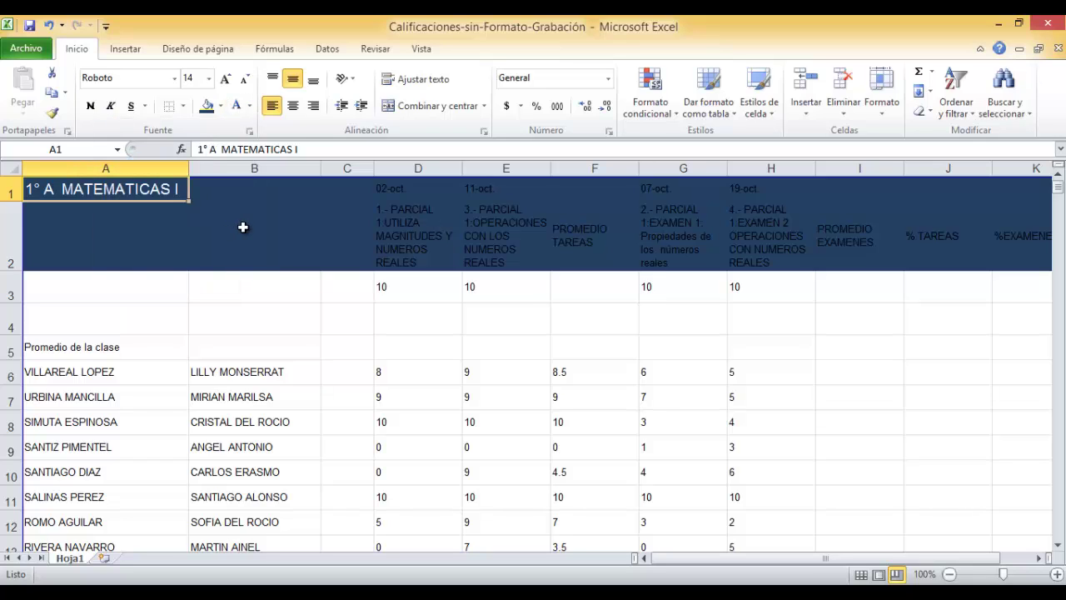
left_click(91, 106)
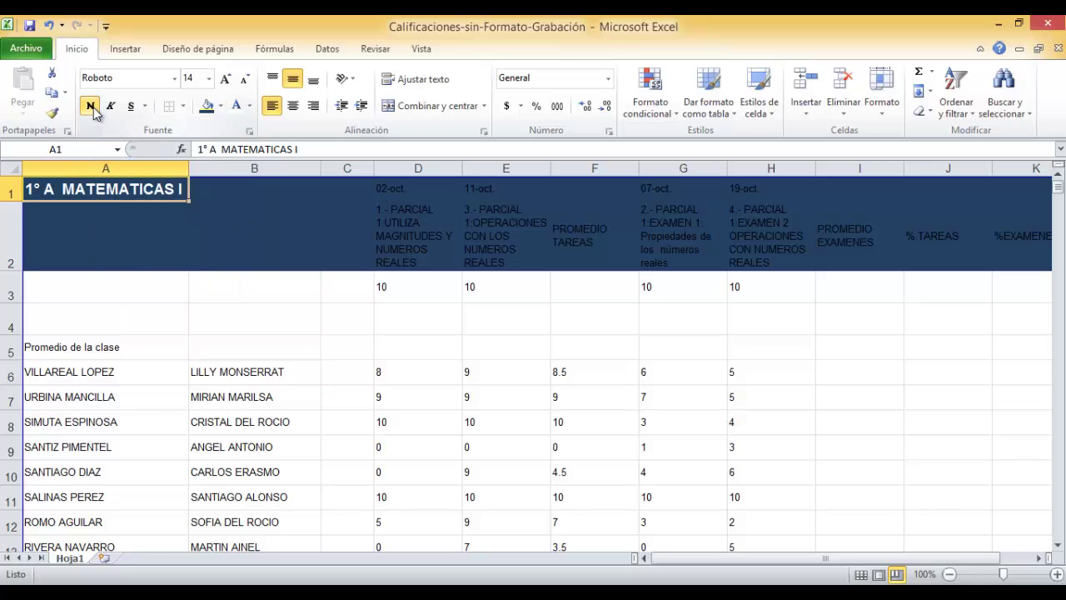
Make the dates and activity headings in D1:L2 white and bold, keeping their dark blue fill.
left_click(389, 192)
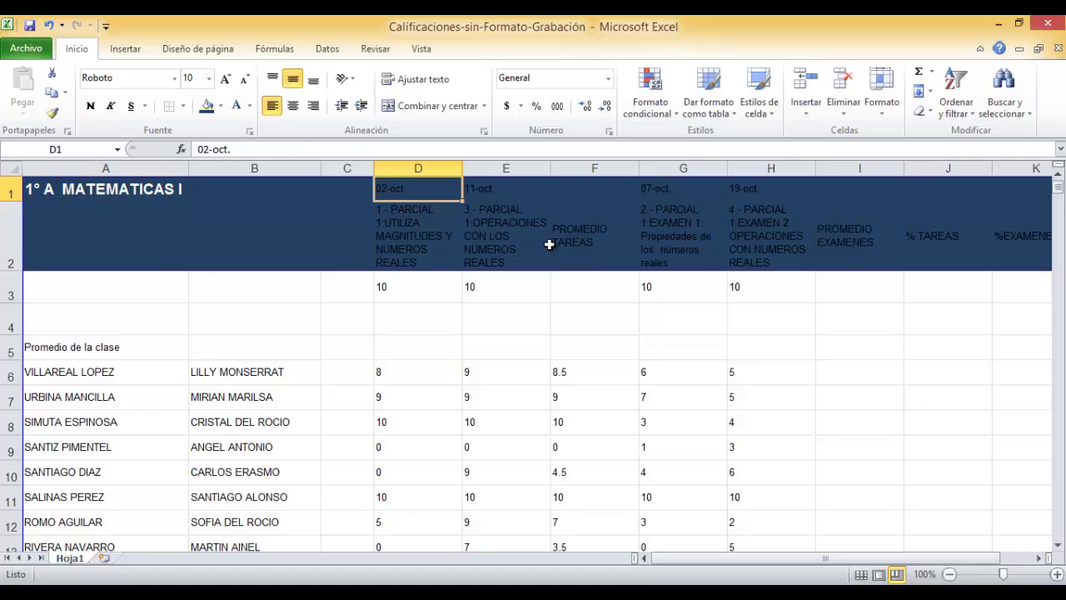
key("shift+Down")
key("shift+Right")
key("shift+Right")
key("shift+Right")
key("shift+Right")
key("shift+Right")
key("shift+Right")
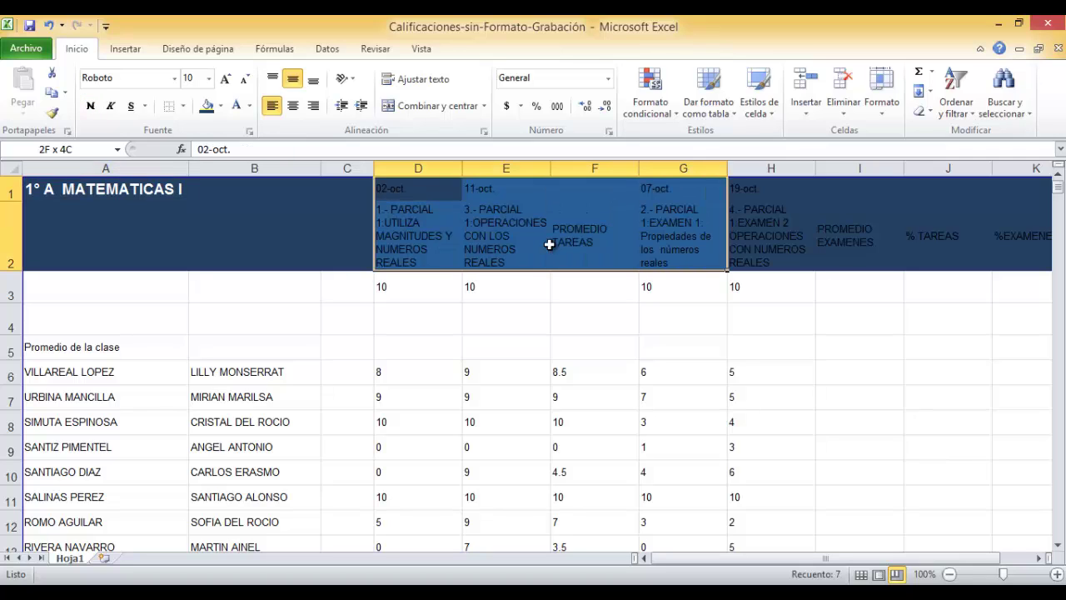
key("shift+Right")
key("shift+Right")
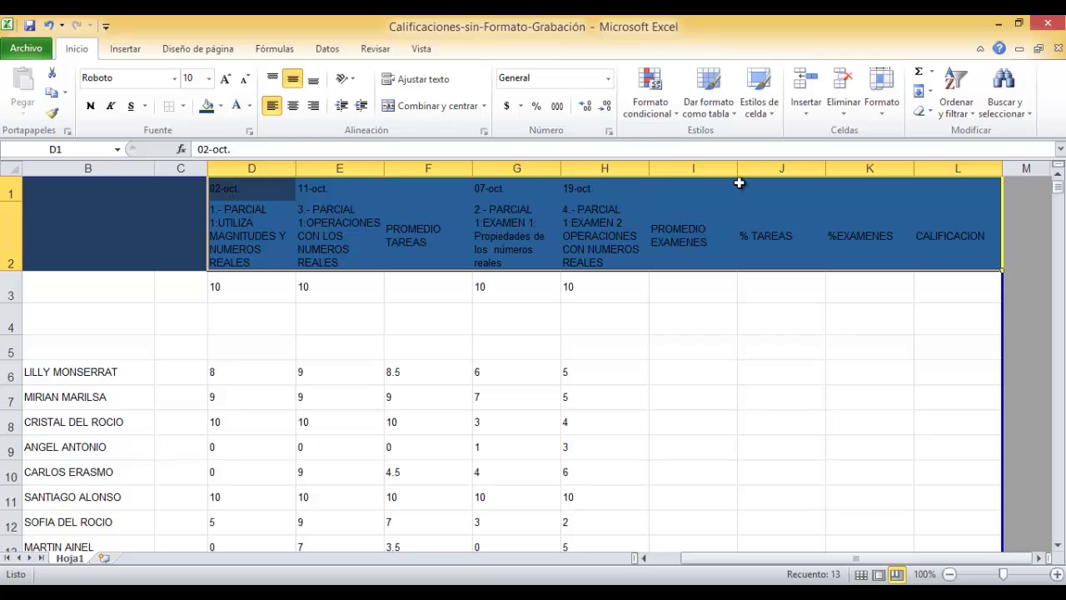
left_click(221, 107)
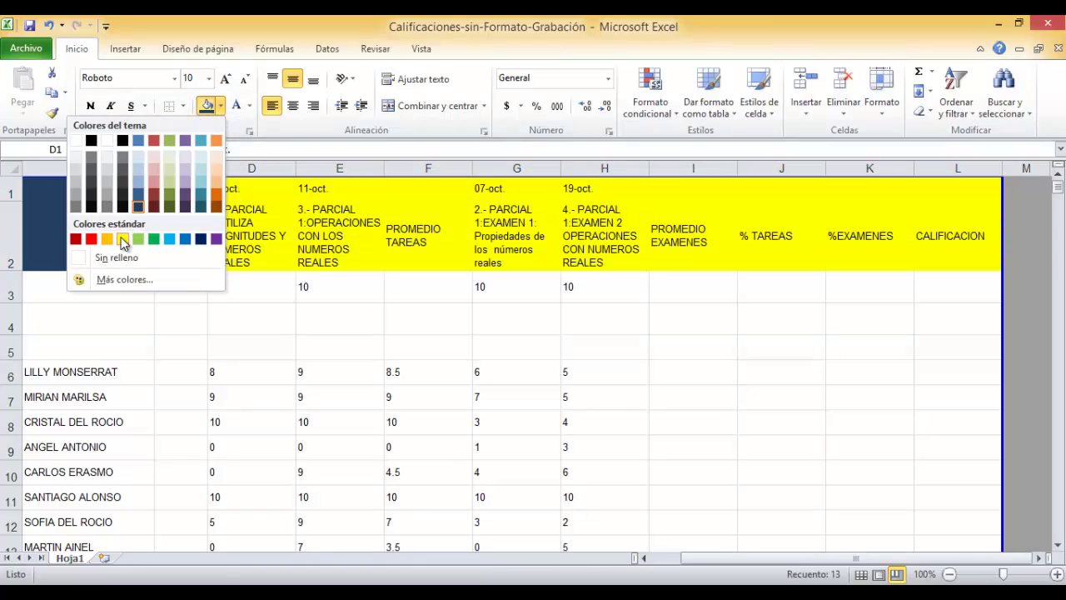
left_click(248, 107)
left_click(249, 106)
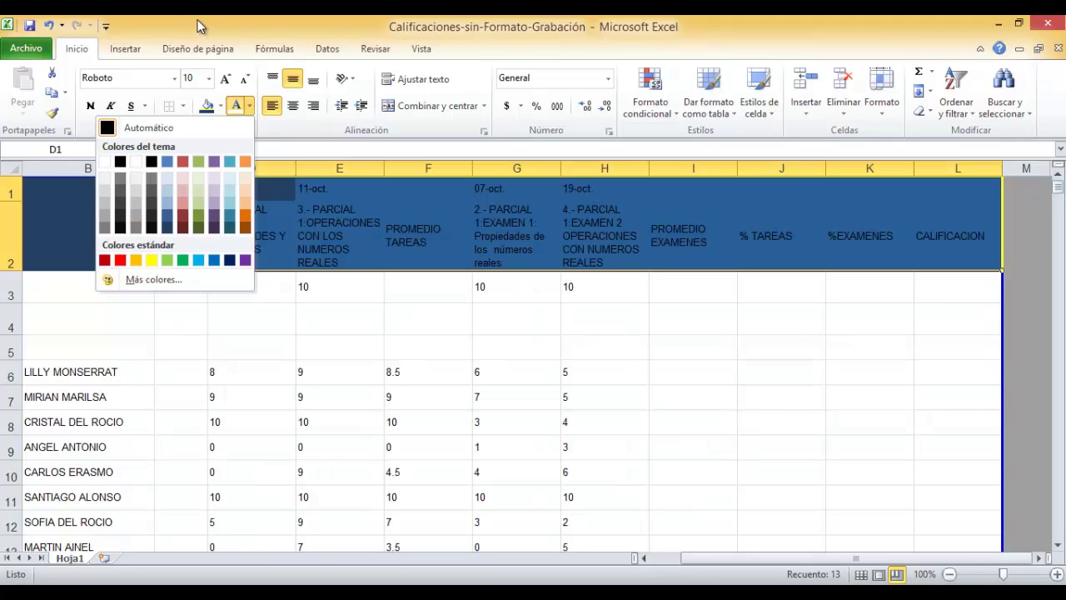
left_click(136, 160)
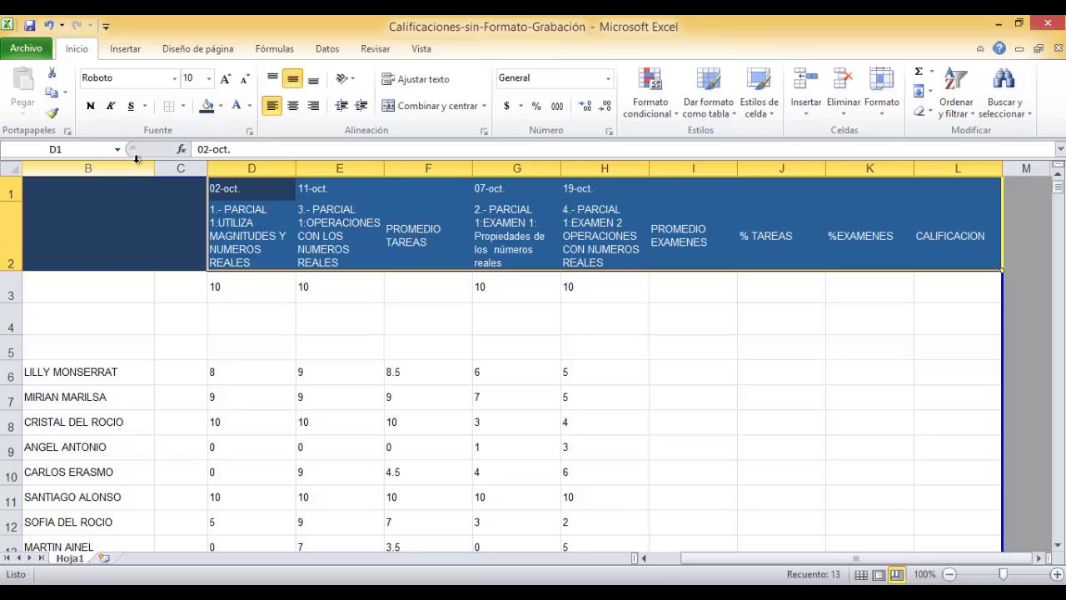
left_click(90, 106)
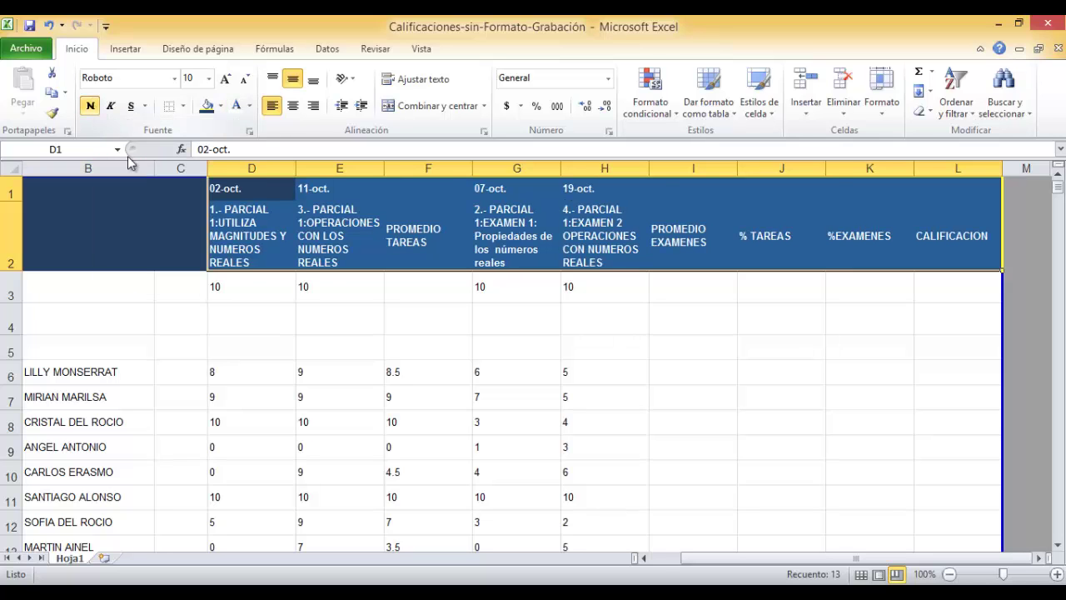
left_click(251, 228)
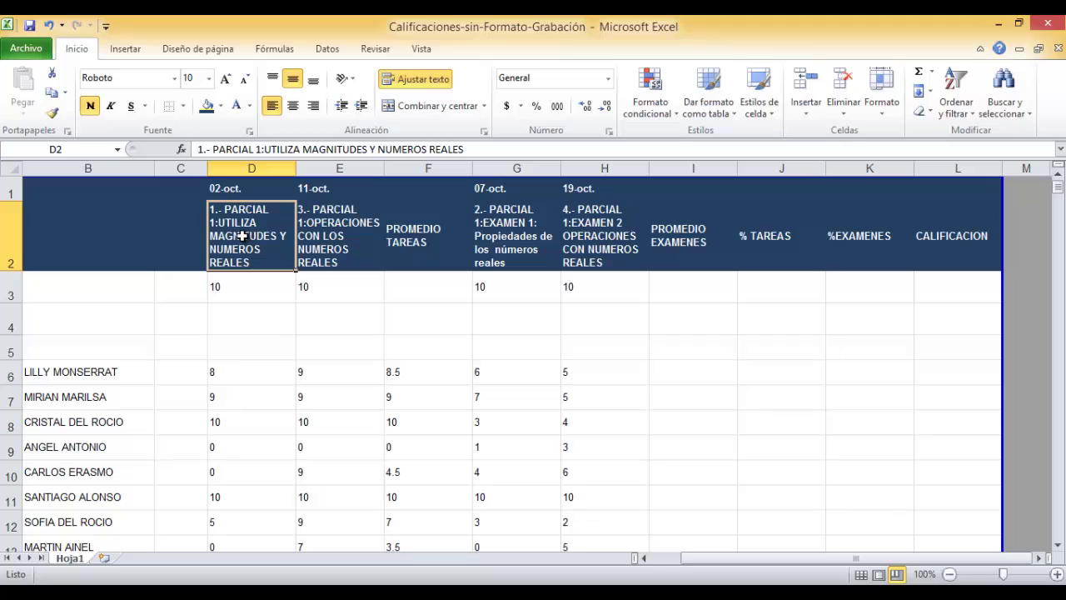
Fill row 3 of the grade table, A3:L3, with the lightest shade of the theme blue.
left_click(150, 283)
key("Left")
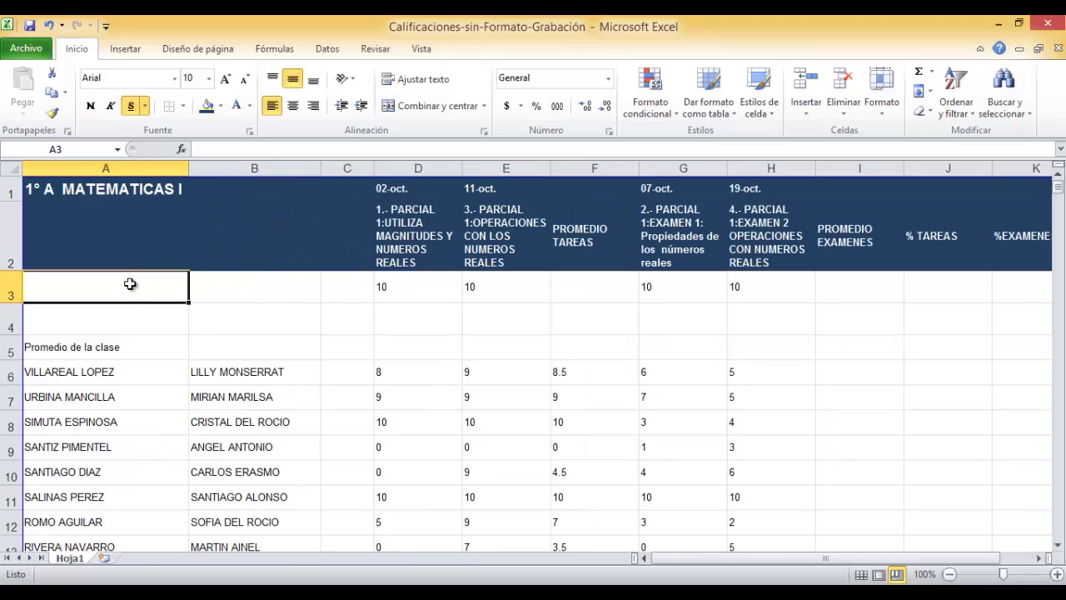
key("shift+Right")
key("shift+Right")
key("shift+Right")
key("shift+Right")
key("shift+Right")
key("shift+Right")
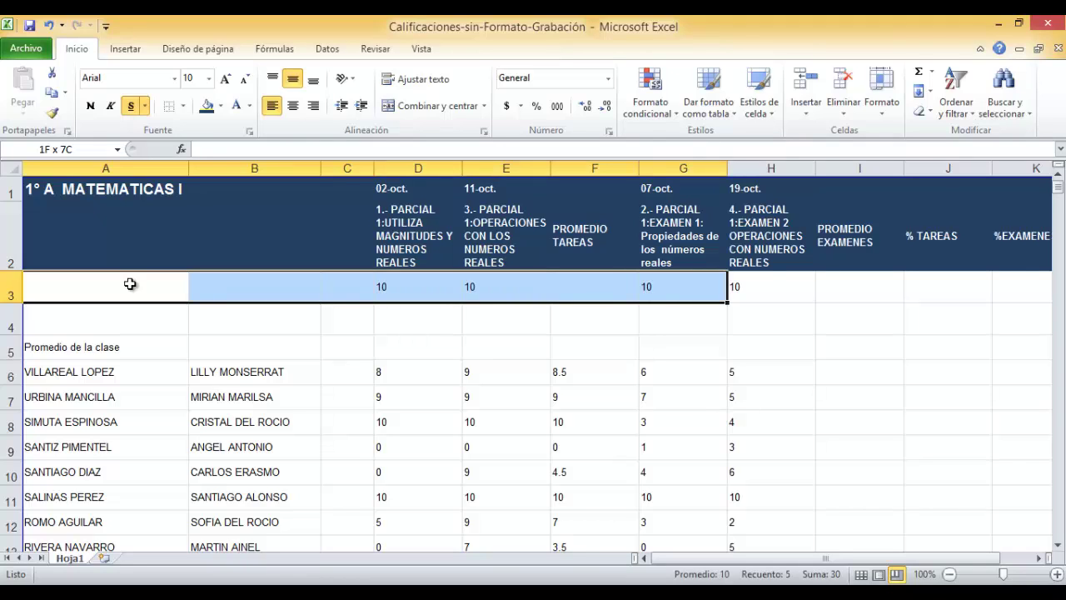
key("shift+Right")
key("shift+Right")
key("shift+Right")
key("shift+Right")
key("shift+Right")
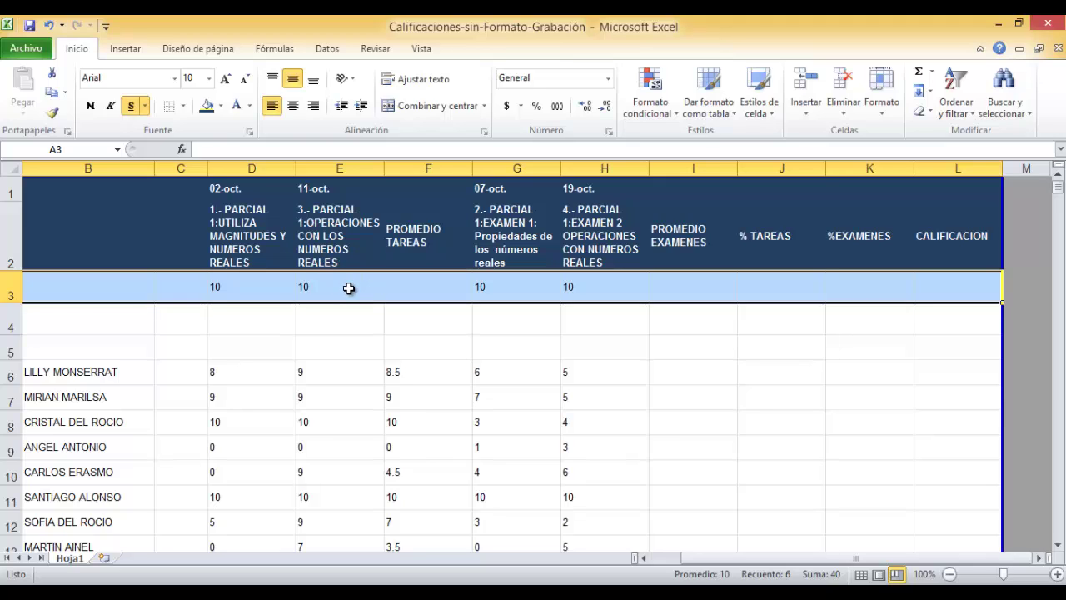
left_click(222, 107)
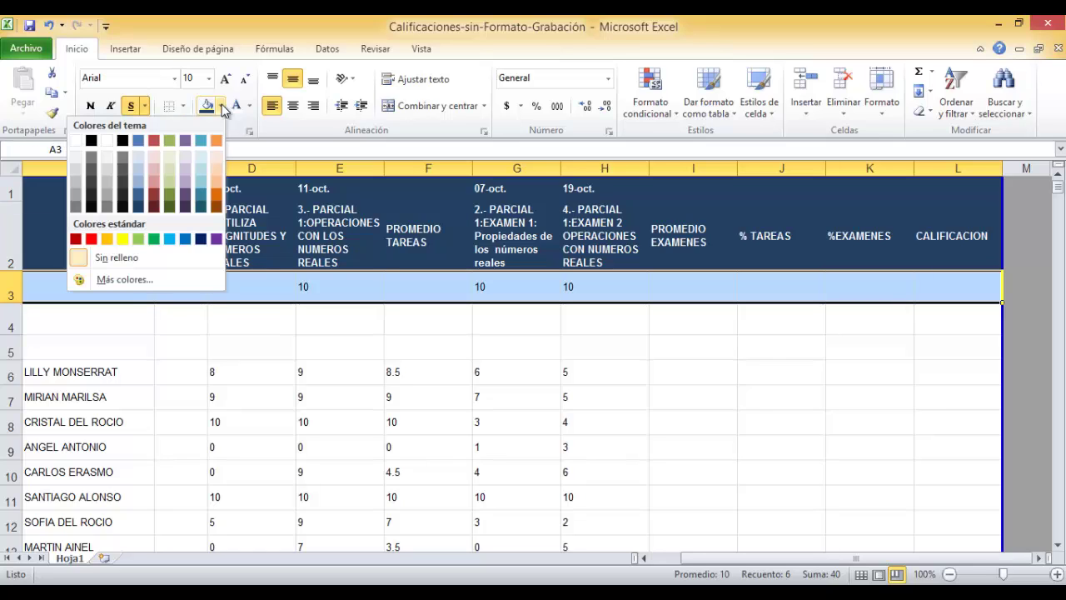
left_click(139, 156)
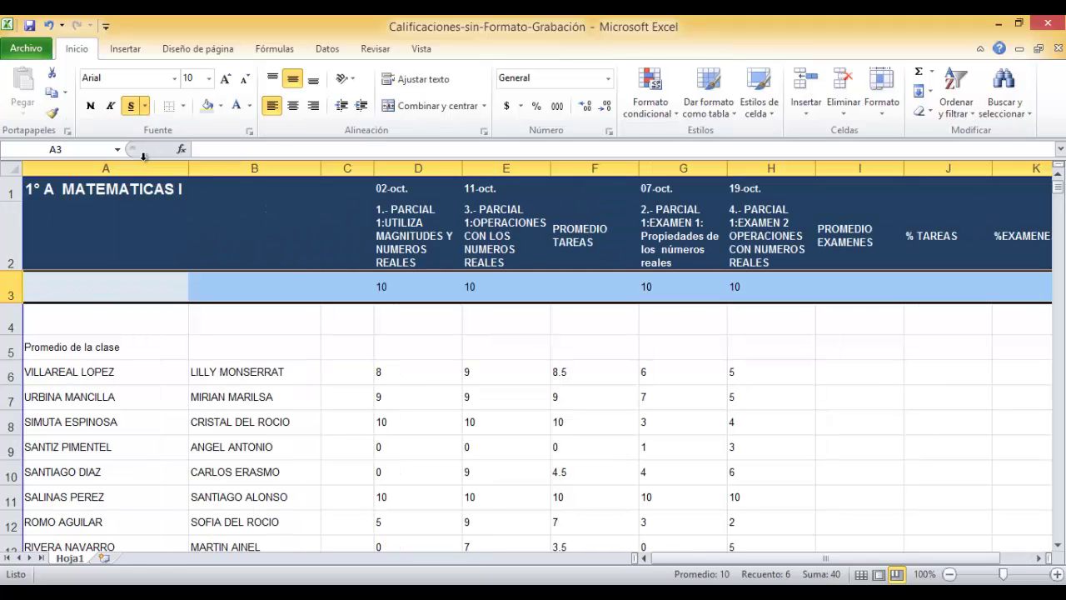
left_click(317, 283)
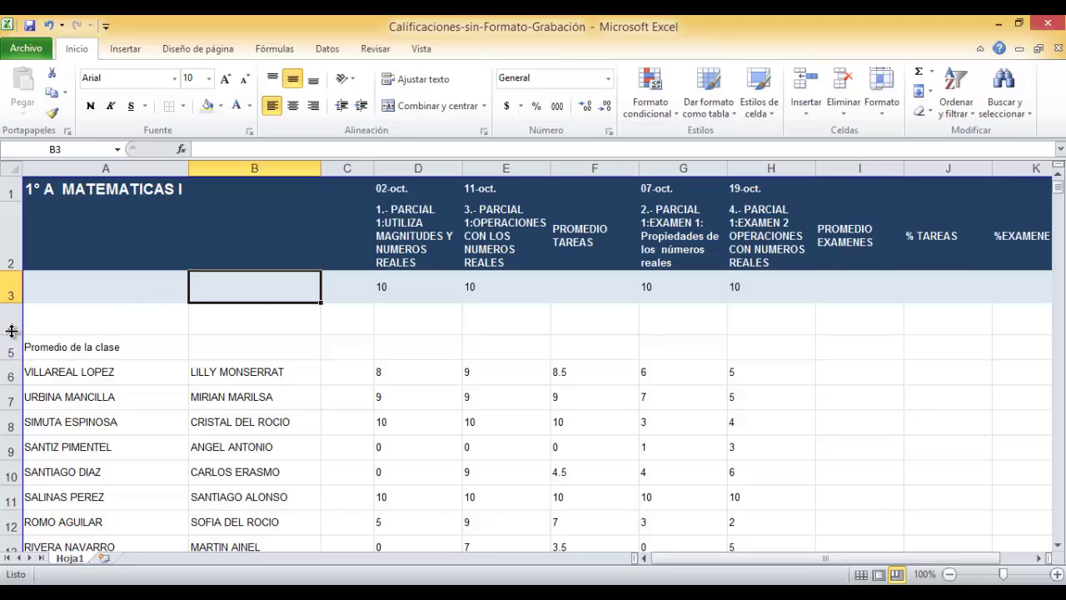
Slightly reduce the height of the empty row 4 and look over the student rows below it.
left_click_drag(12, 331, 17, 328)
left_click(420, 316)
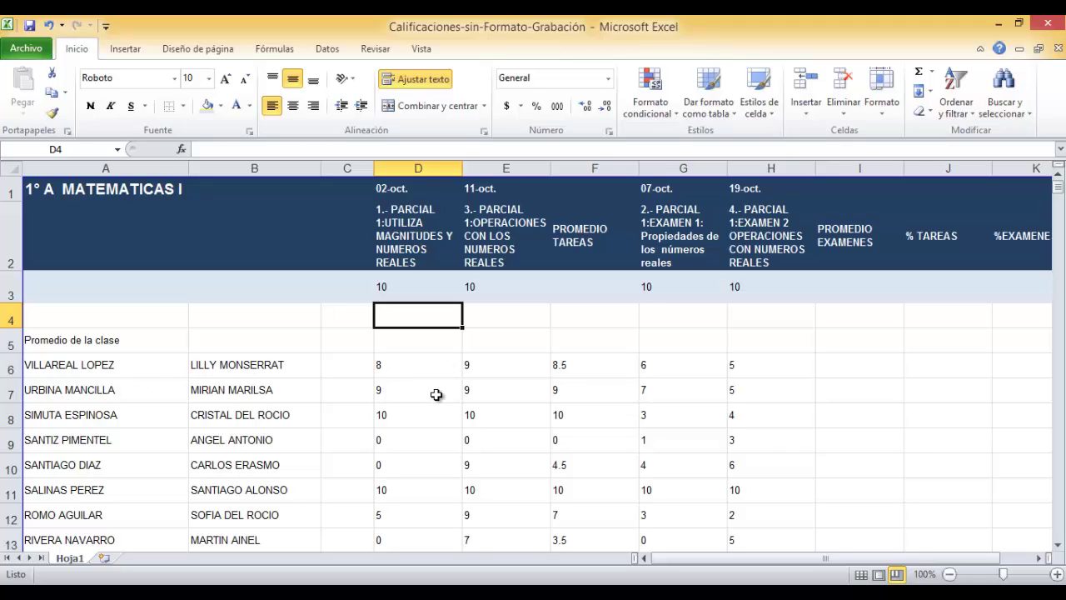
left_click(464, 358)
scroll(467, 358, "down", 1)
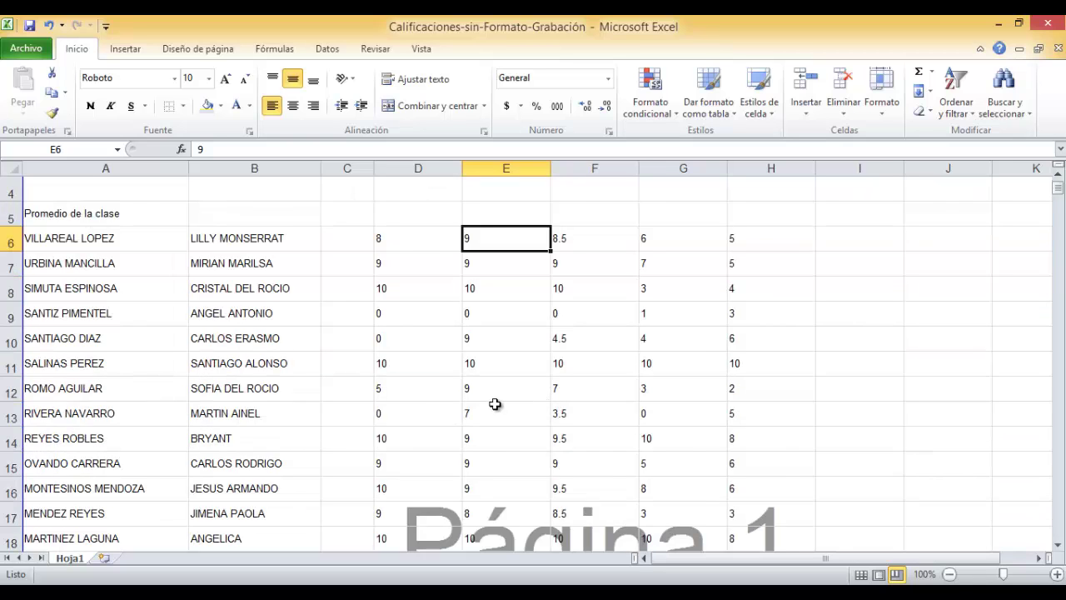
scroll(192, 357, "down", 7)
scroll(194, 356, "up", 8)
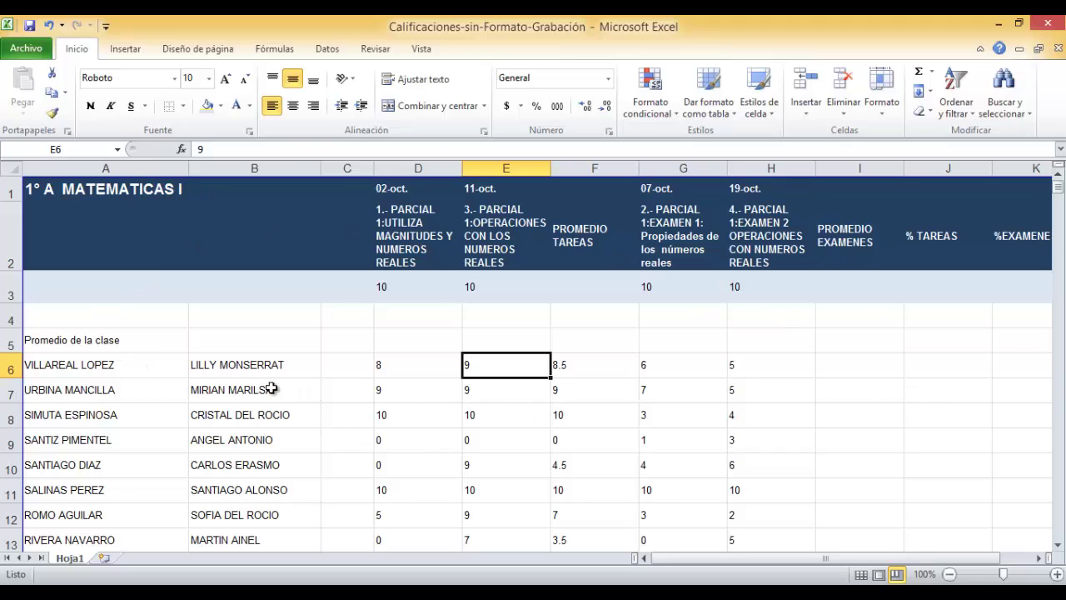
Select the whole grade table, A1:L38, and choose a slanted dash-dot outline border for it.
left_click(74, 194)
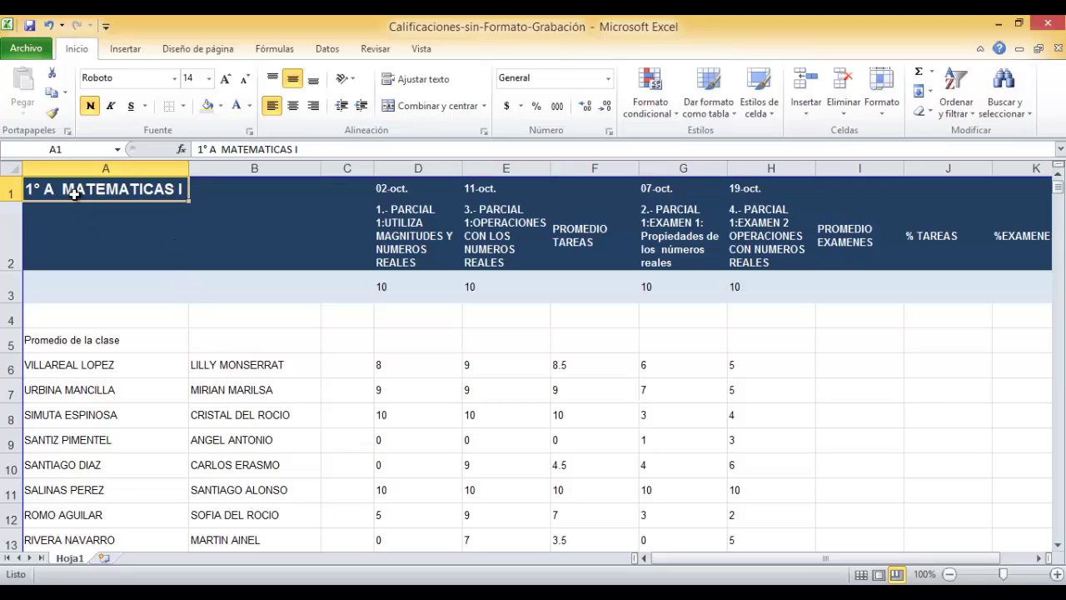
key("shift+Right")
key("shift+Right")
key("shift+Right")
key("shift+Right")
key("shift+Right")
key("shift+Right")
key("shift+Right")
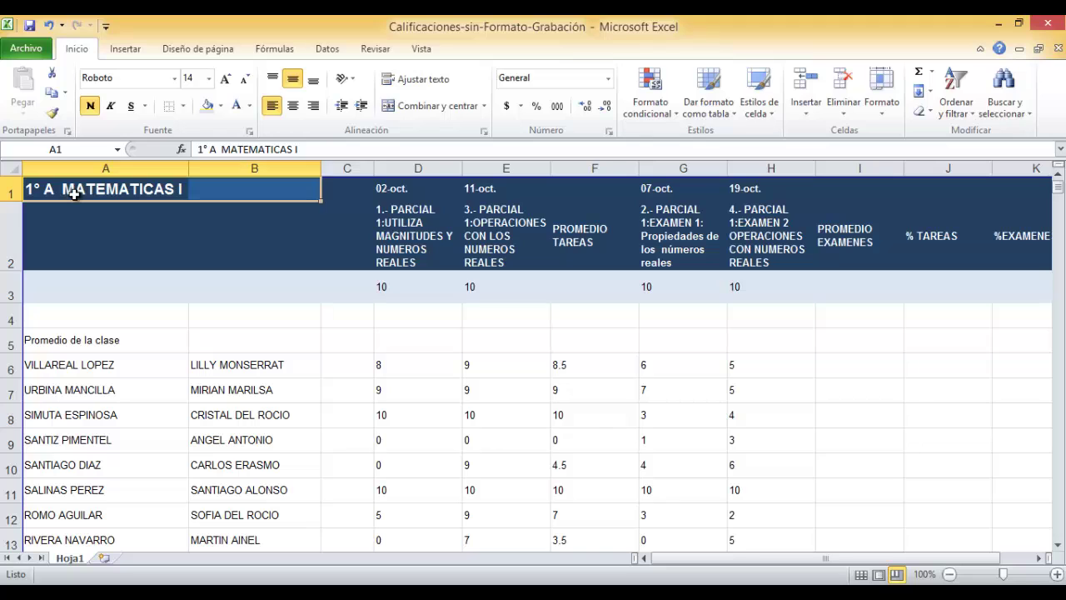
key("shift+Right")
key("shift+Right")
key("shift+Right")
key("shift+Right")
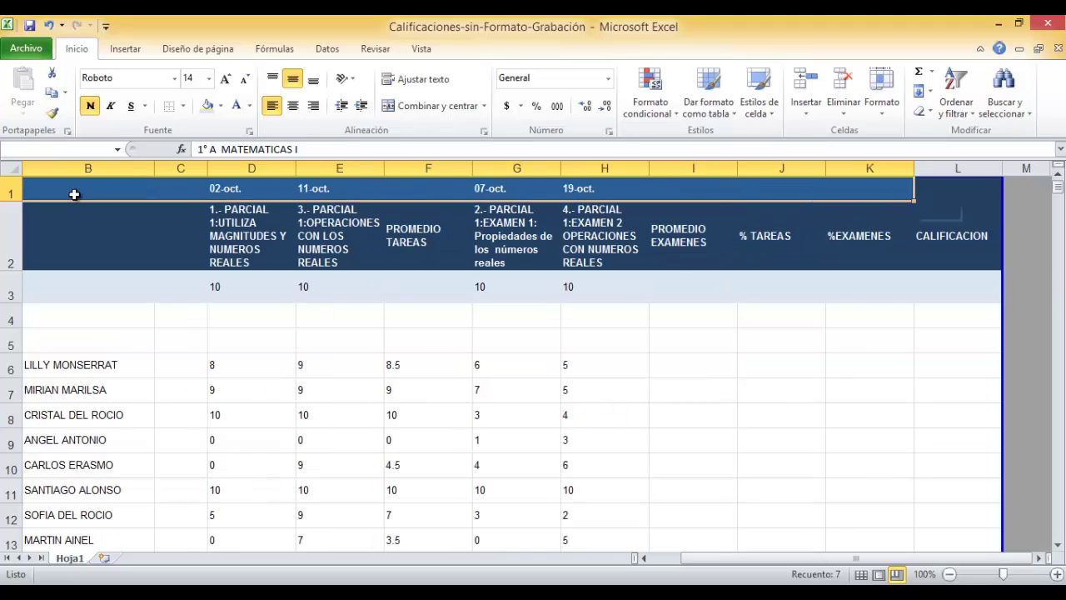
key("shift+Down")
key("shift+Down")
key("shift+Down")
key("shift+Down")
key("shift+Down")
key("shift+Down")
key("shift+Down")
key("shift+Down")
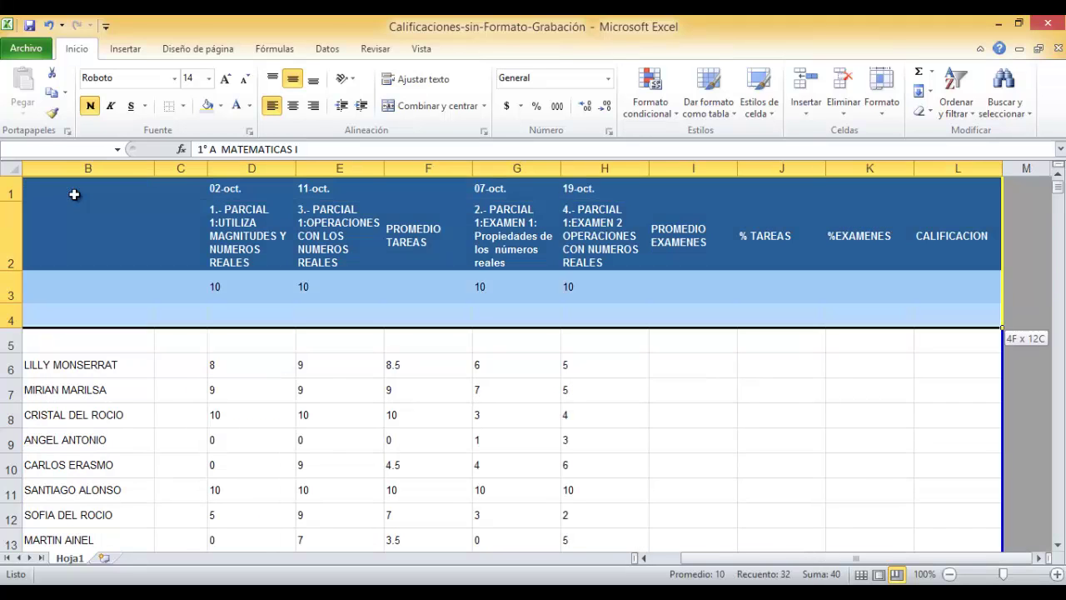
key("shift+Down")
key("shift+Down")
key("shift+Down")
key("shift+Down")
key("shift+Down")
key("shift+Down")
key("shift+Down")
key("shift+Down")
key("shift+Down")
key("shift+Down")
key("shift+Down")
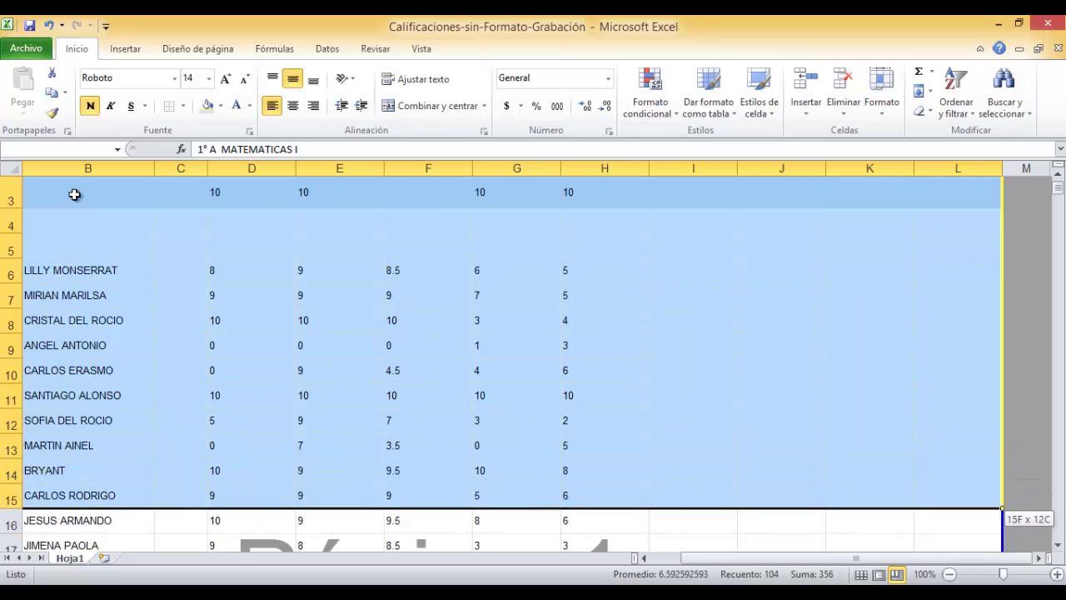
key("shift+Down")
key("shift+Down")
key("shift+Down")
key("shift+Down")
key("shift+Down")
key("shift+Down")
key("shift+Down")
key("shift+Down")
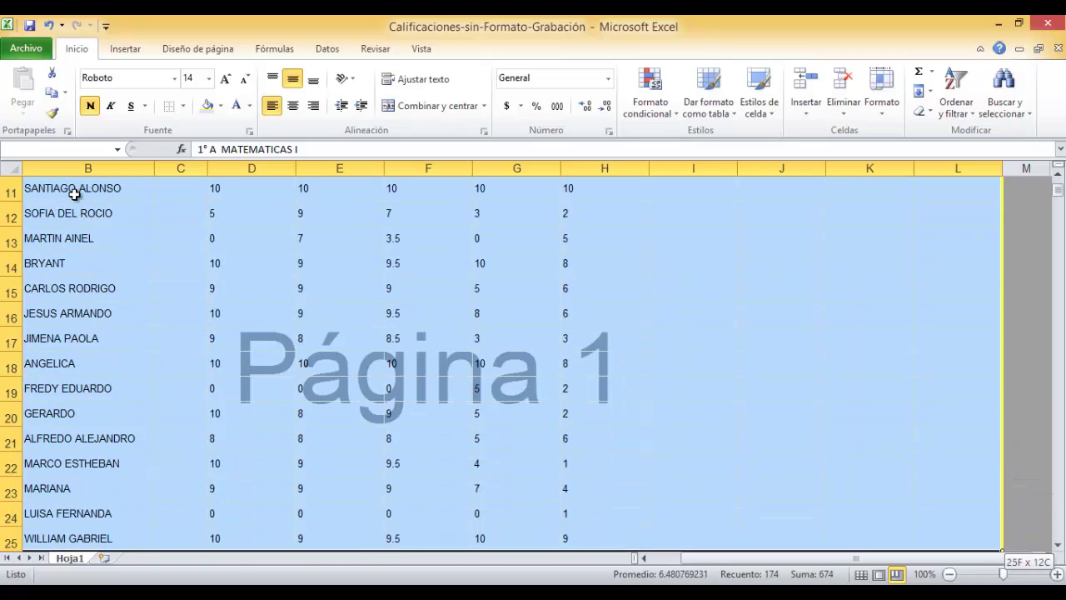
key("shift+Down")
key("shift+Down")
key("shift+Down")
key("shift+Down")
key("shift+Down")
key("shift+Down")
key("shift+Down")
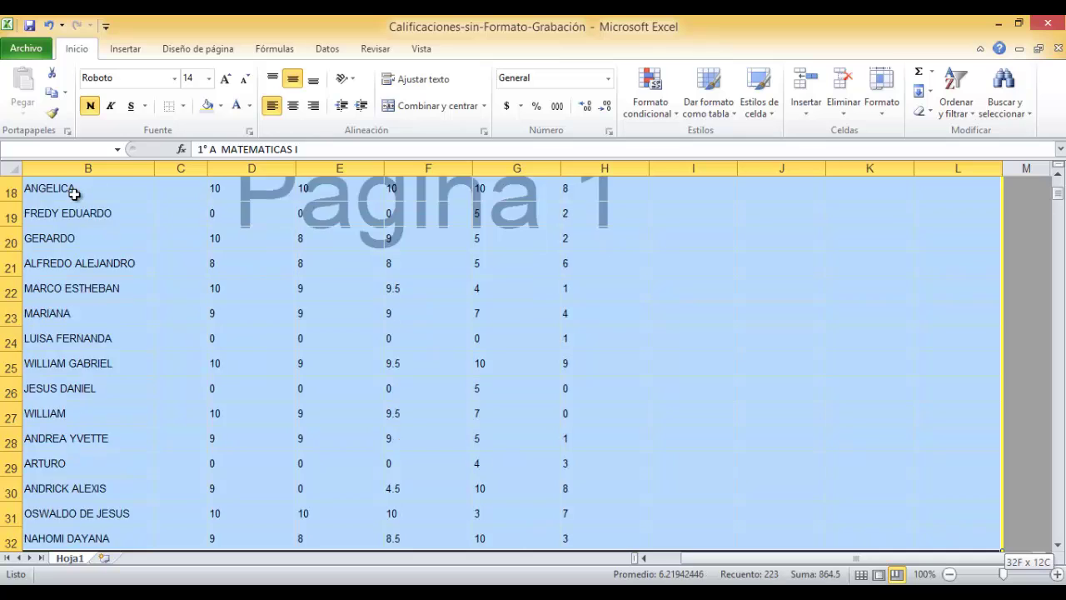
key("shift+Down")
key("shift+Down")
key("shift+Down")
key("shift+Down")
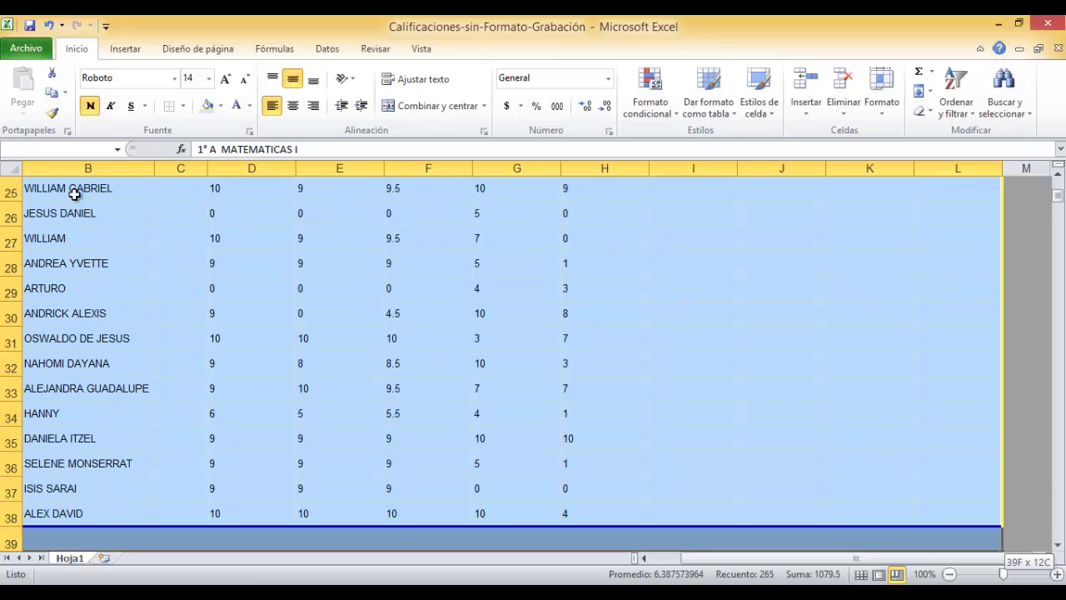
key("shift+Up")
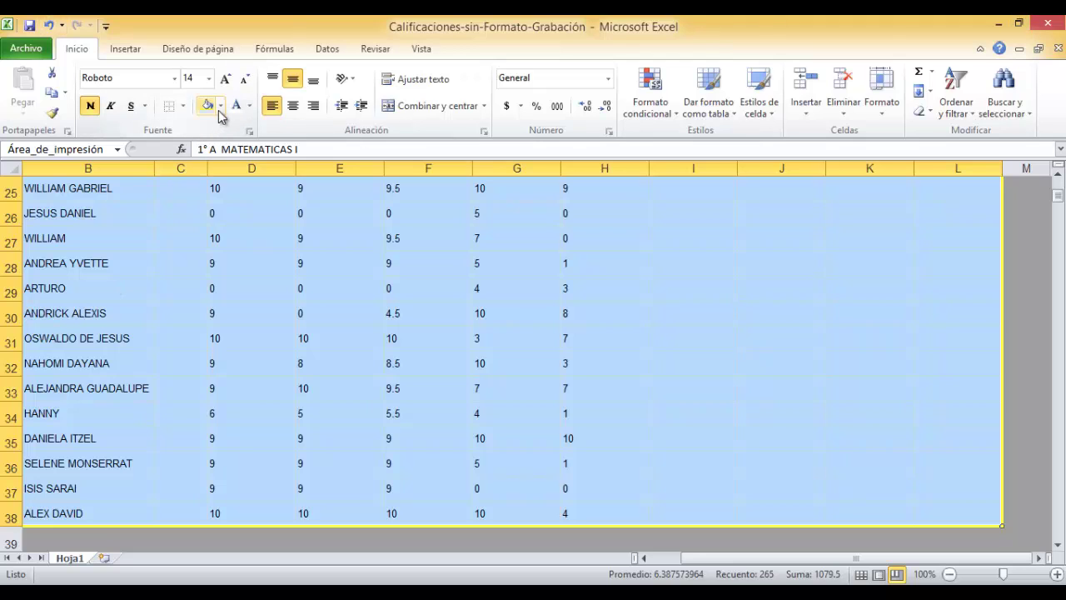
left_click(183, 106)
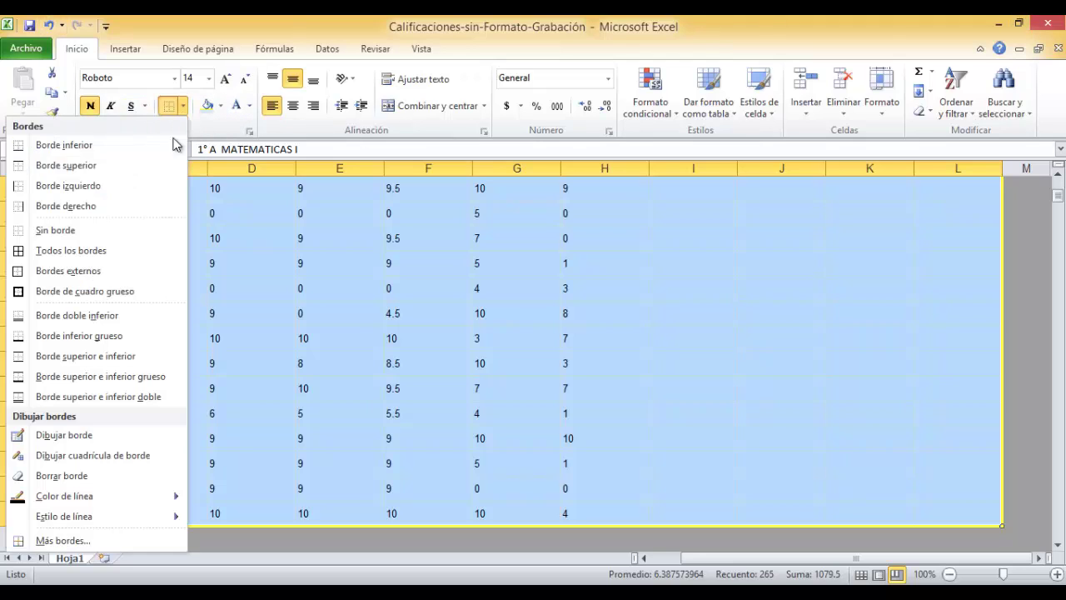
left_click(116, 541)
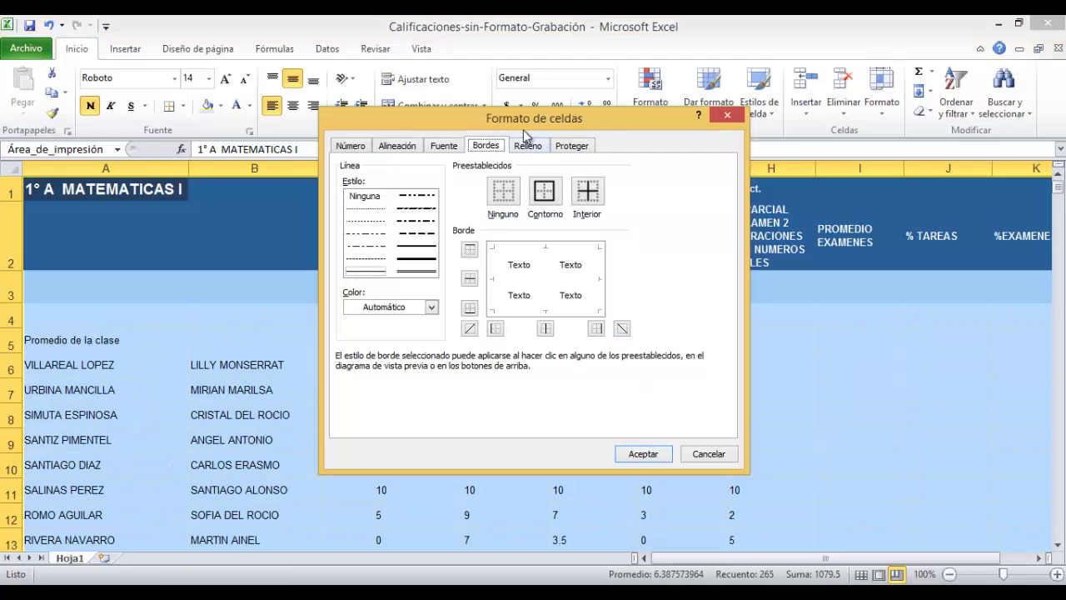
left_click_drag(541, 129, 657, 140)
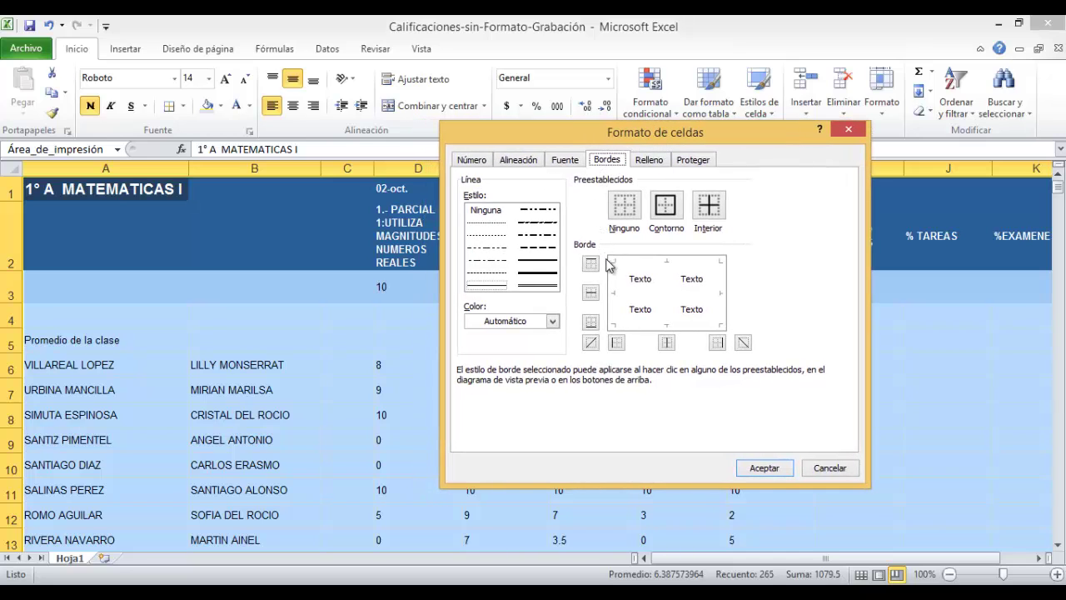
left_click(538, 223)
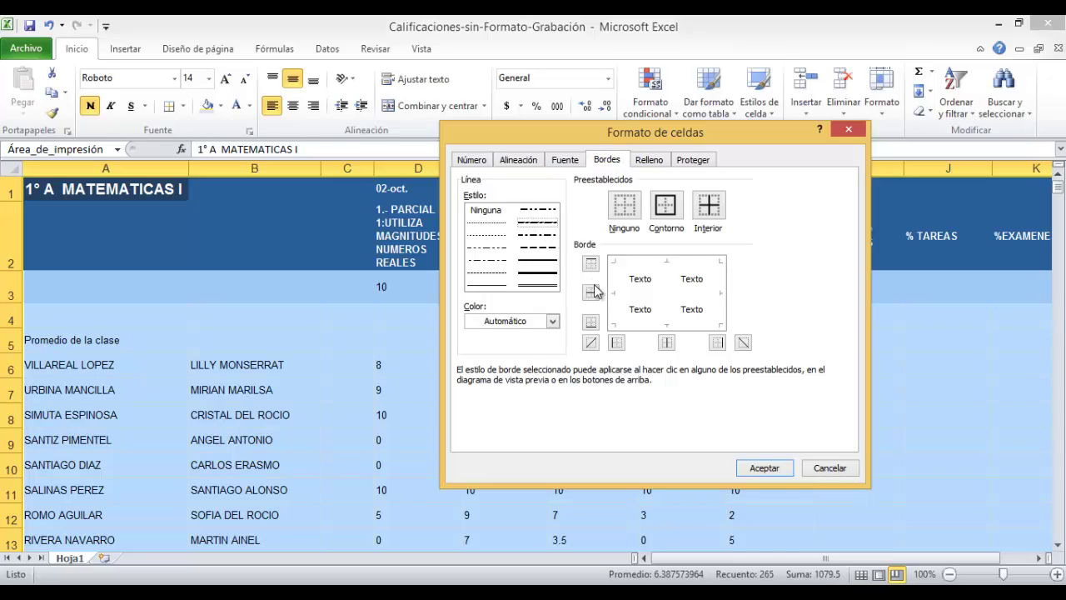
left_click(665, 205)
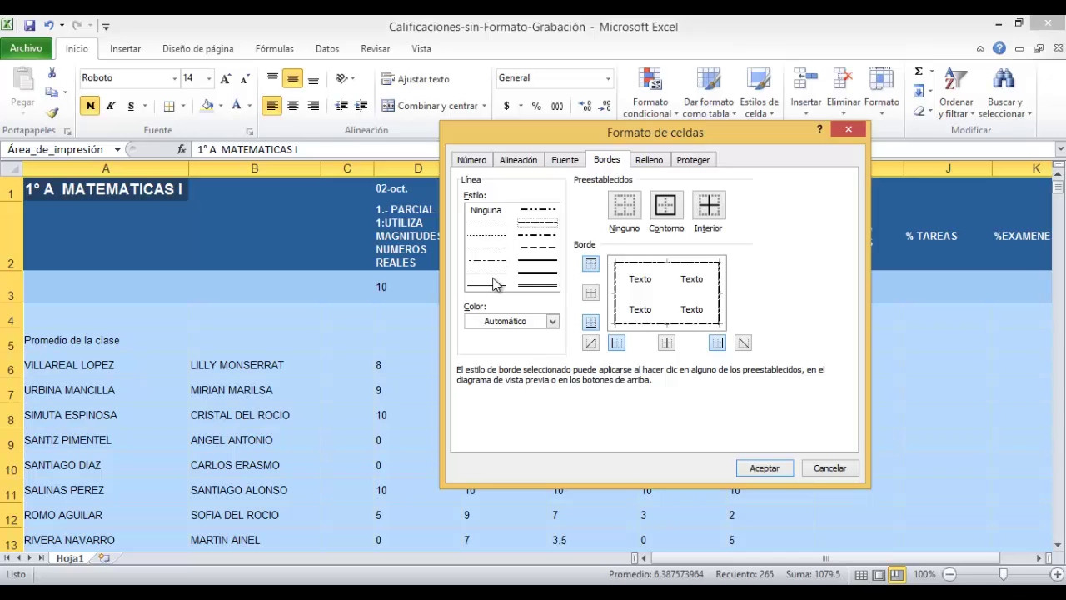
Add dotted horizontal and vertical inner borders to the table and apply the border formatting.
left_click(490, 235)
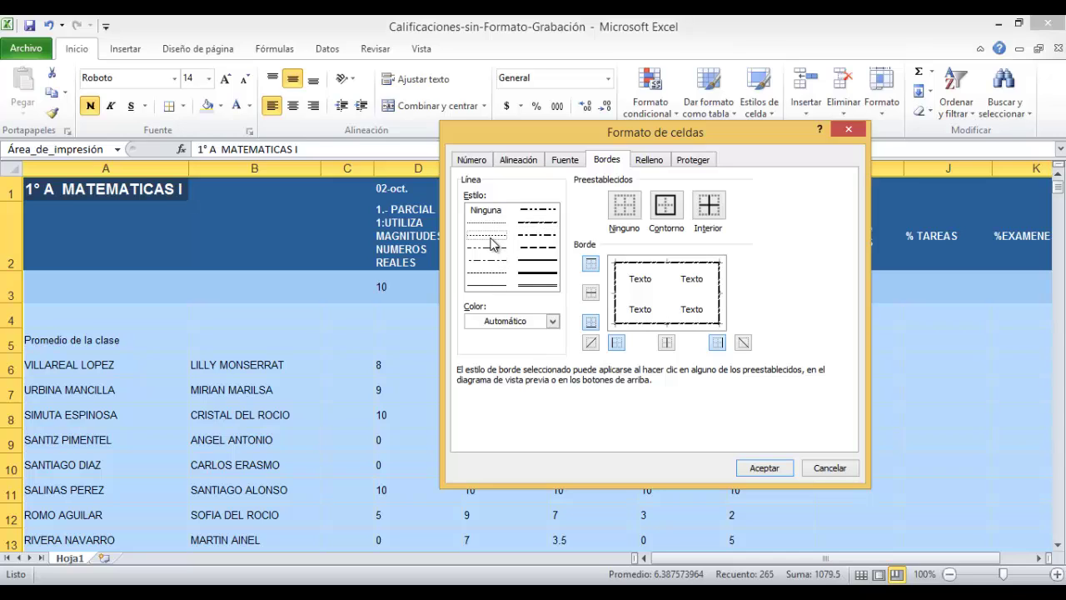
left_click(591, 293)
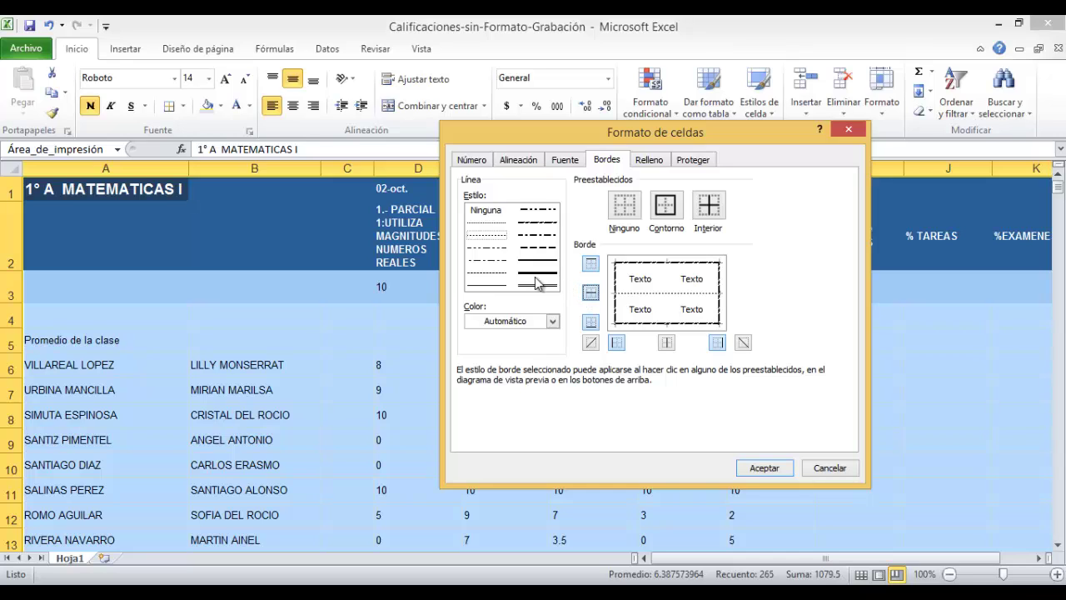
left_click(493, 263)
left_click(667, 344)
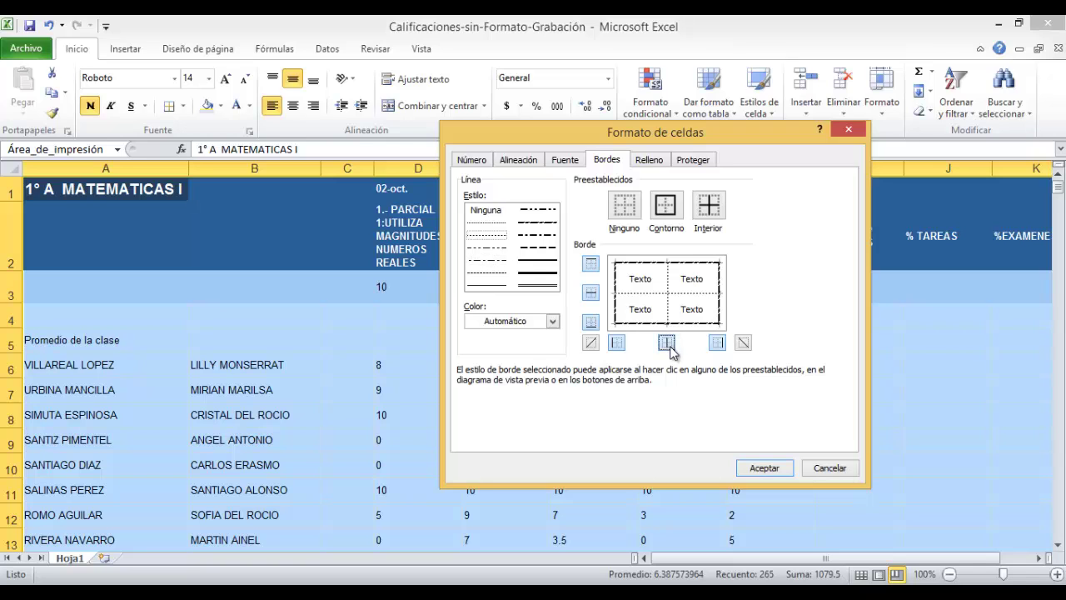
left_click(763, 469)
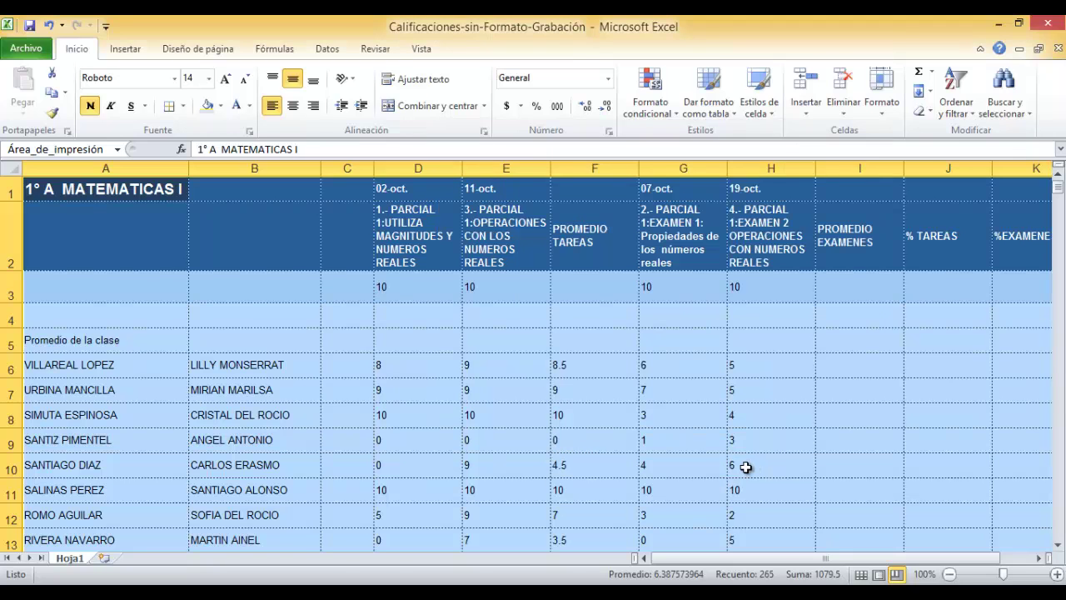
Look over the bordered table, down the student rows and across row 5 past the last column.
left_click(664, 408)
scroll(664, 408, "down", 11)
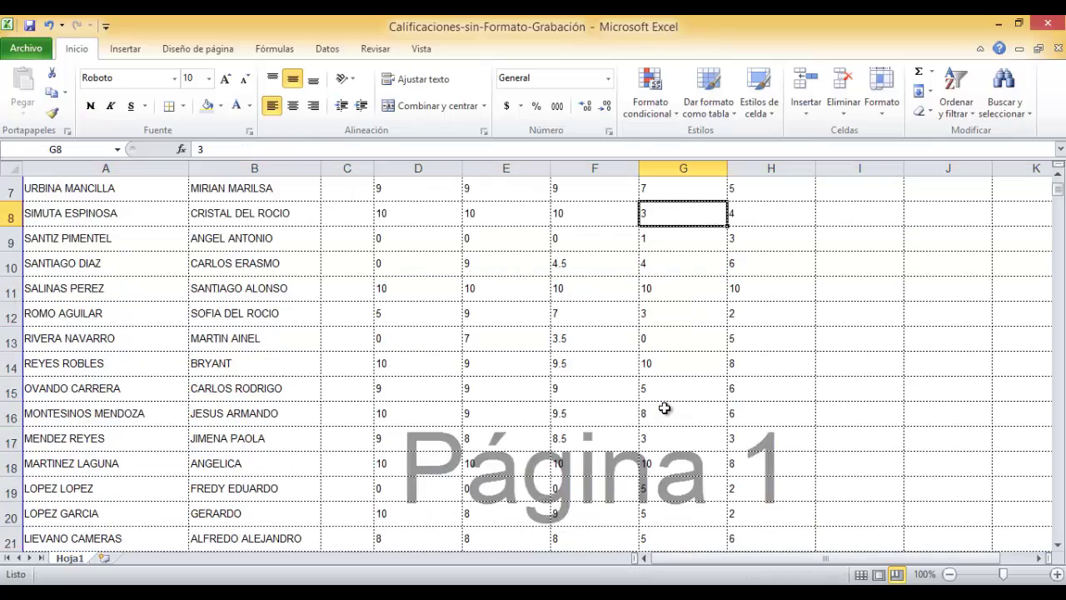
scroll(663, 409, "up", 11)
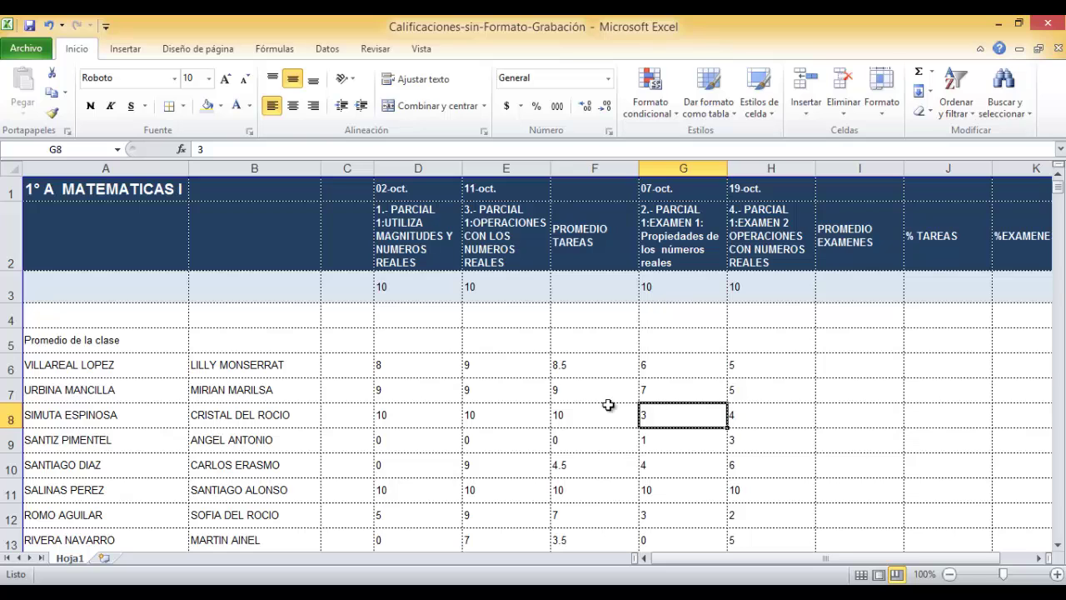
left_click(452, 348)
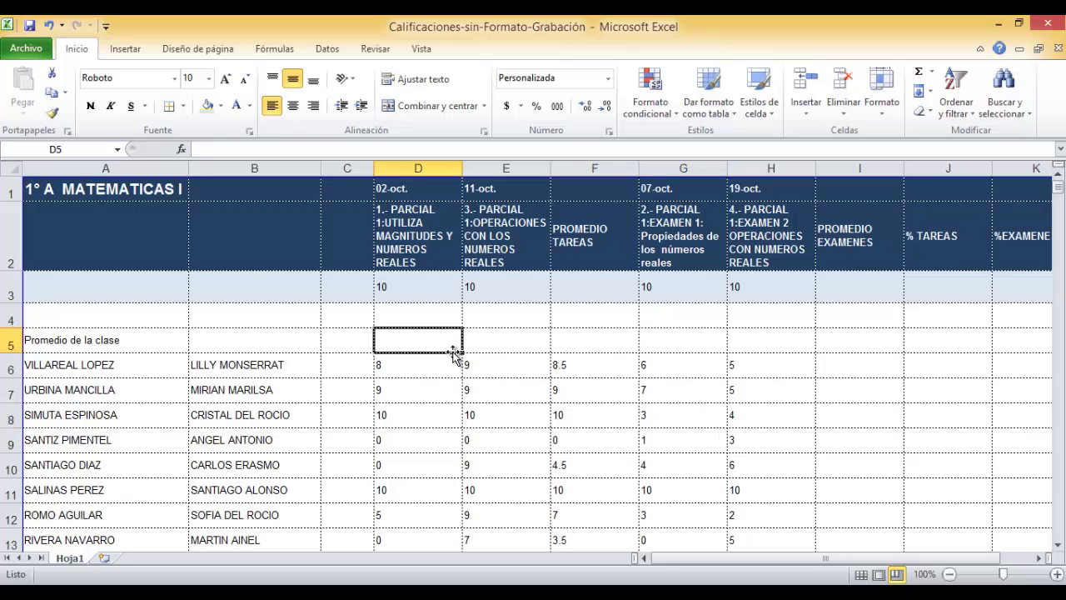
key("Right")
key("Right")
key("Right")
key("Right")
key("Right")
key("Right")
key("Right")
key("Right")
key("Right")
key("Right")
key("Right")
key("Right")
key("Right")
key("Left")
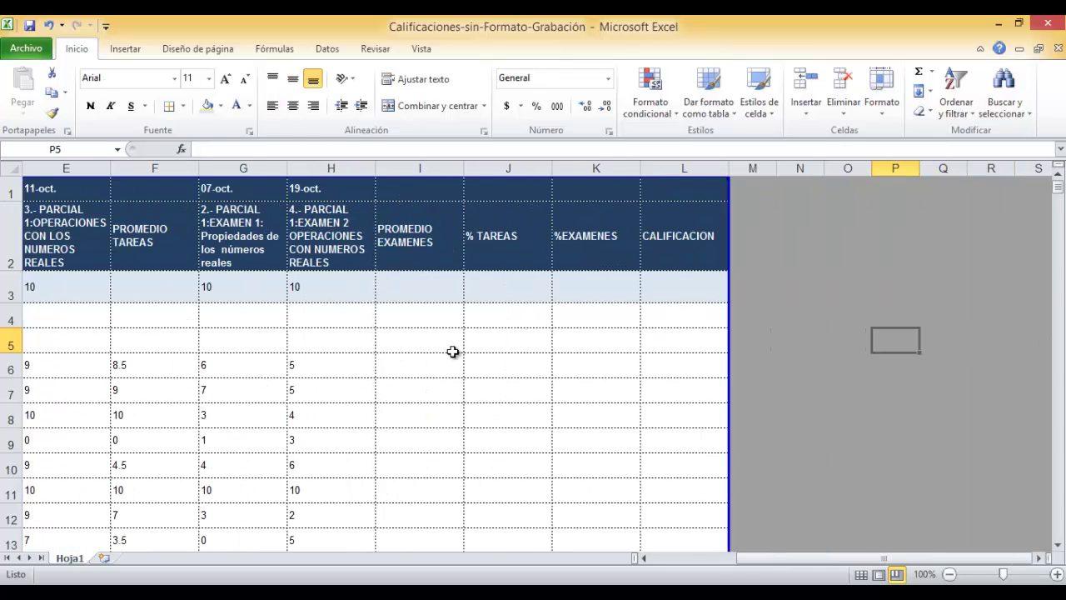
key("Left")
key("Left")
key("Left")
key("Left")
key("Left")
key("Left")
key("Left")
key("Left")
key("Left")
key("Left")
key("Left")
key("Left")
key("Left")
key("Left")
key("Left")
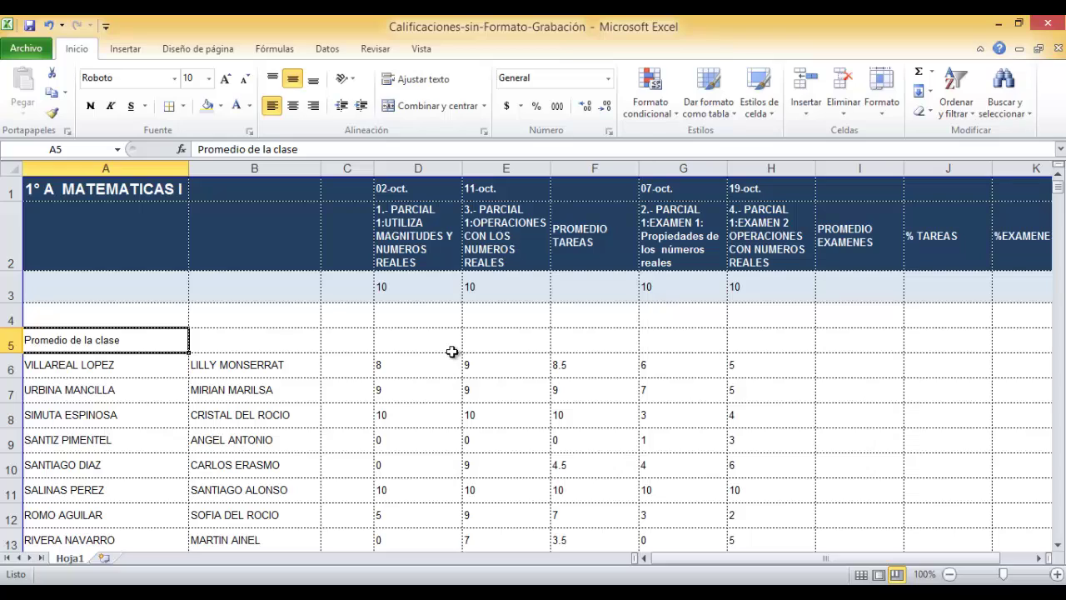
left_click(452, 351)
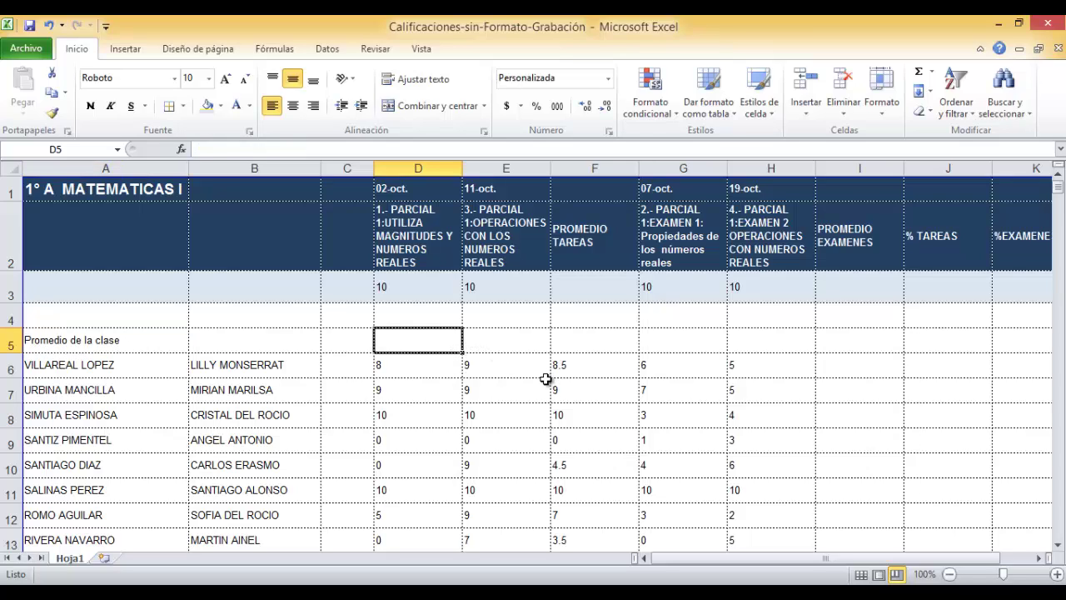
left_click(532, 320)
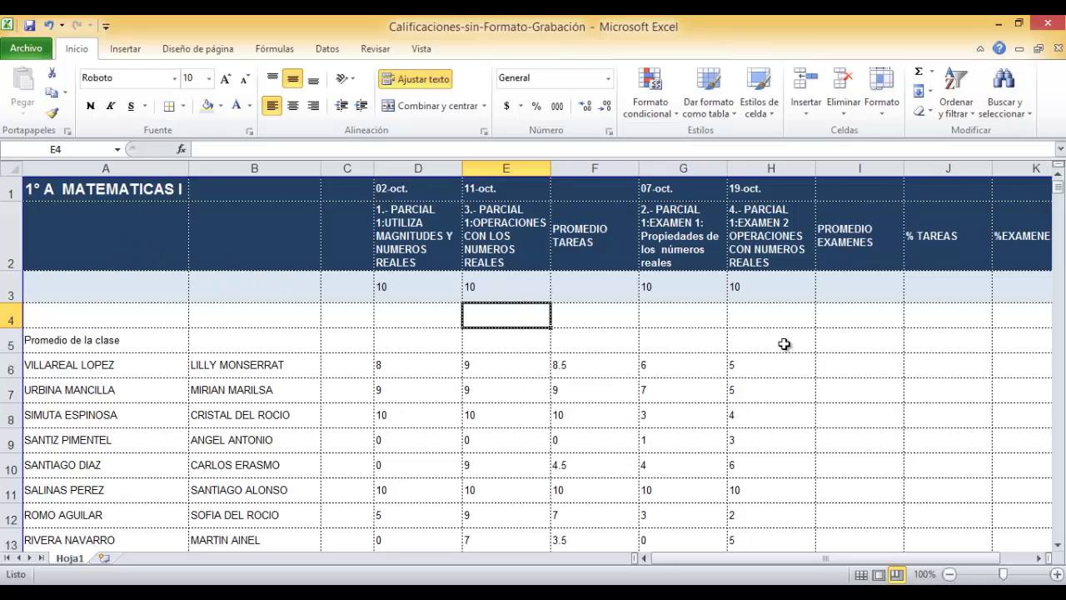
Delete the existing average formulas in the PROMEDIO TAREAS column from F6 downwards.
left_click(579, 360)
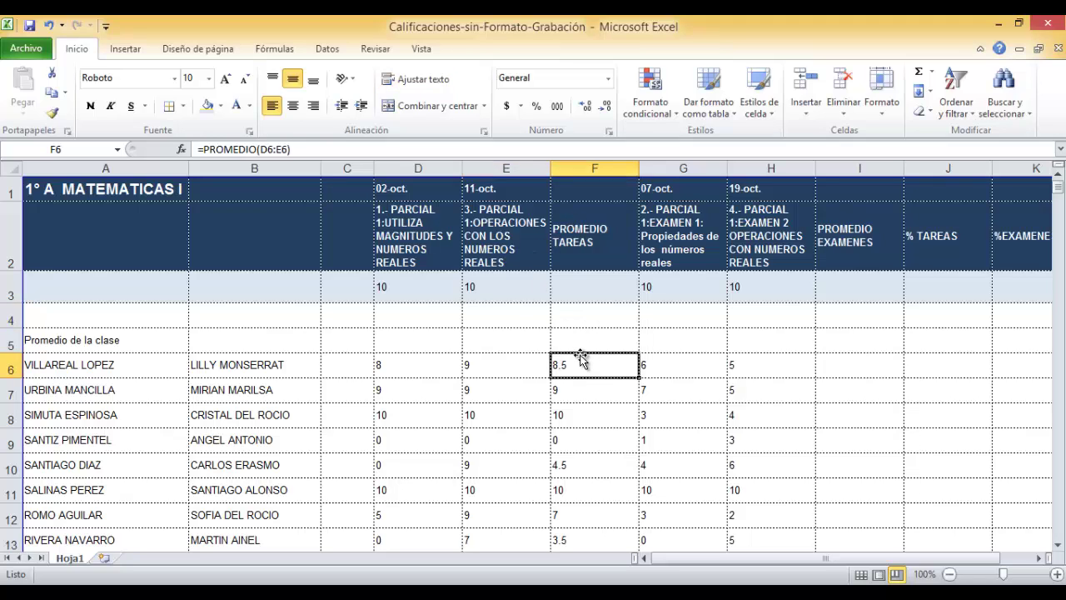
left_click_drag(579, 360, 578, 354)
scroll(576, 354, "up", 9)
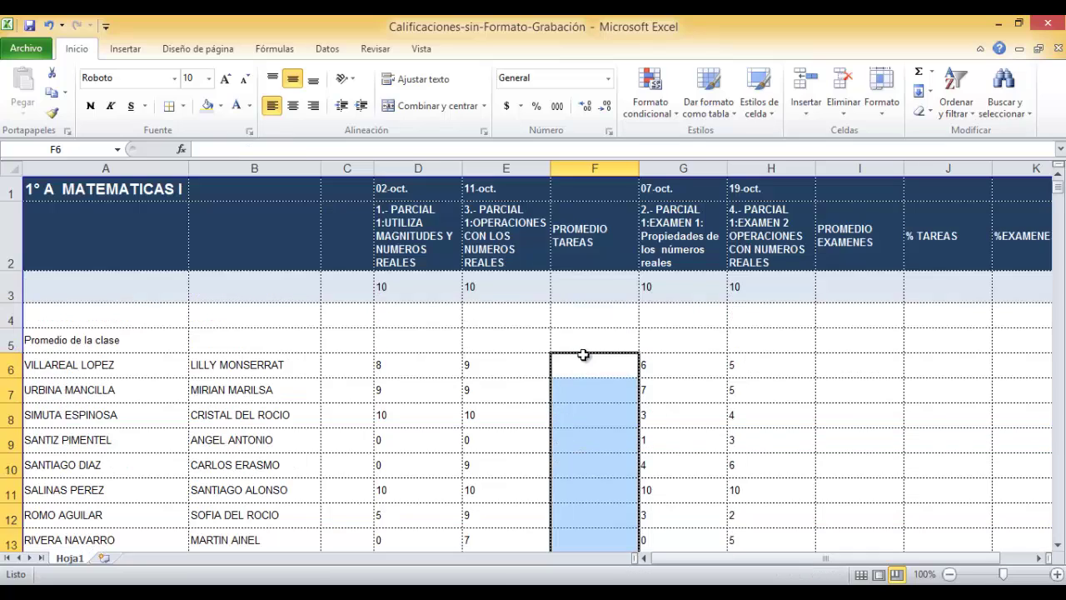
left_click(613, 335)
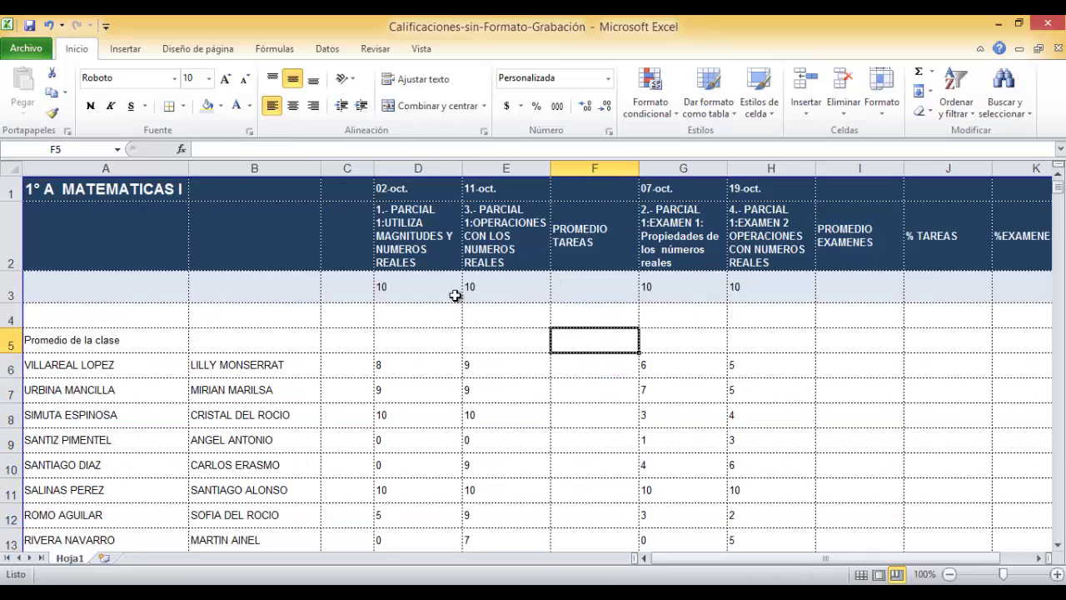
Examine the two homework activity headings in D2 and E2 and the maximum score below them.
left_click(426, 252)
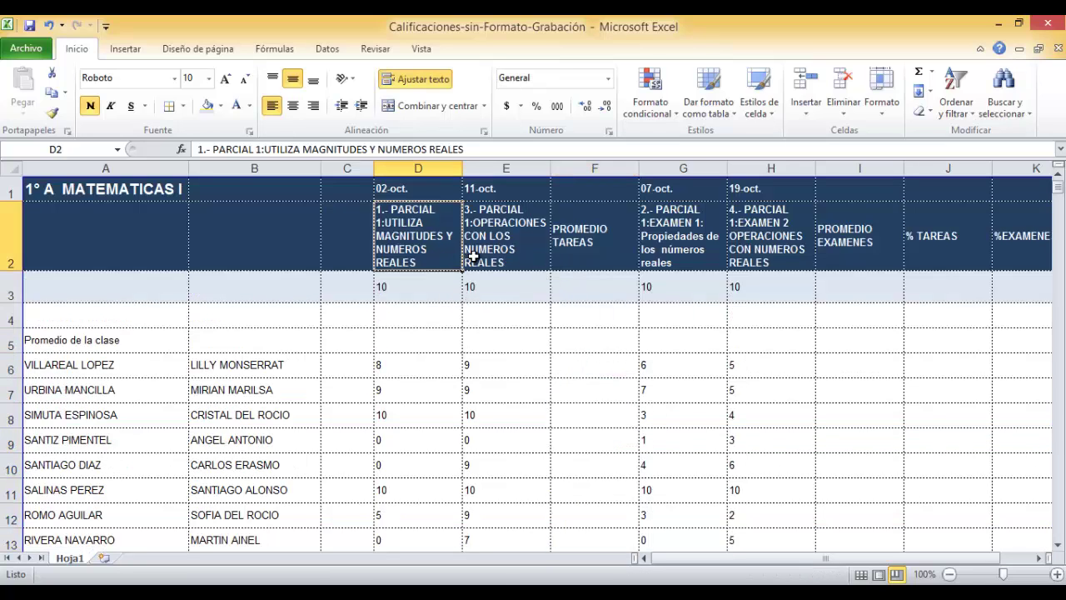
left_click(475, 257)
left_click(445, 250)
left_click(504, 280)
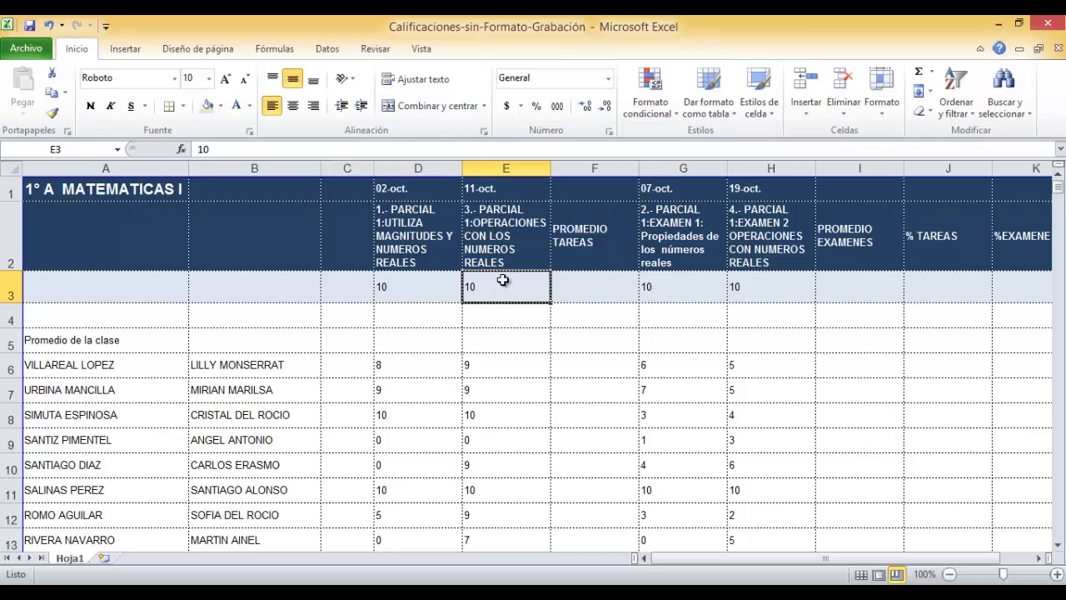
left_click(431, 241)
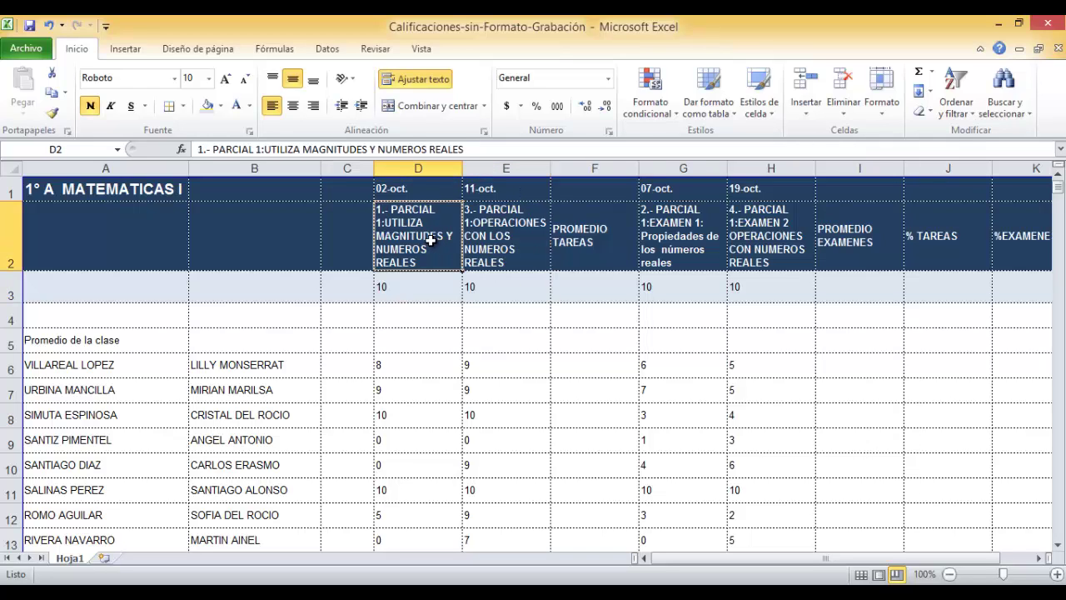
left_click(514, 241)
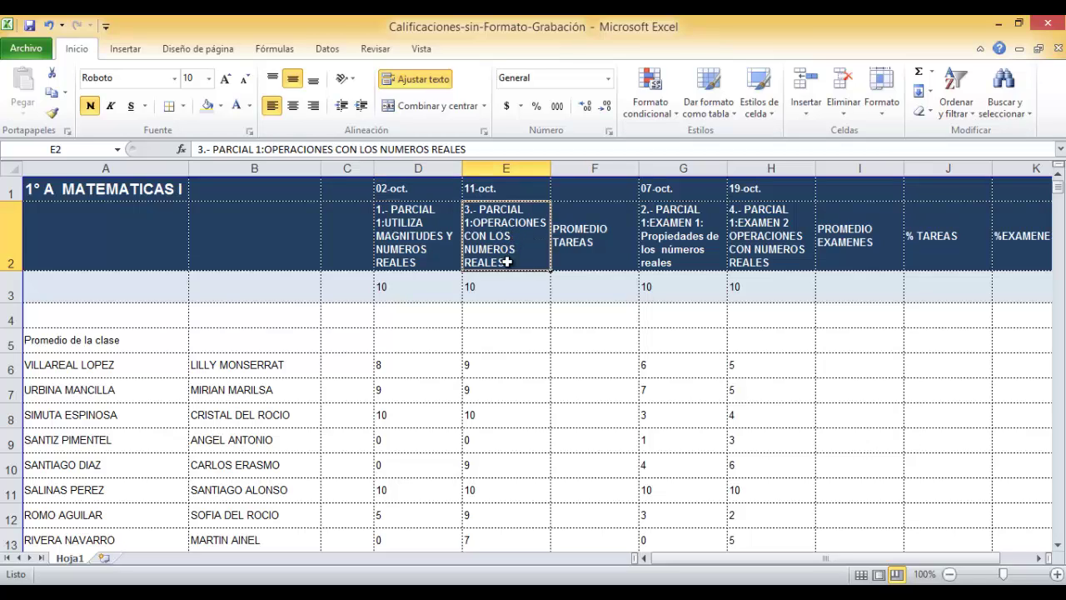
Calculate the first student's homework average in F6 by applying the AutoSum PROMEDIO function to D6:E6.
left_click(575, 370)
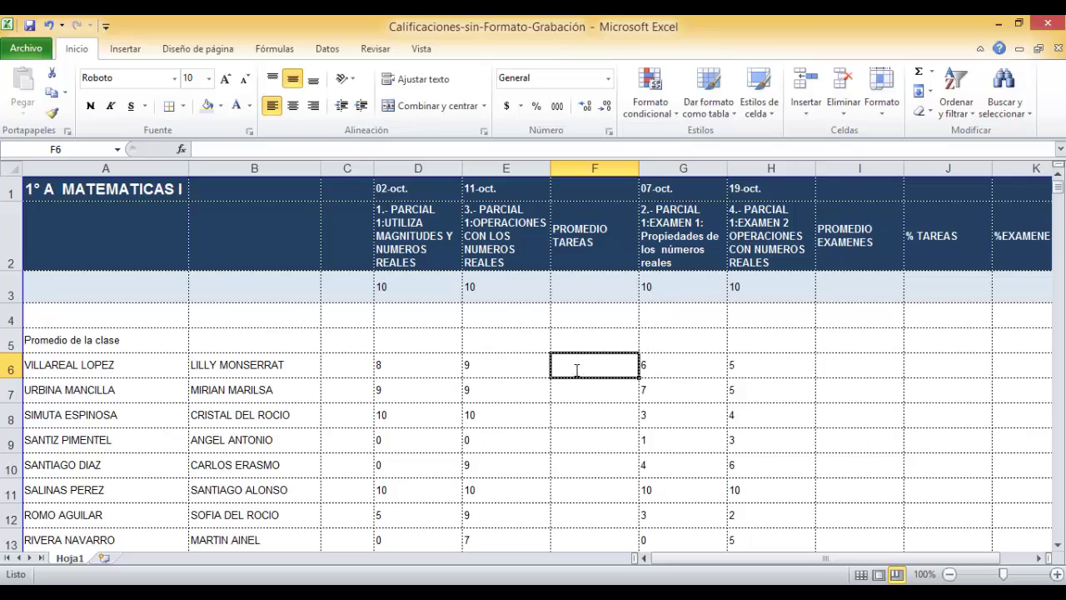
type("=")
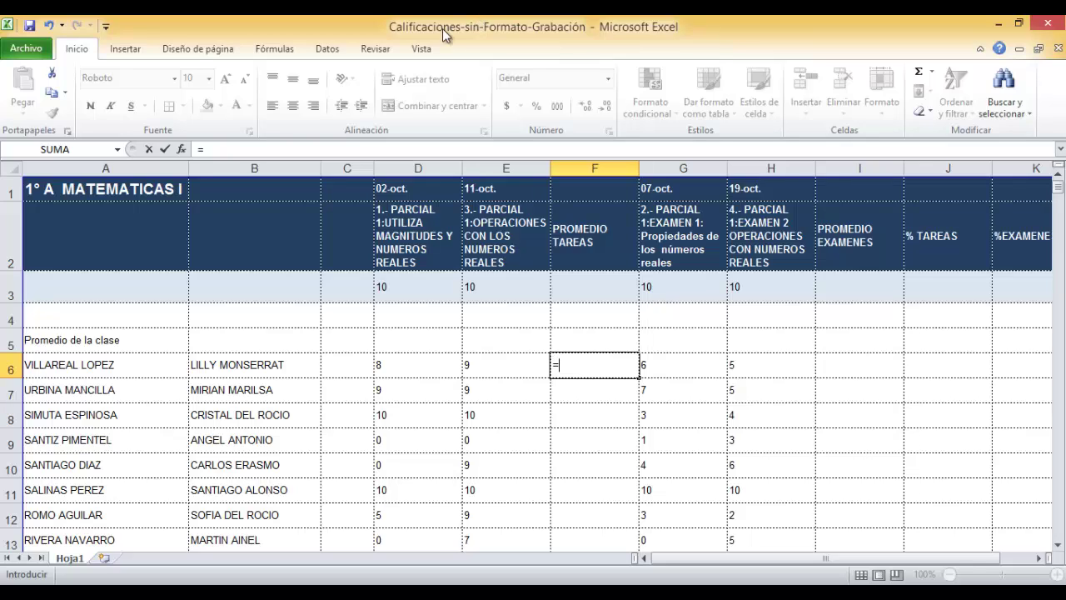
left_click(121, 51)
left_click(179, 51)
left_click(281, 51)
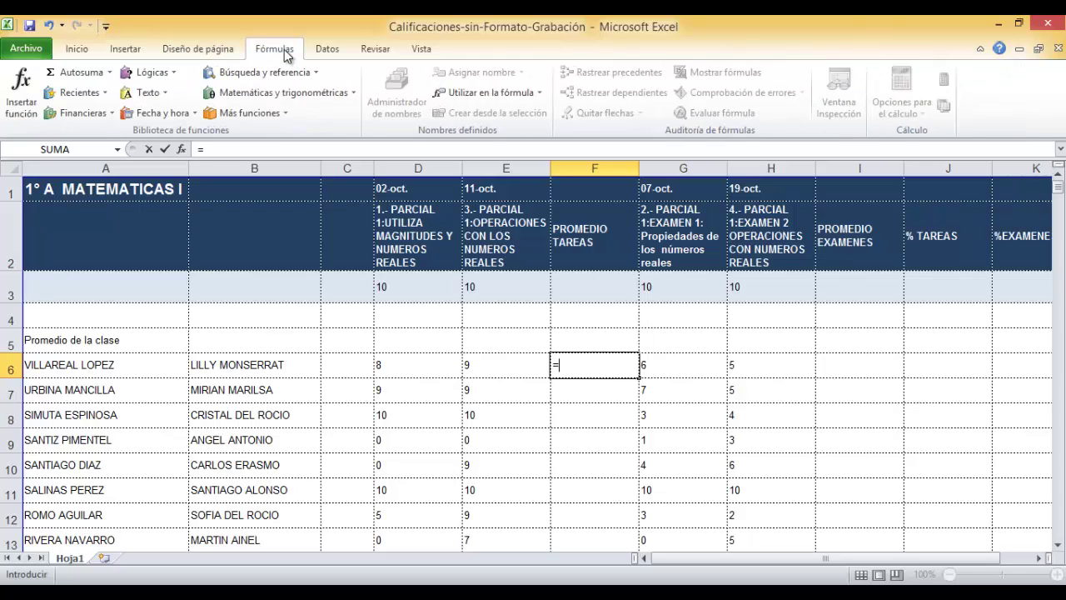
left_click(110, 73)
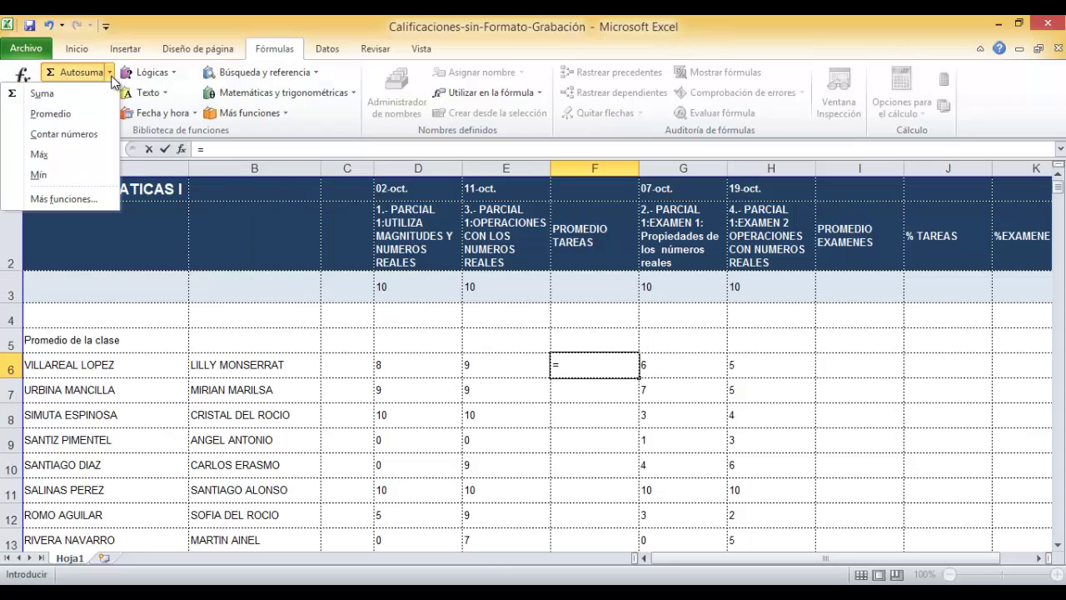
left_click(110, 76)
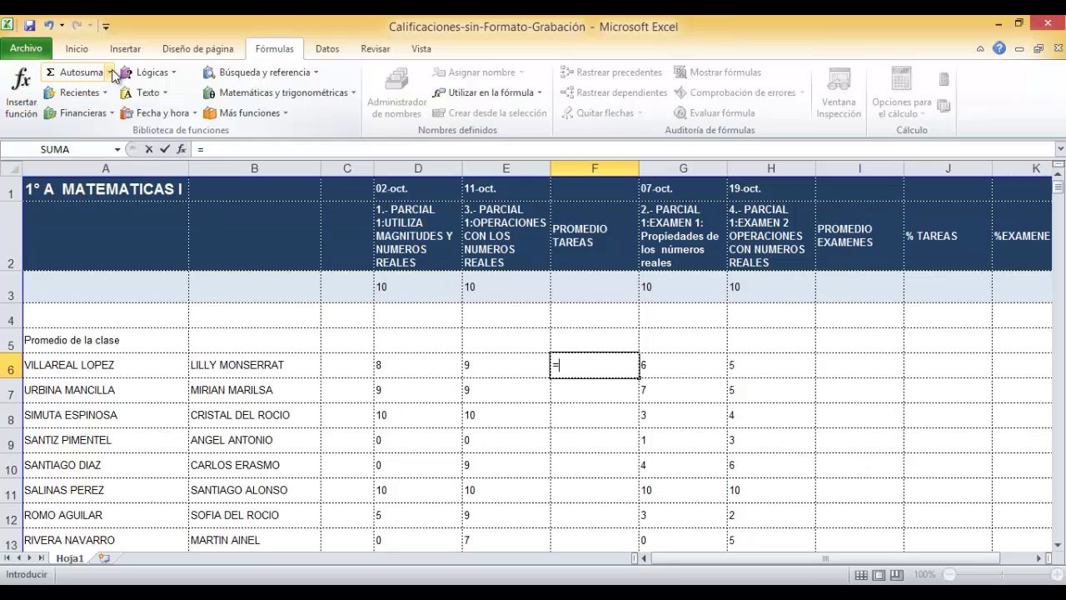
left_click(111, 72)
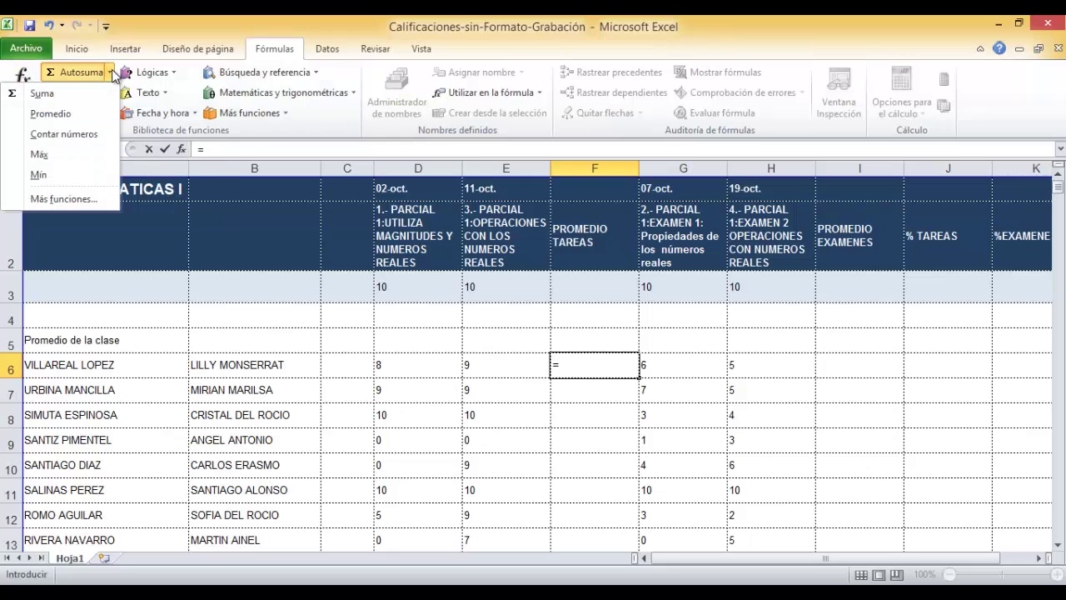
left_click(82, 119)
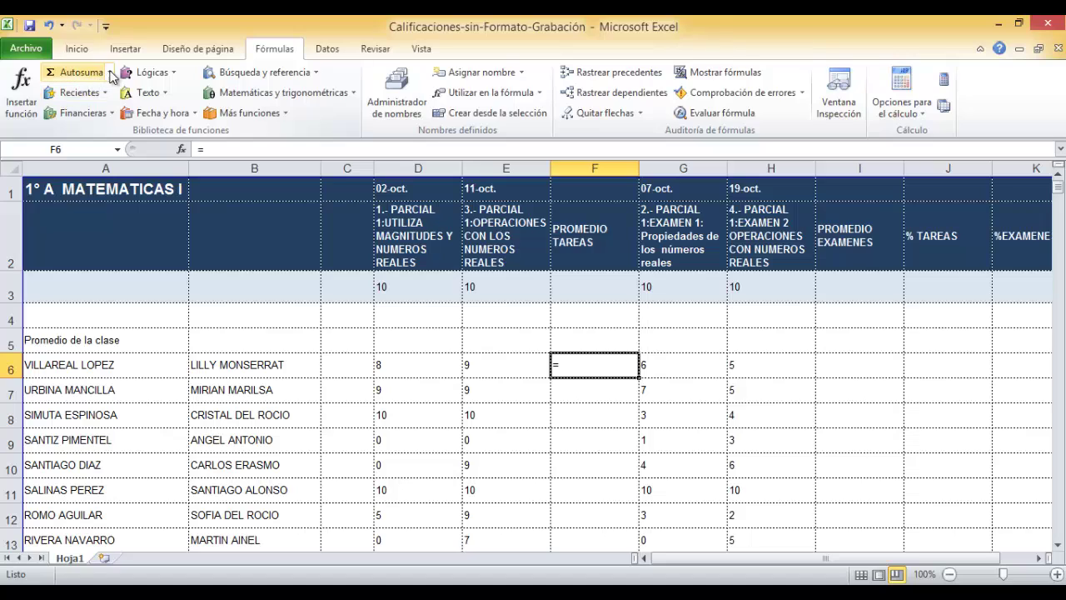
left_click(109, 72)
left_click(50, 113)
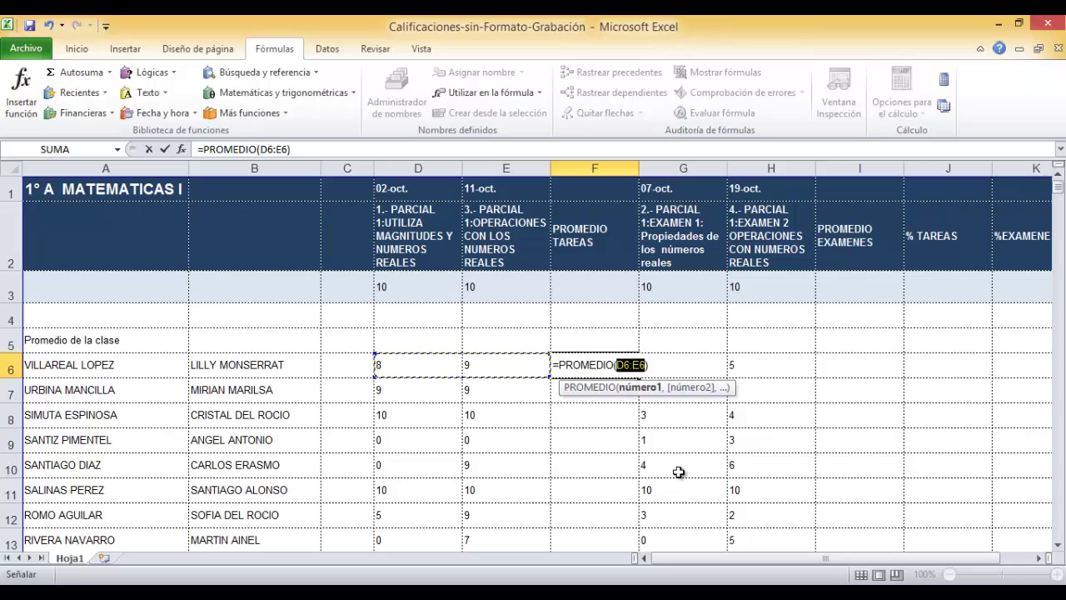
key("Return")
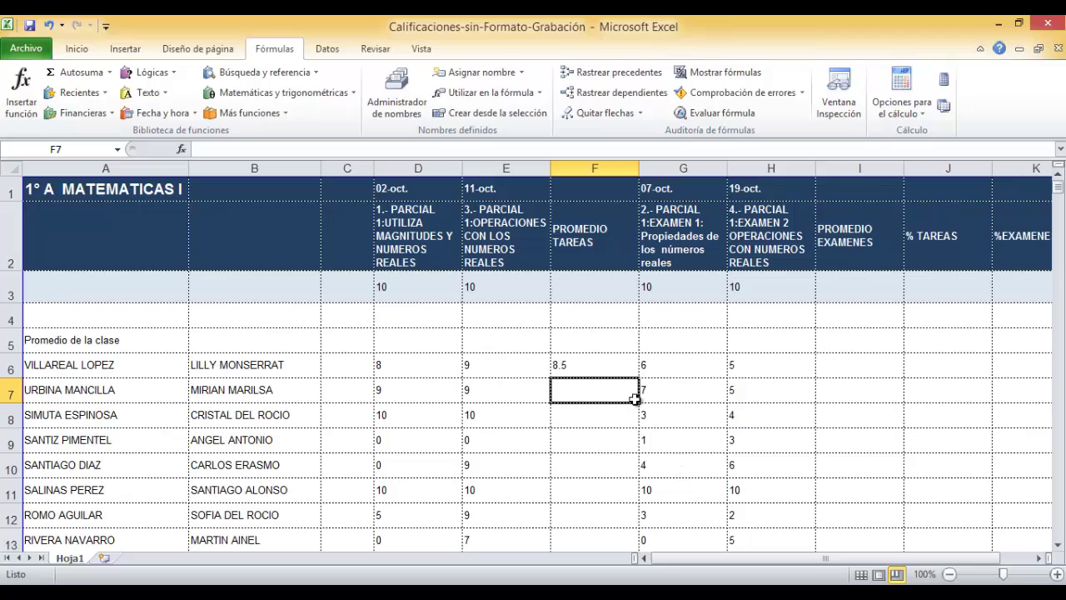
Set the worksheet zoom to 200% and bring the average cell F6 with its neighbouring score columns into view.
left_click(580, 362)
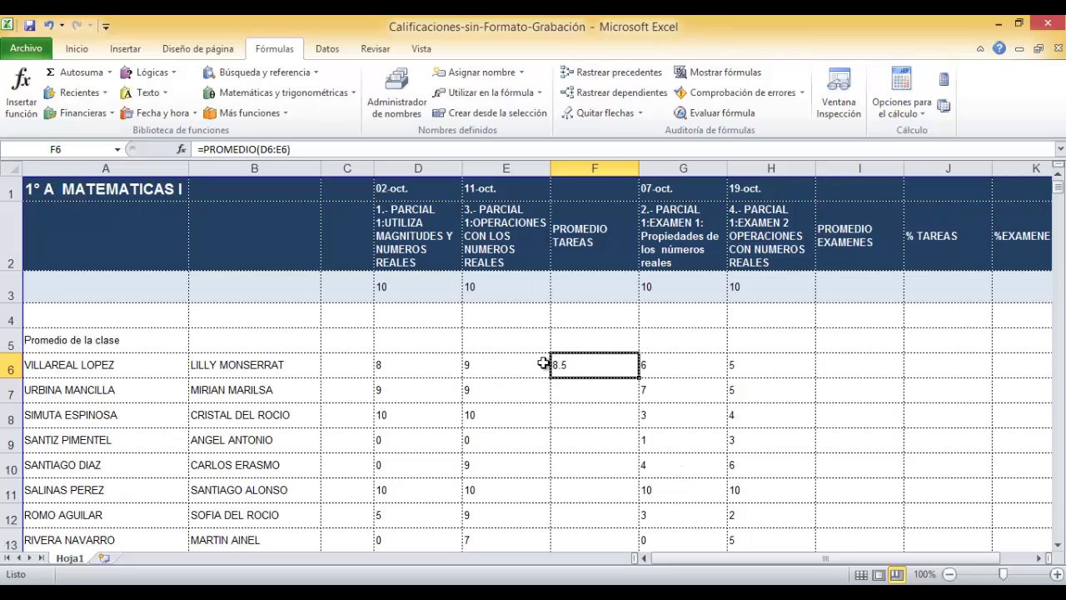
scroll(537, 452, "down", 1)
scroll(536, 452, "down", 9)
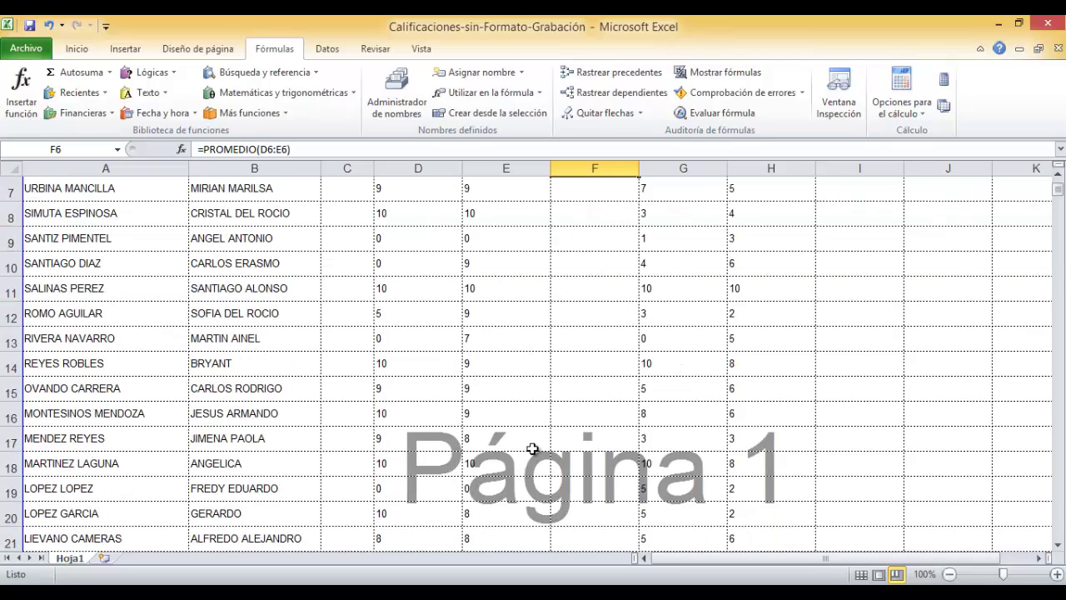
scroll(542, 456, "up", 5)
scroll(545, 459, "up", 5)
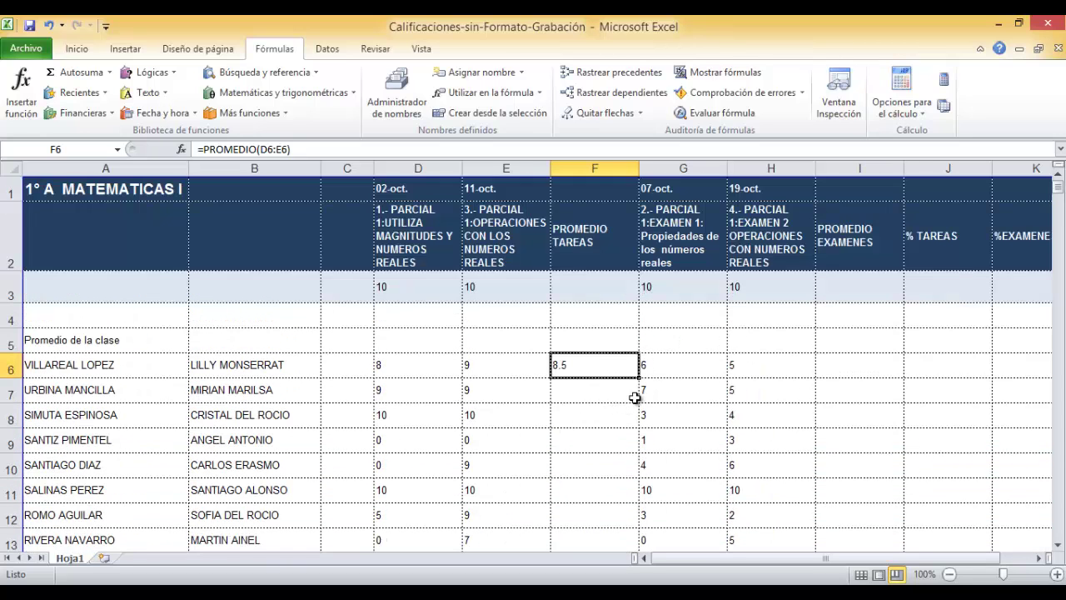
left_click(419, 48)
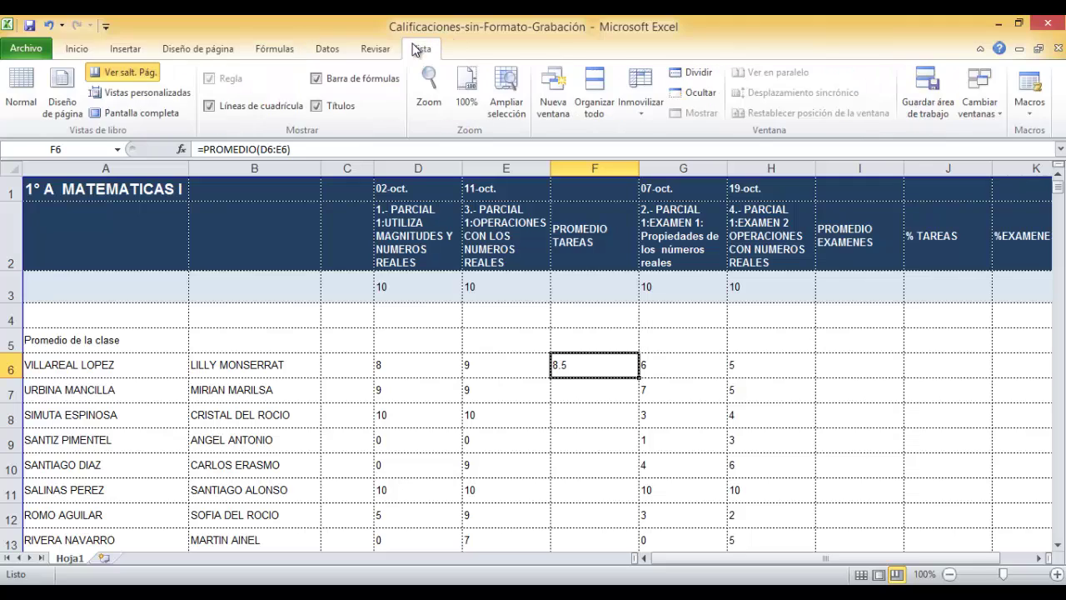
left_click(429, 92)
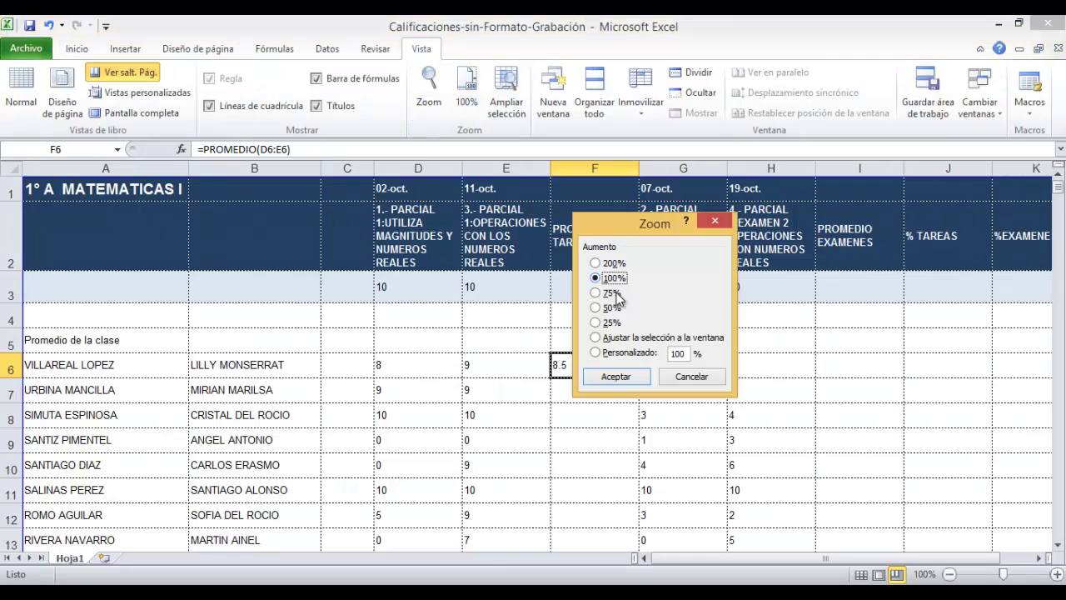
left_click(613, 263)
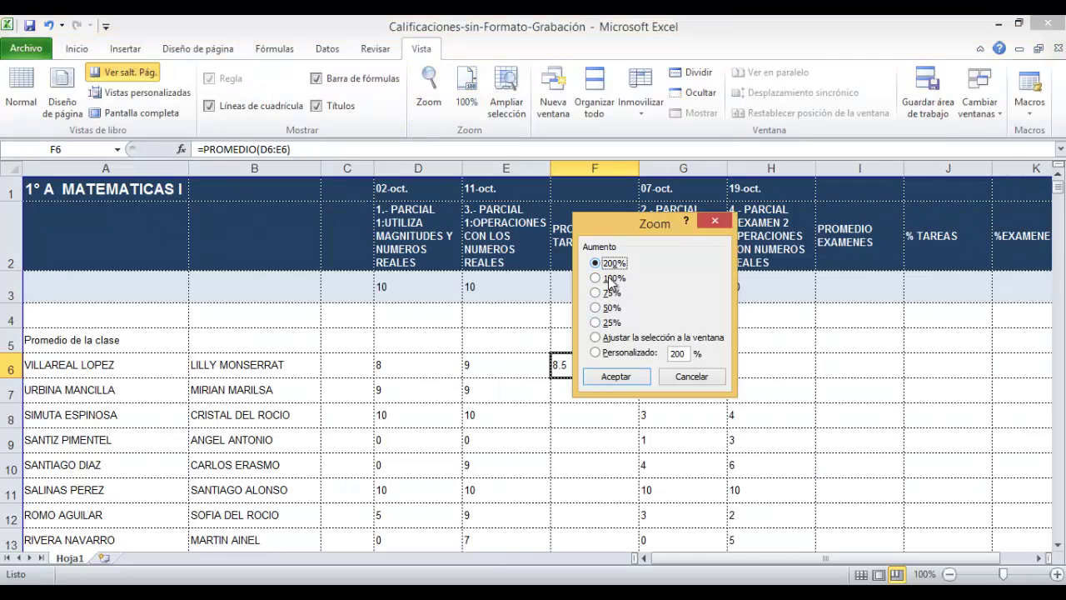
left_click(617, 376)
scroll(778, 440, "down", 1)
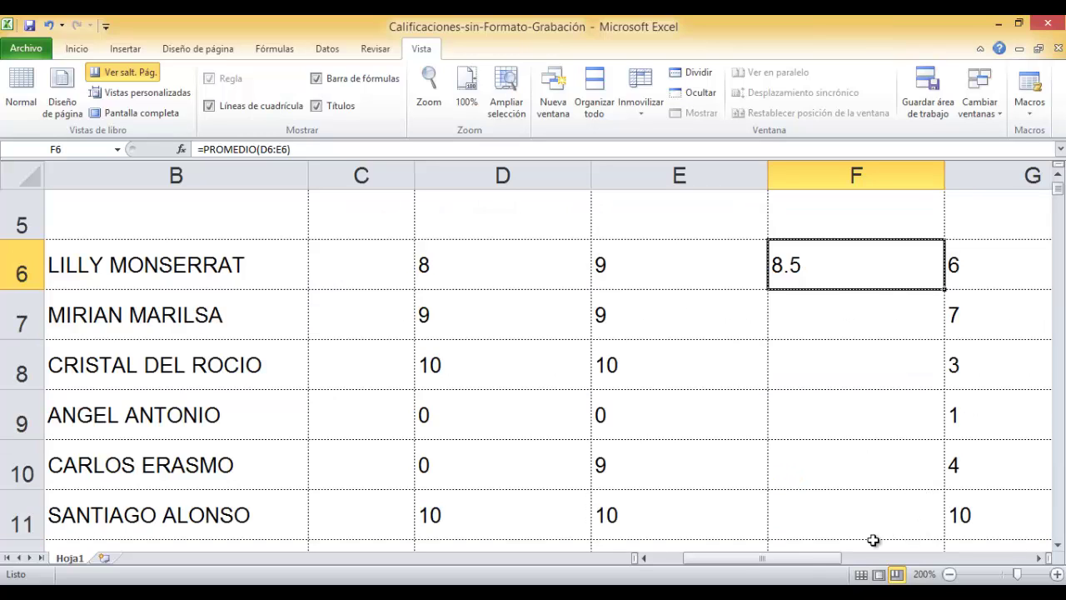
left_click_drag(762, 558, 794, 558)
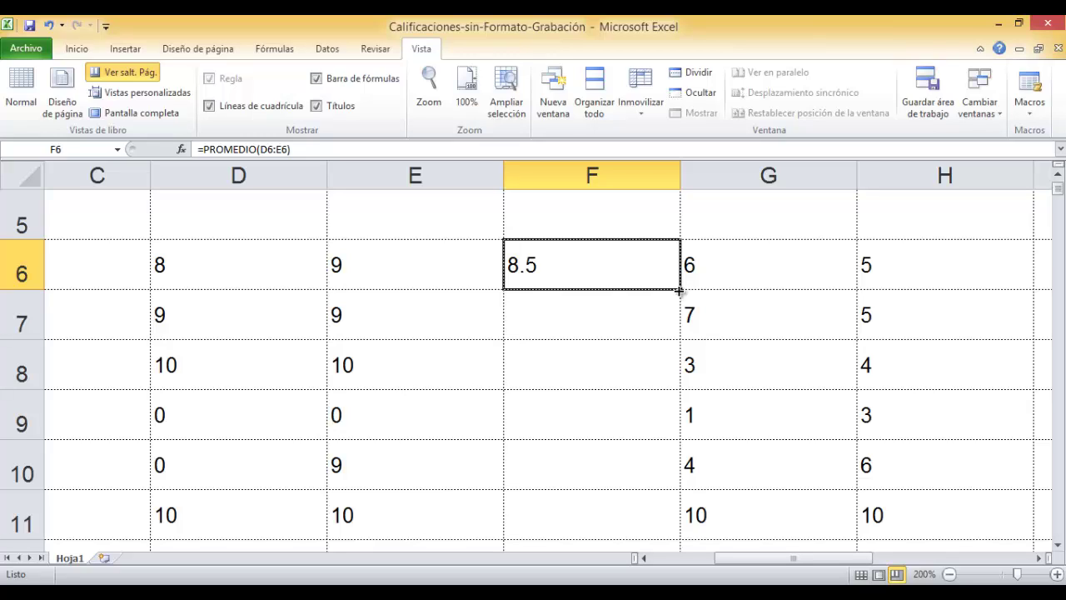
Fill the homework average formula from F6 down to the last student in F38 and check the copied formula there.
left_click_drag(680, 290, 679, 291)
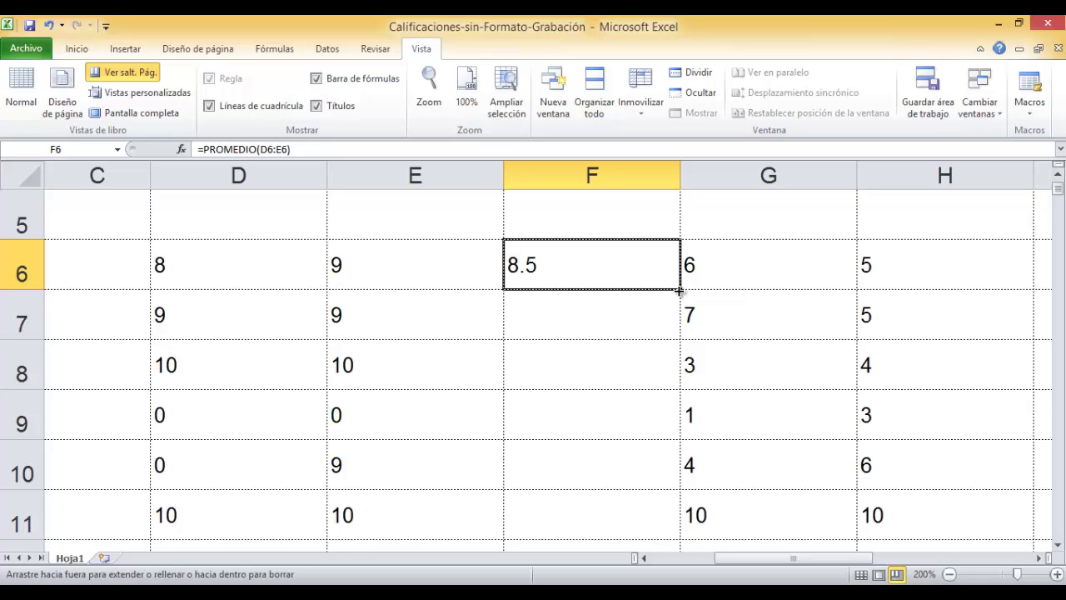
left_click_drag(680, 295, 672, 334)
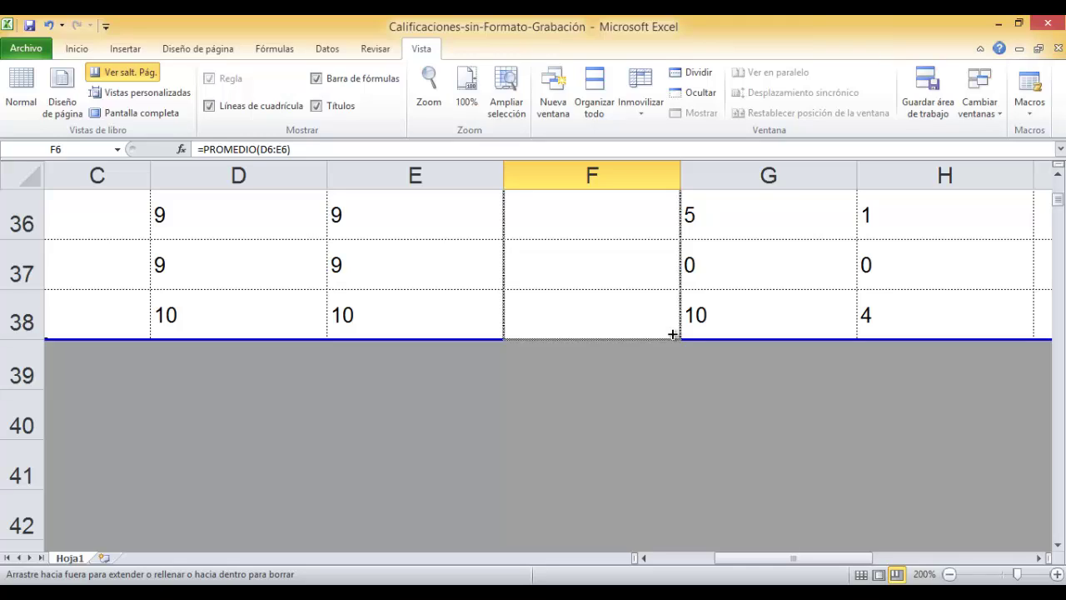
left_click_drag(672, 334, 673, 333)
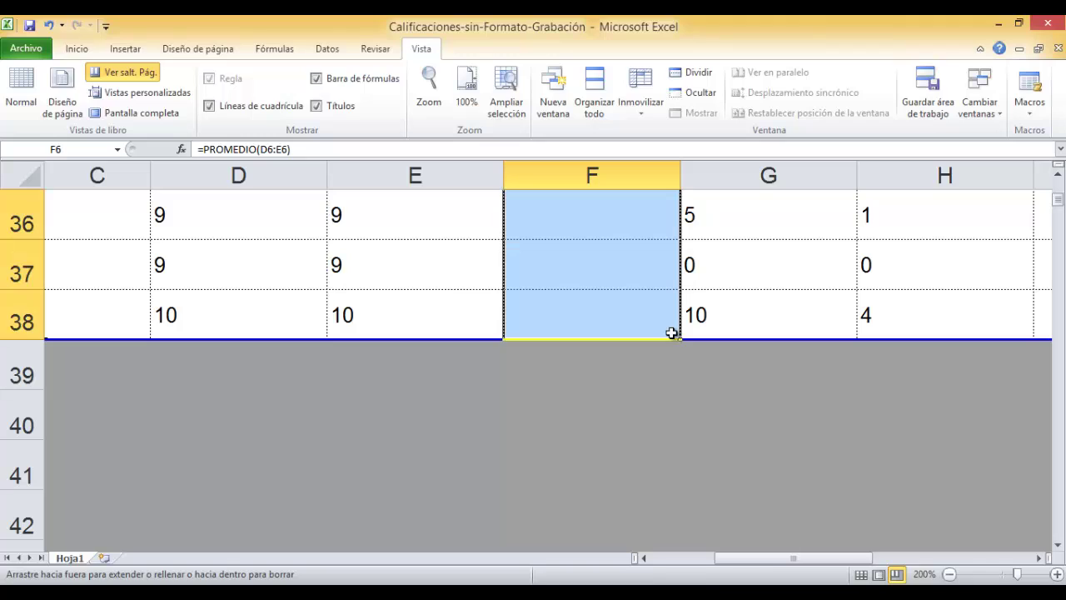
left_click(599, 318)
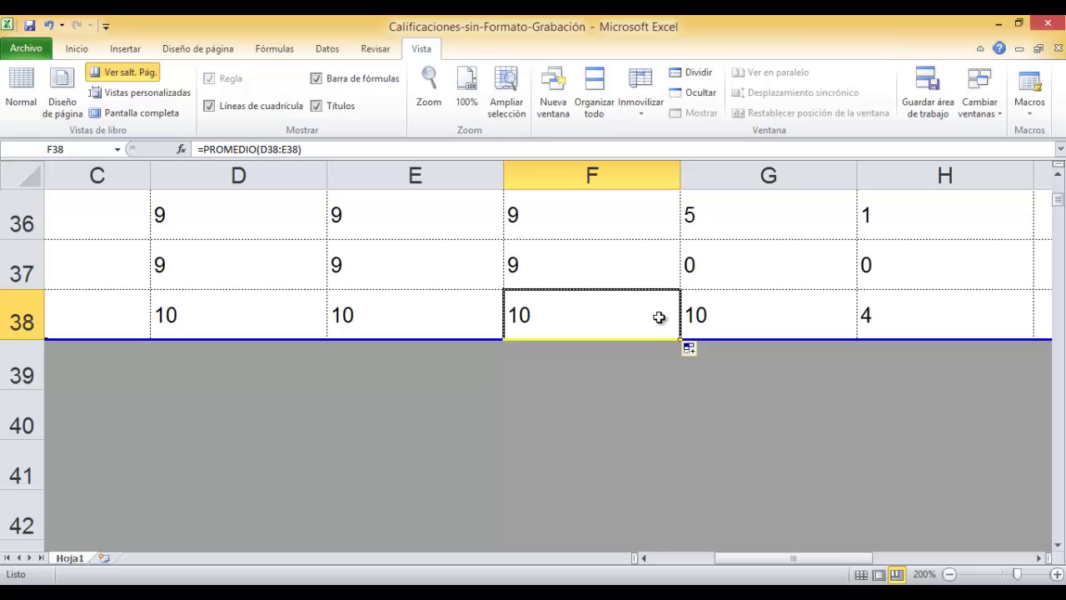
Begin a PROMEDIO formula in I6, the first student's cell in the PROMEDIO EXAMENES column, up to the opening parenthesis.
scroll(890, 315, "up", 6)
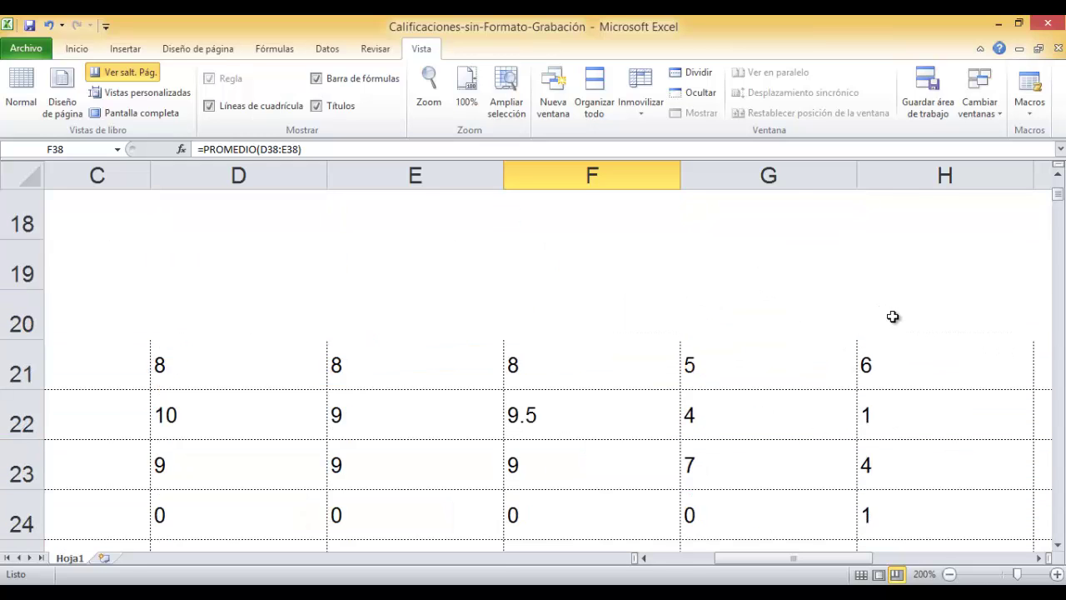
scroll(890, 315, "up", 6)
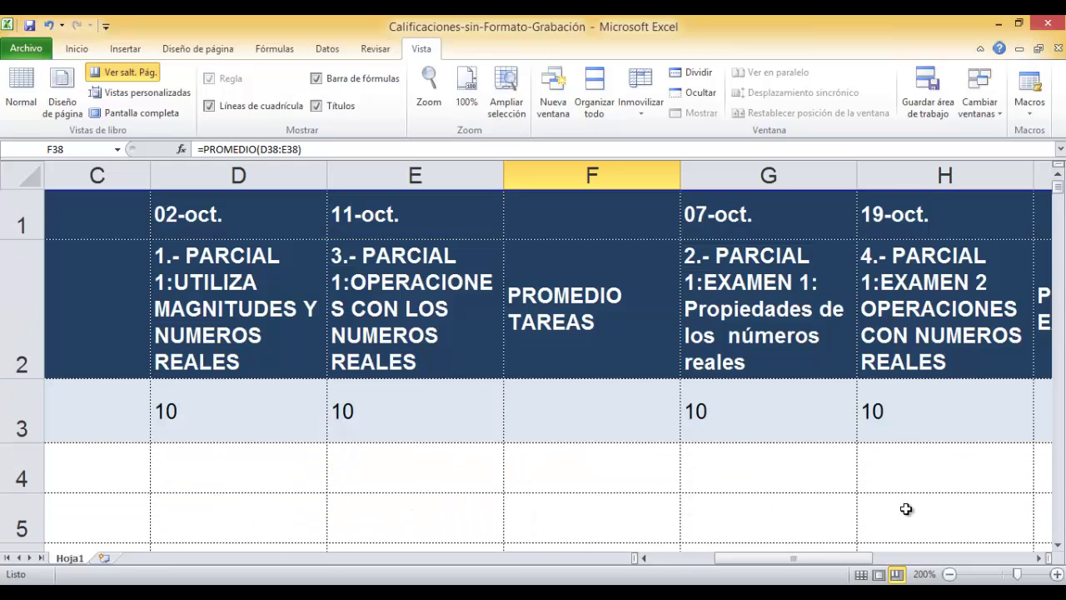
left_click(902, 520)
key("Right")
key("Right")
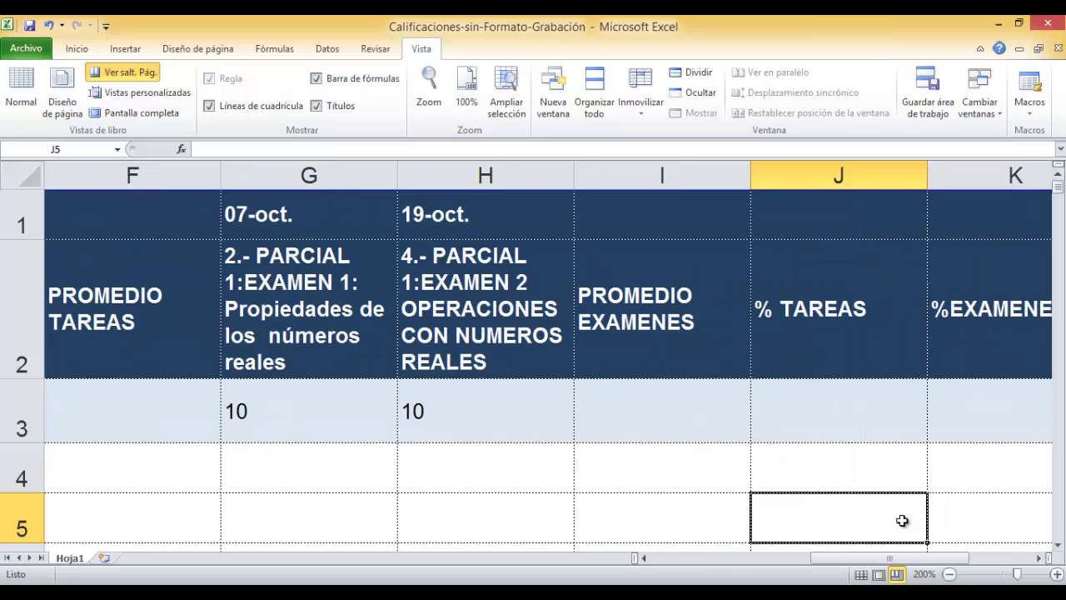
key("Left")
key("Left")
key("Down")
key("Down")
key("Up")
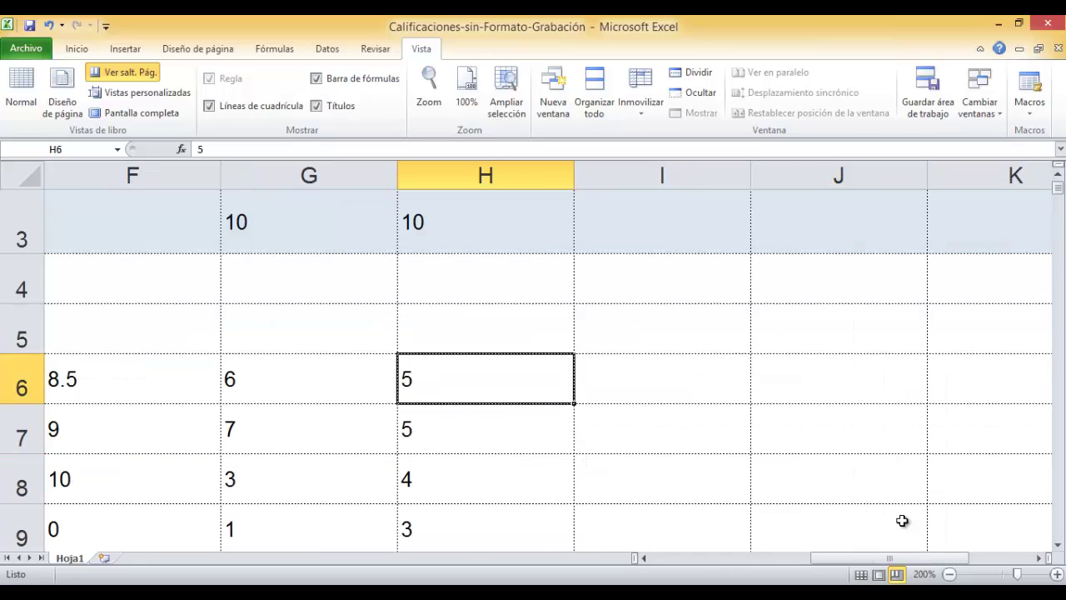
key("Right")
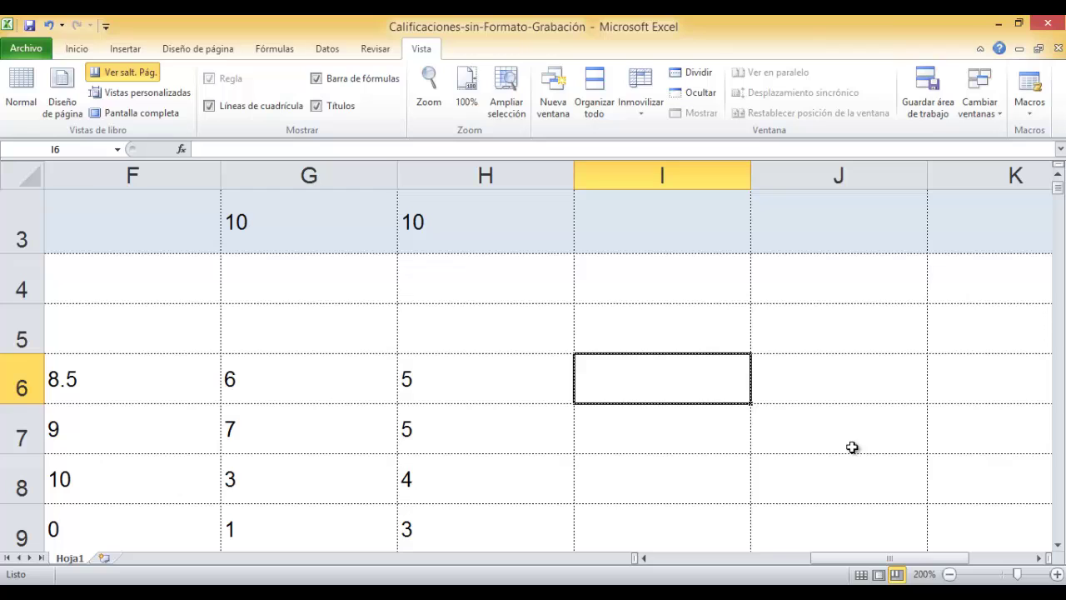
scroll(758, 300, "up", 1)
scroll(698, 335, "down", 1)
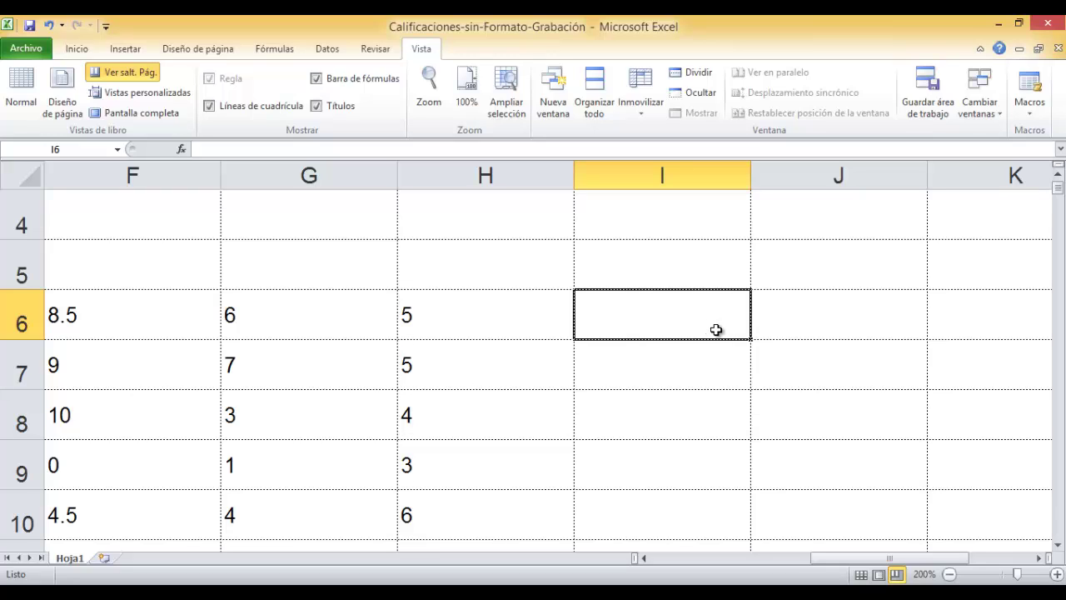
type("=")
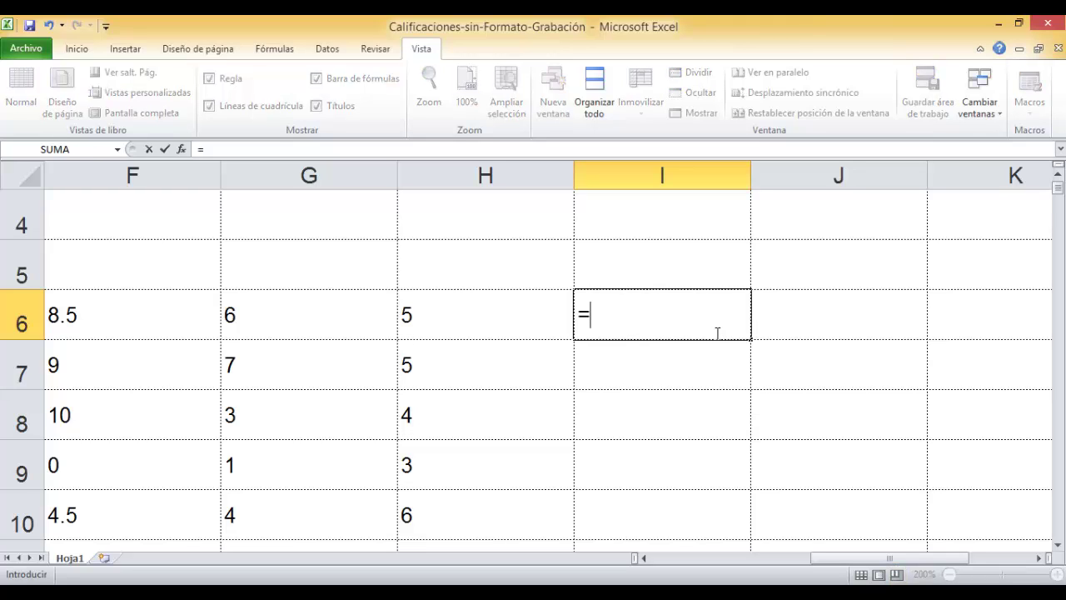
type("prom")
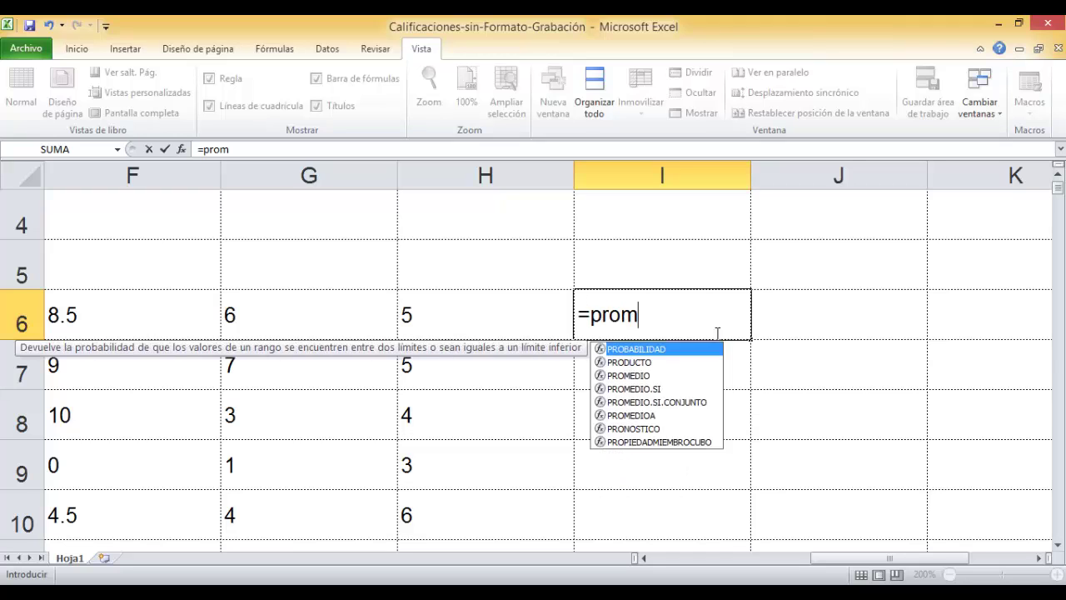
type("edio")
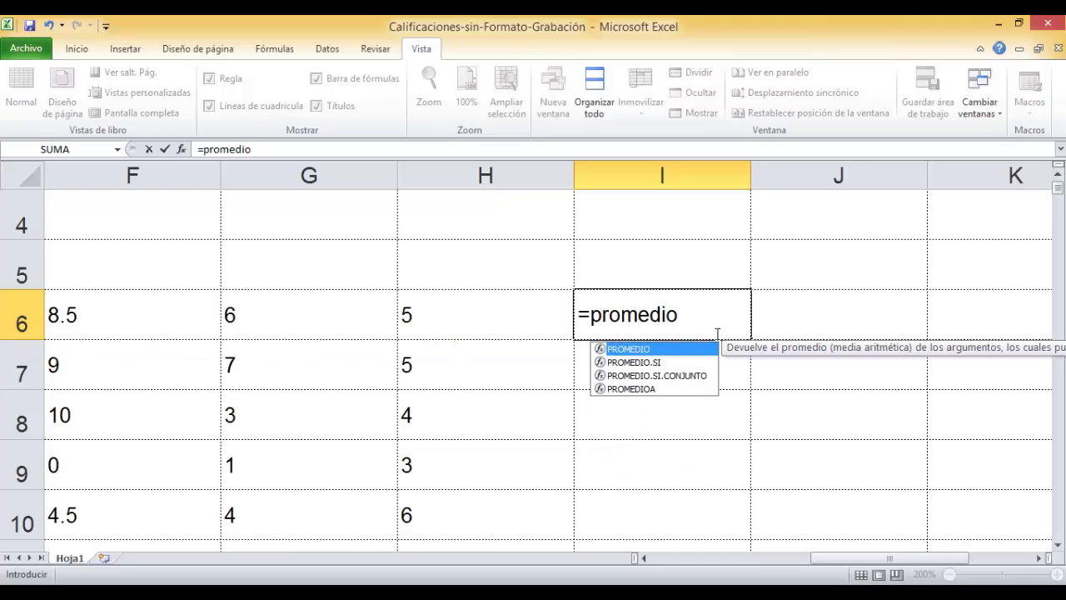
type("(")
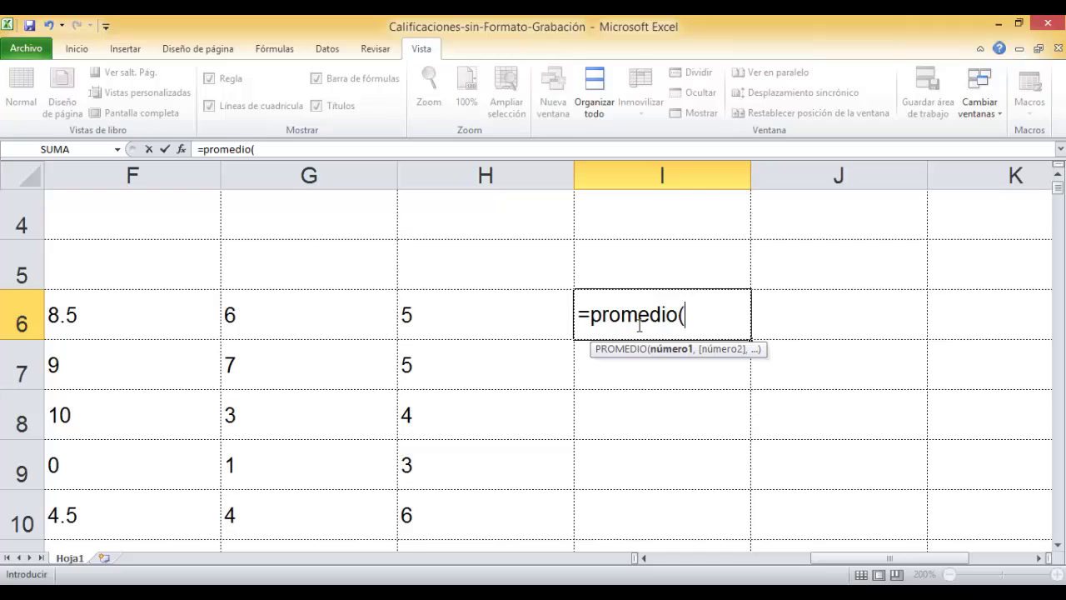
Complete the I6 formula by picking the exam score range G6:H6, and clear that range back to the opening parenthesis.
left_click_drag(350, 321, 462, 325)
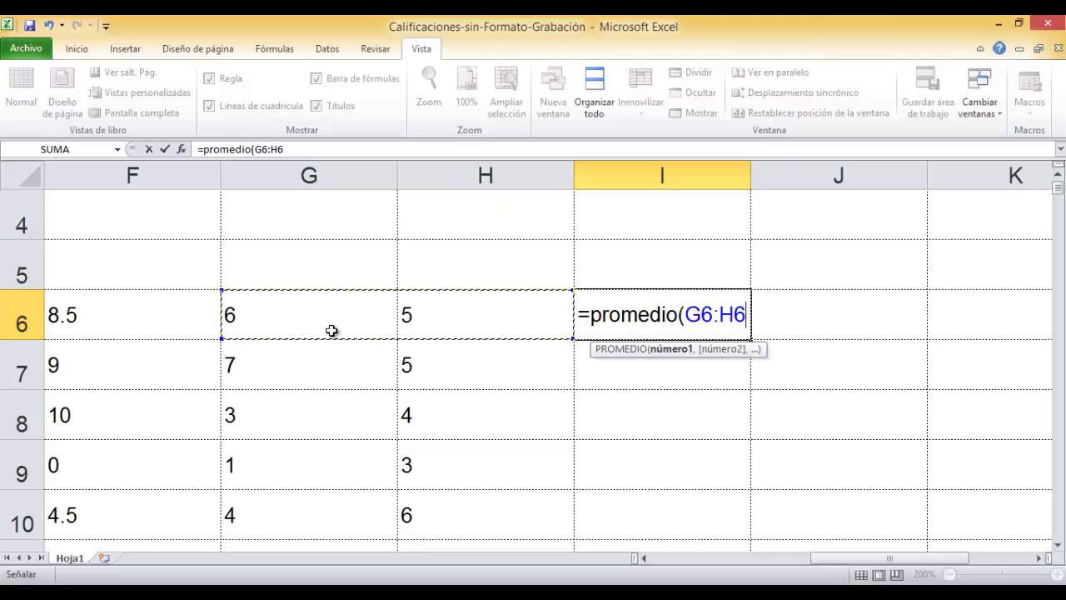
type(")")
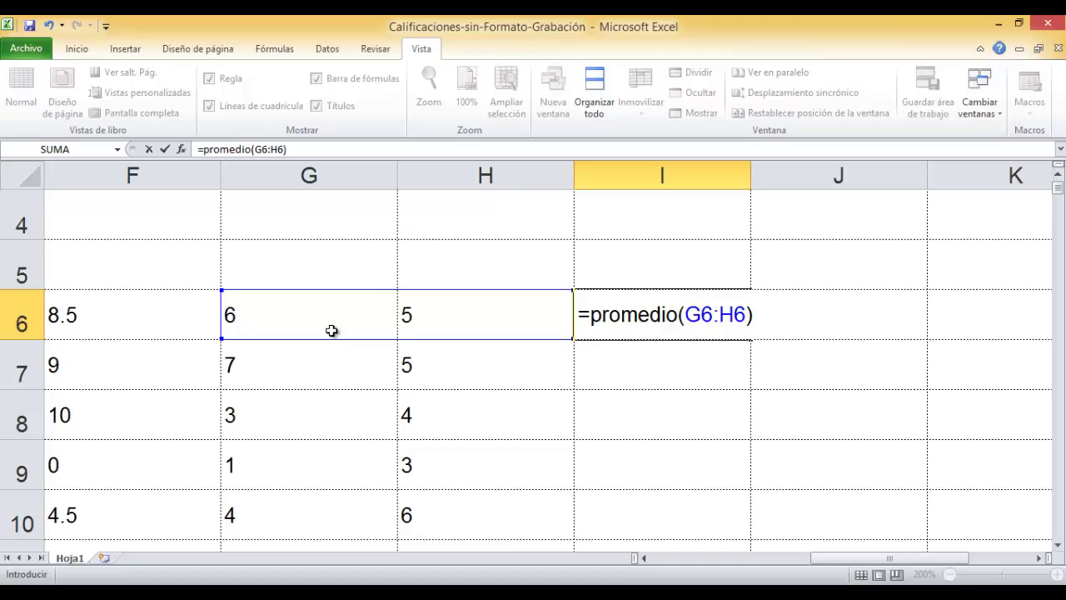
key("BackSpace")
key("BackSpace")
key("BackSpace")
key("BackSpace")
key("BackSpace")
key("BackSpace")
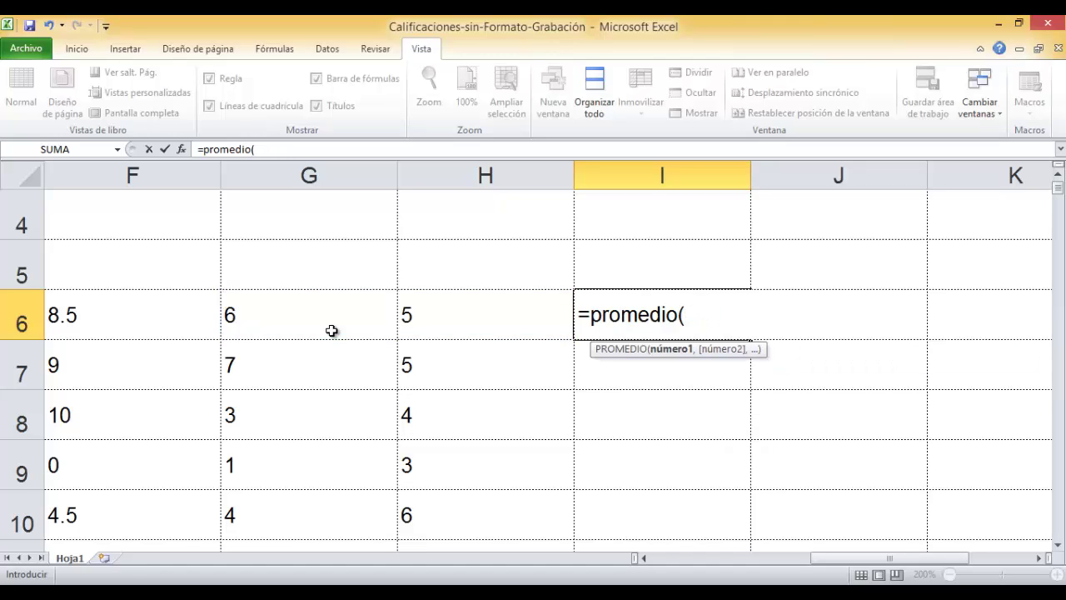
Complete the PROMEDIO formula in I6 by writing the exam score range G6:H6 and its closing parenthesis.
type("g")
key("BackSpace")
type("G6")
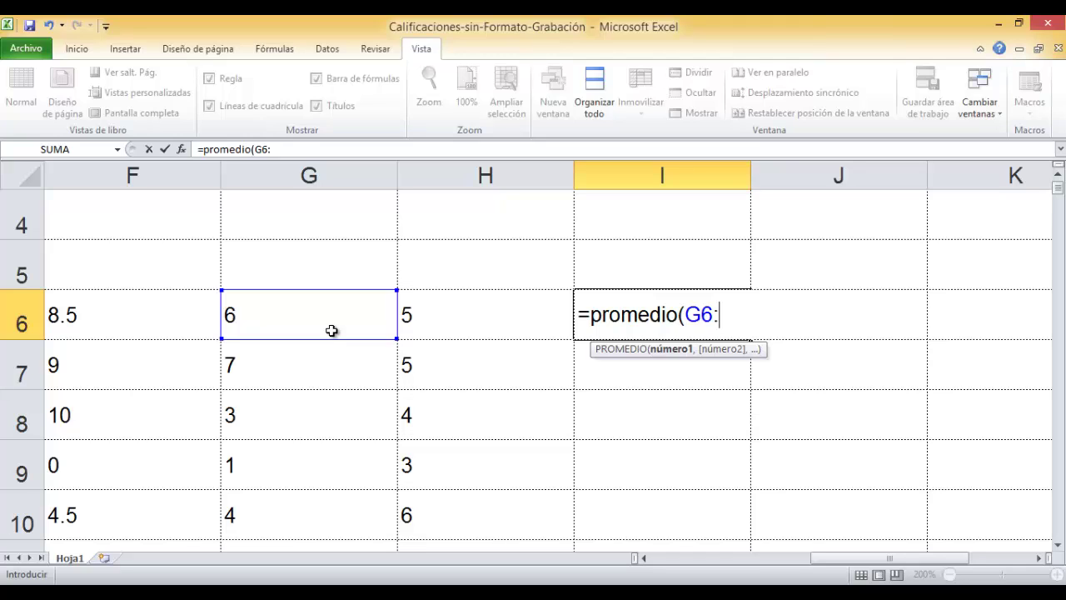
type(":H")
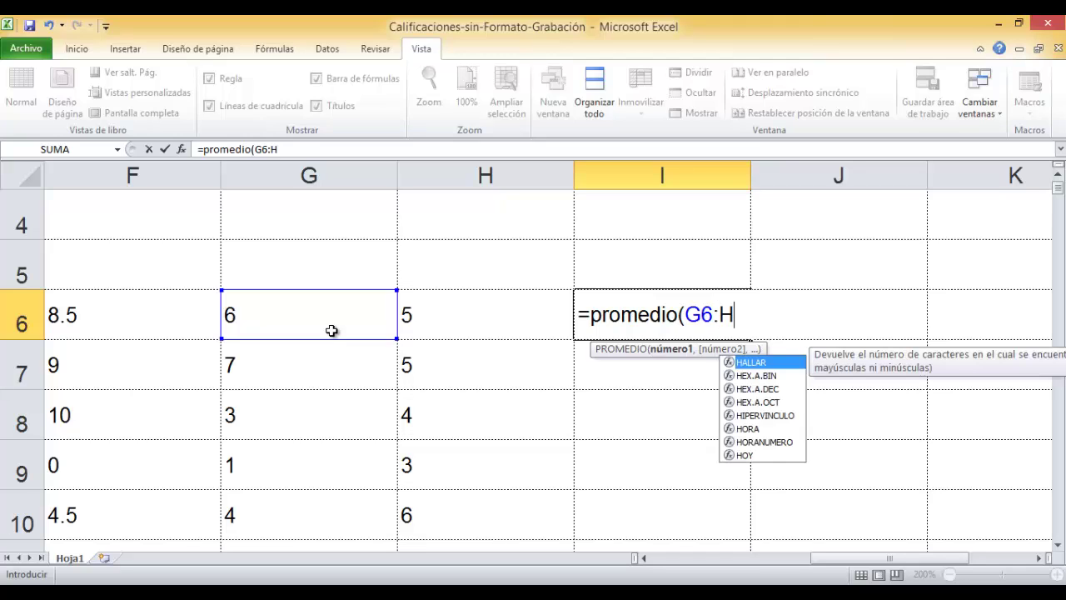
type("6")
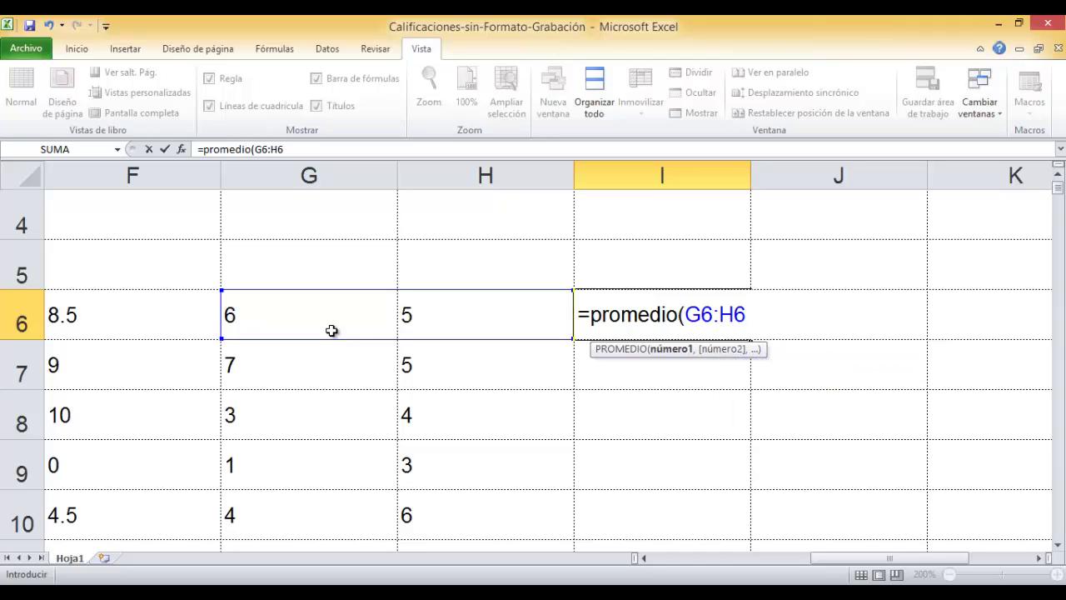
type(")")
key("Return")
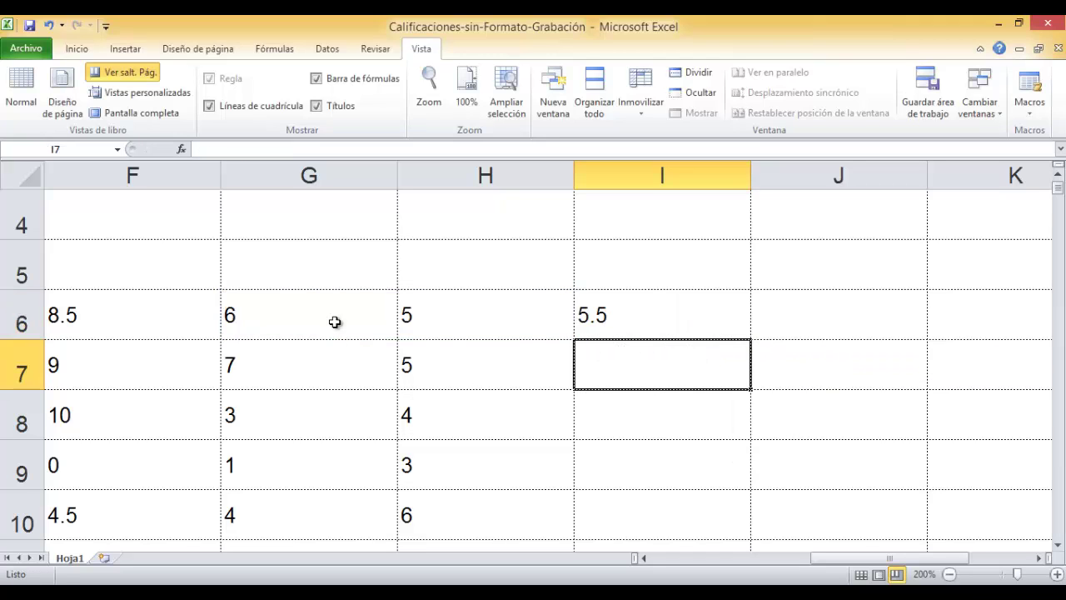
Fill the exam average formula from I6 down to the last student in I38.
left_click(655, 303)
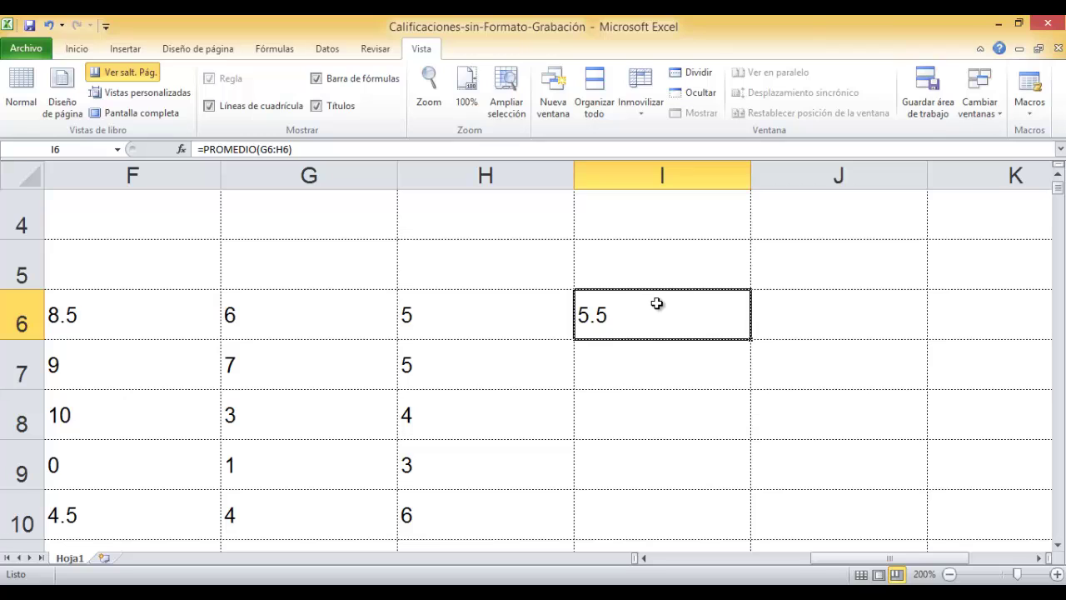
left_click_drag(753, 341, 752, 495)
scroll(708, 406, "up", 1)
scroll(707, 406, "up", 9)
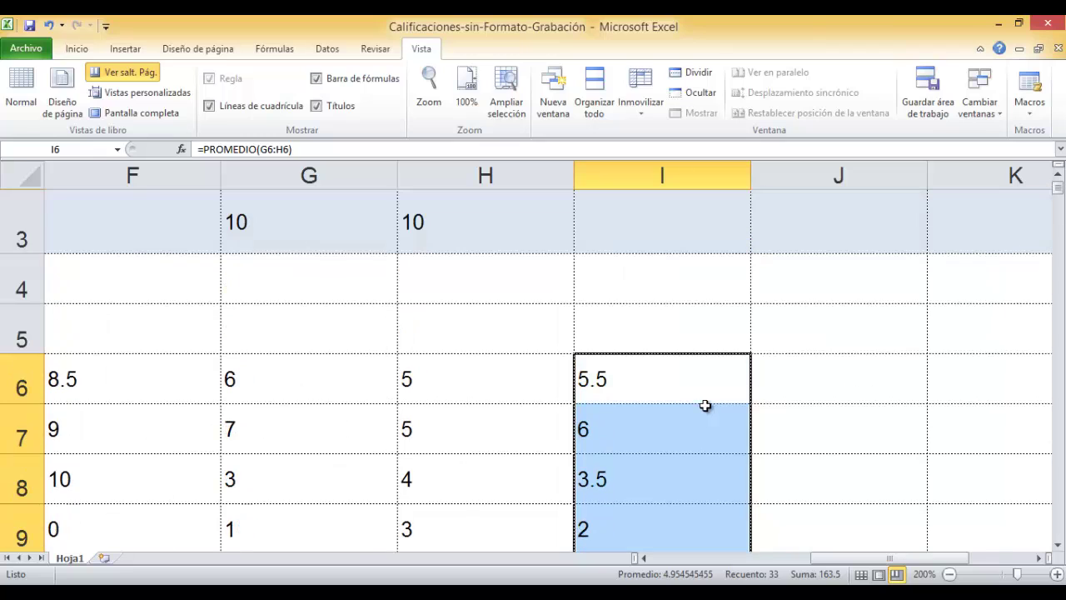
Set the number format of I6 to Texto and re-enter its formula.
left_click(649, 368)
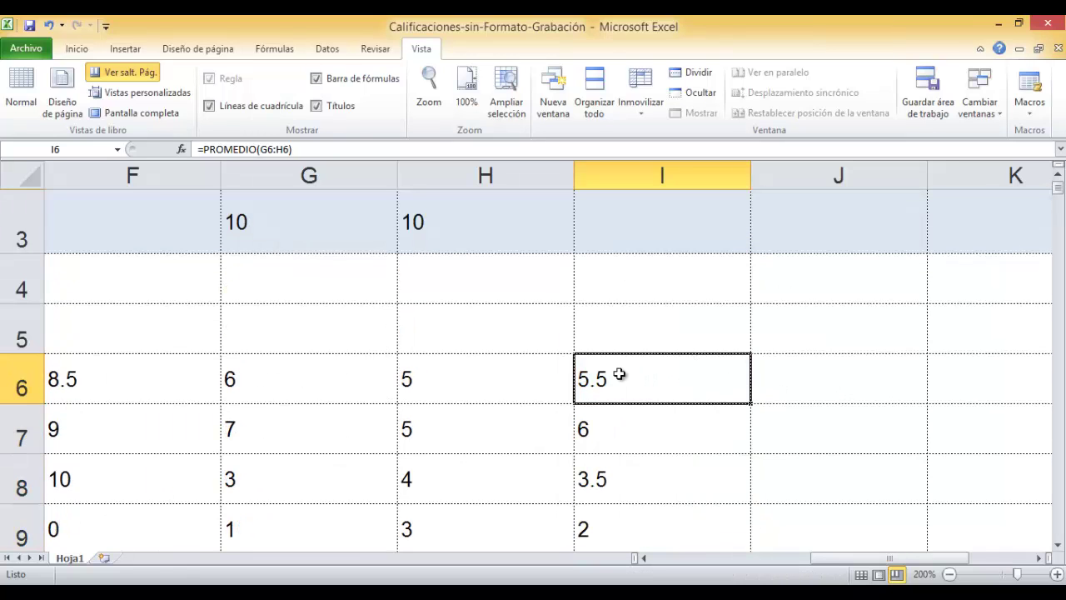
right_click(647, 381)
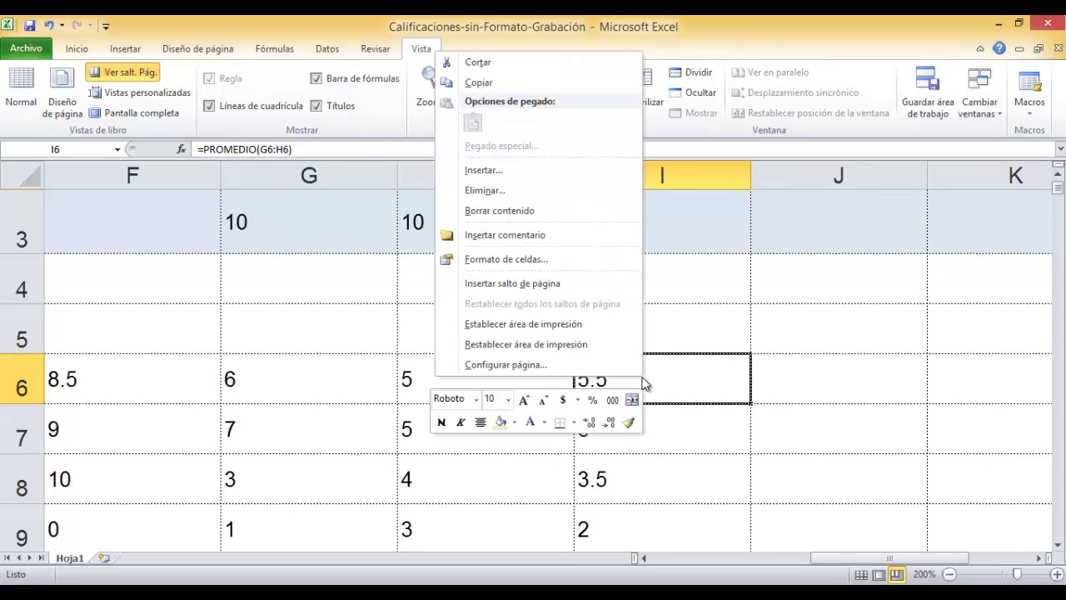
left_click(719, 305)
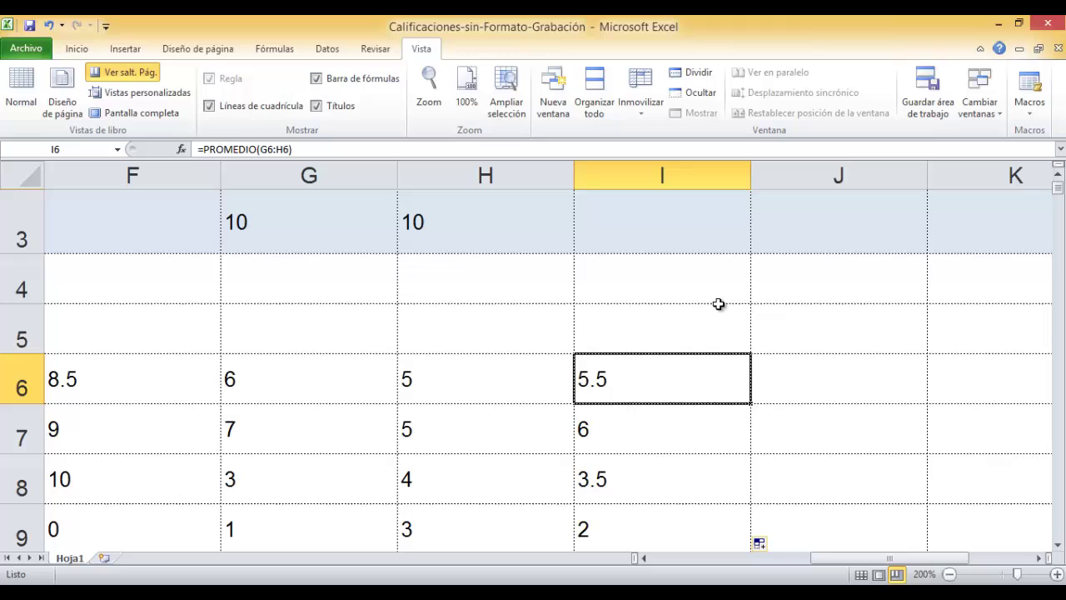
right_click(631, 379)
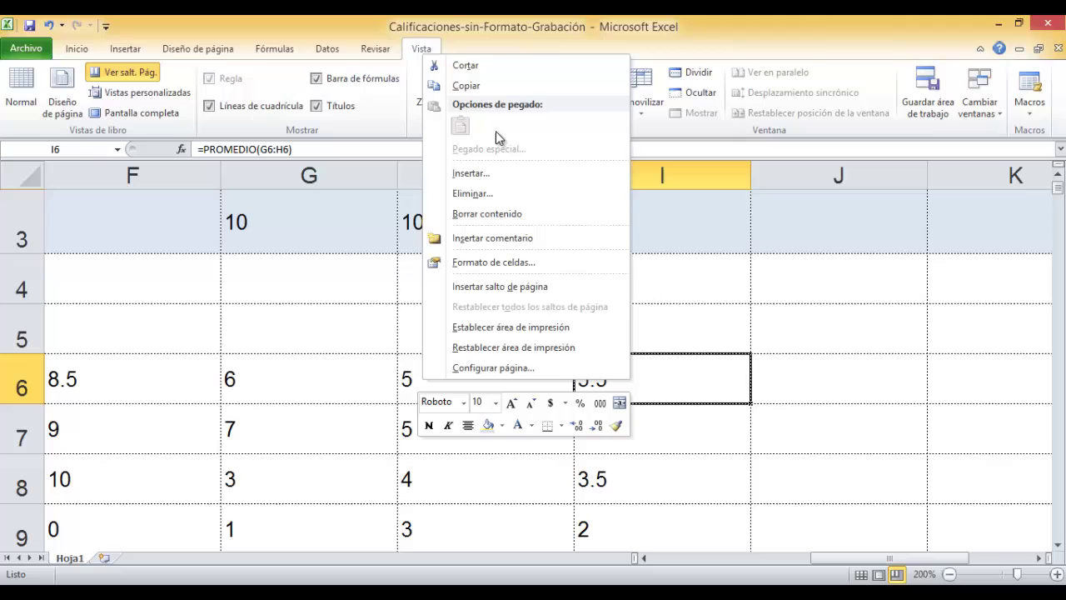
left_click(496, 260)
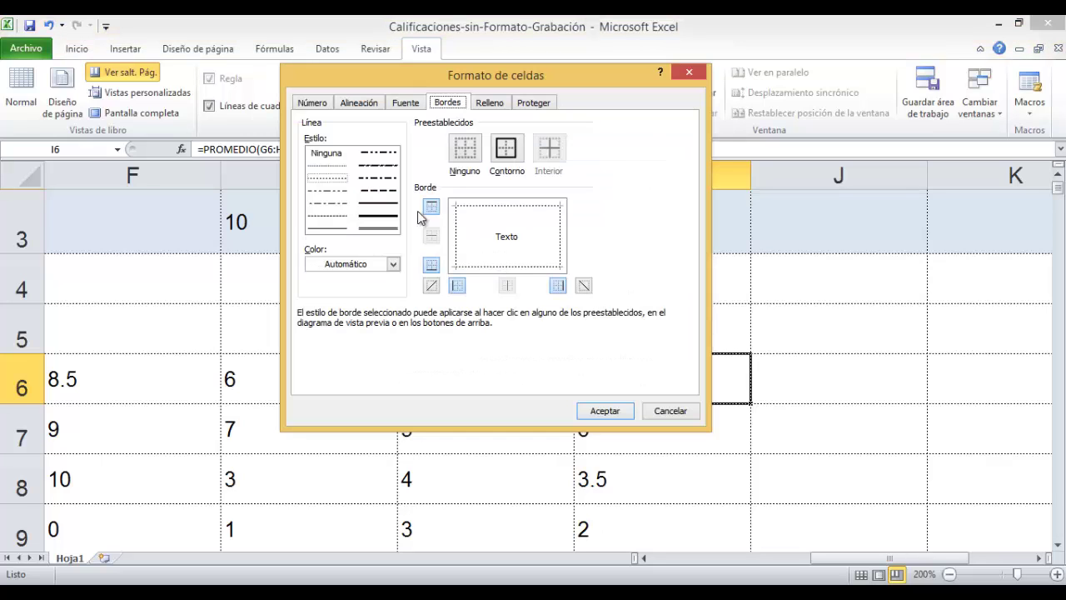
left_click(314, 105)
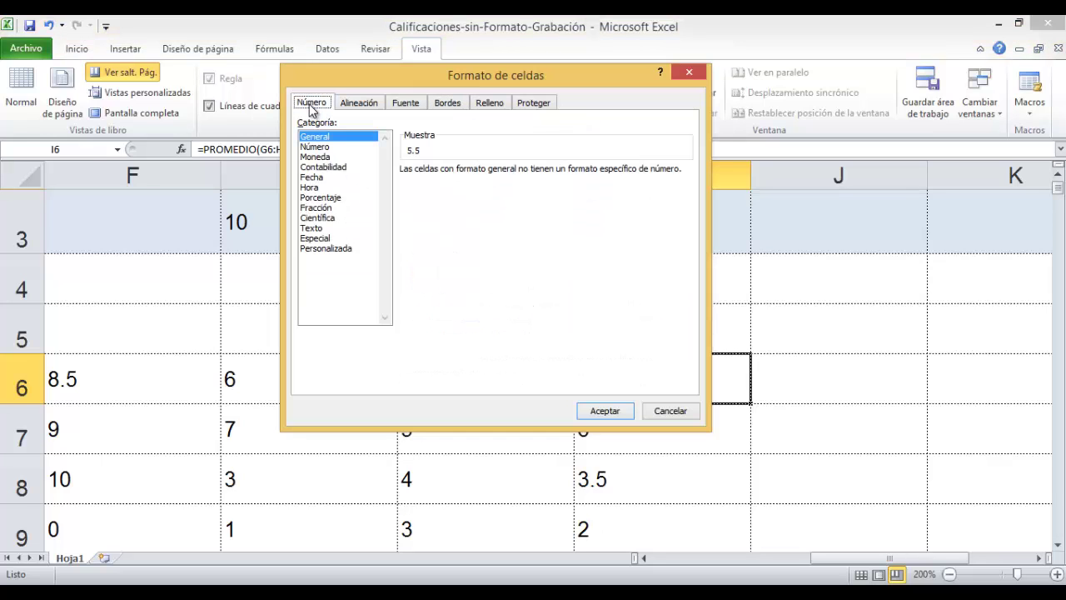
left_click(318, 228)
left_click(604, 411)
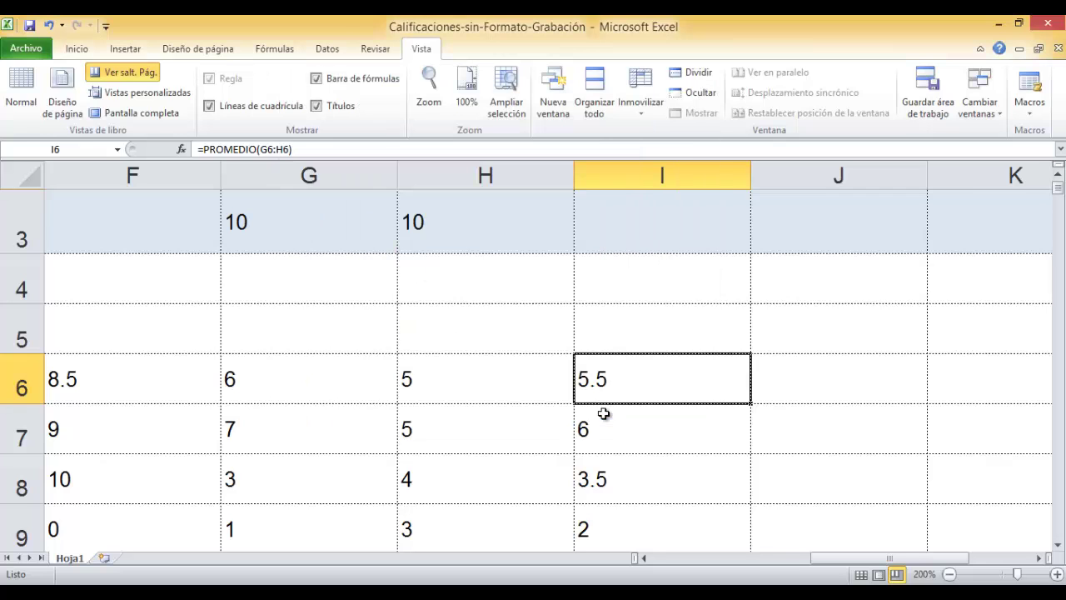
double_click(637, 380)
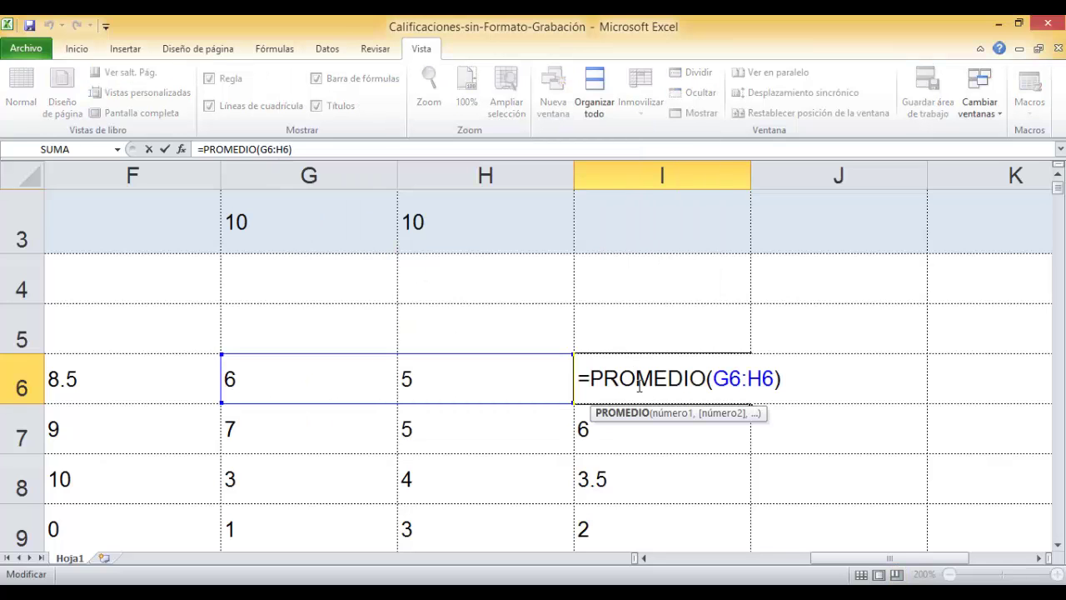
key("Return")
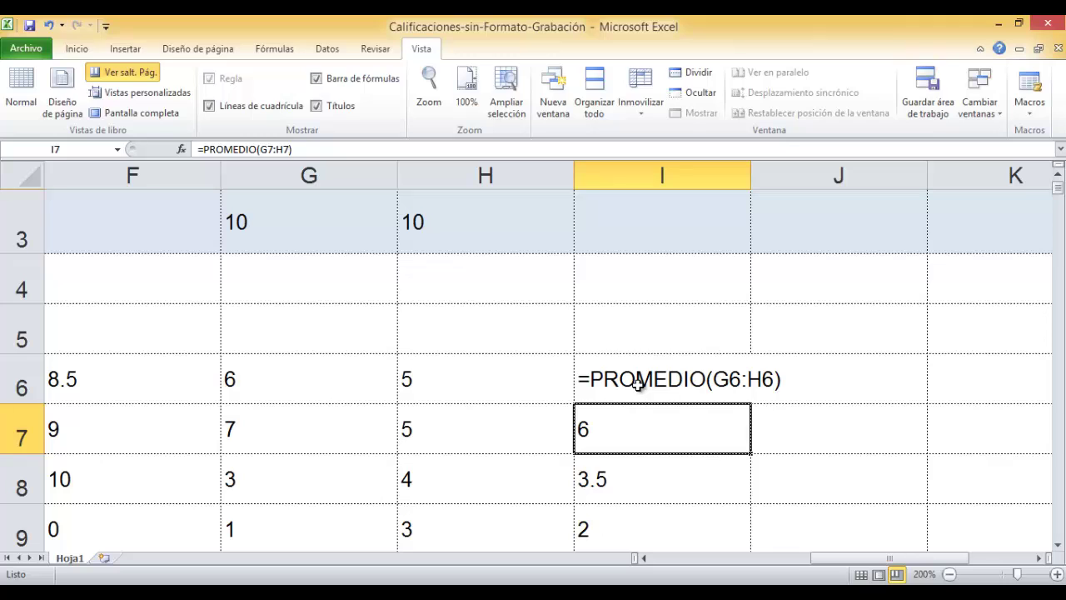
Examine how the text-formatted cell I6 shows its formula and compare it with I7 below.
left_click(638, 382)
left_click(669, 326)
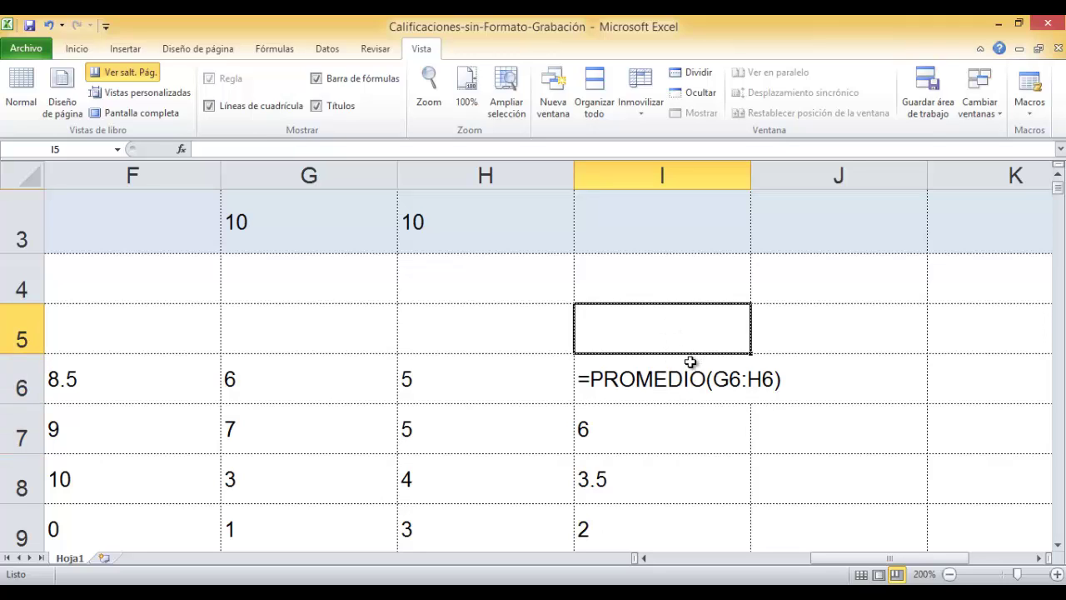
left_click(685, 376)
double_click(710, 378)
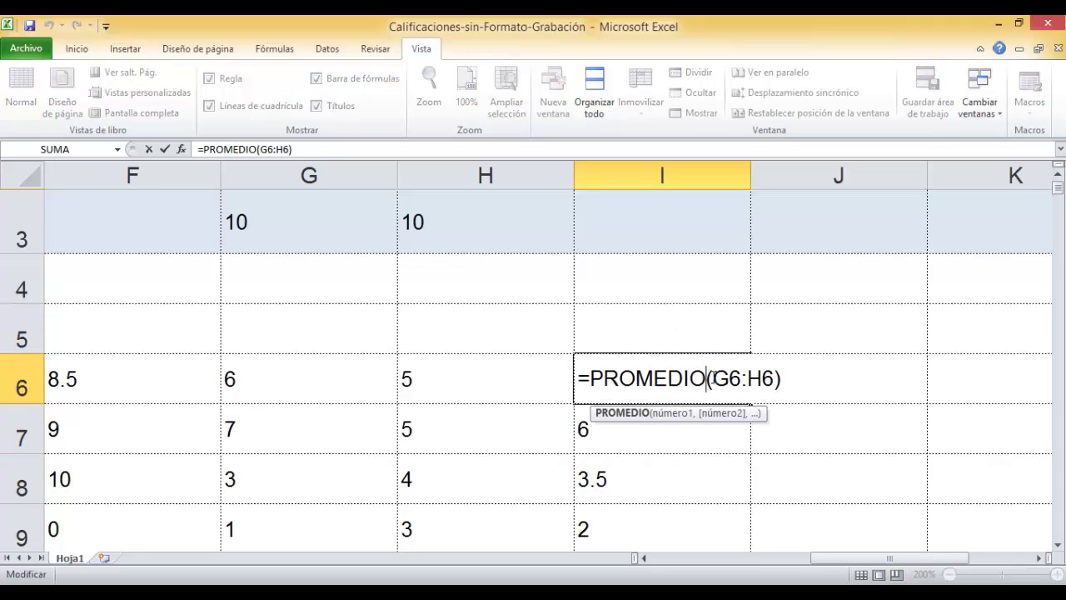
left_click(803, 361)
left_click(787, 331)
left_click(663, 337)
key("Escape")
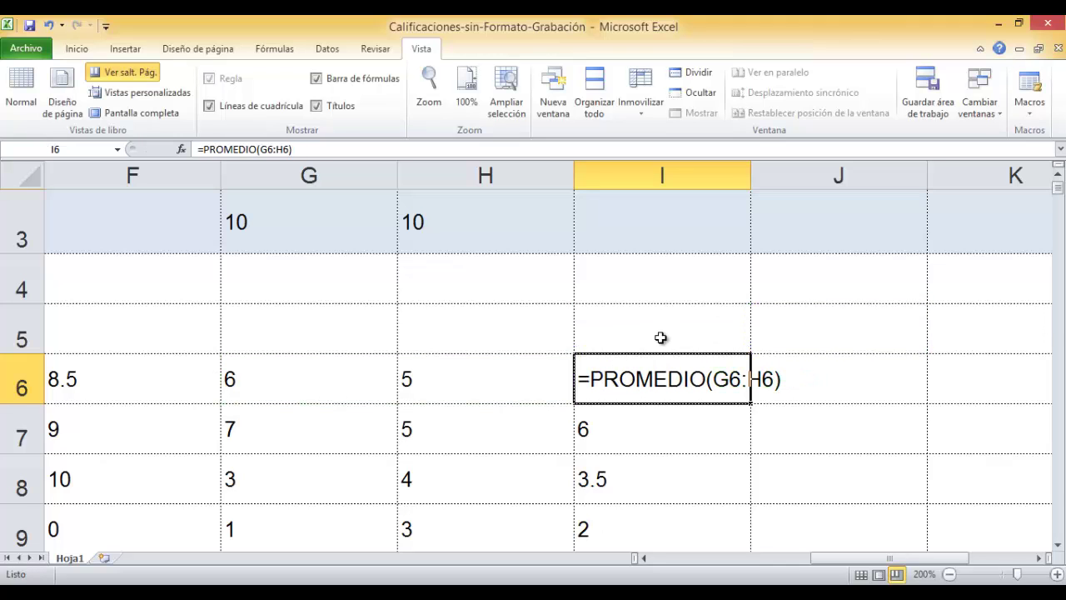
left_click(653, 442)
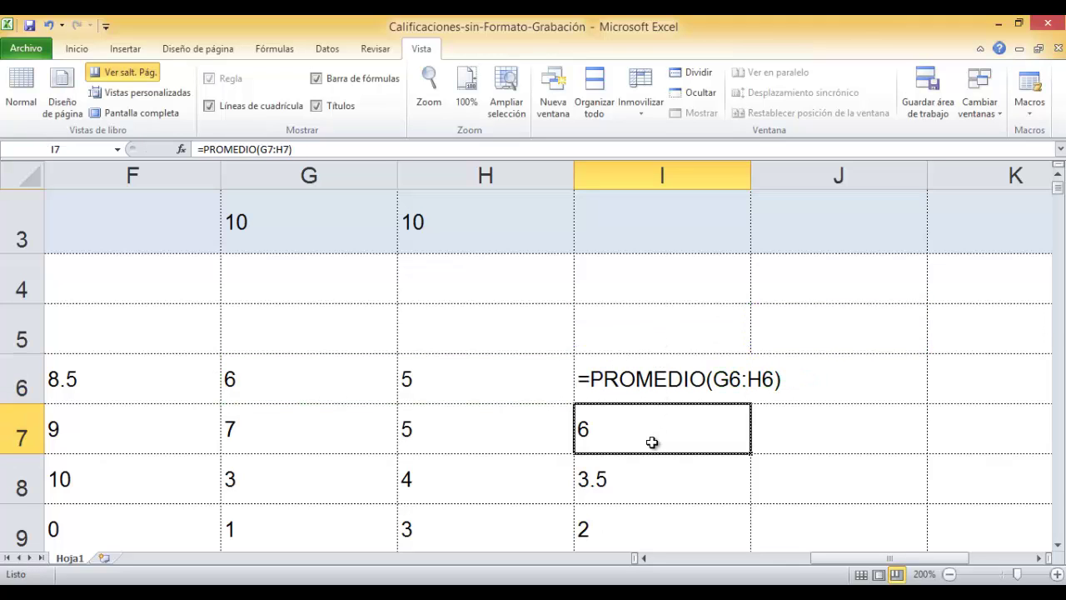
Set the number format of I6 to Número with 2 decimal places and re-enter its formula.
left_click(627, 379)
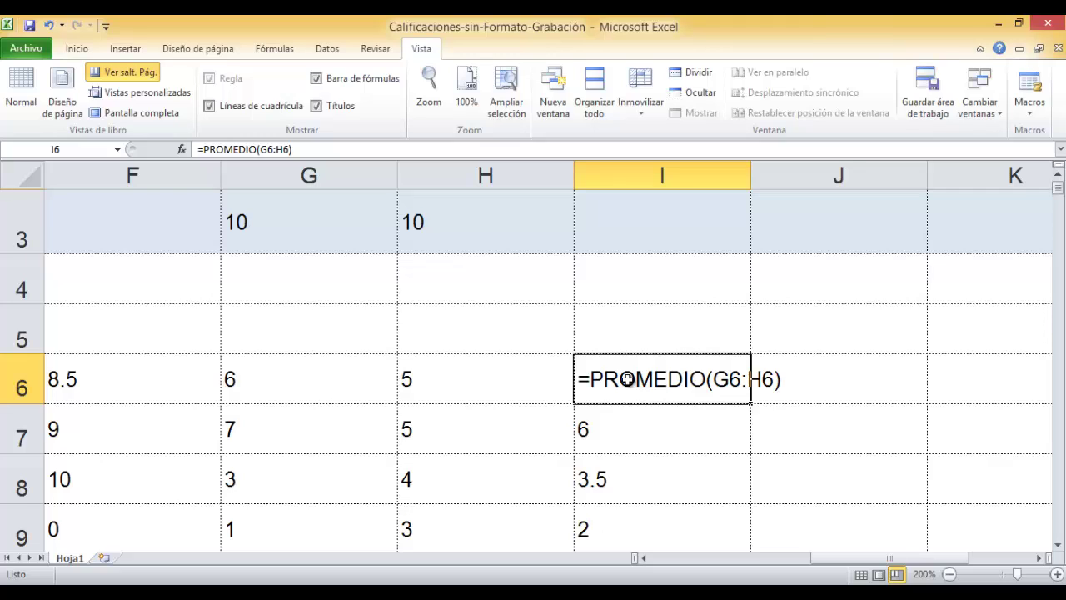
right_click(630, 384)
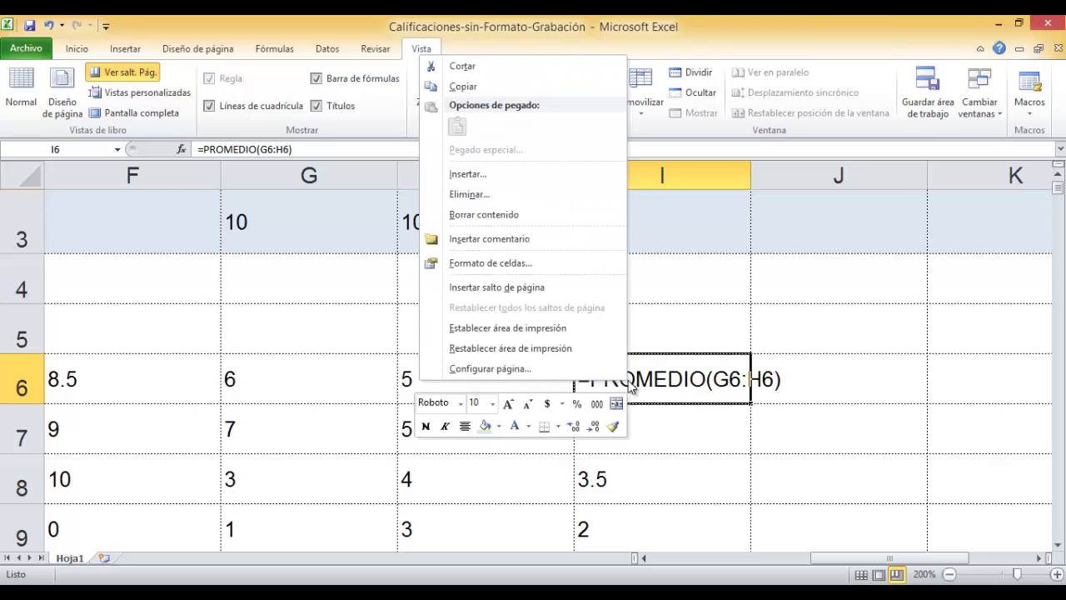
left_click(491, 264)
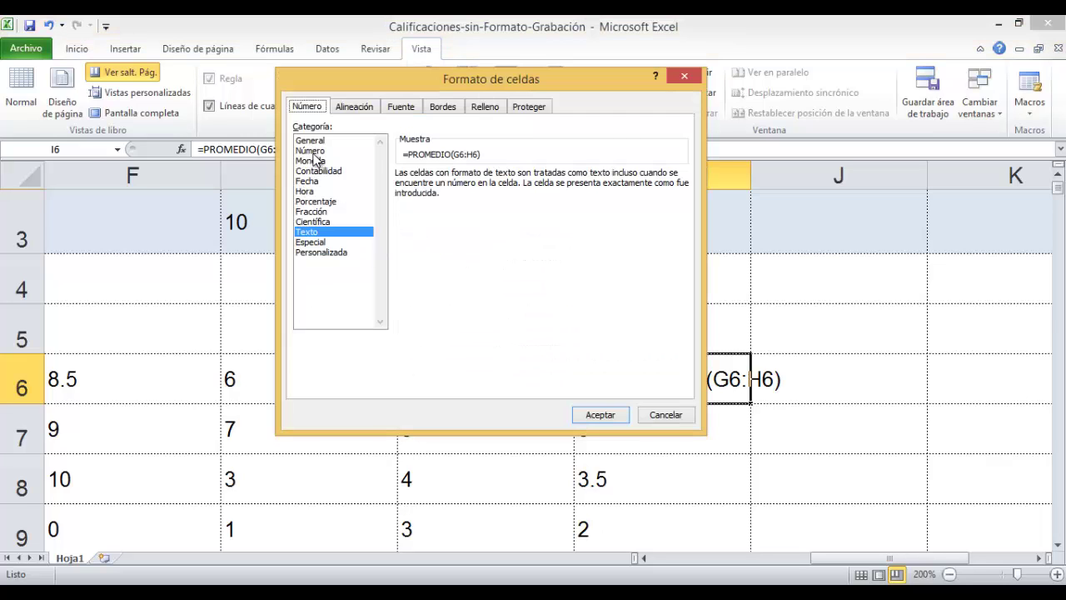
left_click(315, 151)
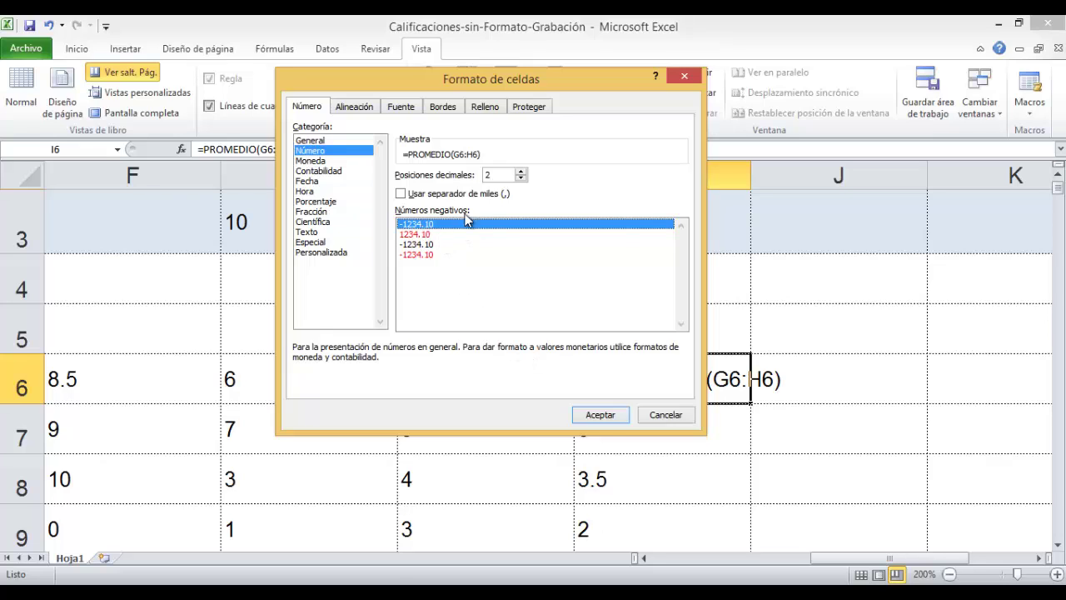
left_click(602, 415)
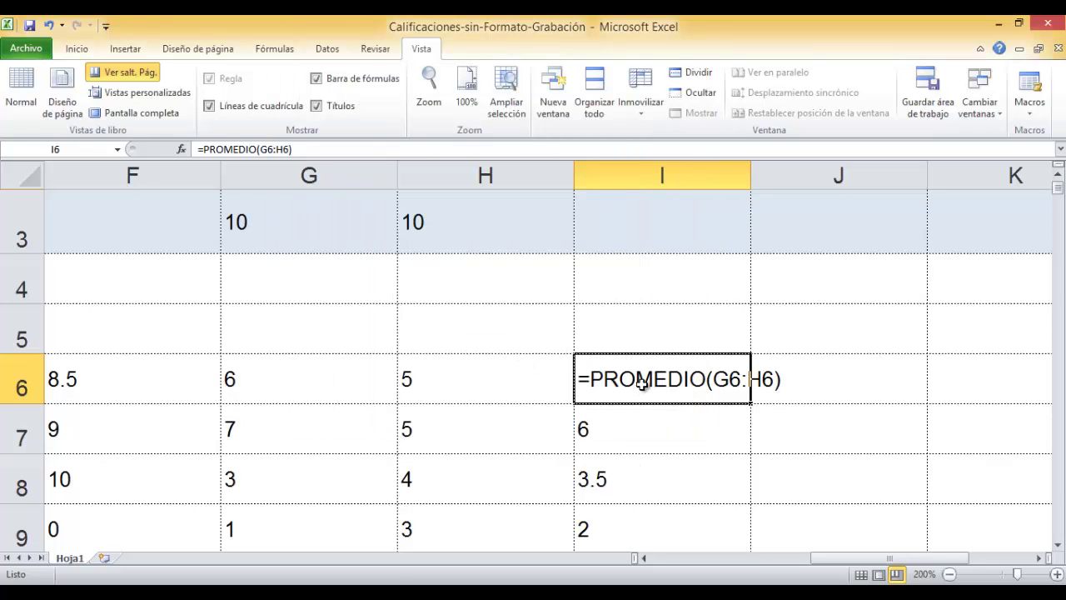
double_click(642, 382)
key("Return")
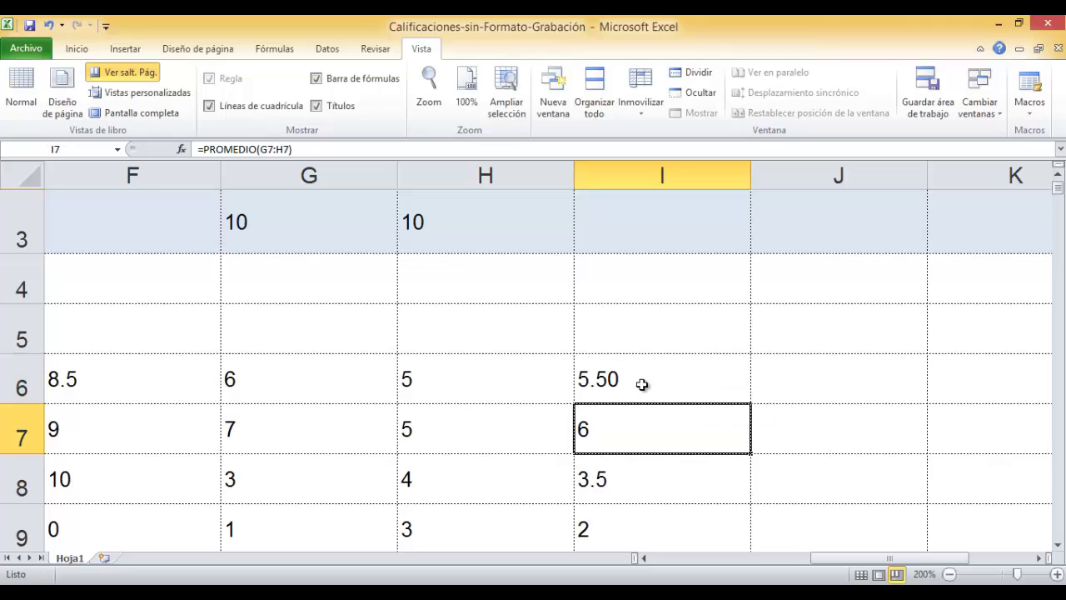
left_click(643, 384)
left_click(642, 431)
left_click(645, 386)
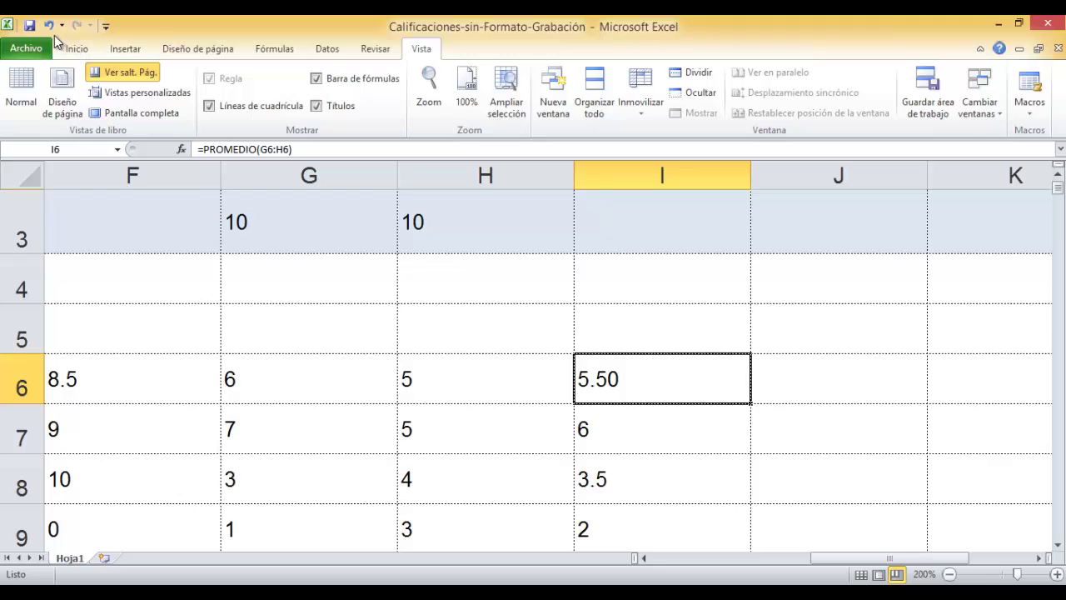
Save the grade workbook.
left_click(30, 29)
left_click(514, 593)
left_click(664, 332)
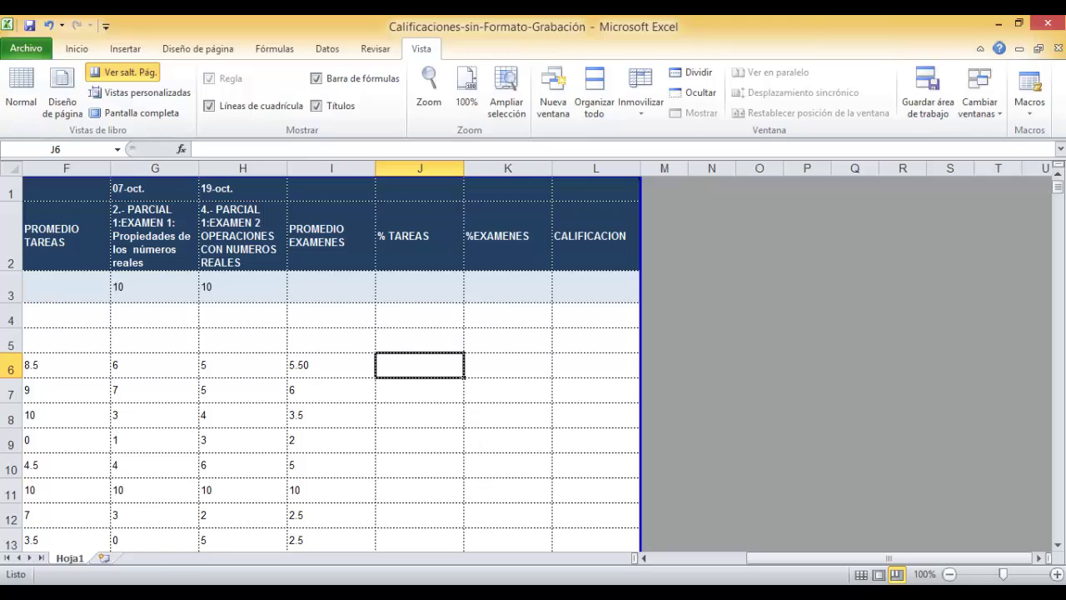
Enter the weights 70% in J3 under % TAREAS and 30% in K3 under %EXAMENES.
left_click(914, 385)
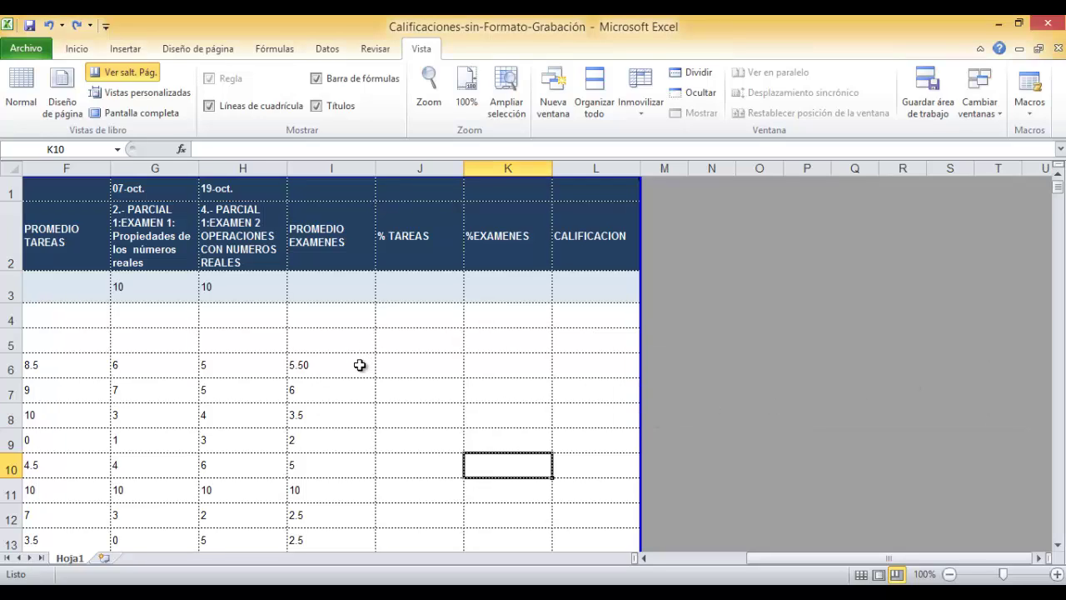
key("Left")
key("Left")
key("Left")
key("Left")
key("Left")
key("Left")
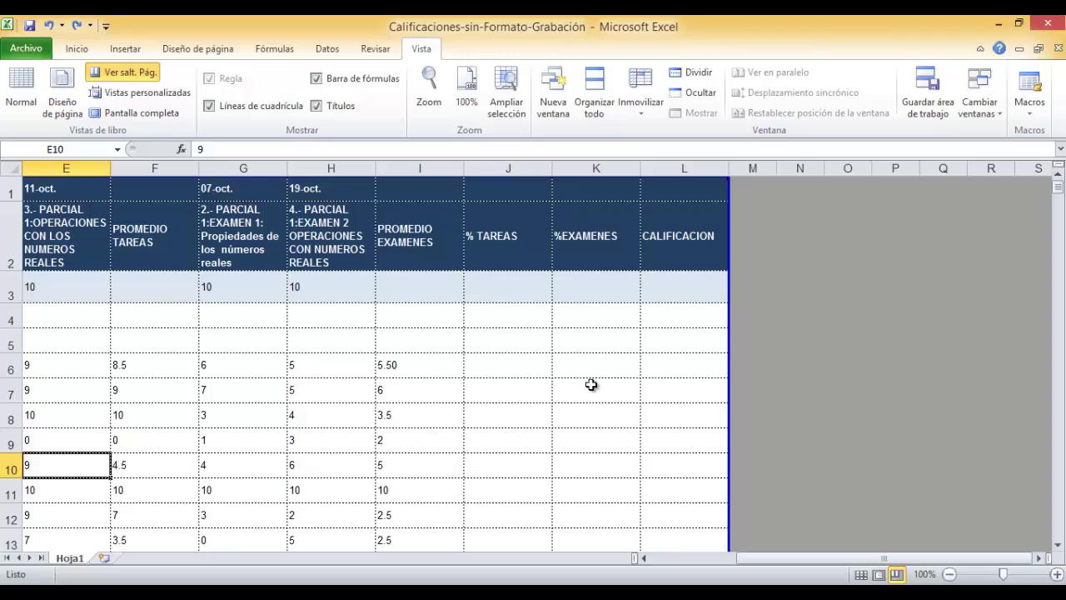
left_click(512, 296)
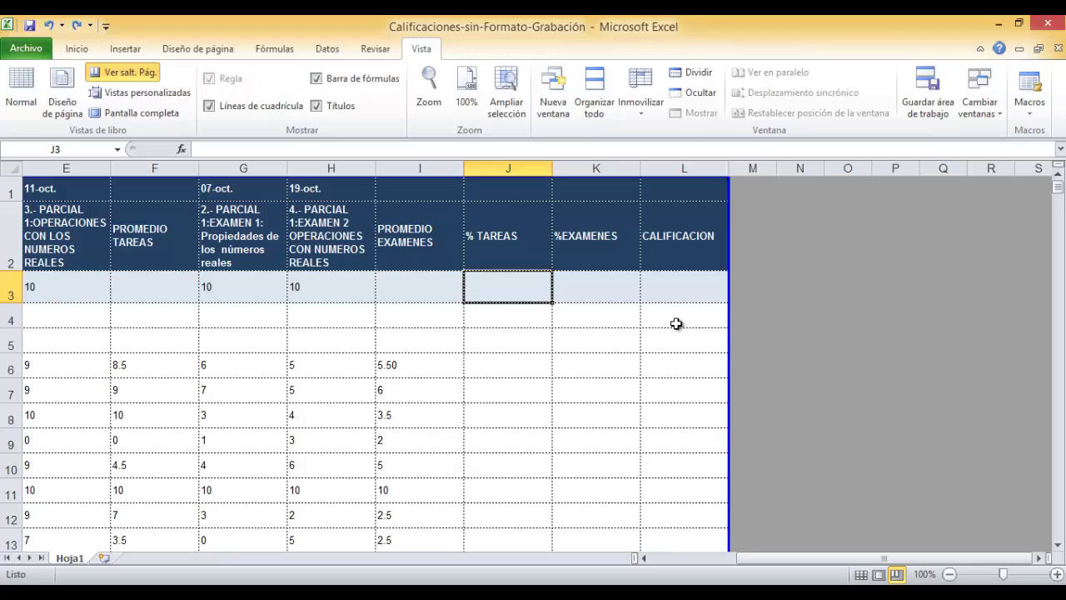
type("70")
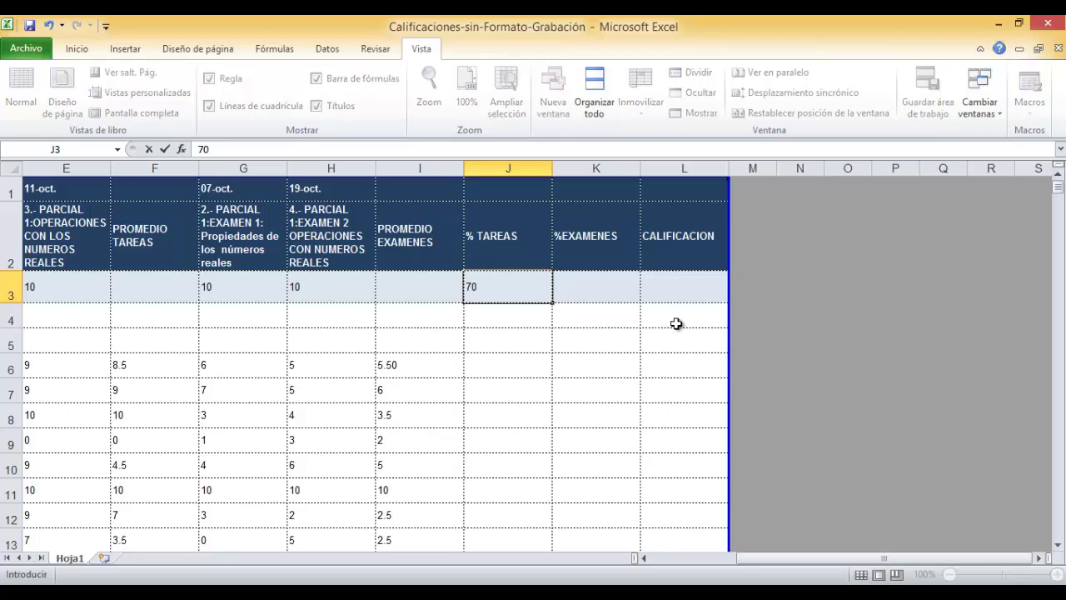
type("%")
key("Return")
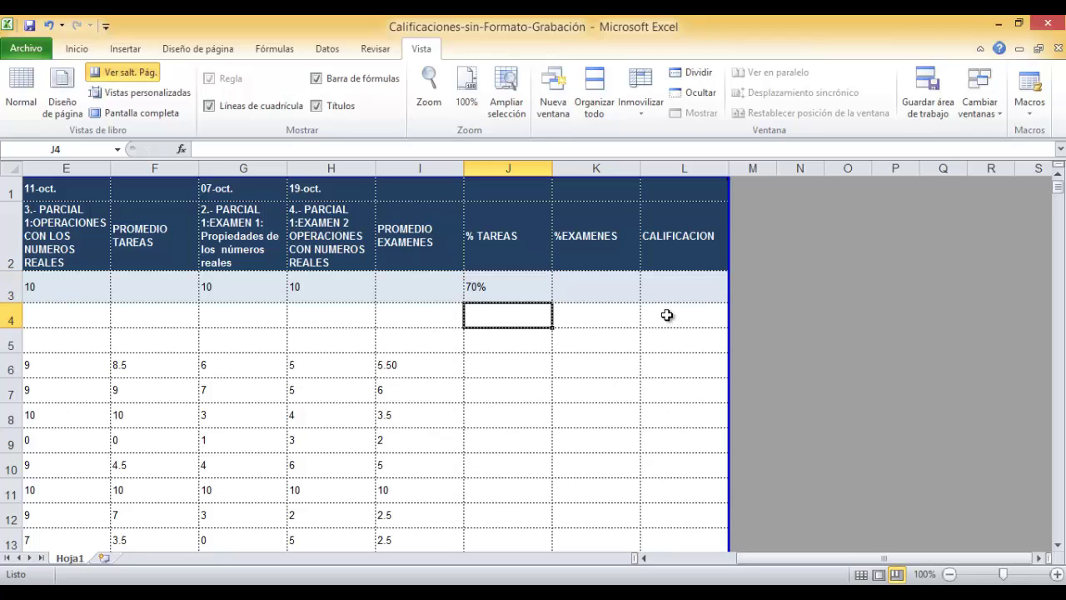
left_click(592, 298)
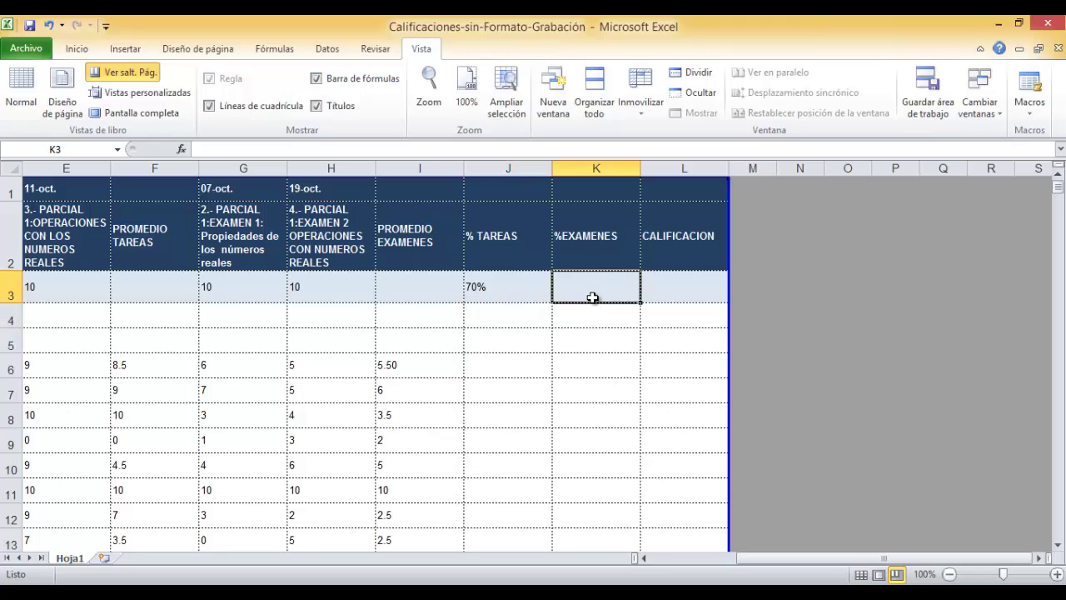
type("30%")
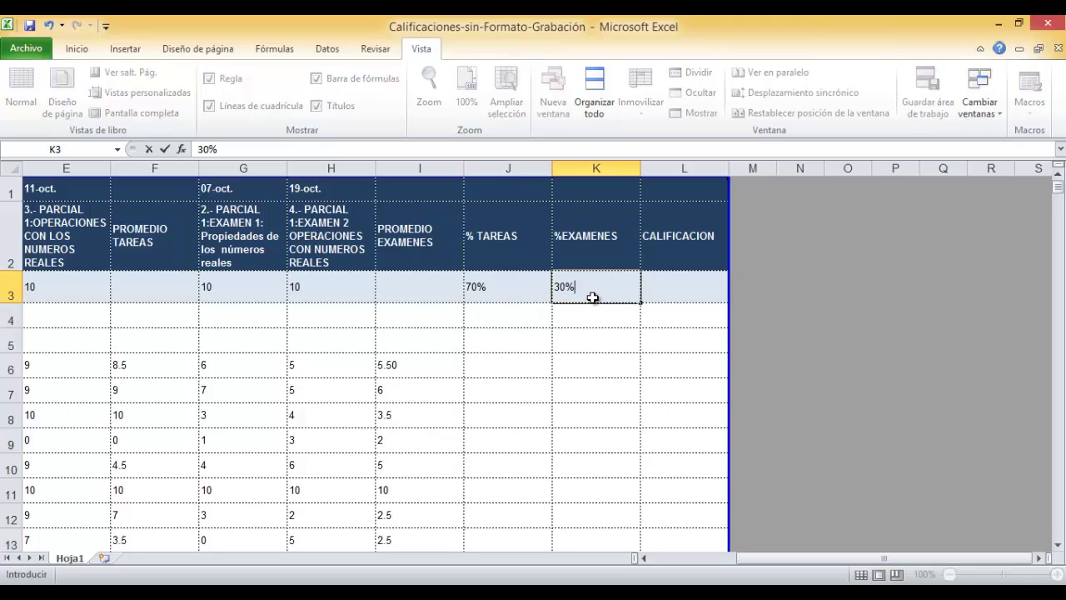
key("Return")
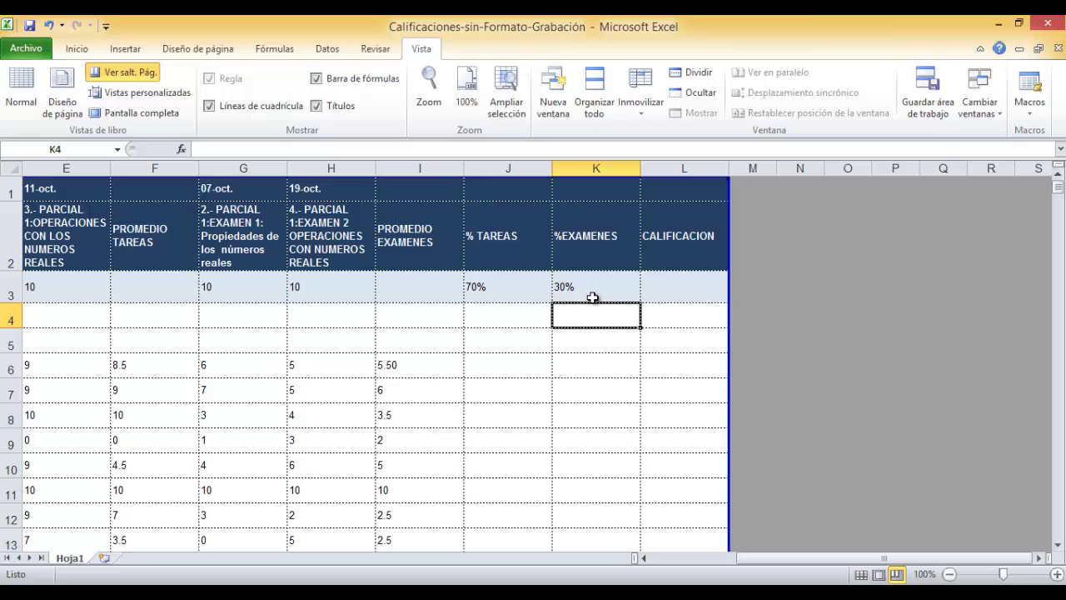
Calculate the weighted homework grade in J6 with the formula =F6*J3.
left_click(520, 365)
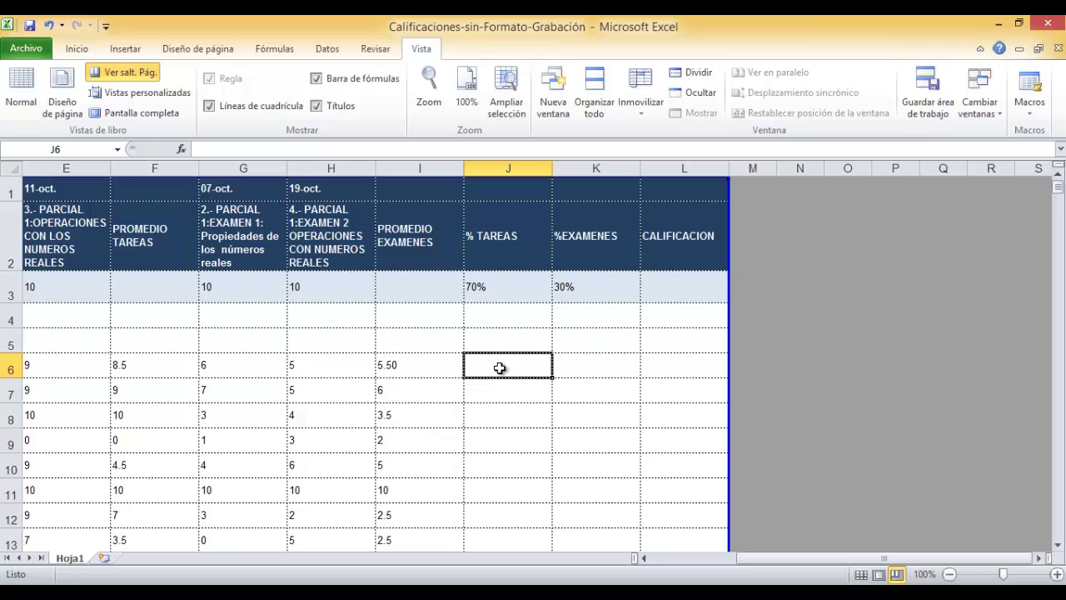
left_click(157, 369)
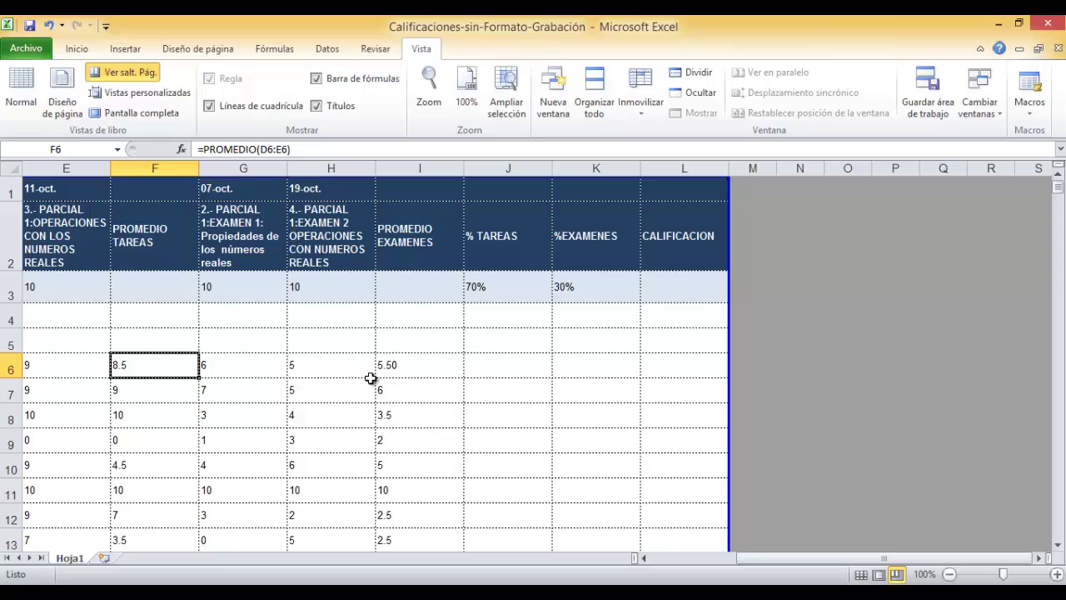
left_click(419, 373)
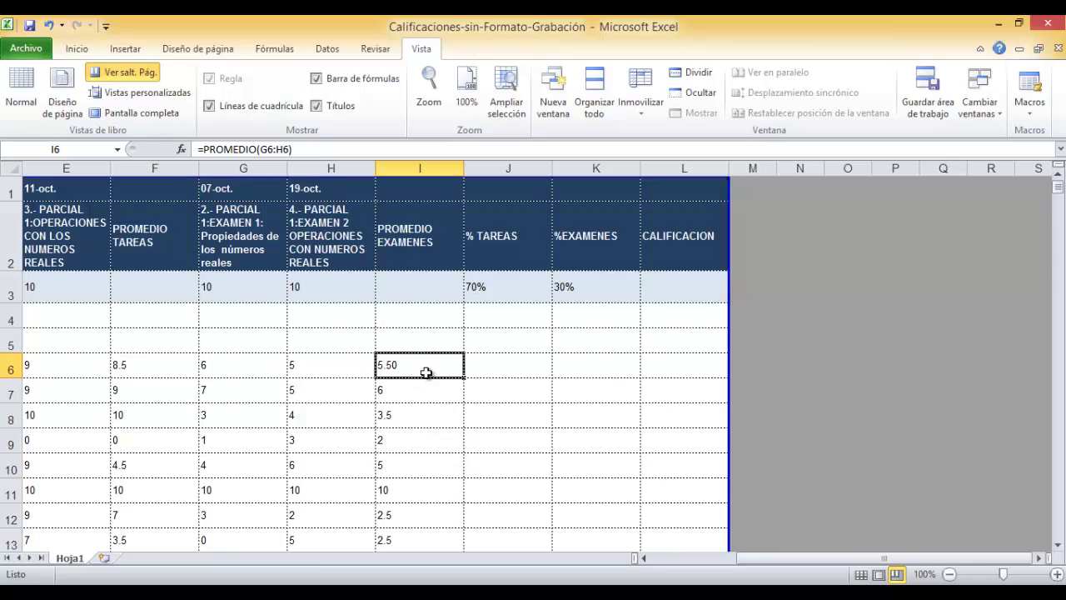
left_click(486, 363)
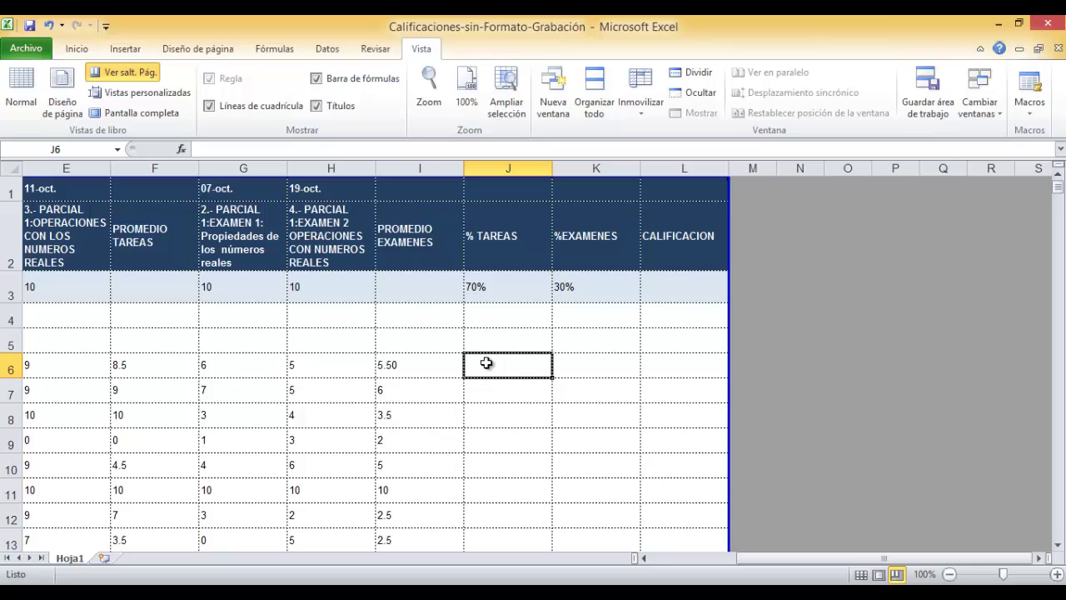
type("=")
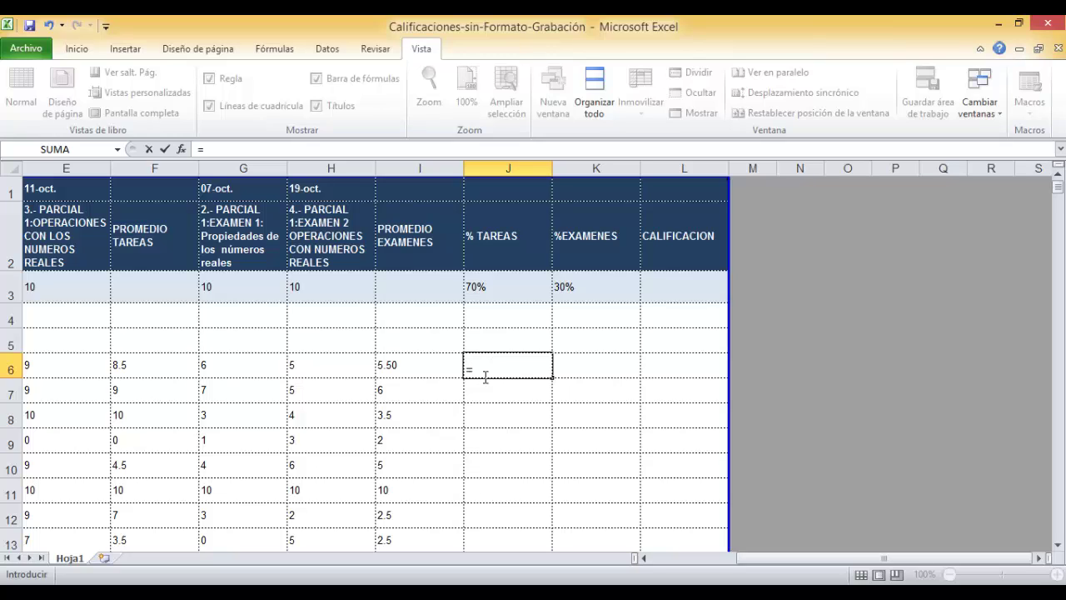
left_click(148, 363)
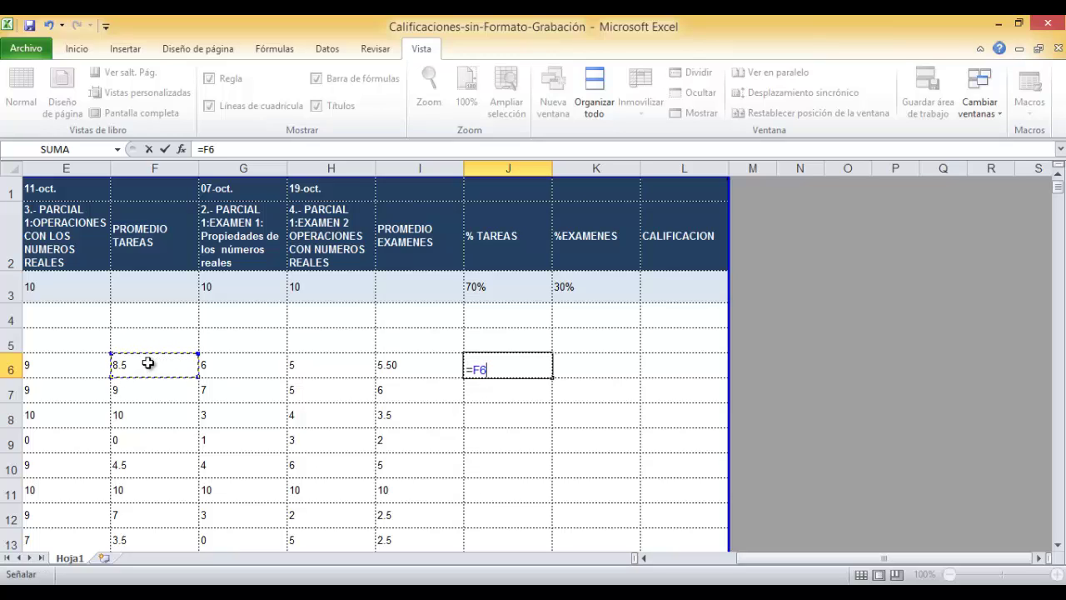
type("*")
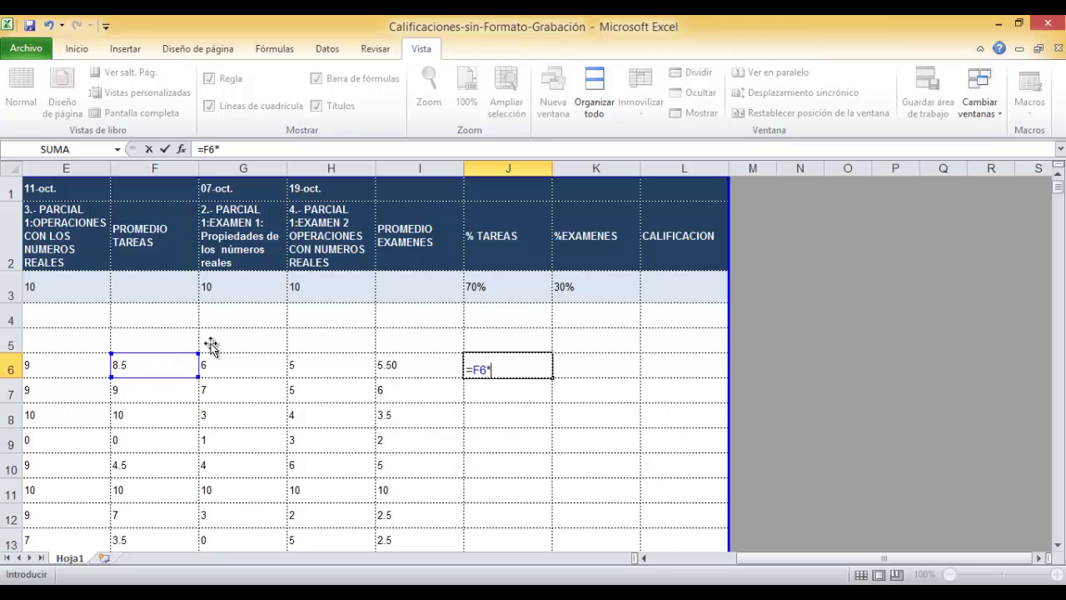
left_click(475, 280)
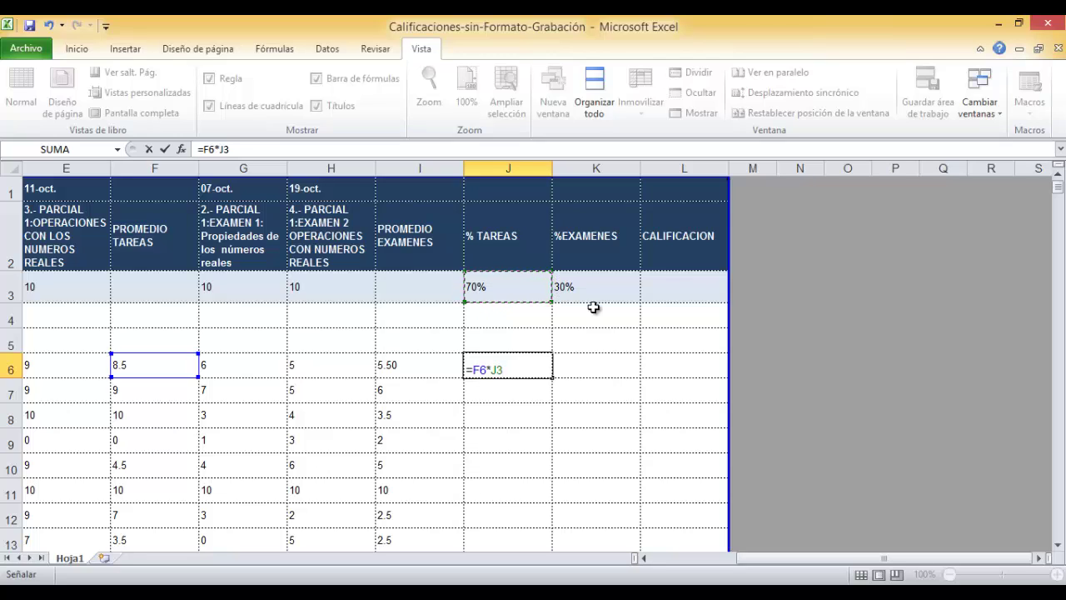
key("Return")
scroll(591, 305, "down", 20)
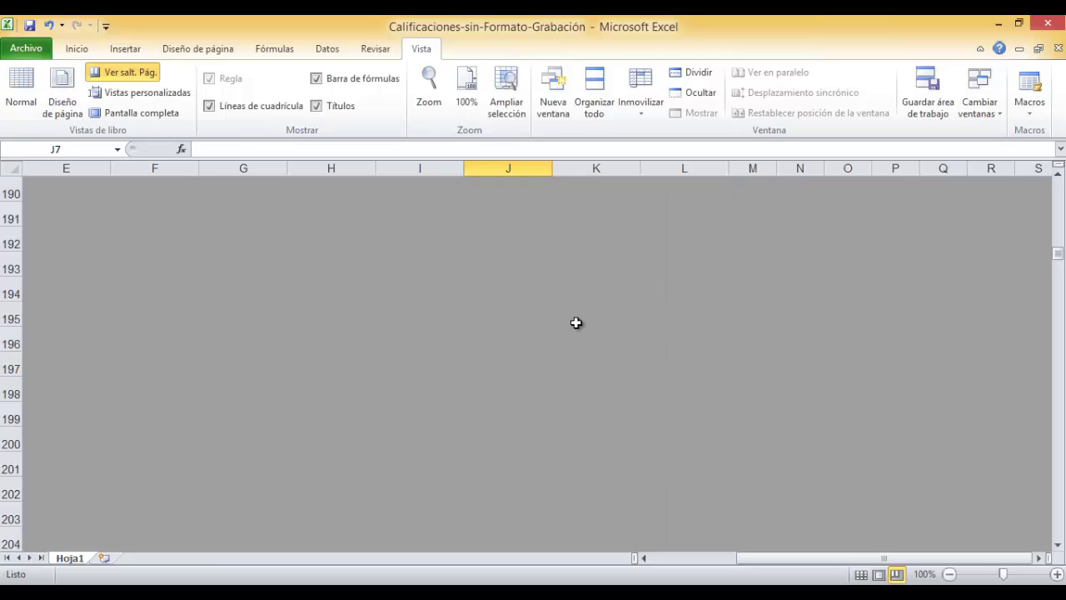
scroll(380, 269, "up", 18)
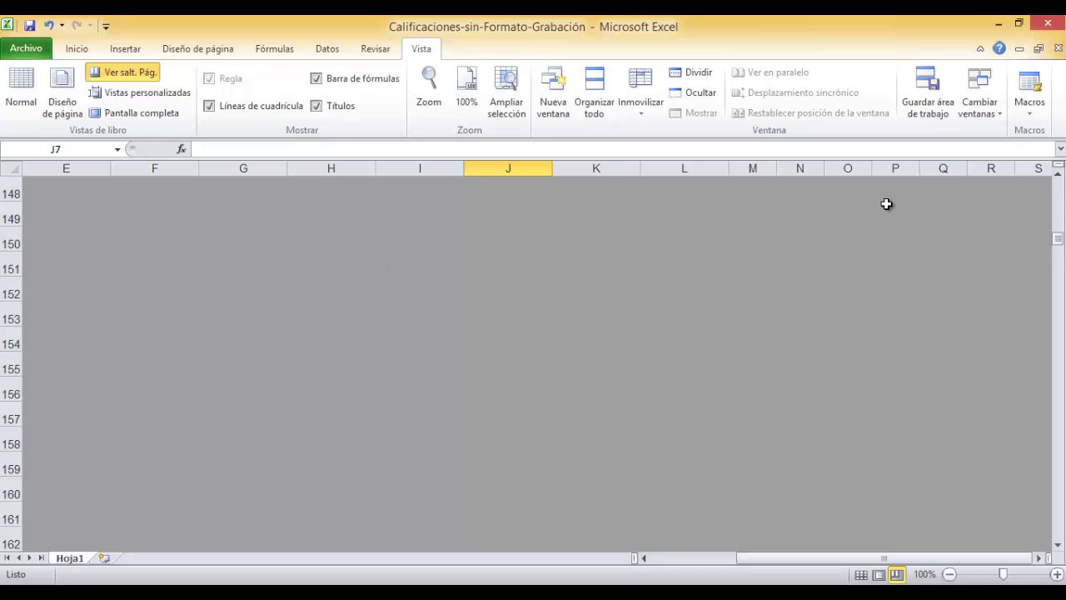
left_click_drag(1060, 240, 1058, 184)
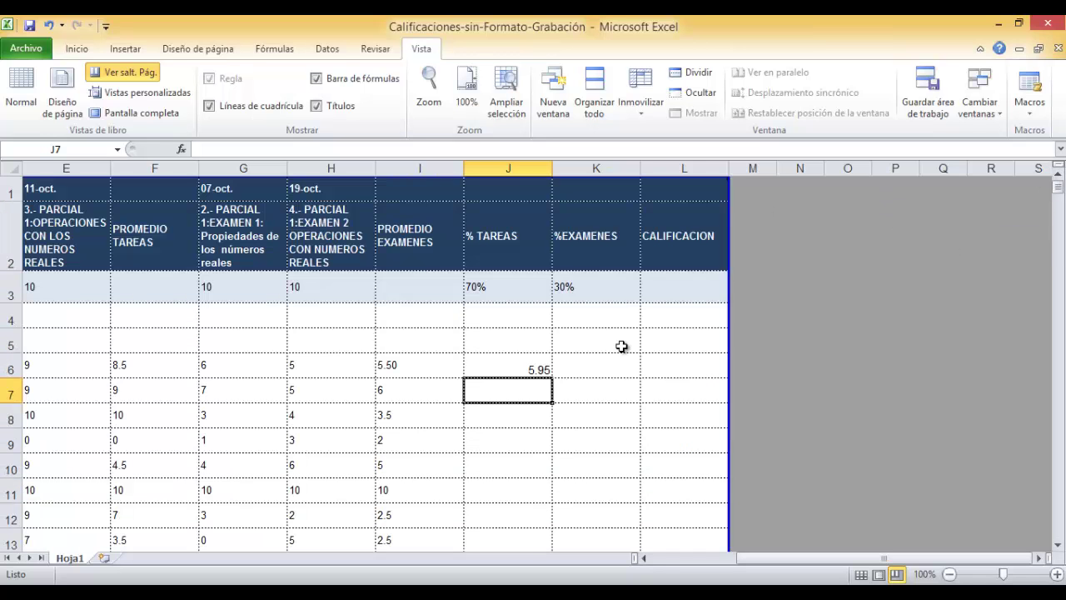
Calculate the weighted exam grade in K6 with the formula =I6*K3.
left_click_drag(621, 345, 618, 353)
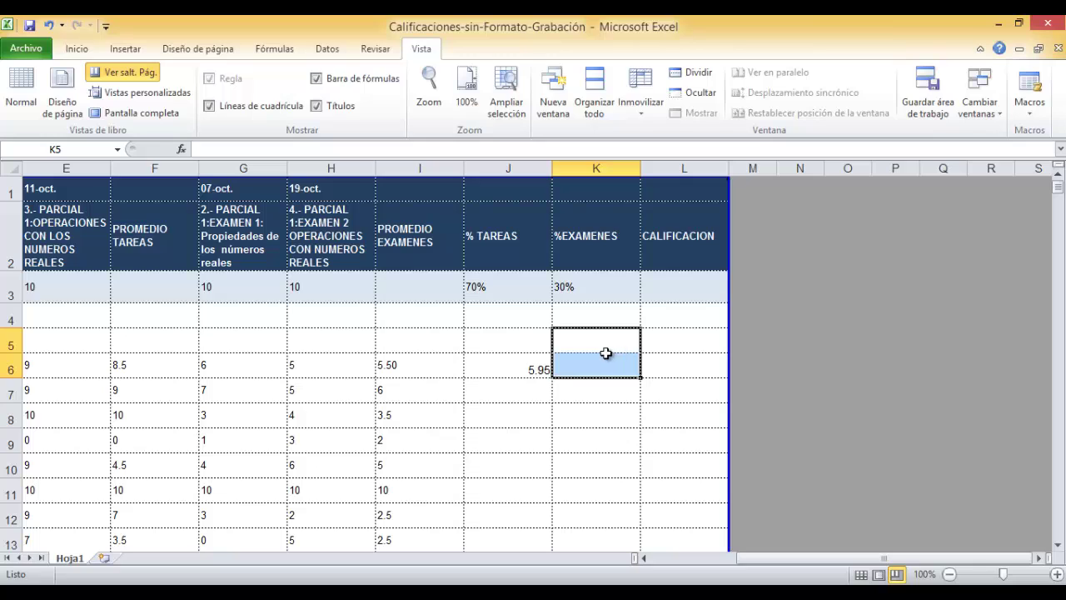
left_click(519, 364)
left_click(607, 367)
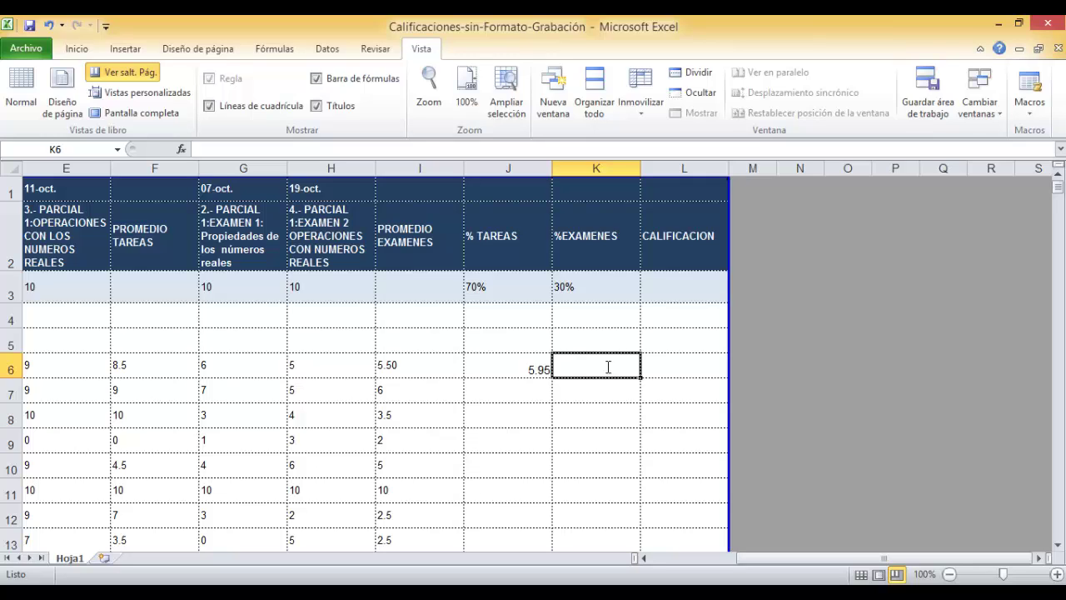
type("=")
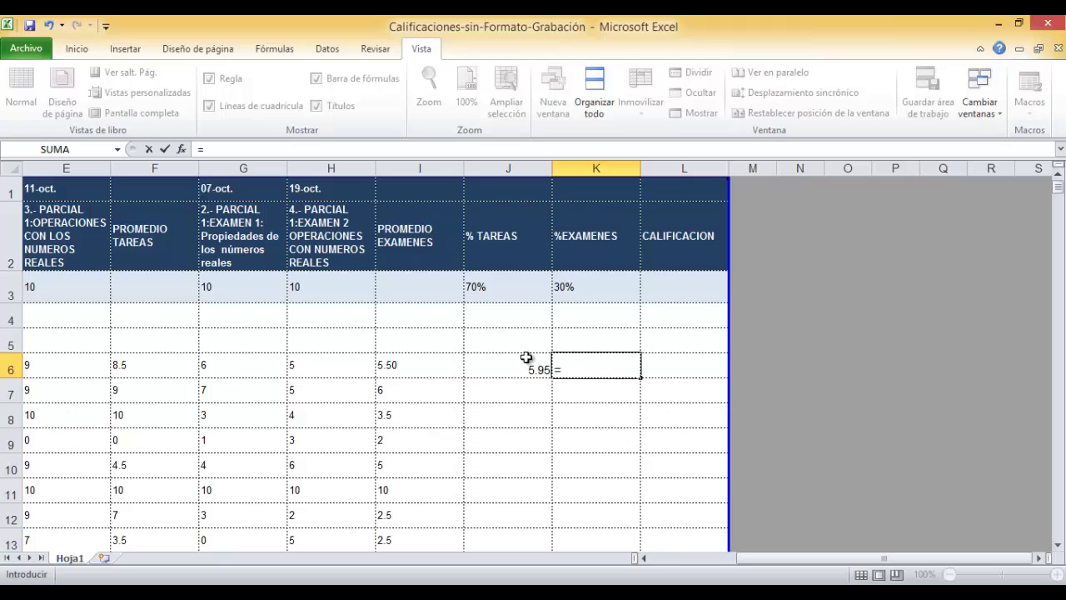
left_click(430, 373)
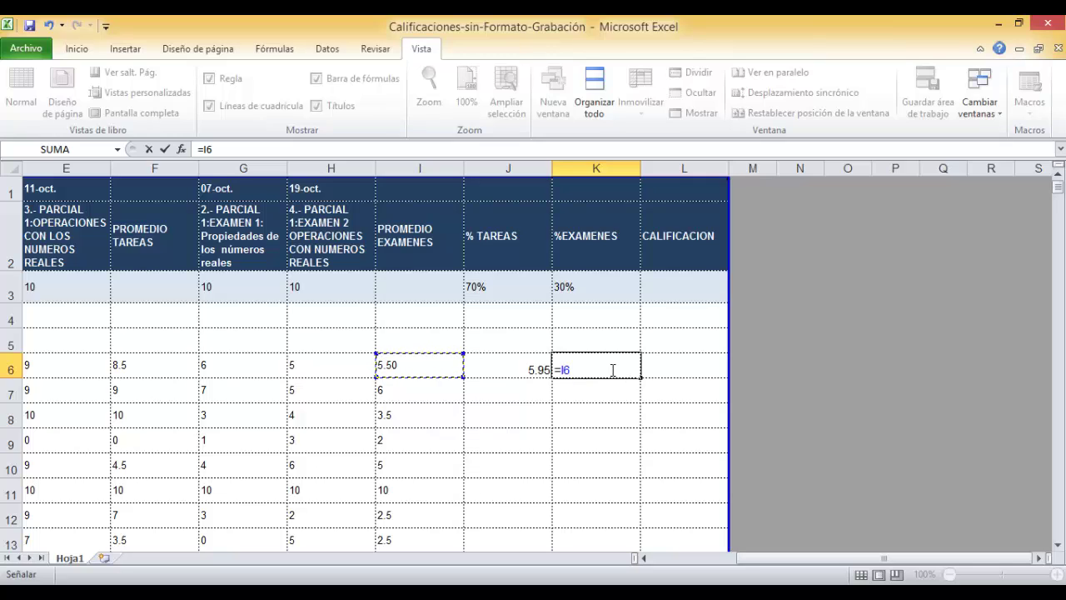
type("*")
left_click(597, 288)
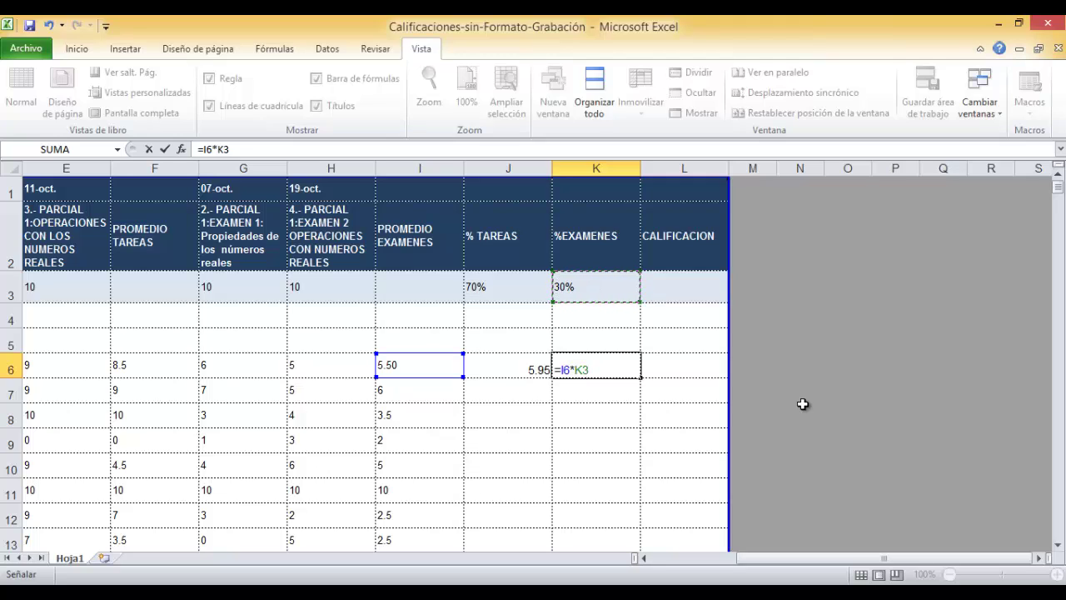
key("Return")
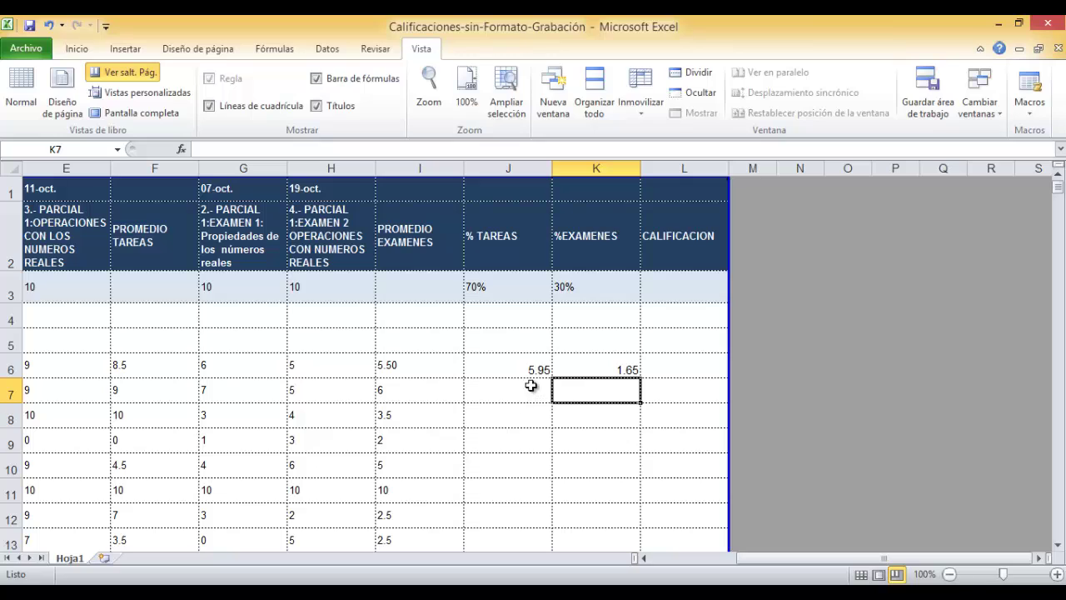
Try copying the relative-reference formula in J6 down through J8.
left_click(541, 369)
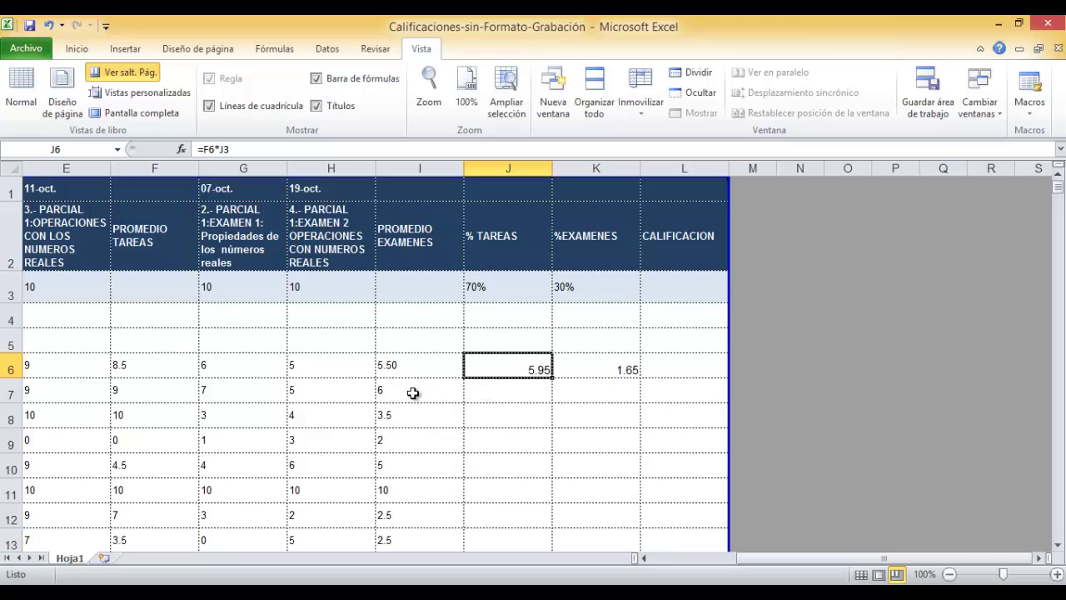
left_click(141, 391)
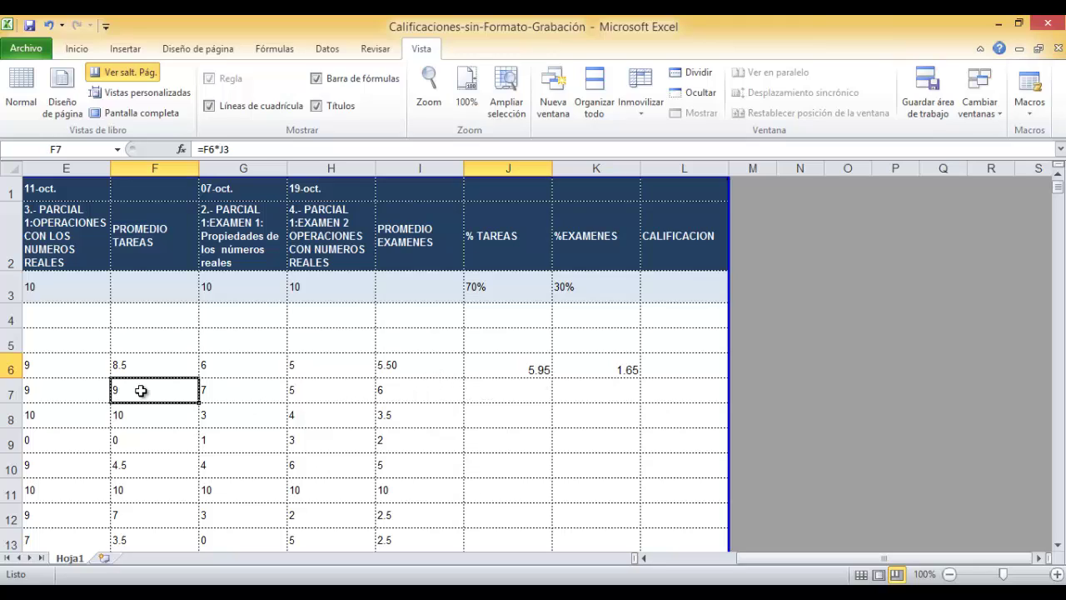
left_click(484, 292)
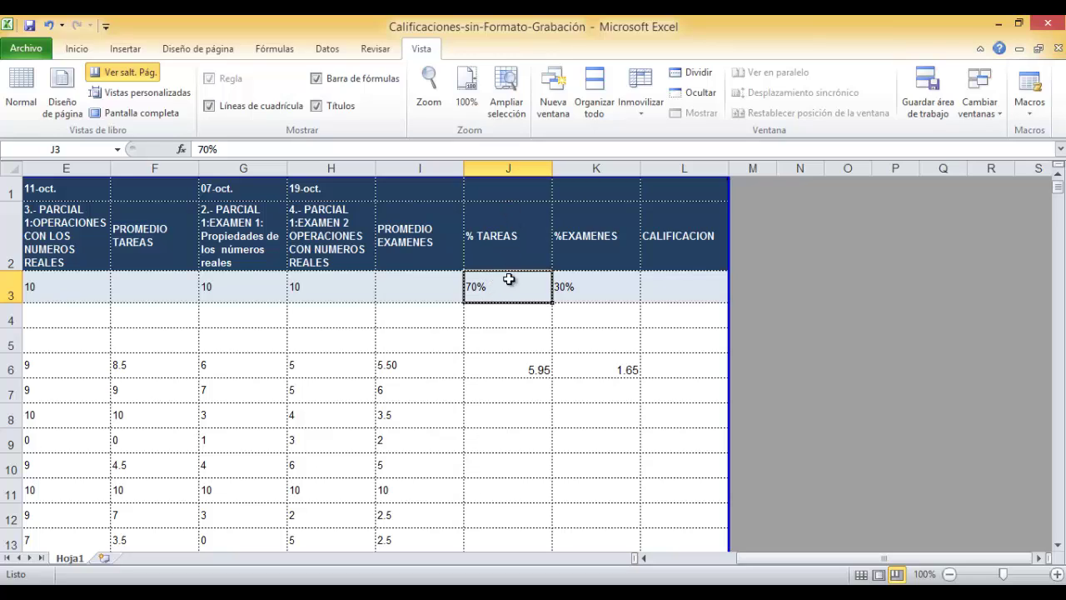
left_click(133, 392)
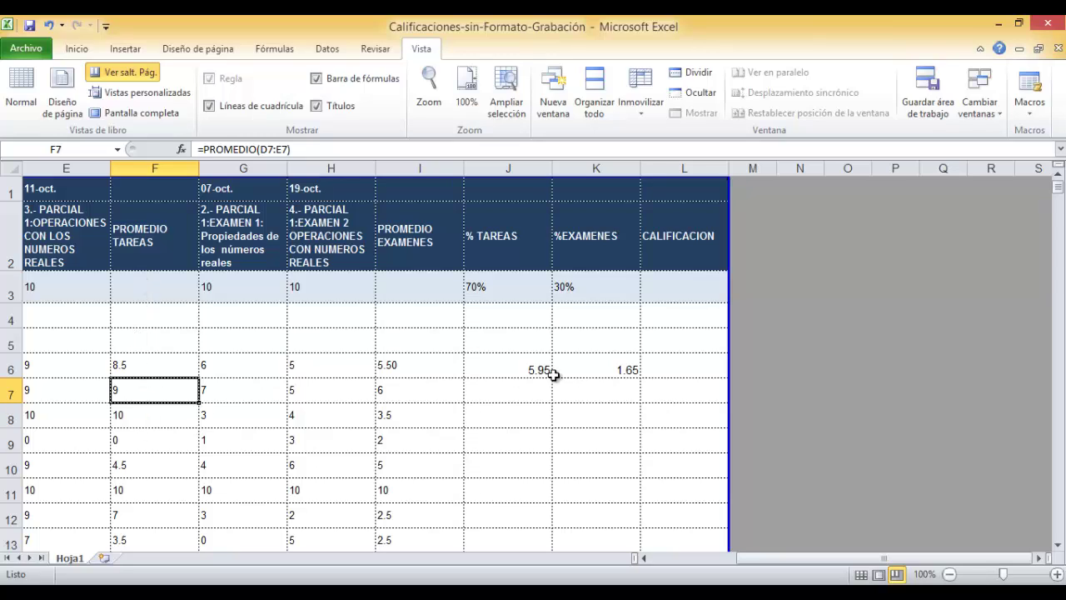
left_click(520, 366)
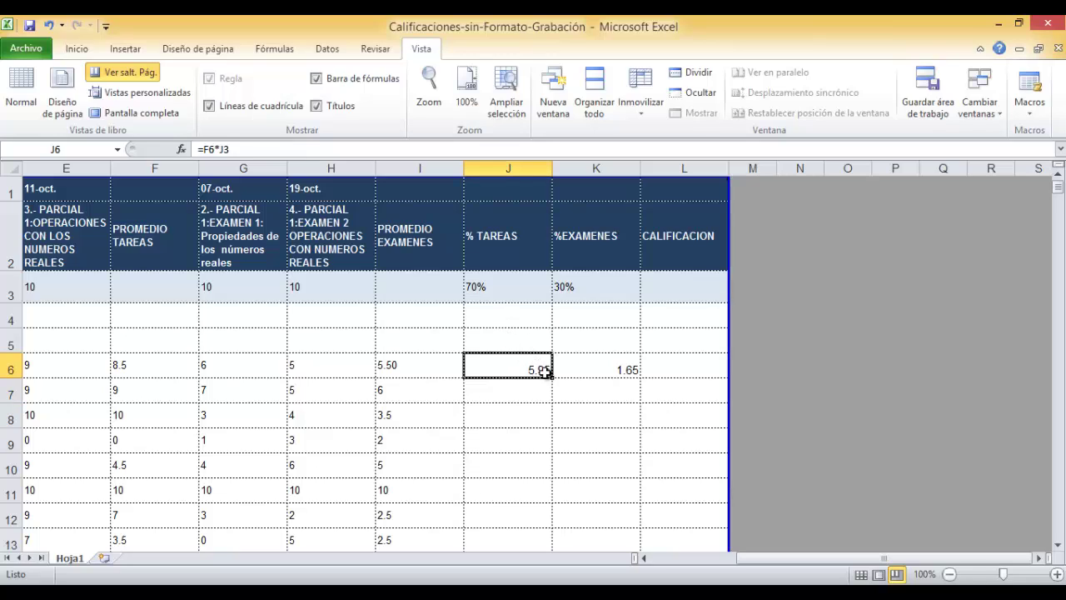
left_click_drag(553, 378, 546, 425)
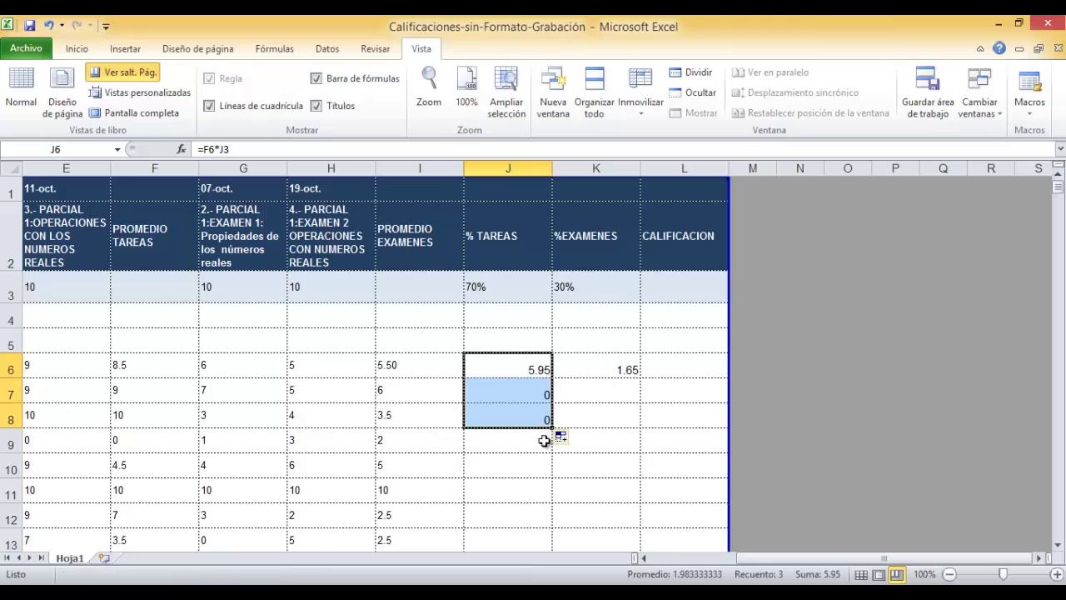
left_click(540, 464)
Examine which cells the copied formula in J7 refers to.
left_click(517, 395)
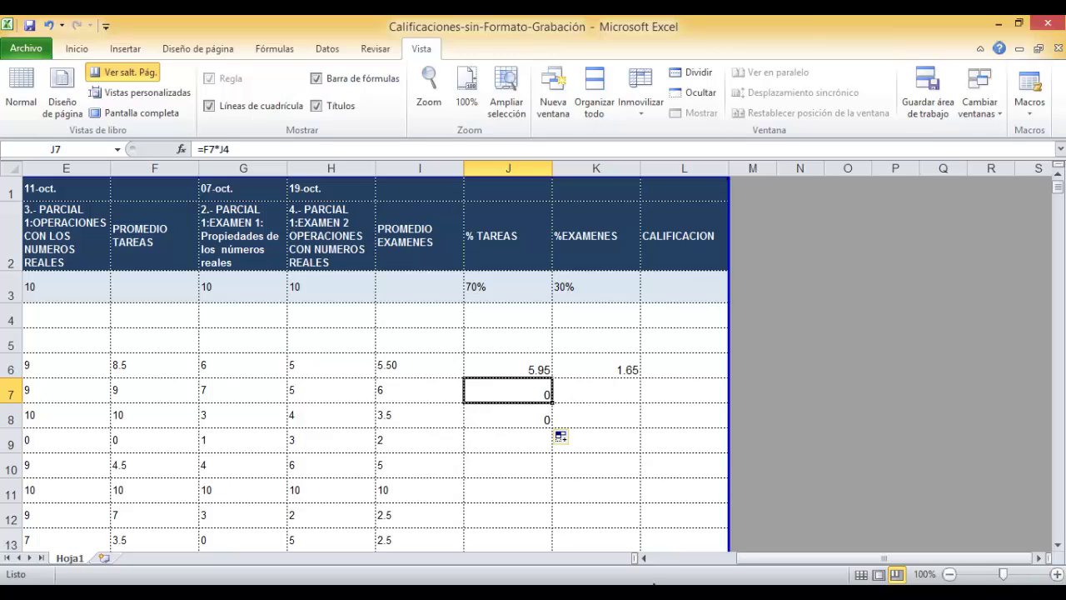
double_click(510, 392)
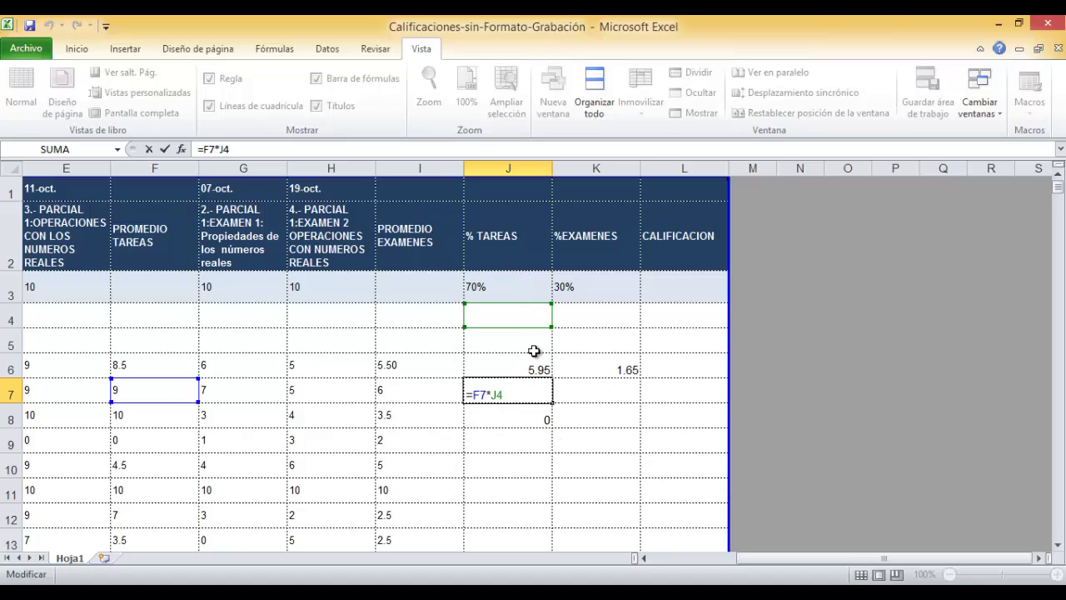
key("ctrl+Return")
Make the weight reference in J6 absolute so the formula reads =F6*$J$3, and check it.
left_click(528, 366)
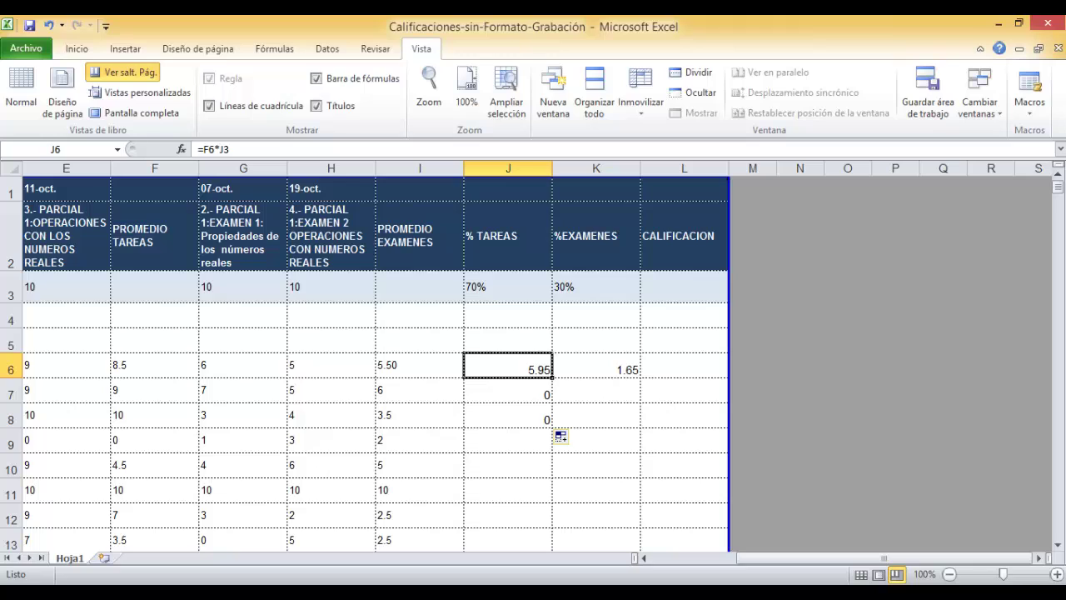
double_click(523, 367)
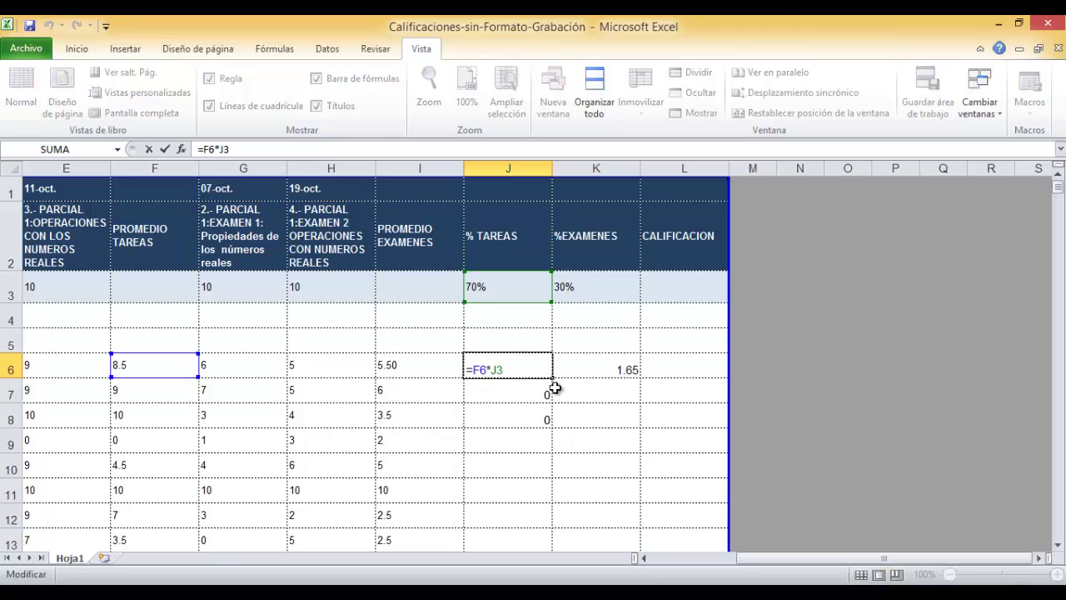
key("Left")
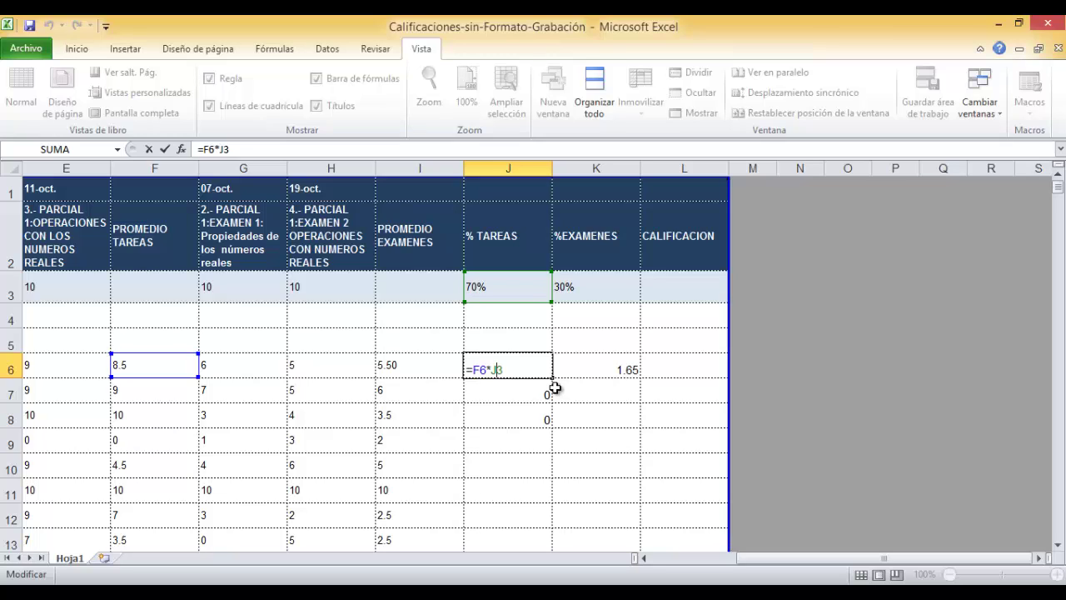
key("F4")
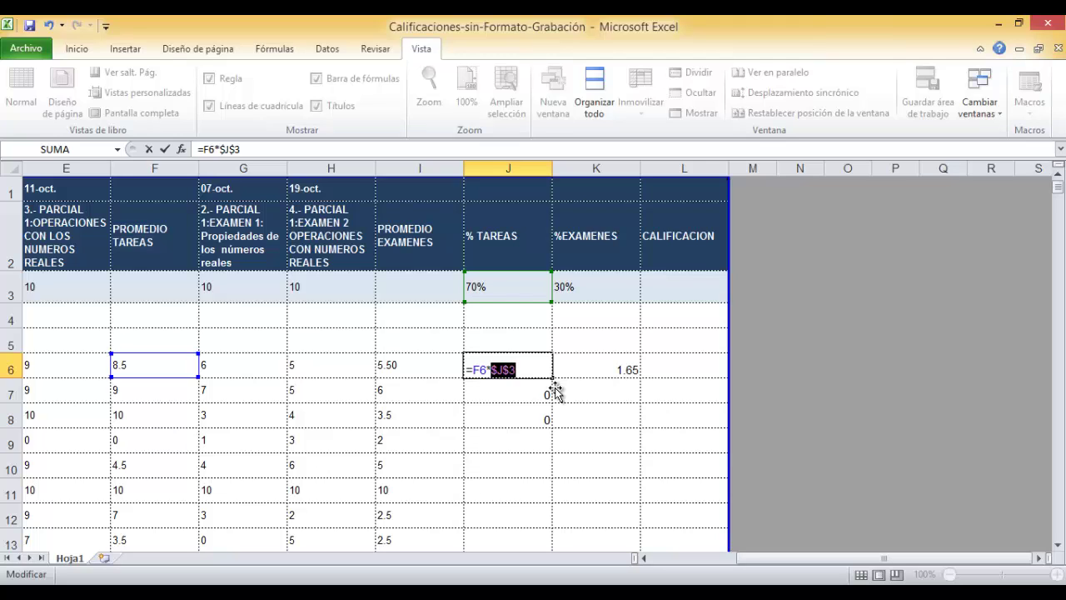
key("Return")
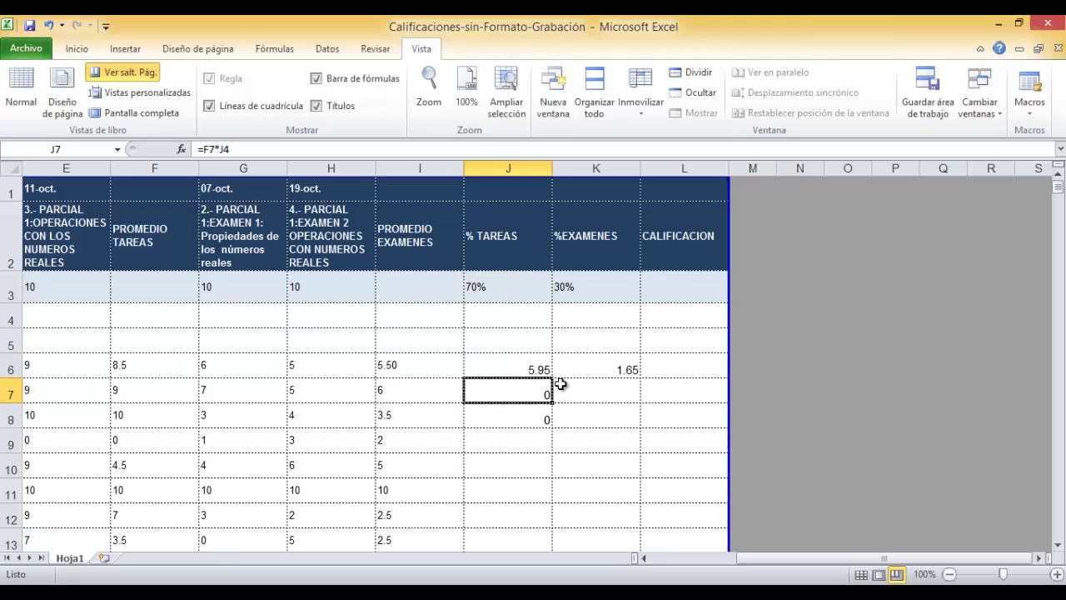
double_click(528, 365)
double_click(528, 364)
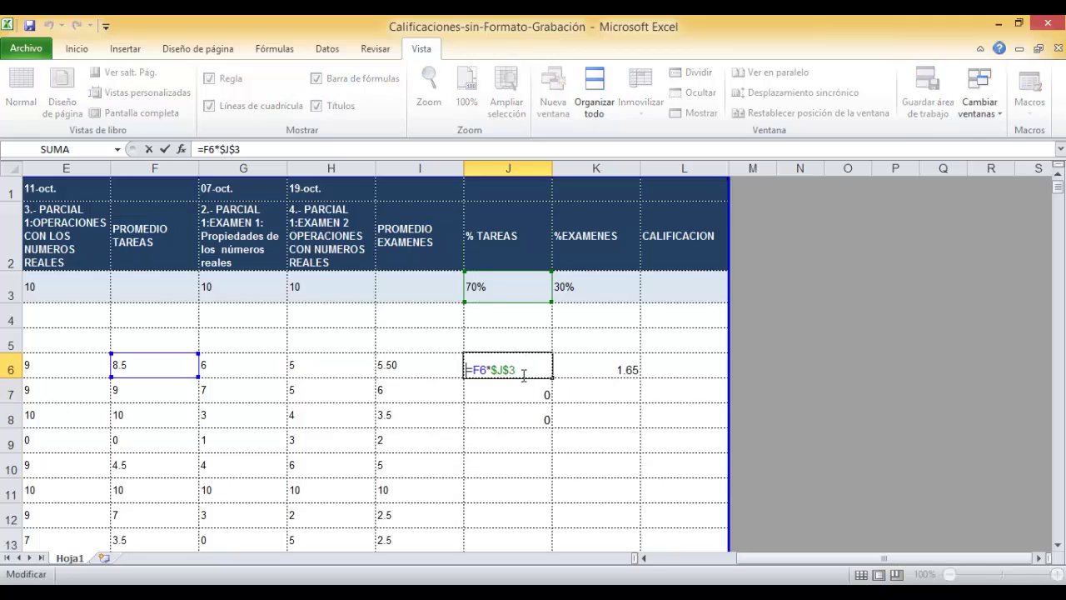
key("Return")
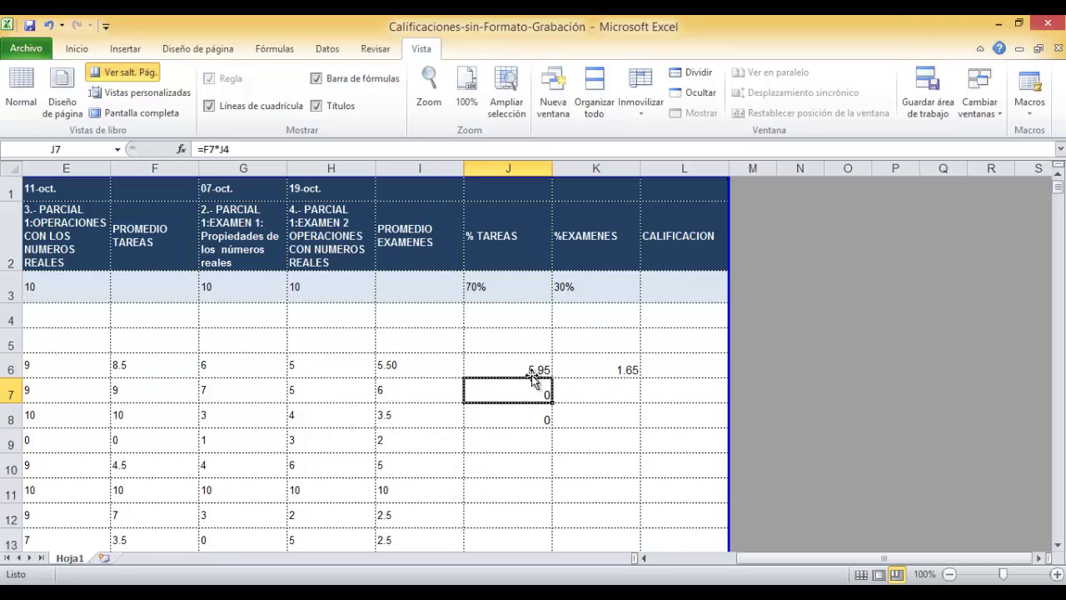
Fill the absolute-reference formula from J6 down through J8 and check the formula in J7.
left_click(535, 372)
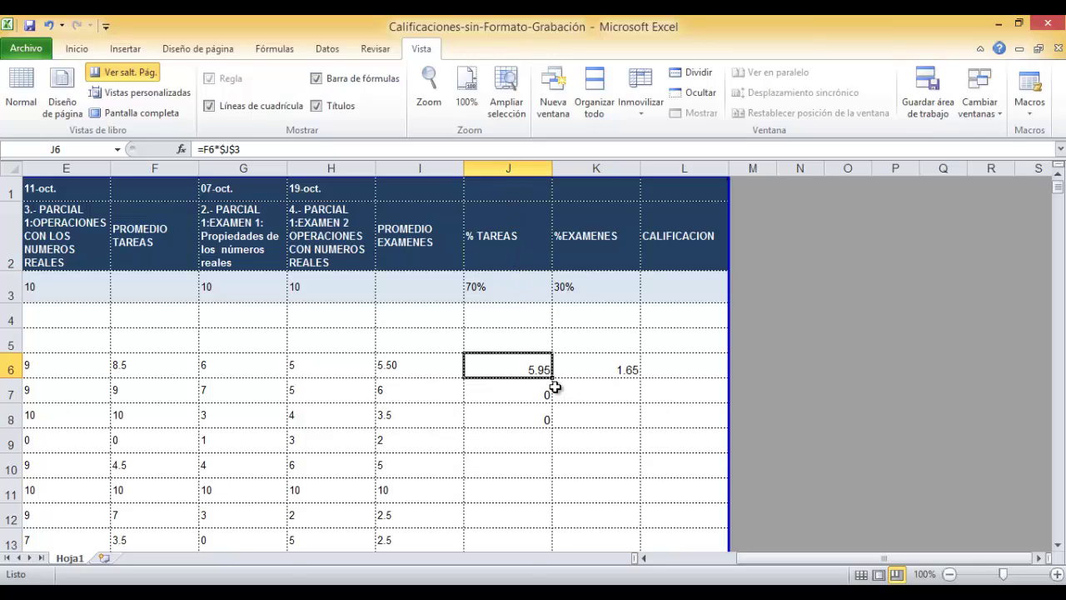
left_click_drag(554, 381, 546, 421)
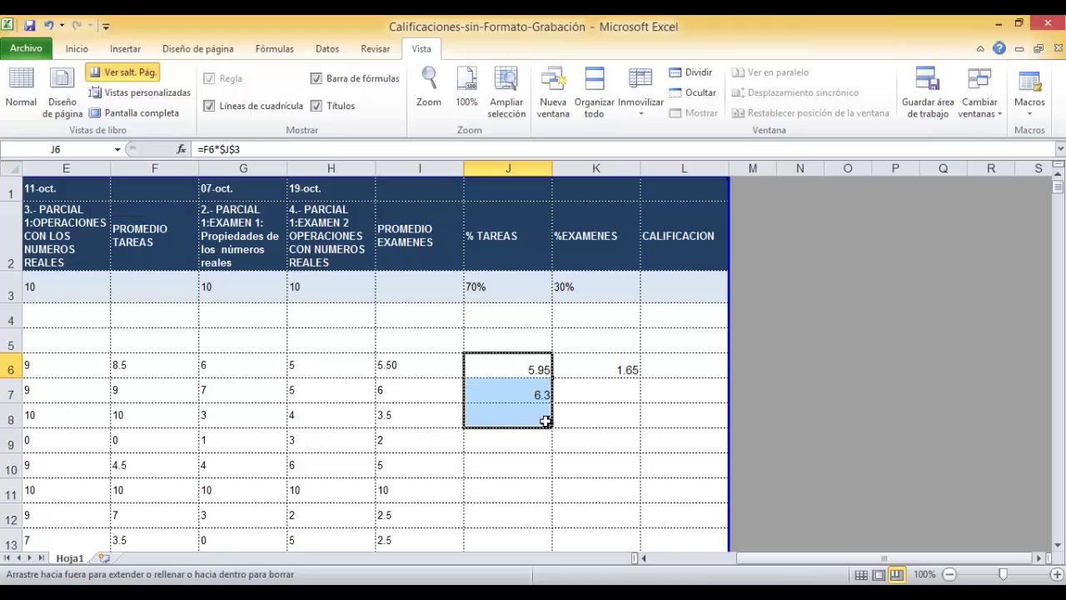
left_click(518, 388)
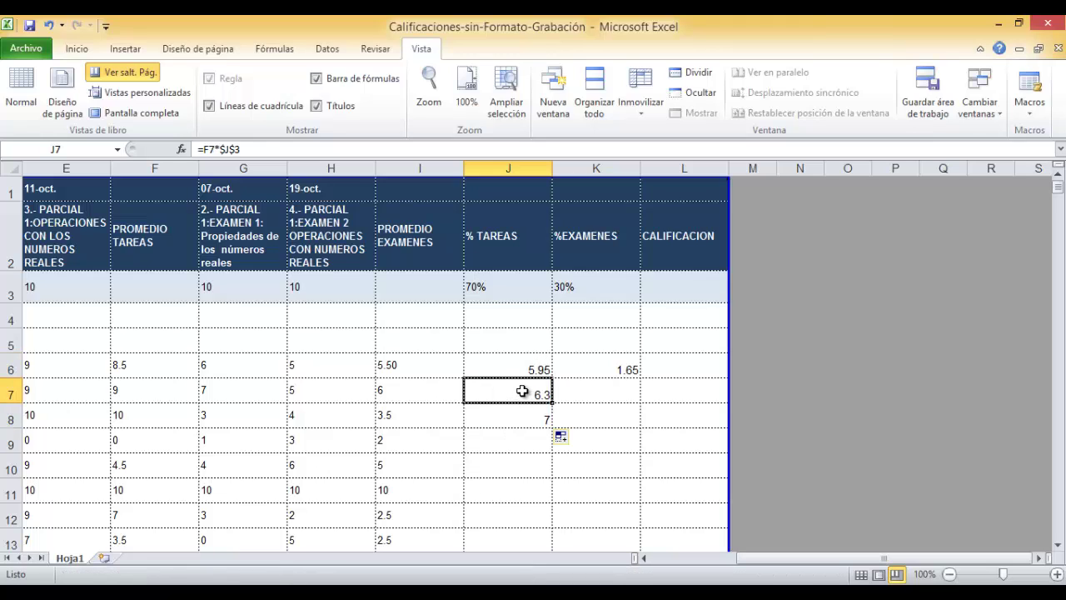
Check which cells the copied % TAREAS formulas in J7 and J8 refer to.
double_click(518, 397)
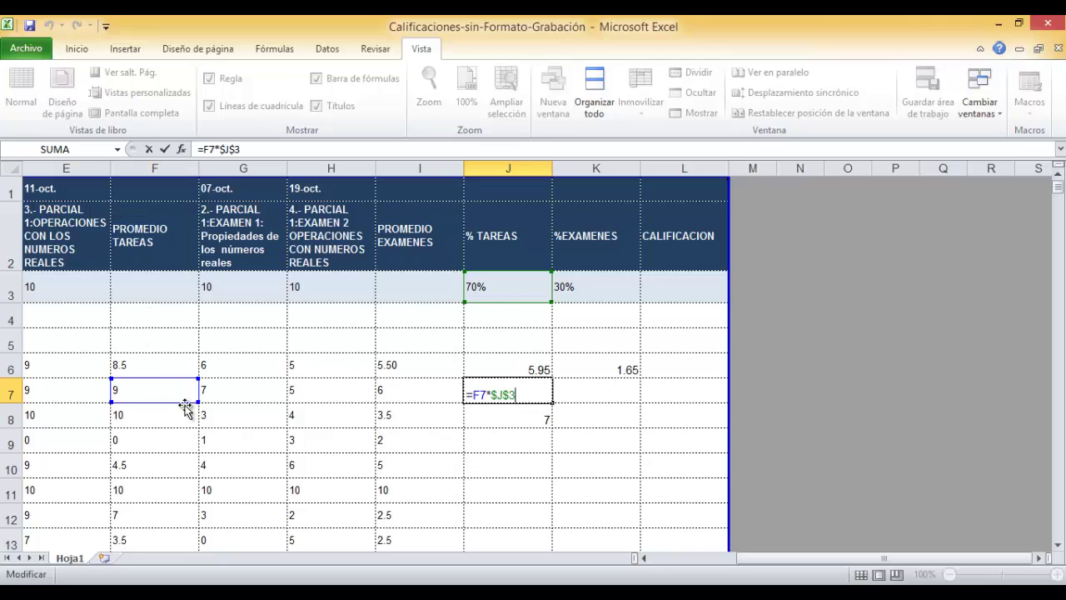
left_click(529, 419)
double_click(500, 419)
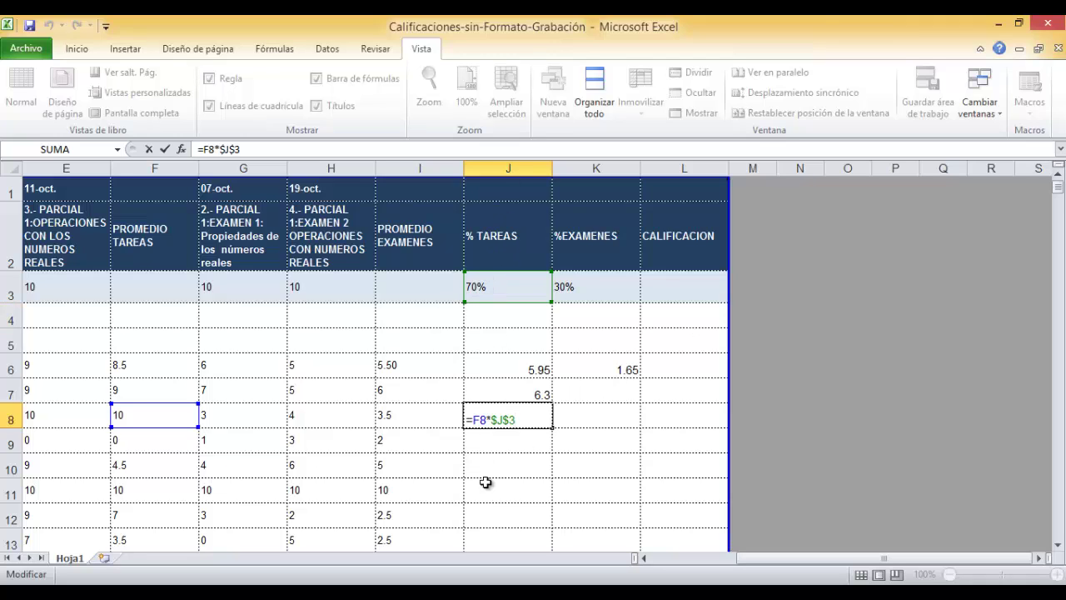
key("Return")
Fill the % TAREAS formula from J6 down through J38 and check the references in J38.
left_click(535, 364)
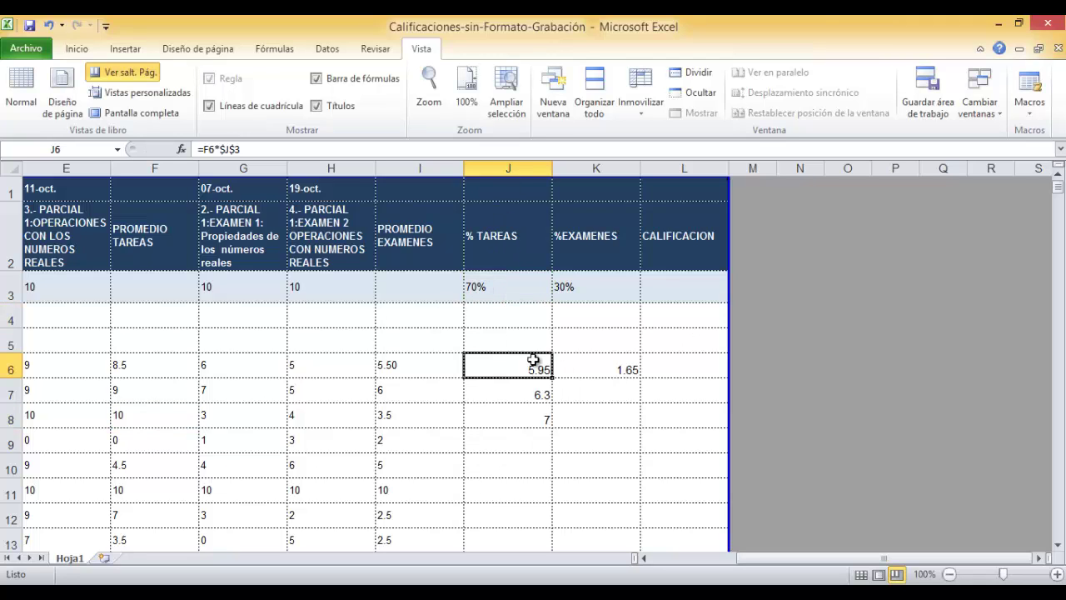
left_click_drag(551, 377, 545, 517)
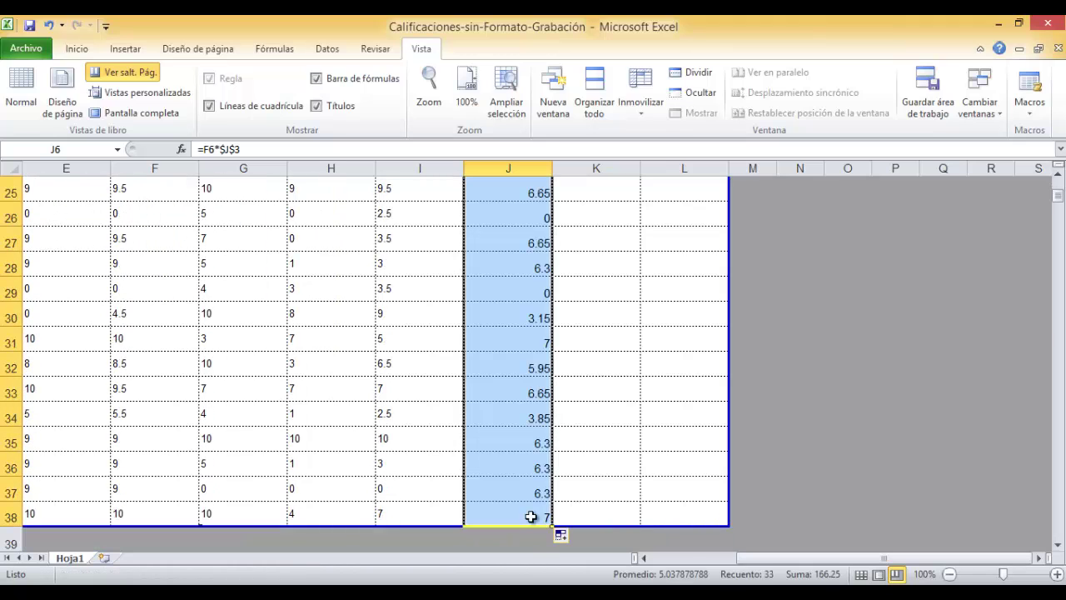
left_click(531, 517)
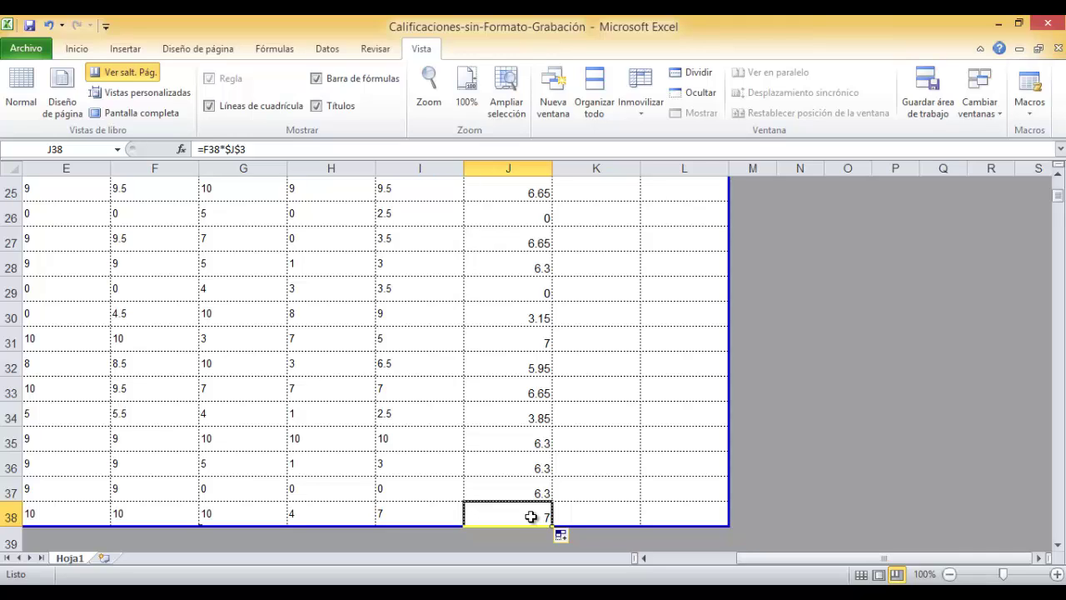
double_click(530, 517)
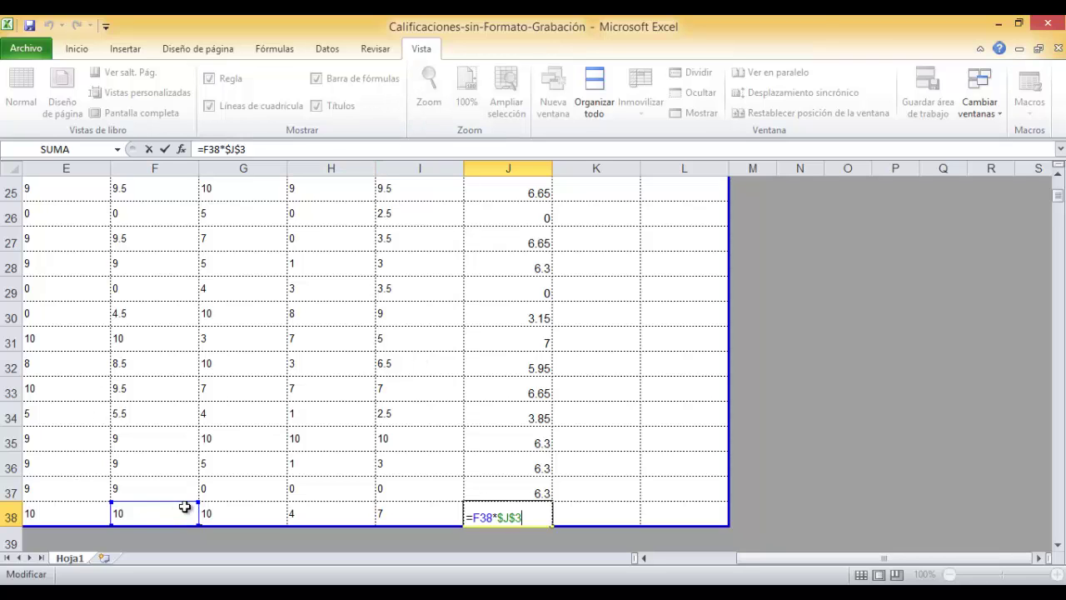
key("Return")
Make the exam weight reference in K6 absolute so the formula reads =I6*$K$3.
scroll(535, 442, "up", 7)
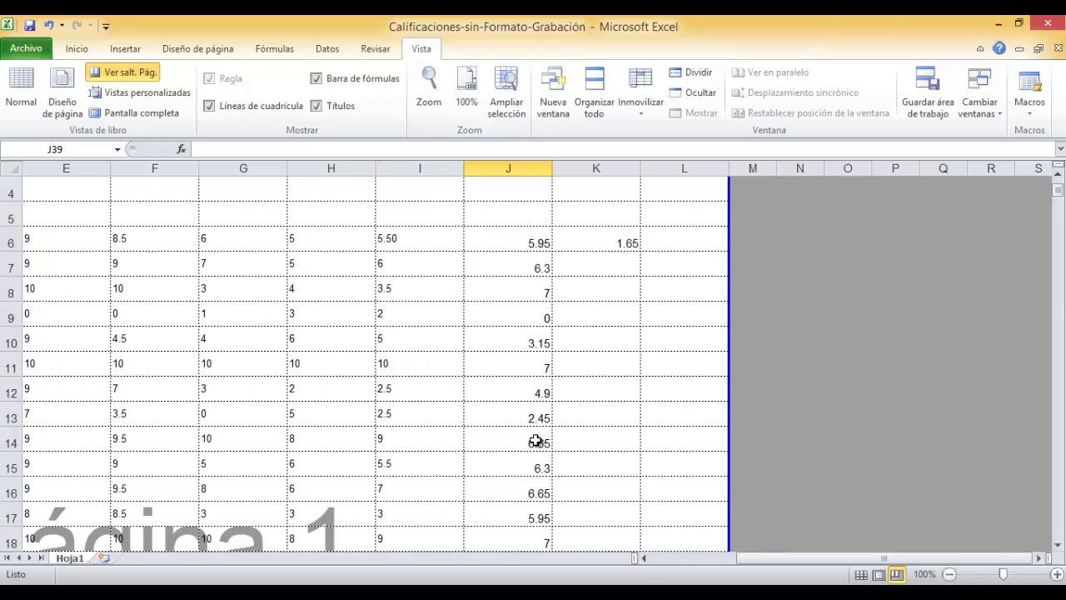
scroll(536, 442, "up", 1)
left_click(613, 360)
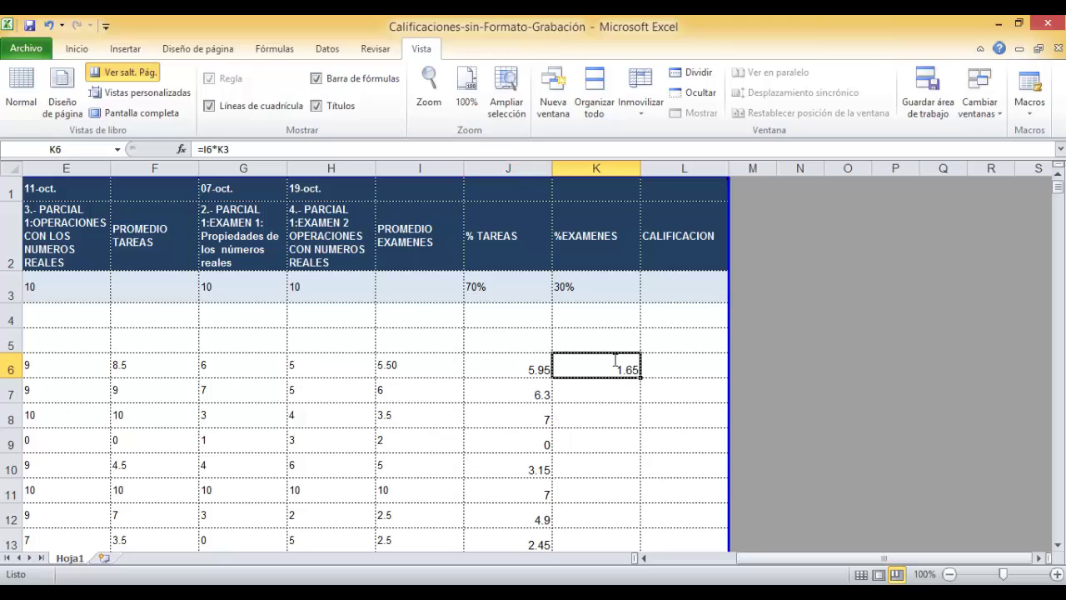
double_click(614, 359)
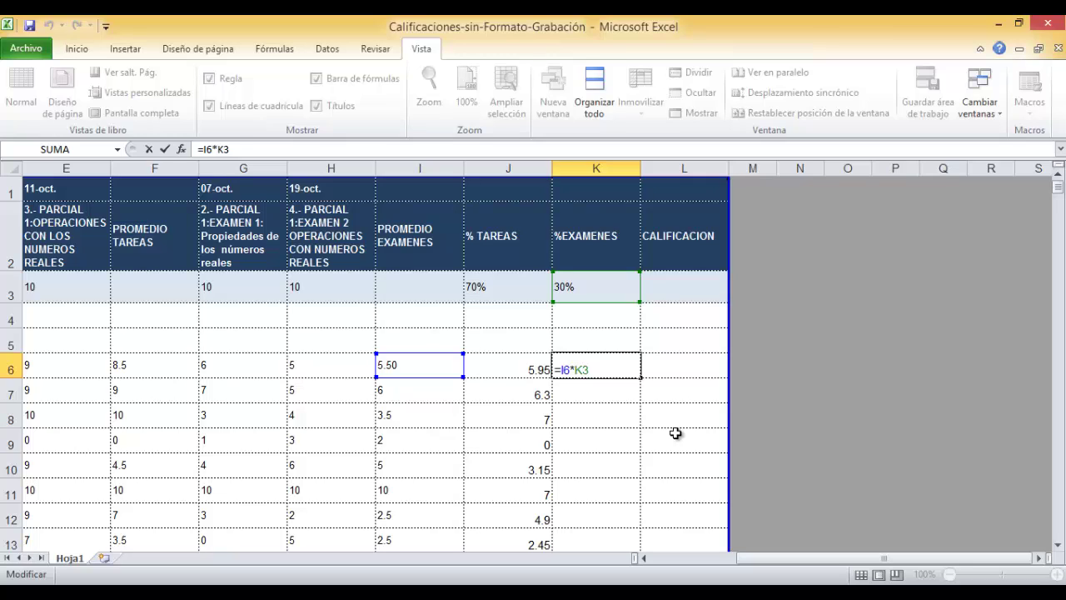
key("F4")
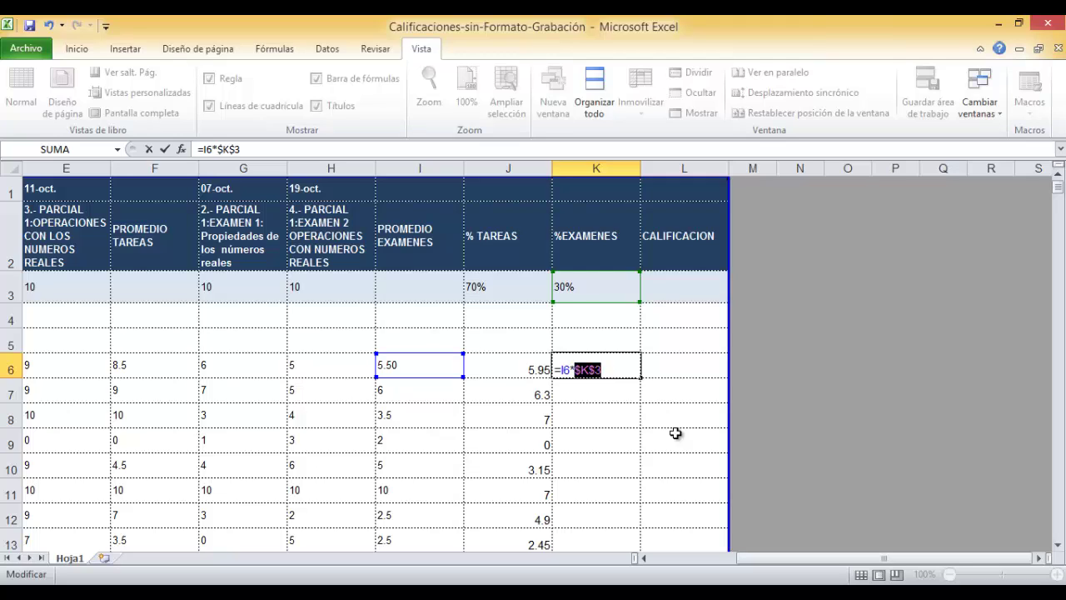
key("Return")
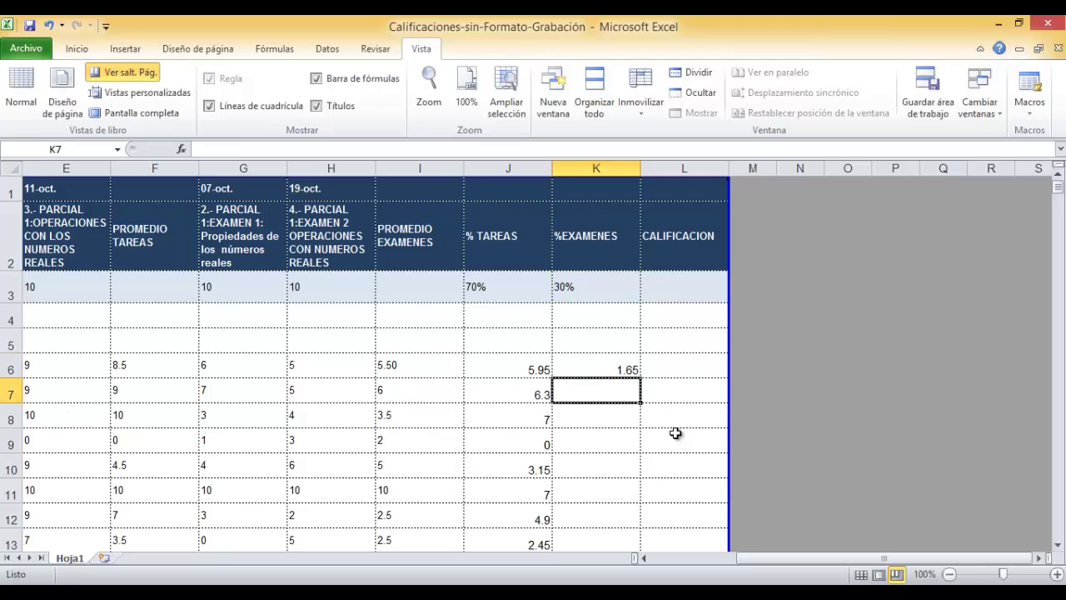
Fill the %EXAMENES formula from K6 down through K38 and check the references in K38.
left_click(613, 367)
left_click_drag(640, 377, 638, 525)
scroll(702, 511, "up", 4)
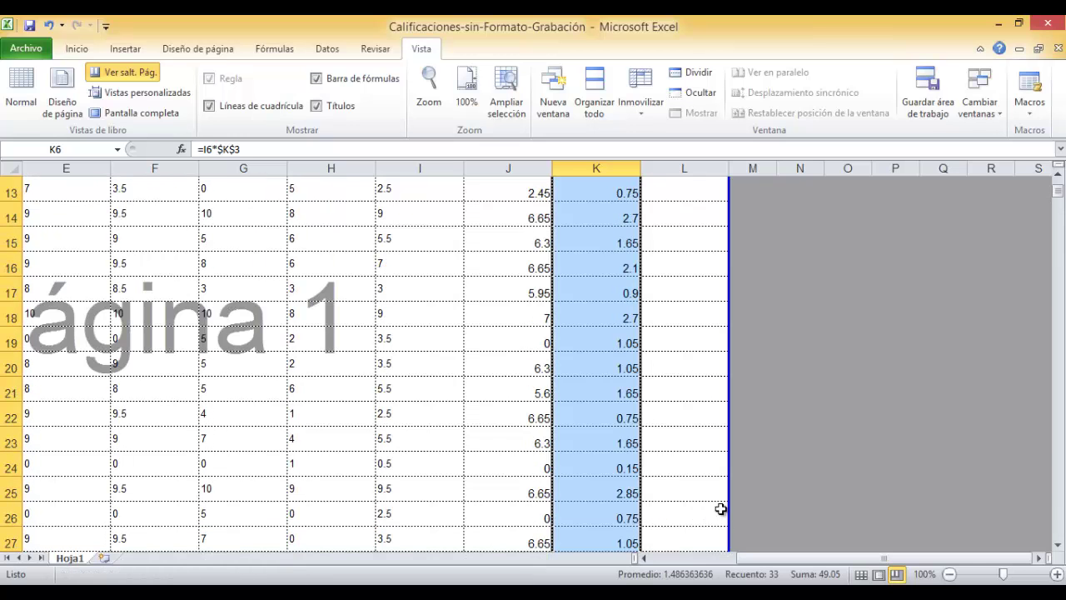
scroll(720, 509, "down", 2)
left_click(690, 488)
double_click(605, 446)
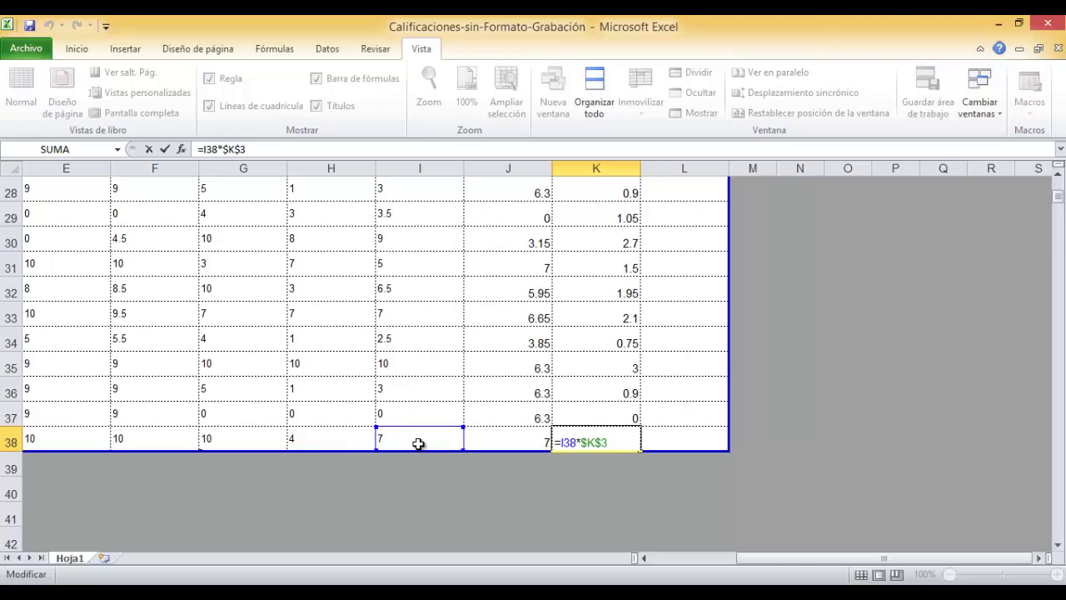
key("Return")
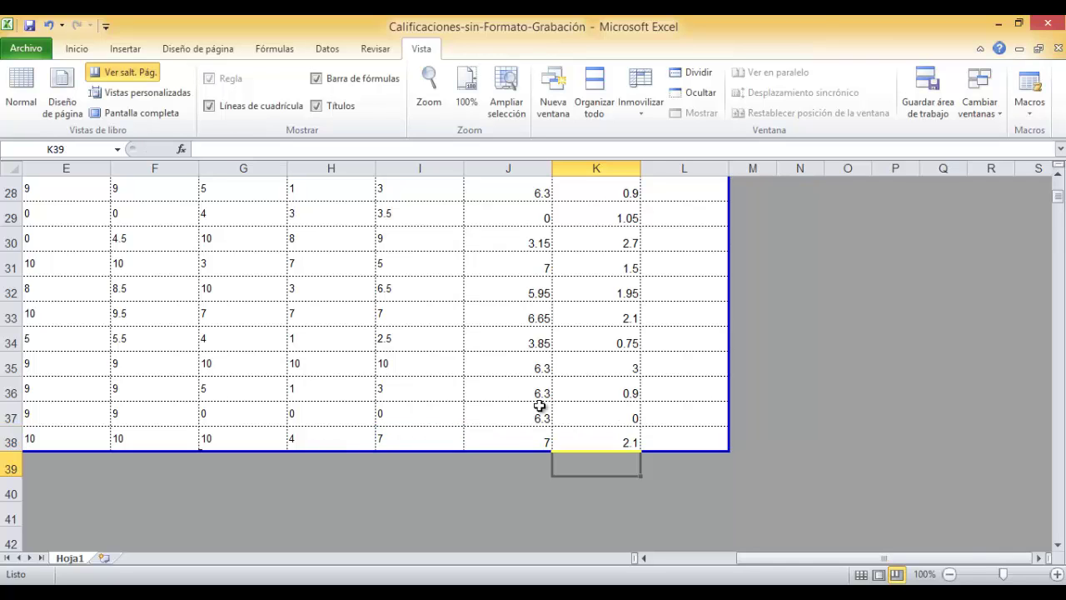
Enter the formula =J6+K6 in L6 to add the weighted homework and exam scores under CALIFICACION.
scroll(542, 408, "up", 9)
left_click(609, 298)
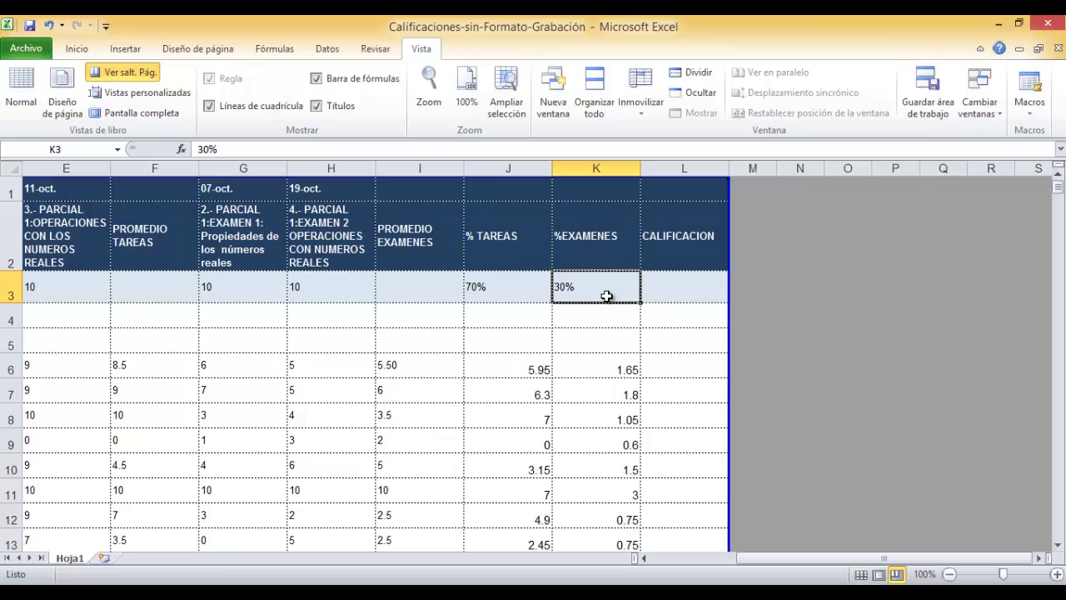
left_click(659, 366)
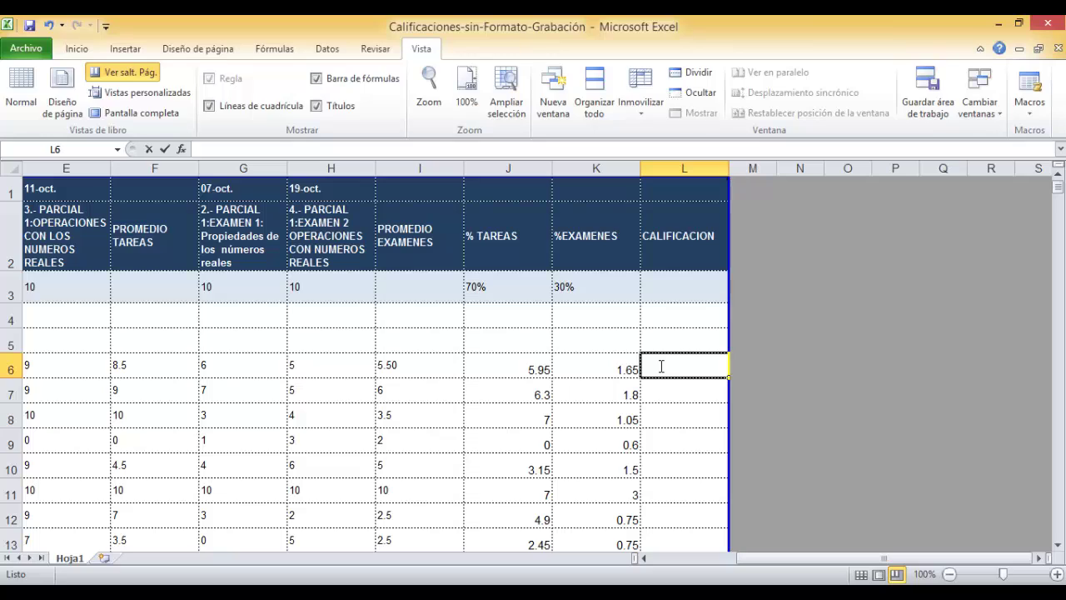
type("=")
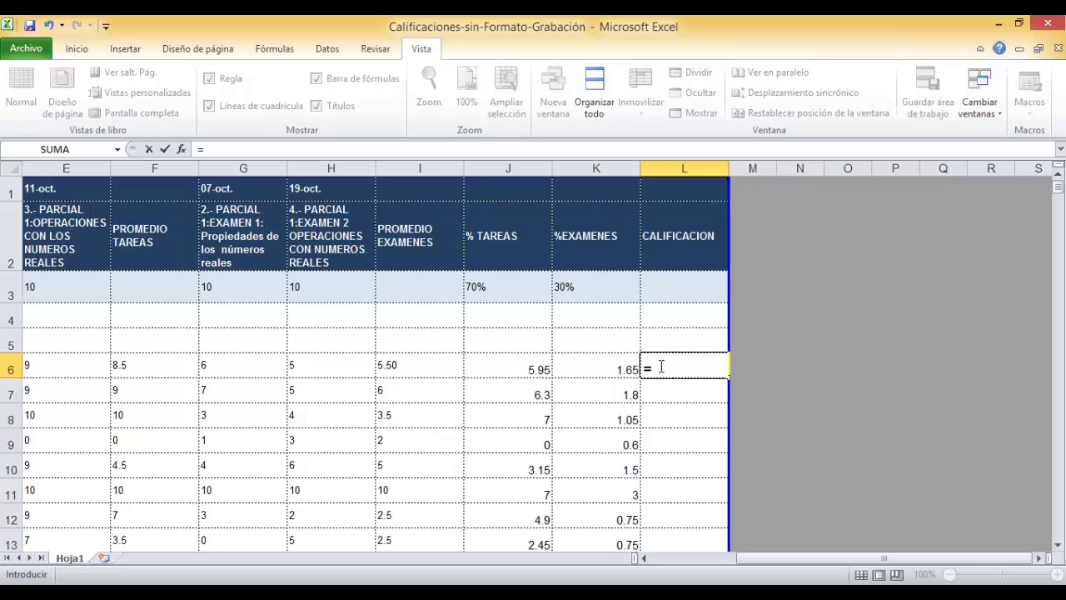
left_click(492, 368)
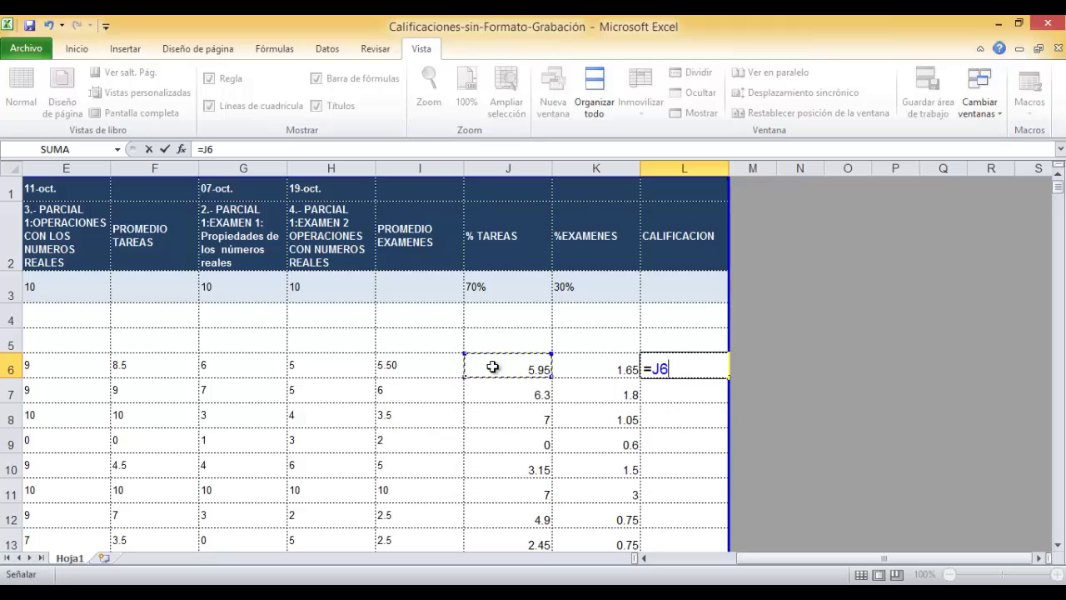
type("+")
left_click(565, 360)
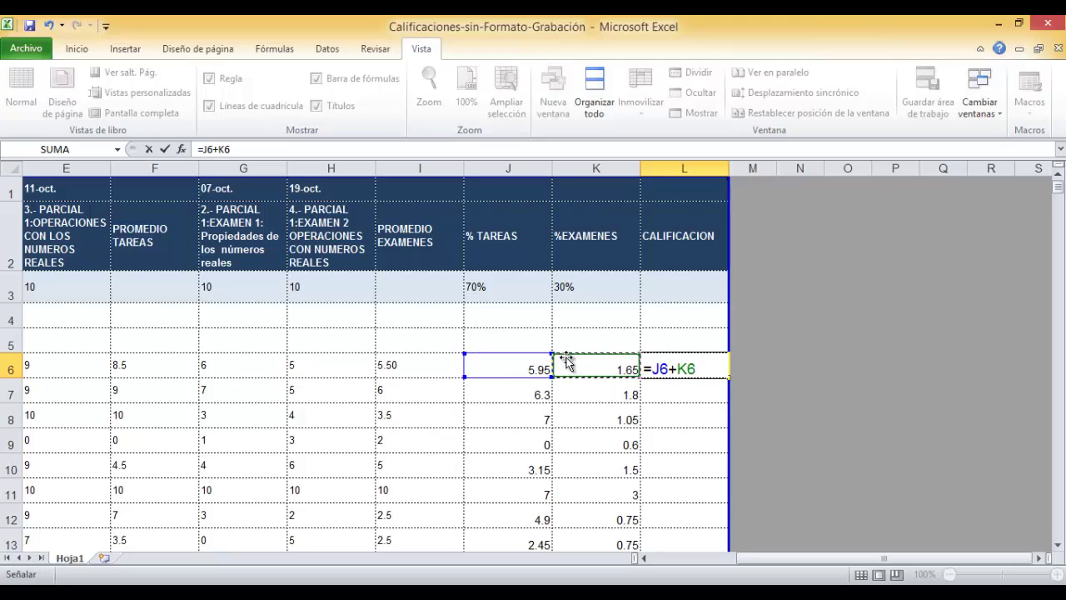
key("Return")
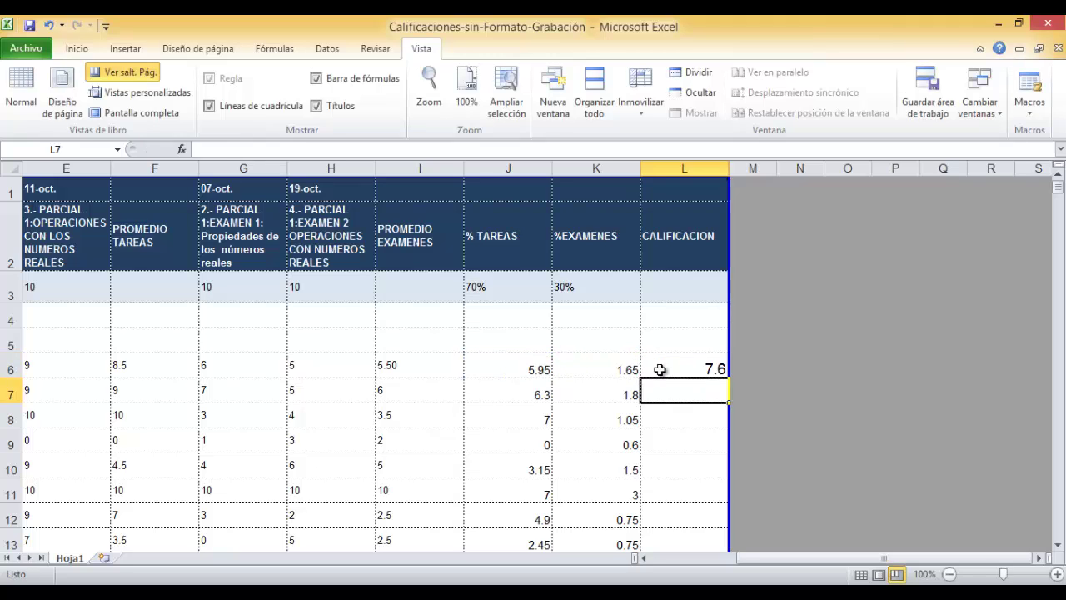
Fill the CALIFICACION formula from L6 down through L38 and check the references in L38.
left_click(660, 369)
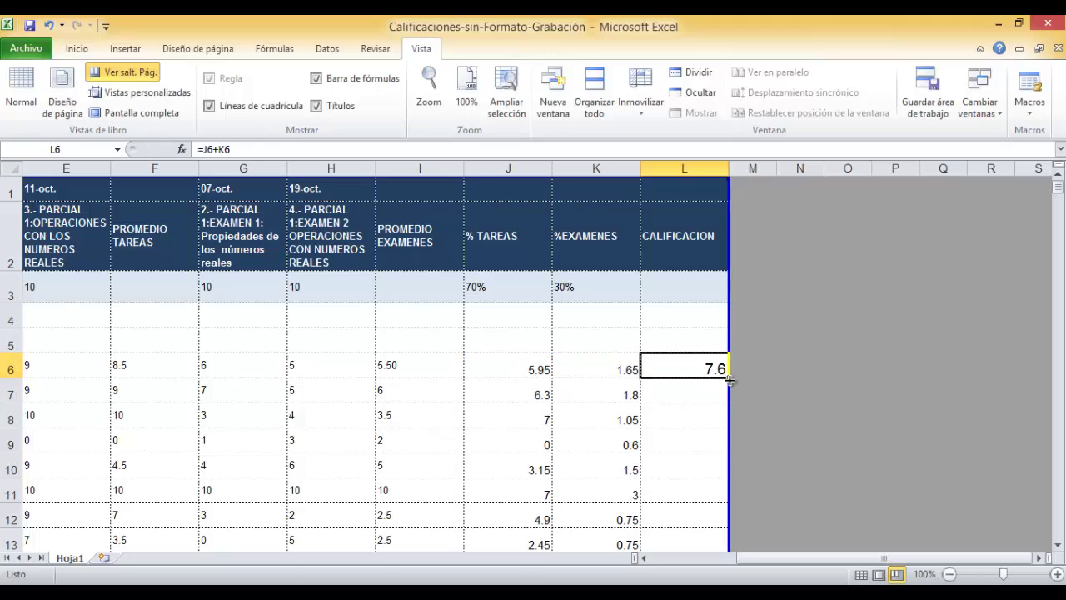
left_click_drag(729, 380, 715, 516)
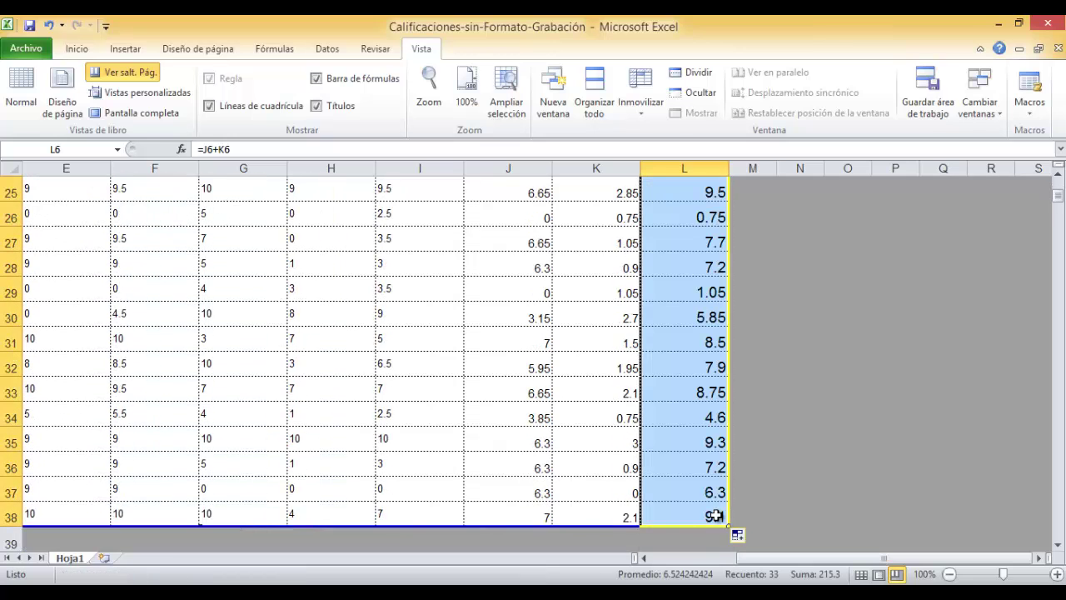
left_click(715, 516)
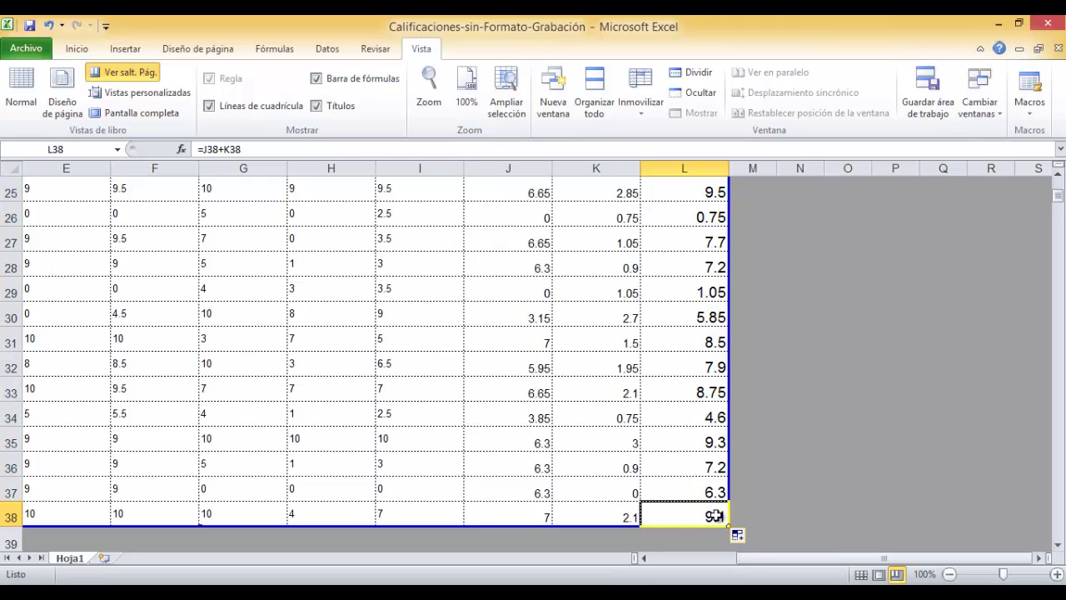
double_click(668, 512)
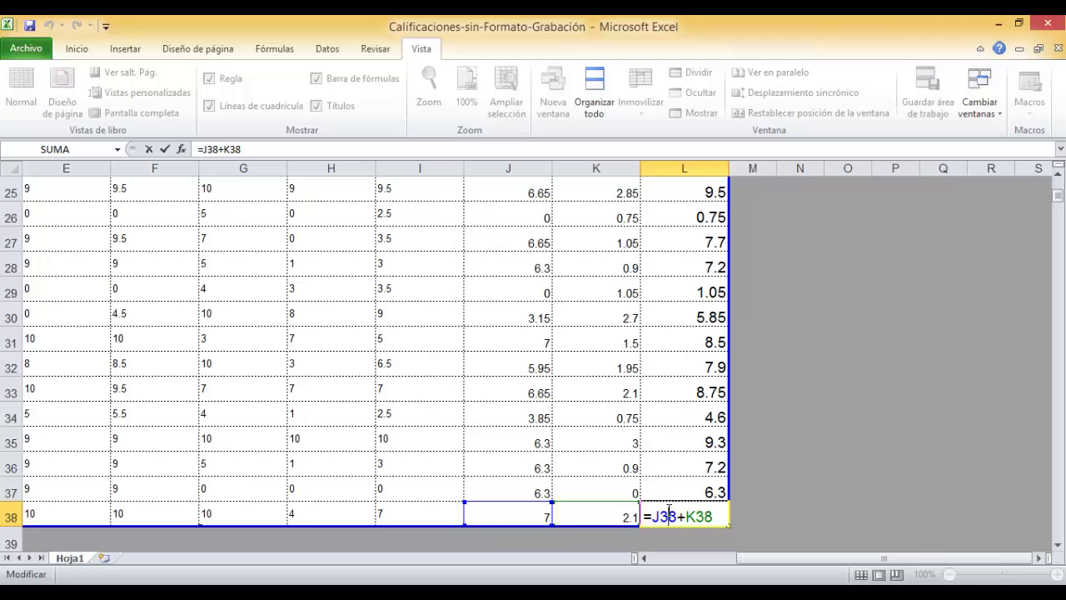
key("Return")
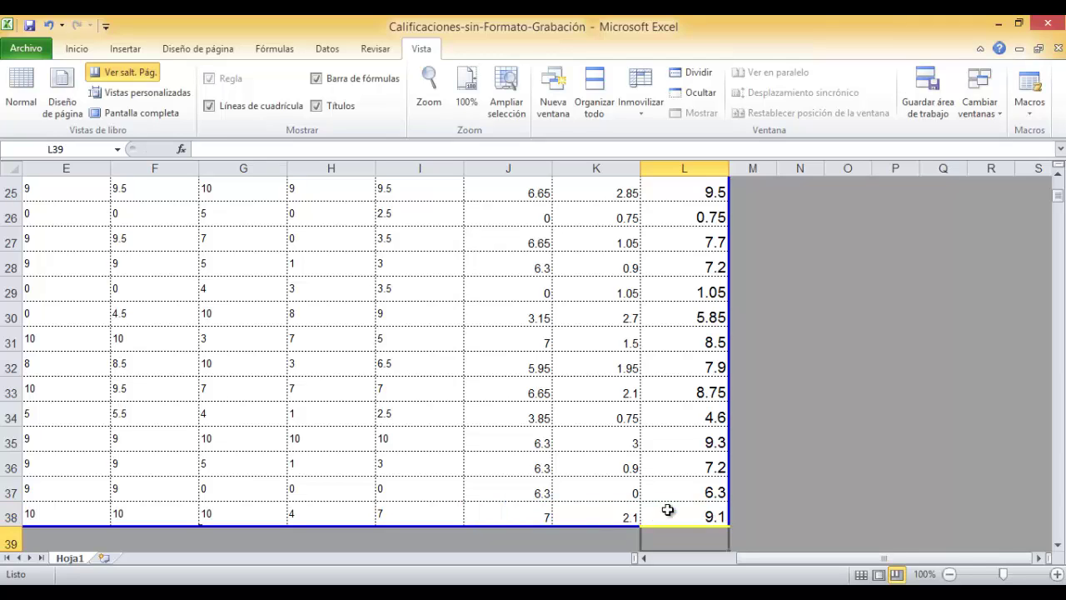
Review the final grades throughout the CALIFICACION column, examining rows 35 and 11 and the weighted homework score in J11.
left_click(668, 510)
scroll(685, 465, "up", 2)
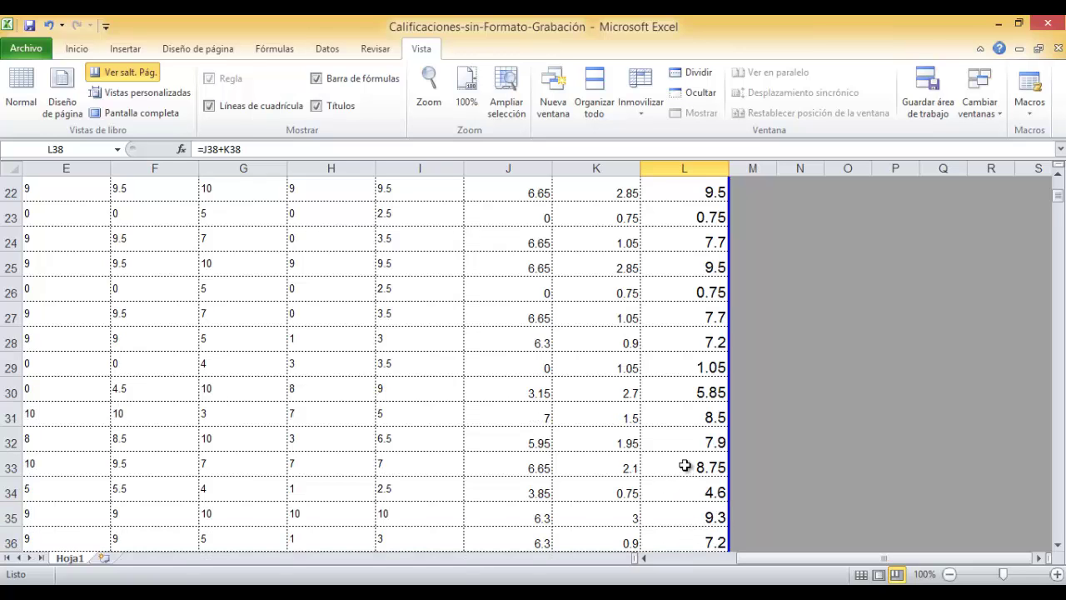
scroll(685, 465, "up", 2)
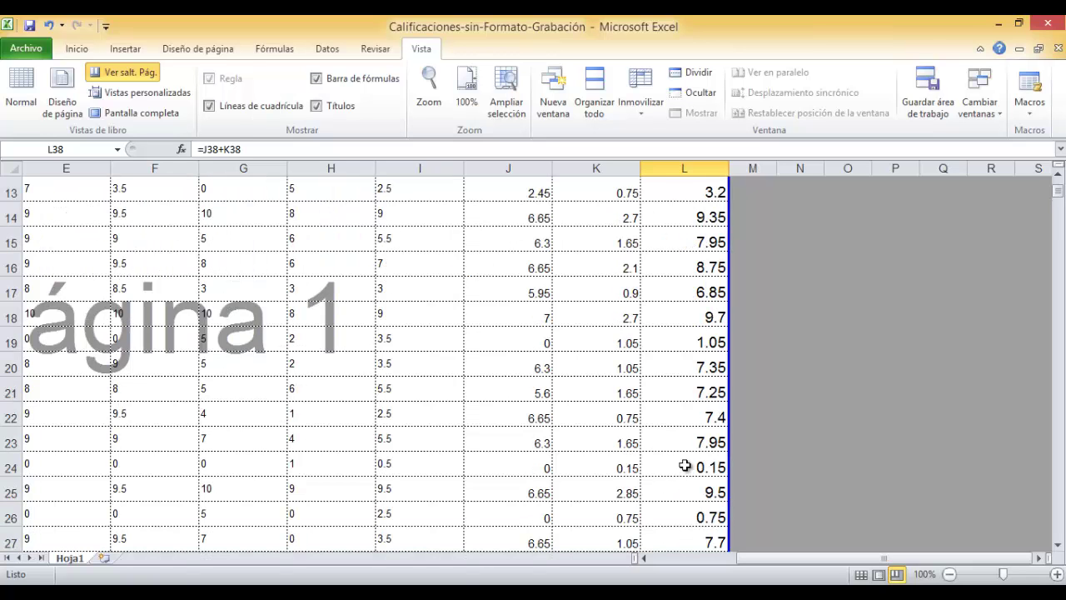
scroll(685, 465, "up", 4)
scroll(683, 465, "down", 1)
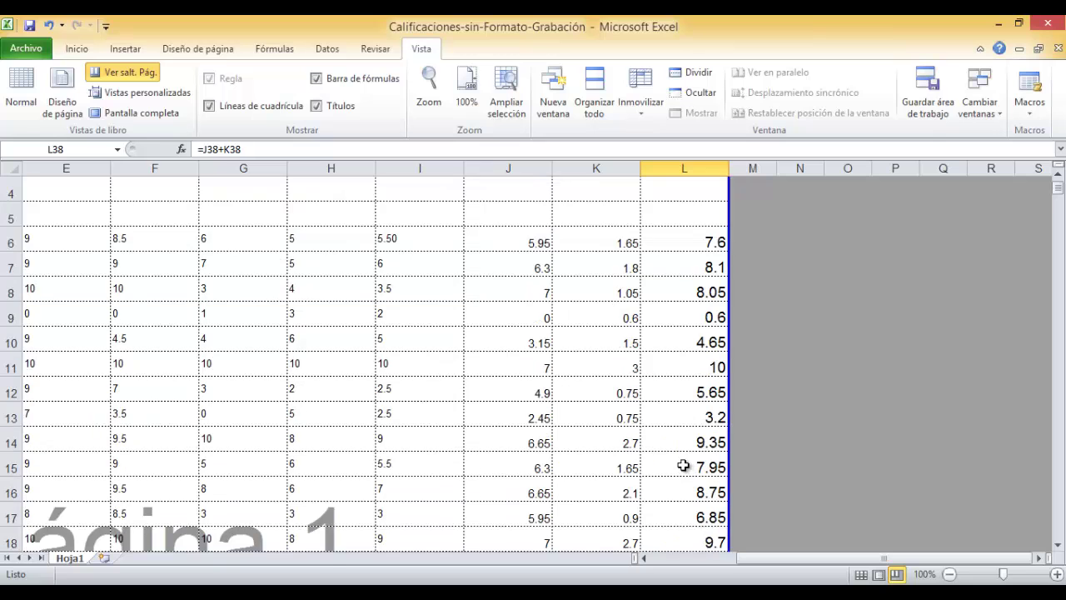
scroll(685, 464, "down", 3)
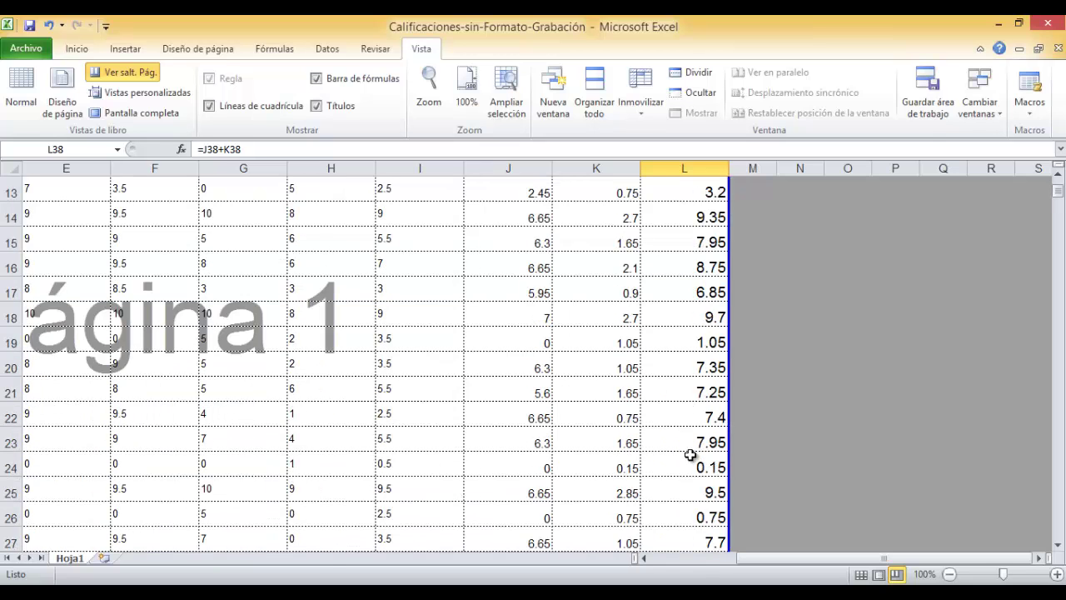
scroll(691, 455, "down", 3)
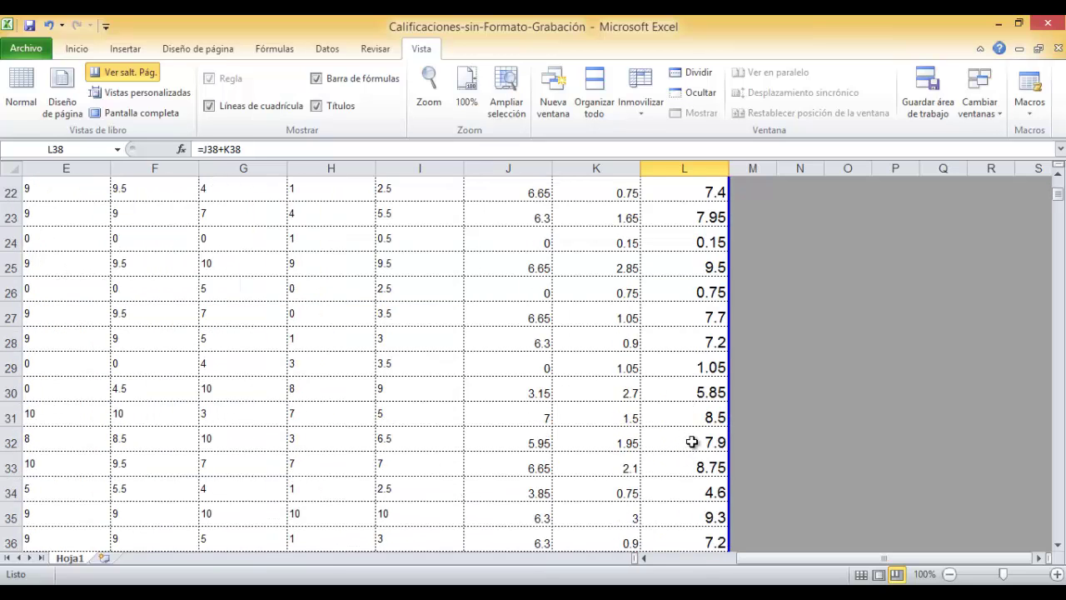
scroll(692, 442, "down", 1)
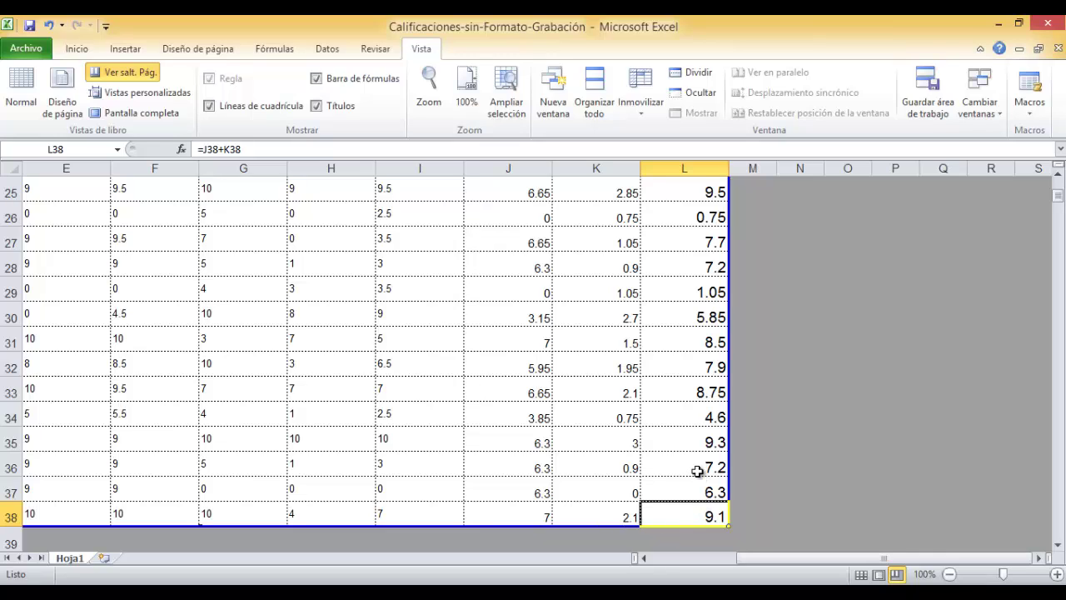
left_click(700, 442)
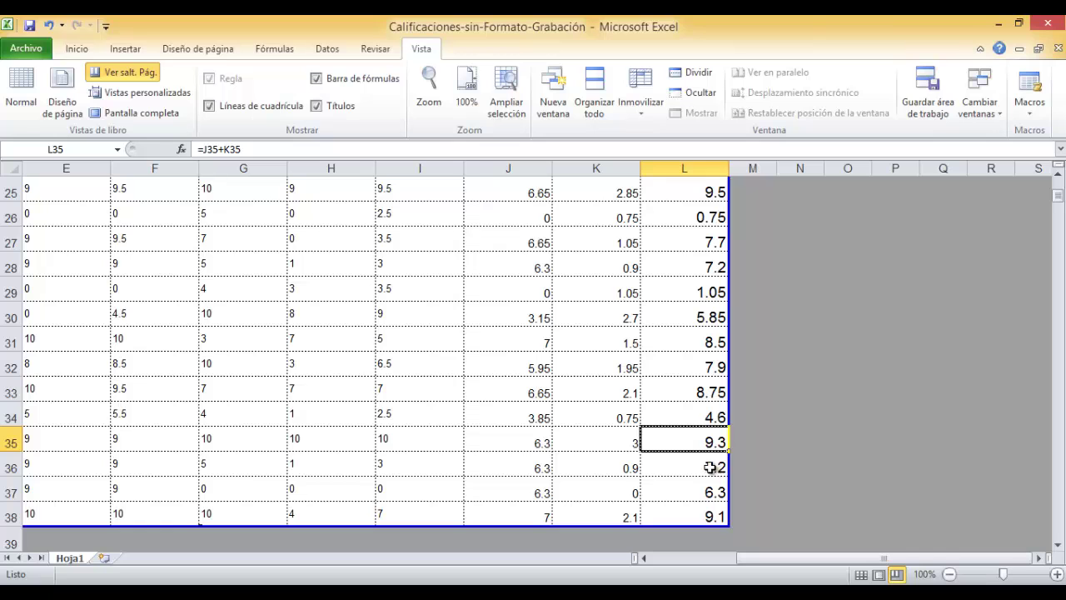
scroll(705, 459, "up", 8)
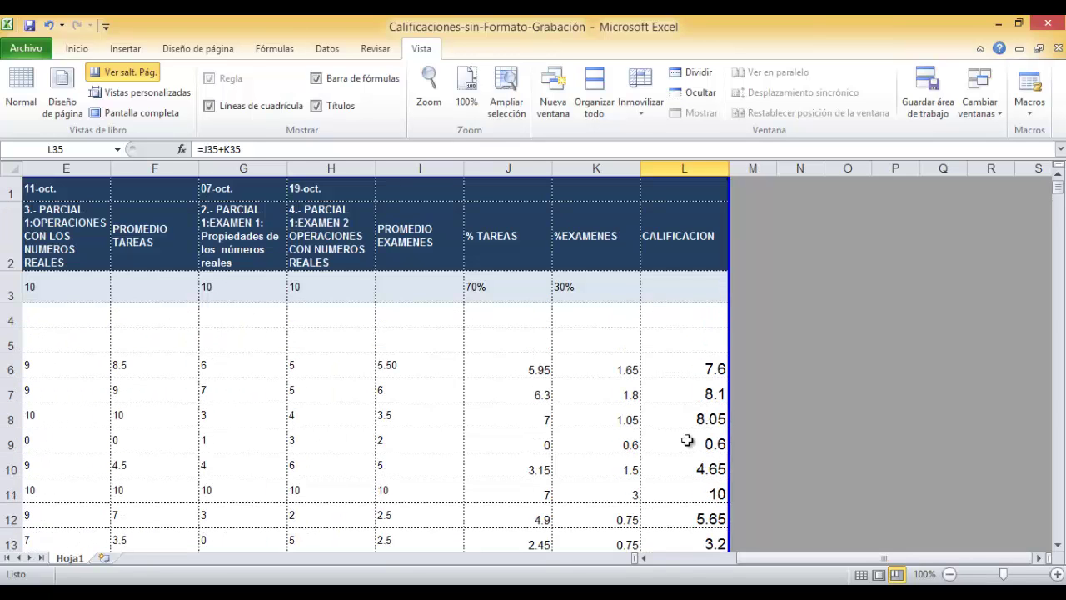
left_click(678, 493)
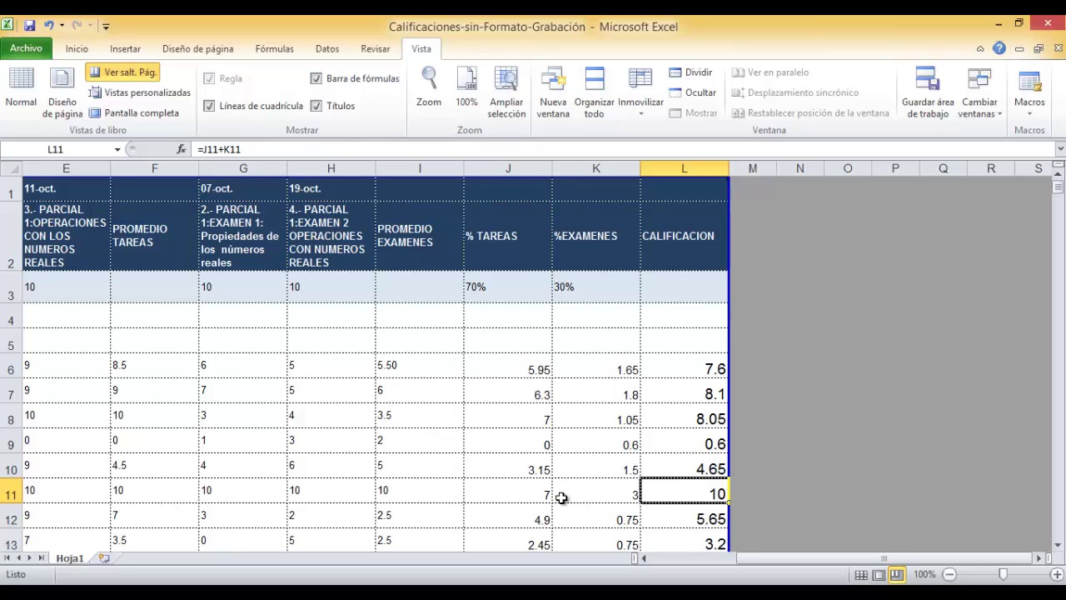
left_click(535, 499)
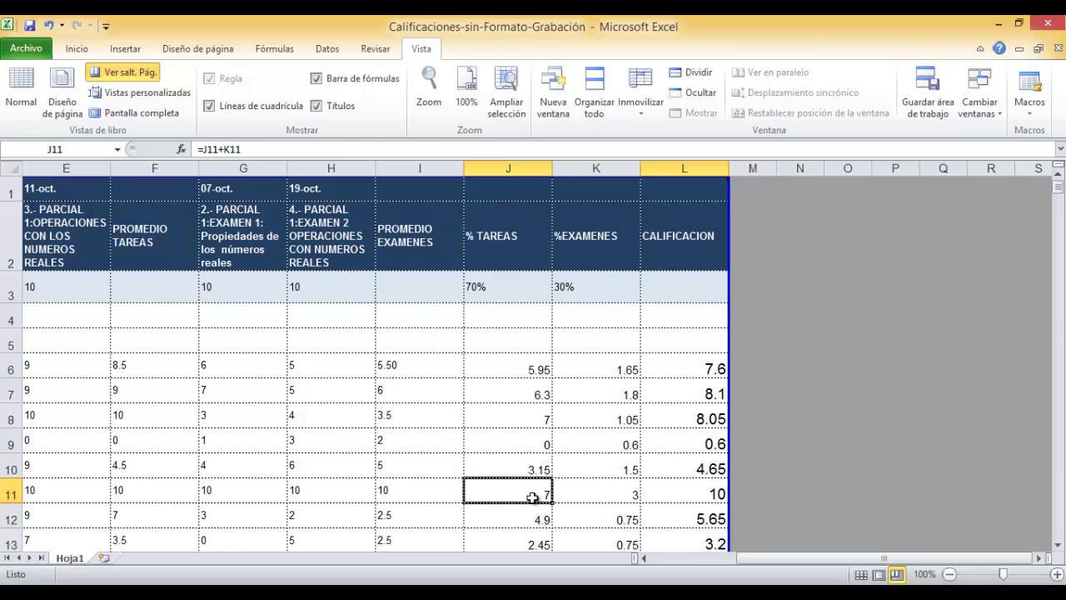
Check the formulas behind the weighted exam score in K11 and the final grade in L11.
left_click(587, 495)
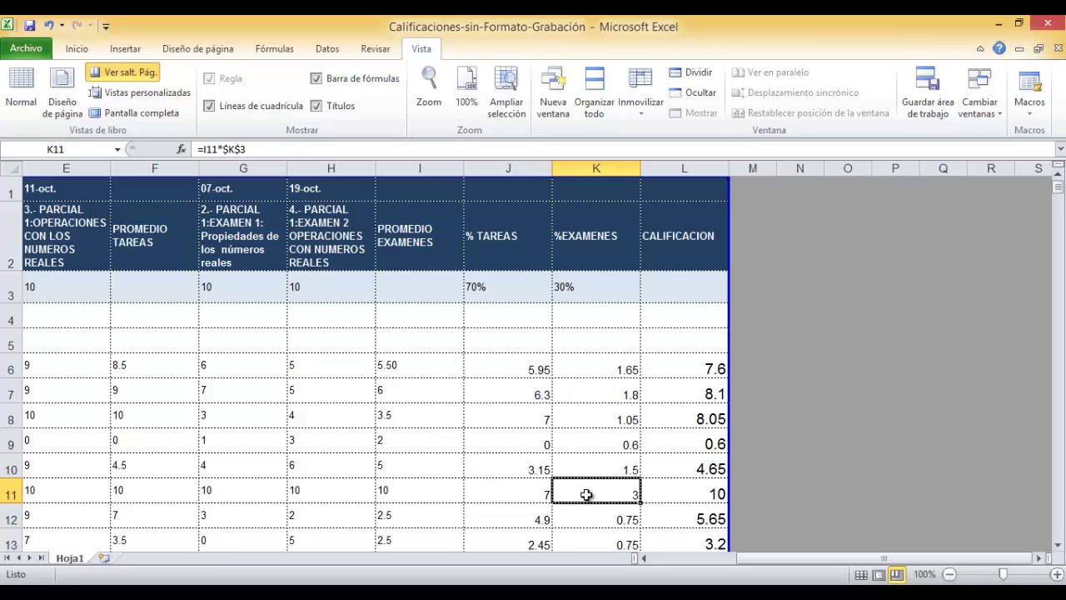
left_click(663, 496)
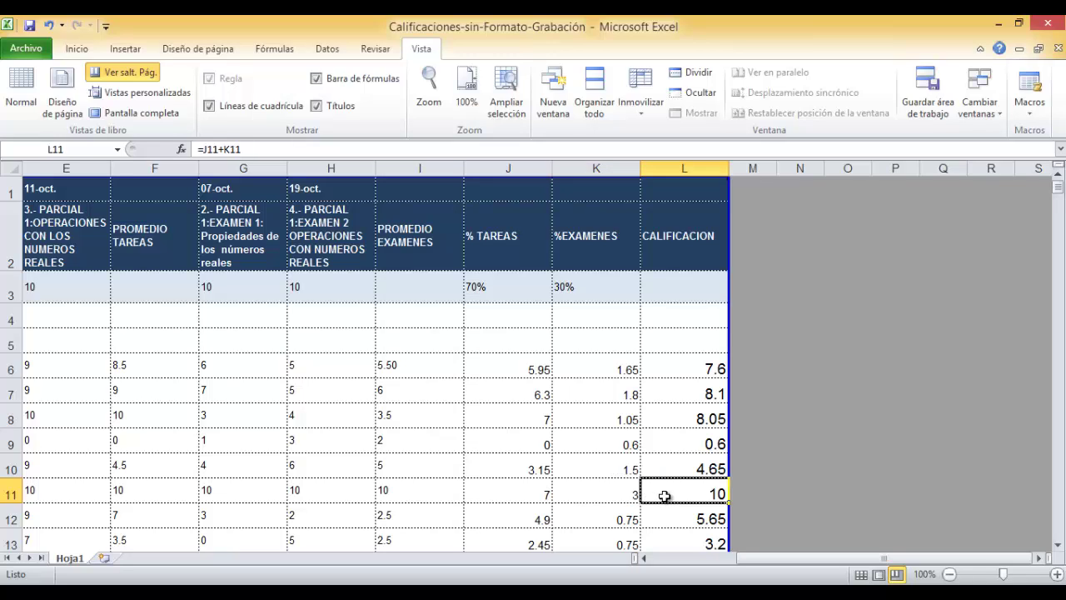
key("ctrl+c")
Examine row 6 across the full table, from the student names to beyond the CALIFICACION column, to see which labels stay in view.
left_click(271, 372)
key("Left")
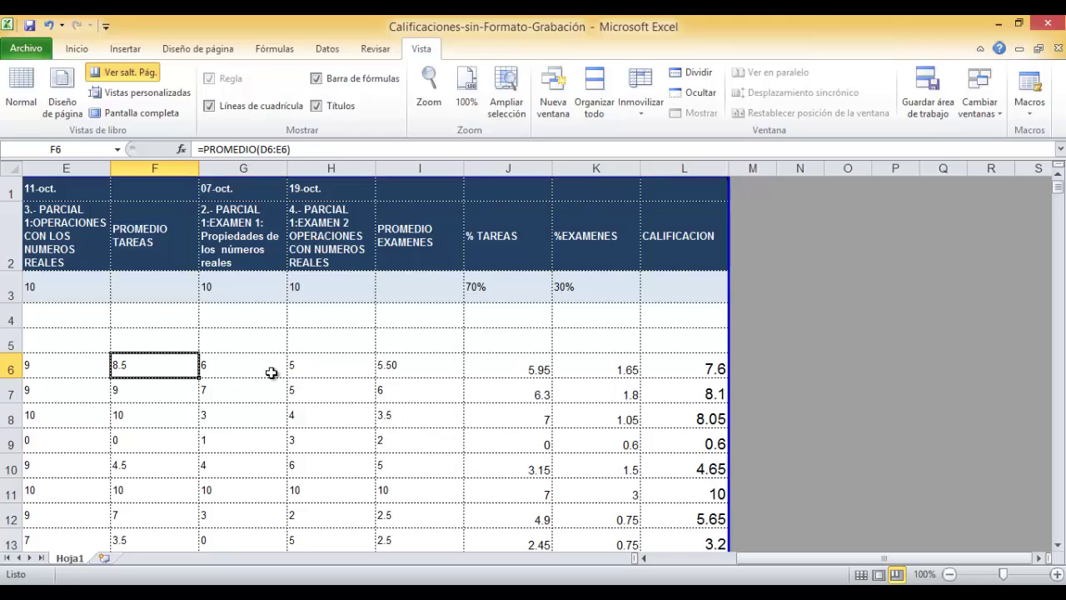
key("Home")
key("Right")
key("Right")
key("Right")
key("Right")
key("Right")
key("Right")
key("Right")
key("Right")
key("Right")
key("Right")
key("Right")
key("Right")
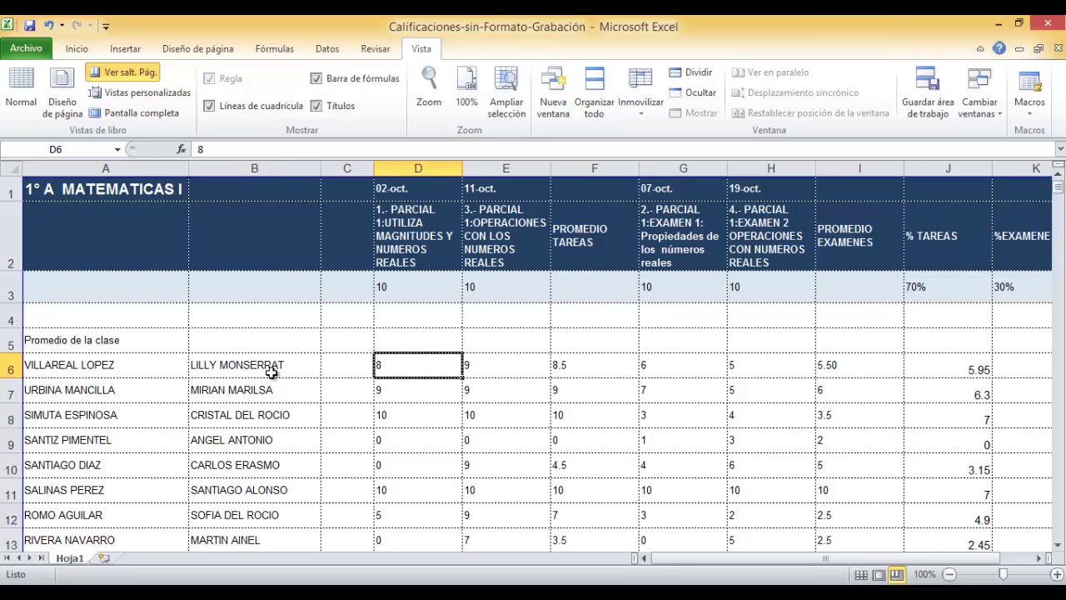
key("Right")
key("Right")
key("Right")
key("Right")
key("Right")
key("Right")
key("Right")
key("Right")
key("Right")
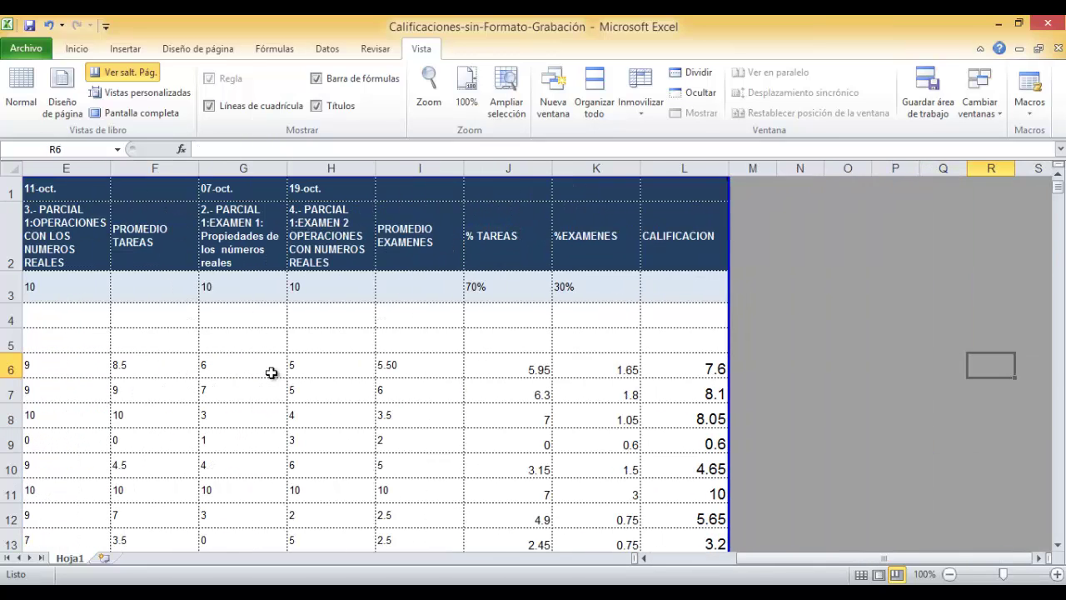
key("Right")
key("Left")
key("Left")
key("Left")
key("Left")
key("Left")
key("Left")
key("Left")
key("Left")
key("Left")
key("Left")
key("Left")
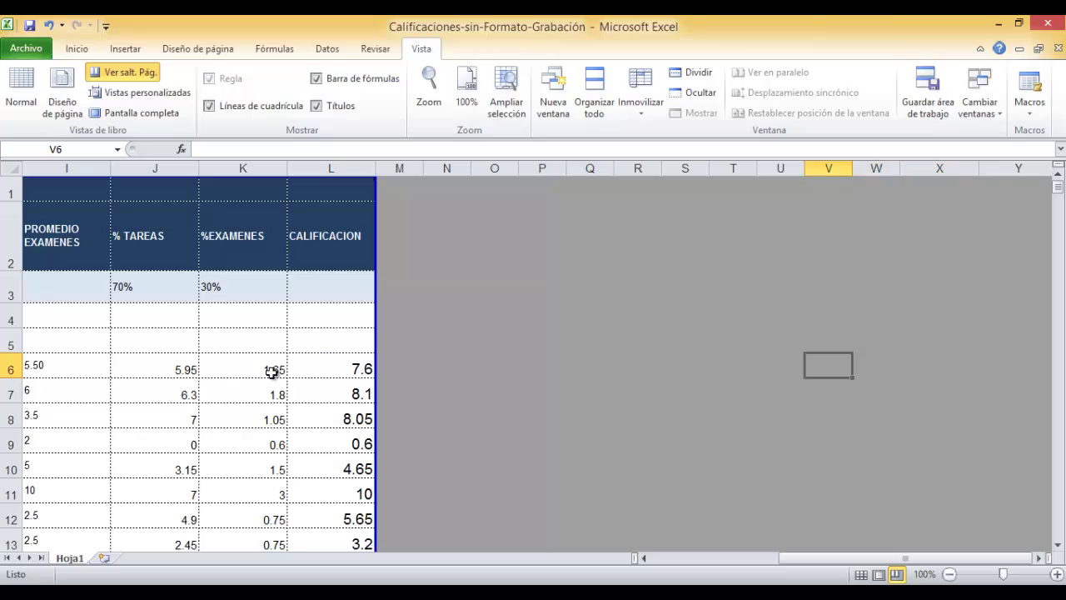
Examine the CALIFICACION and % TAREAS columns down to row 27 without the header rows in view.
key("Down")
key("Down")
key("Down")
key("Down")
key("Down")
key("Down")
key("Down")
key("Down")
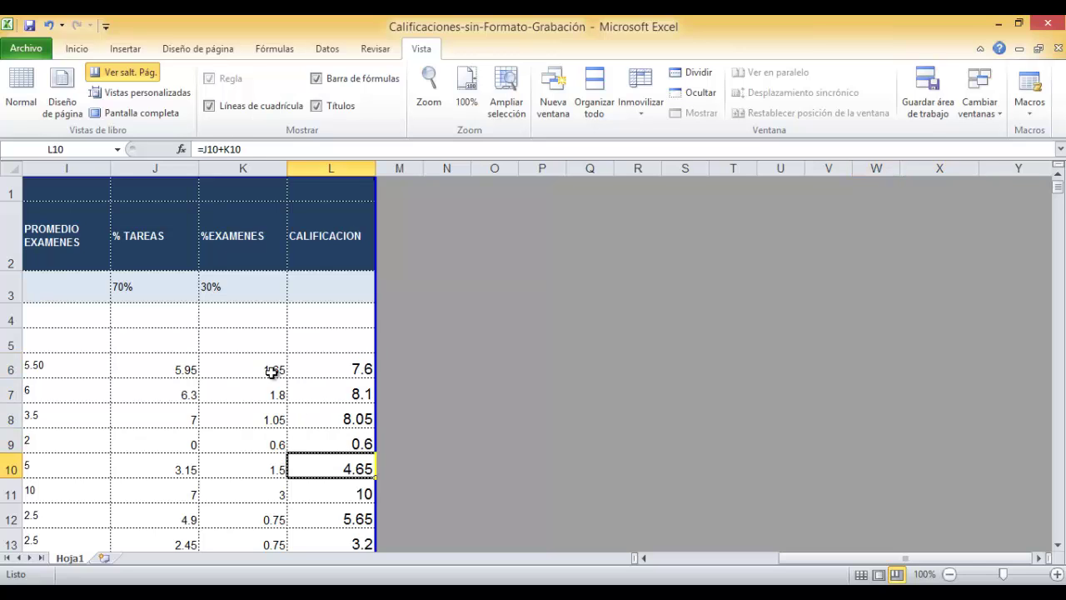
key("Down")
key("Down")
key("Down")
key("Down")
key("Down")
key("Down")
key("Down")
key("Down")
key("Down")
key("Down")
key("Down")
key("Down")
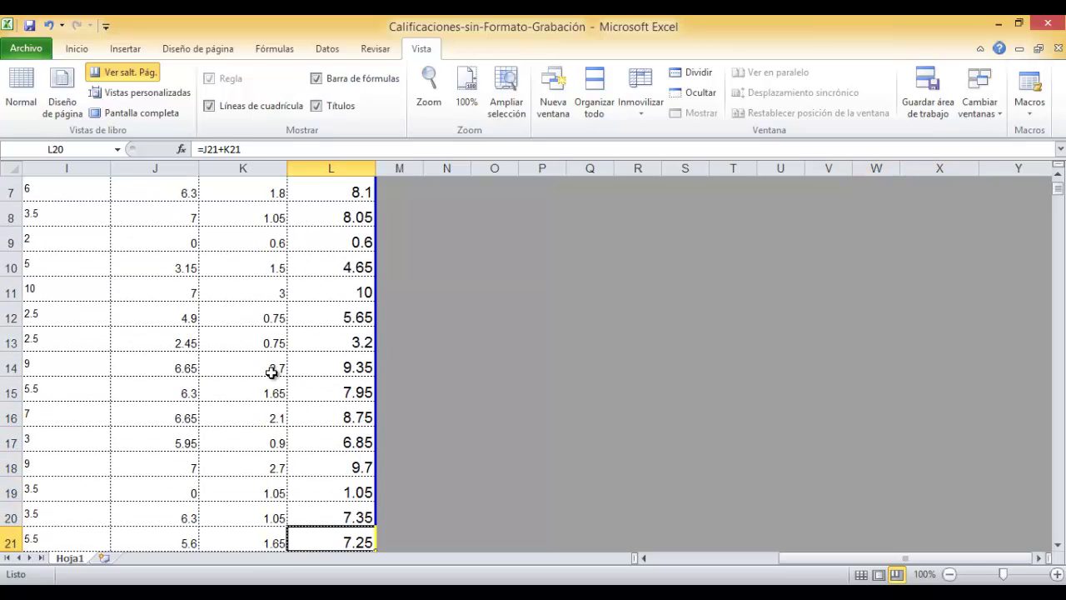
key("Down")
key("Left")
key("Left")
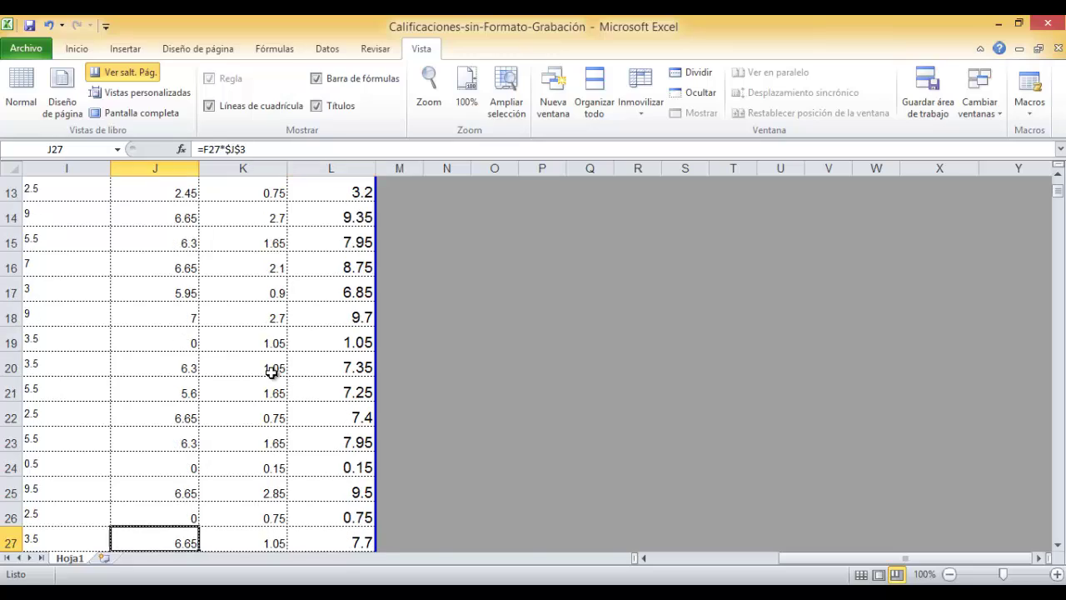
Return to the student names and the table headers, examining the cells around D5 where names and headings meet the grades.
key("Home")
key("Up")
key("Up")
key("Up")
key("Up")
key("Up")
key("Up")
key("Up")
key("Up")
key("Up")
key("Up")
key("Up")
key("Up")
key("Up")
key("Up")
key("Up")
key("Up")
key("Up")
key("Up")
key("Up")
key("Up")
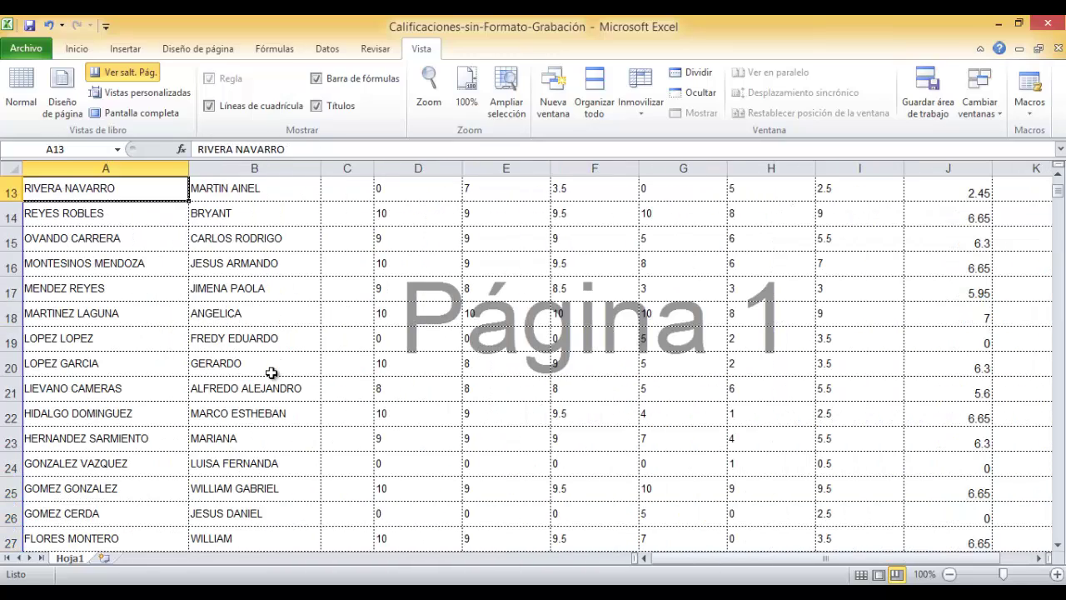
key("Down")
key("Down")
key("Down")
key("Right")
key("Right")
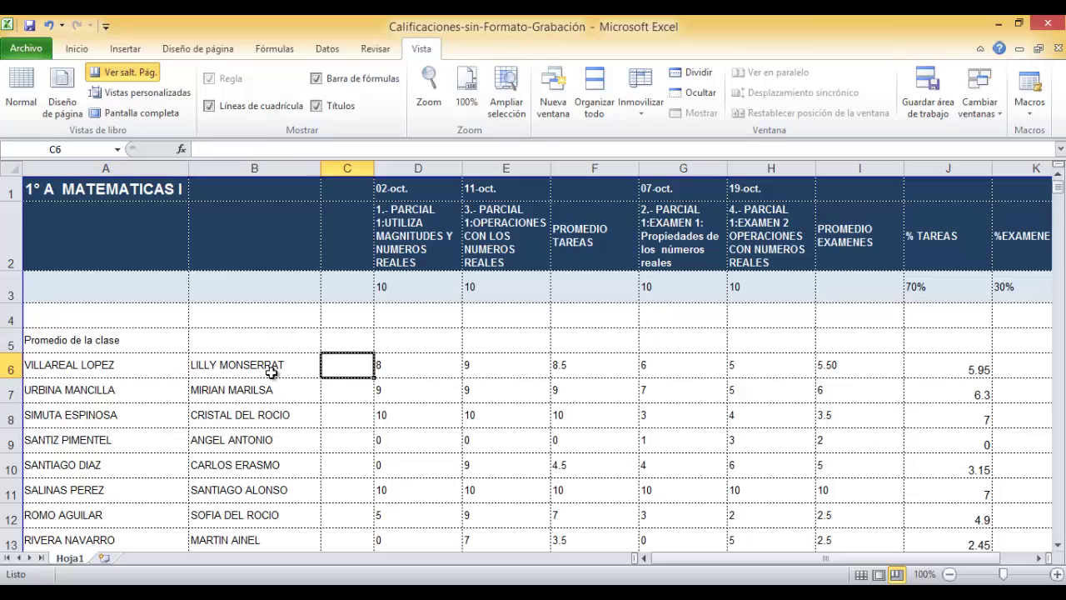
key("Right")
key("Right")
key("Left")
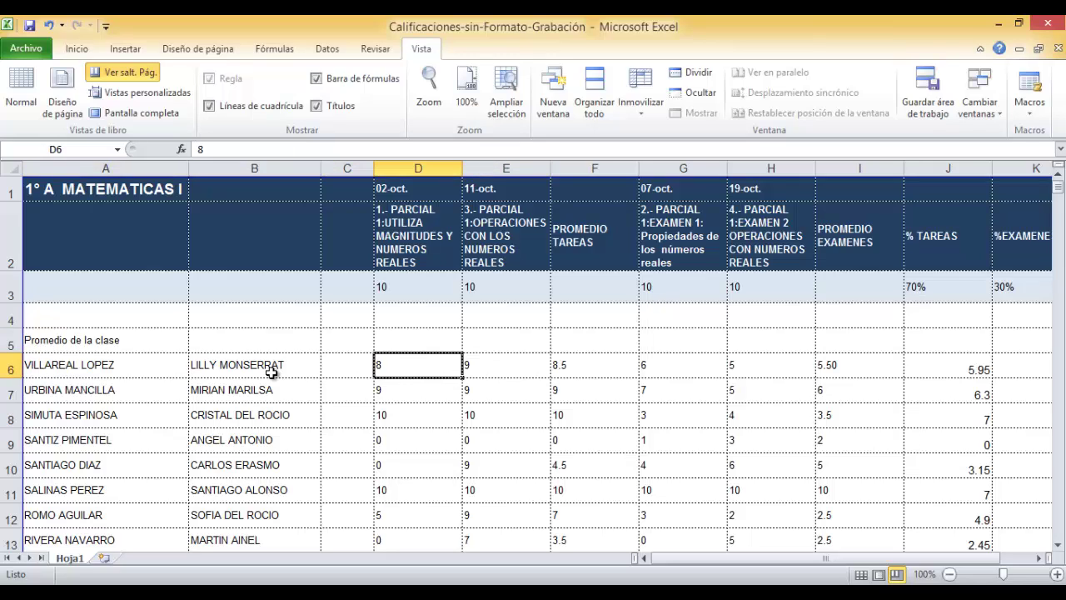
key("Up")
key("Down")
key("Up")
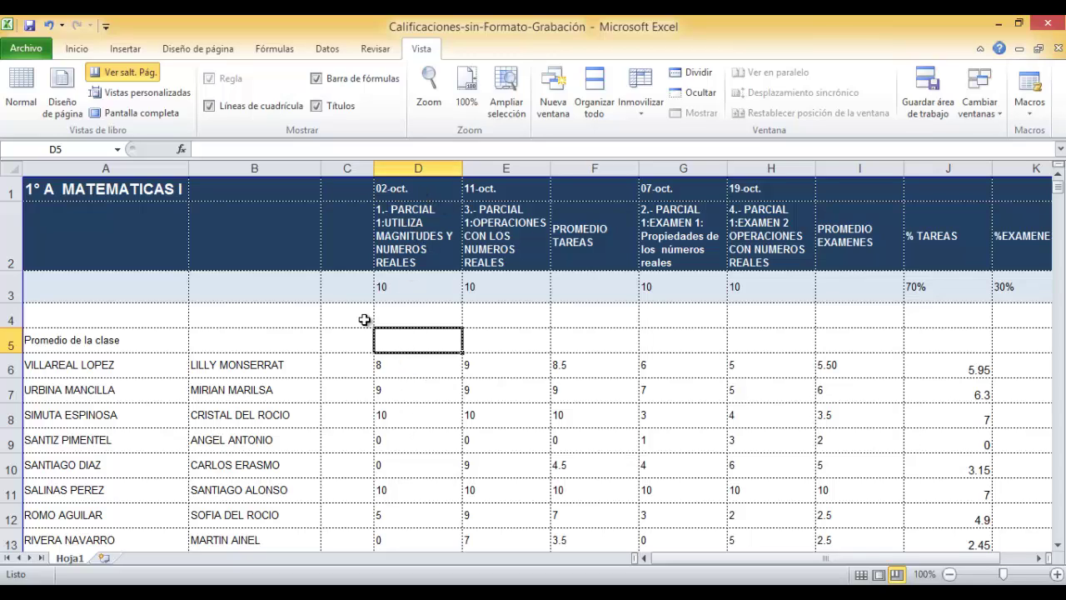
Freeze the panes at cell C5 to keep rows 1 to 4 and the name columns A and B visible.
left_click(351, 167)
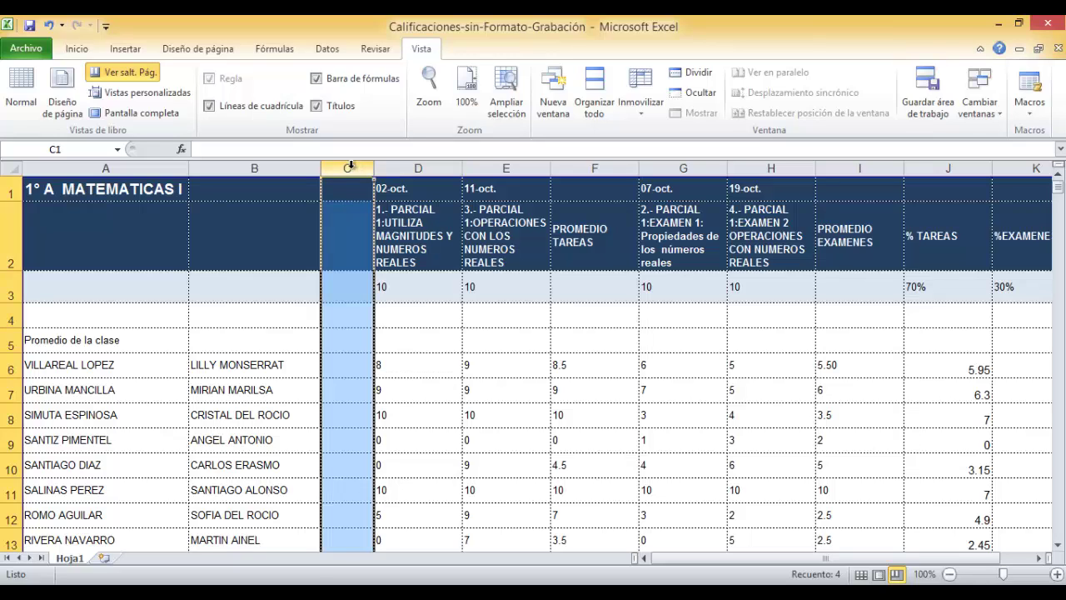
left_click(337, 369)
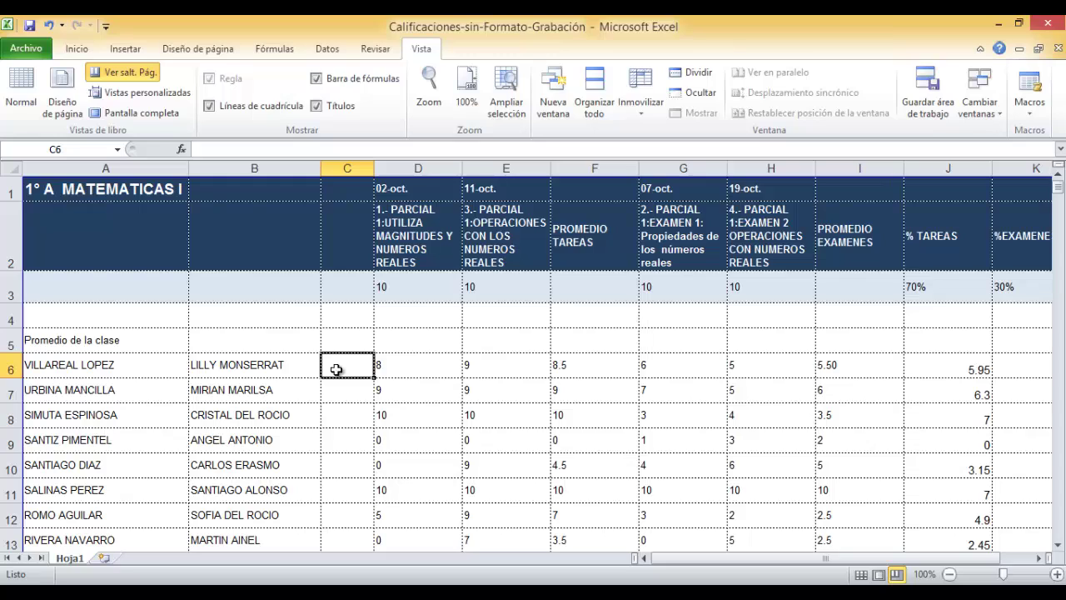
key("Up")
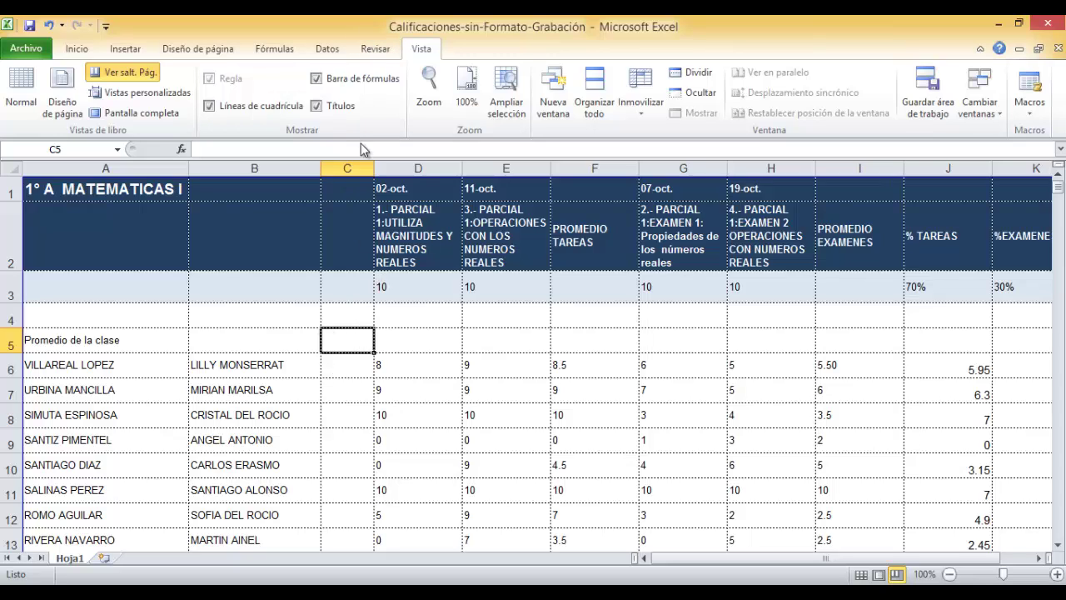
left_click(642, 102)
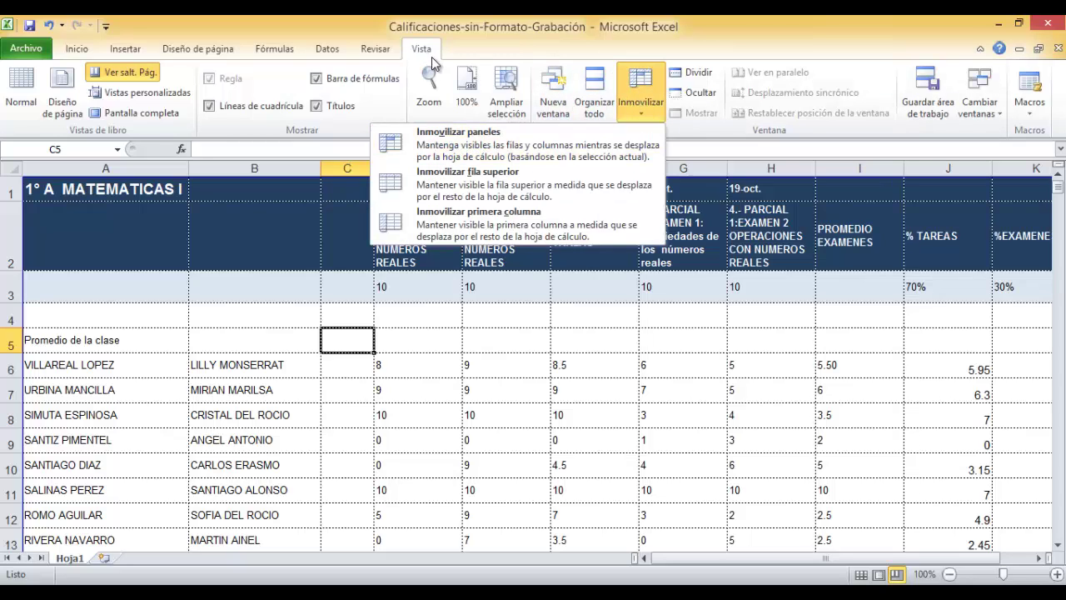
left_click(437, 140)
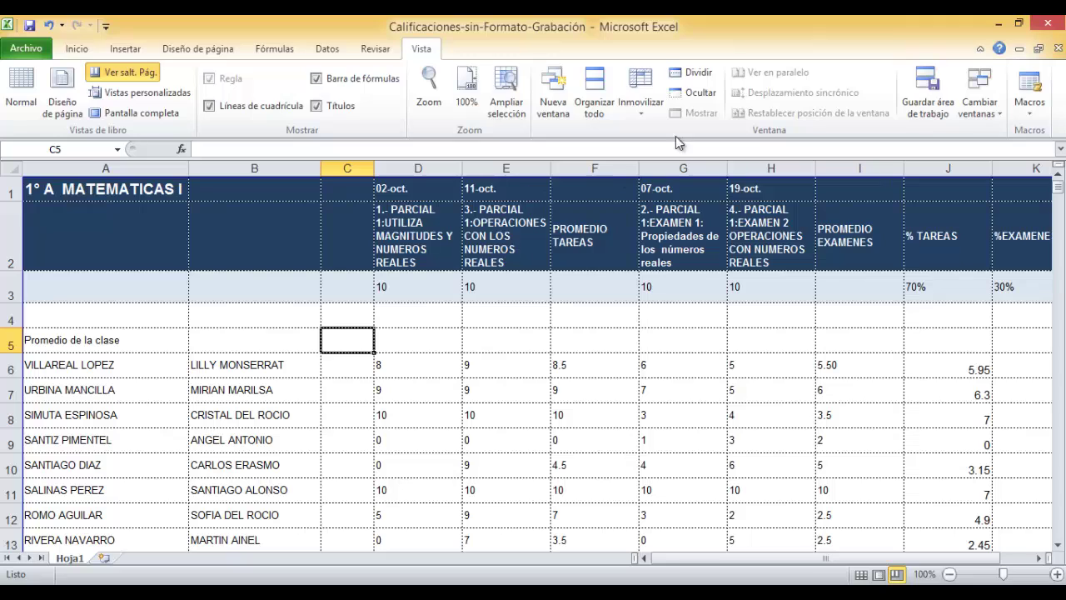
left_click(642, 81)
left_click(548, 136)
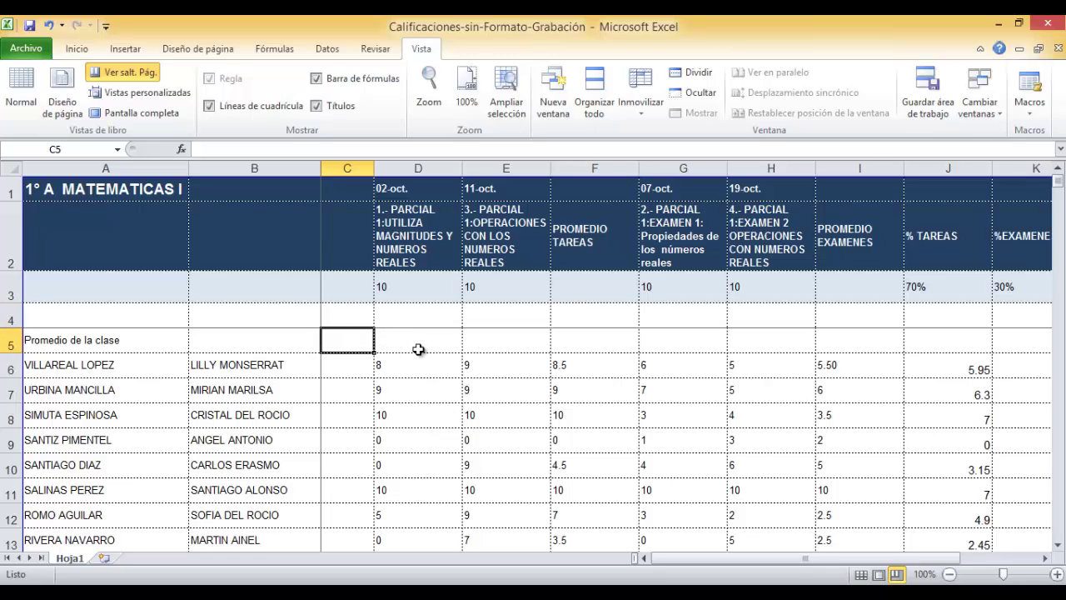
Check that the frozen name columns hold by moving across rows 5 and 6 past CALIFICACION and back to D6.
key("Right")
key("Right")
key("Right")
key("Right")
key("Right")
key("Right")
key("Right")
key("Right")
key("Right")
key("Right")
key("Right")
key("Right")
key("Right")
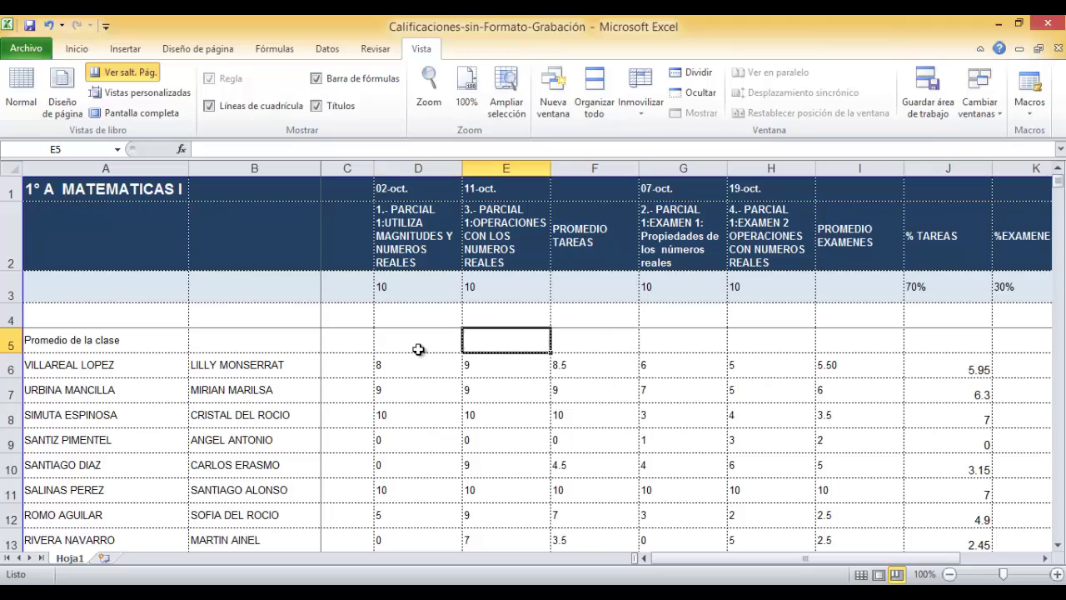
key("Right")
key("Right")
key("Right")
key("Right")
key("Right")
key("Right")
key("Right")
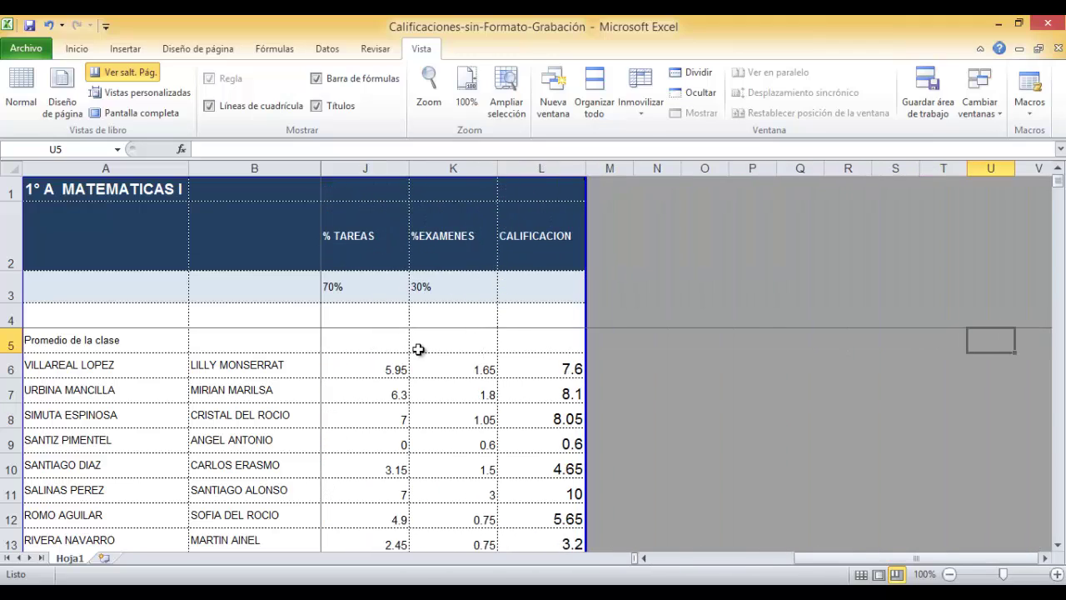
key("Left")
key("Left")
key("Left")
key("Left")
key("Left")
key("Left")
key("Left")
key("Left")
key("Left")
key("Left")
key("Left")
key("Left")
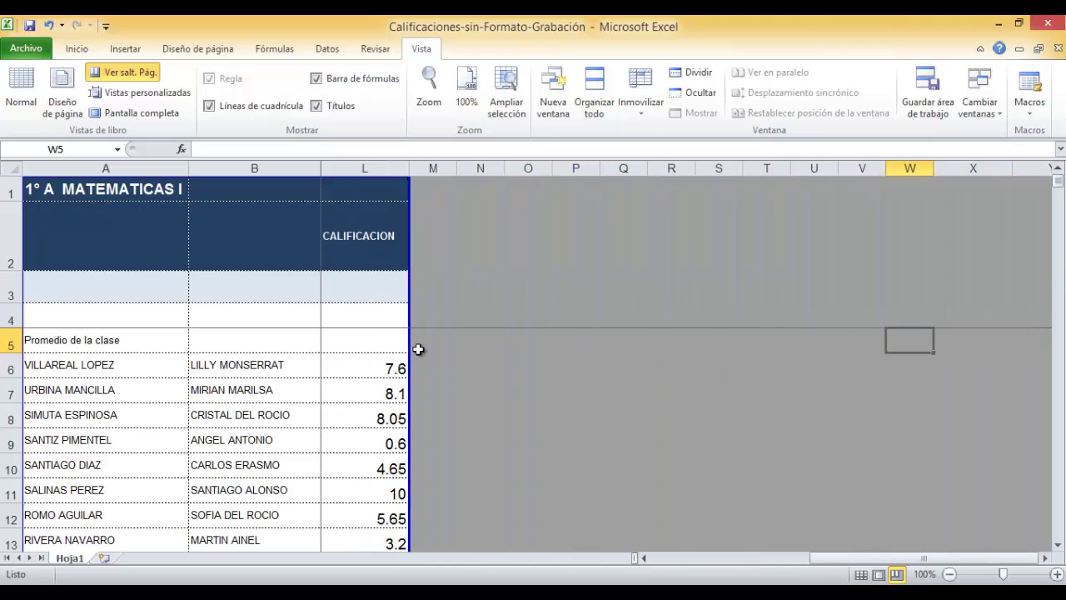
key("Down")
key("Left")
key("Left")
key("Left")
key("Left")
key("Left")
key("Left")
key("Left")
key("Left")
key("Left")
key("Left")
key("Left")
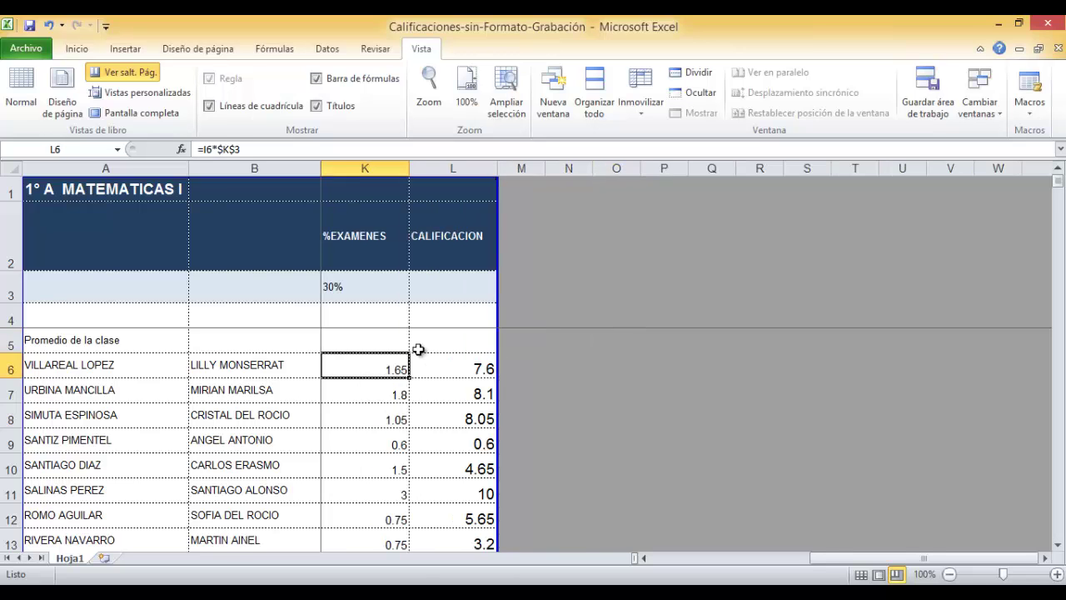
key("Right")
key("Right")
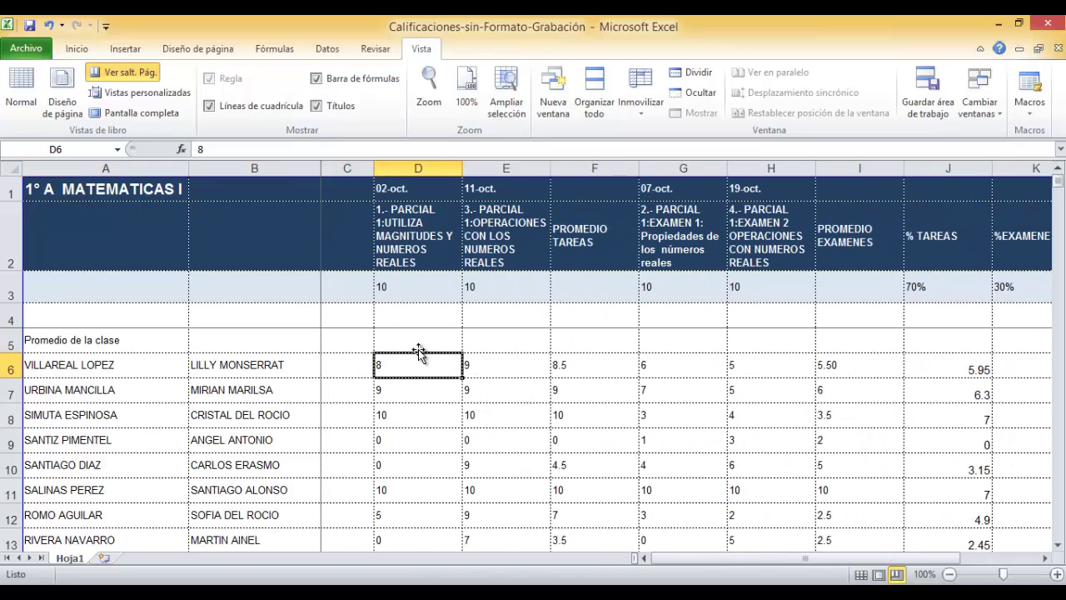
Examine the frozen header rows in column D, from row 6 up to the date in D1.
key("Up")
key("Up")
key("Up")
key("Up")
key("Down")
key("Down")
key("Up")
key("Up")
key("Up")
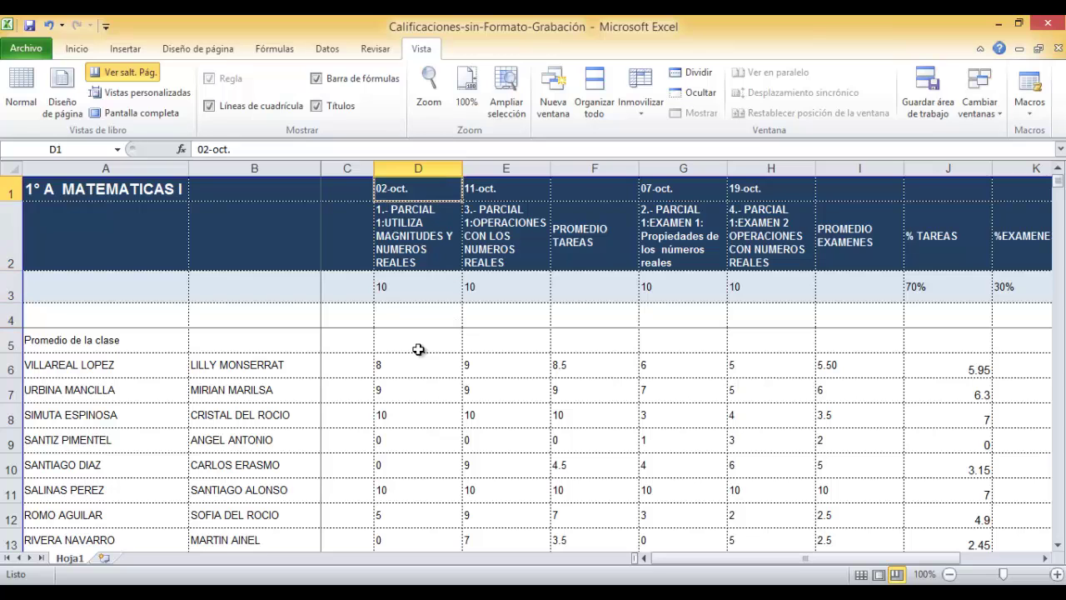
Check that the header rows stay frozen by moving down column D through the student list to row 37.
key("Down")
key("Down")
key("Down")
key("Down")
key("Down")
key("Down")
key("Down")
key("Down")
key("Down")
key("Down")
key("Down")
key("Down")
key("Down")
key("Down")
key("Down")
key("Down")
key("Down")
key("Down")
key("Down")
key("Down")
key("Down")
key("Down")
key("Down")
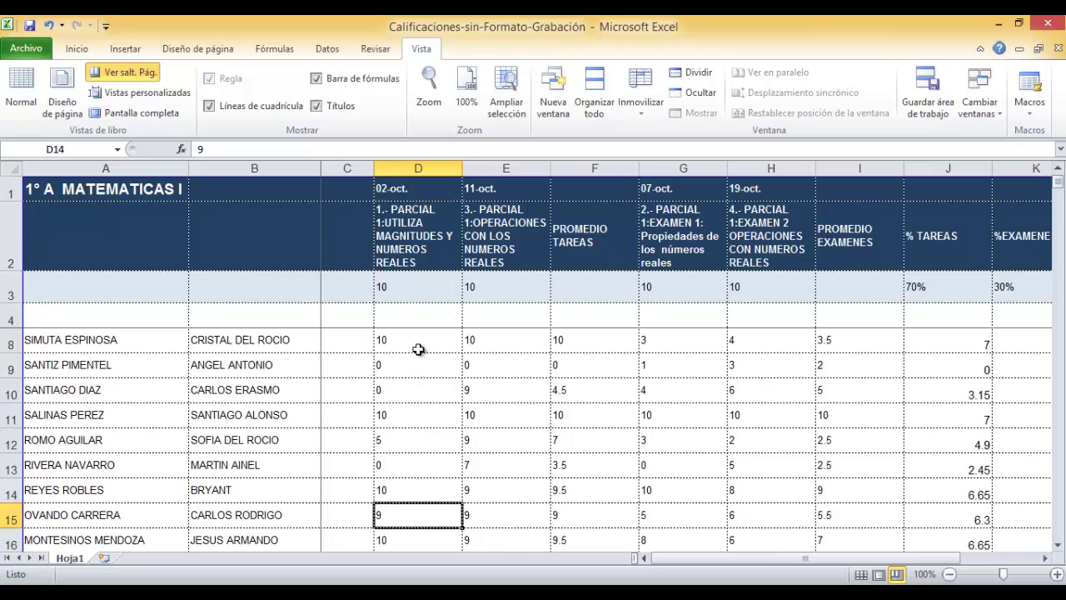
key("Down")
key("Down")
key("Down")
key("Down")
key("Down")
key("Down")
key("Down")
key("Down")
key("Down")
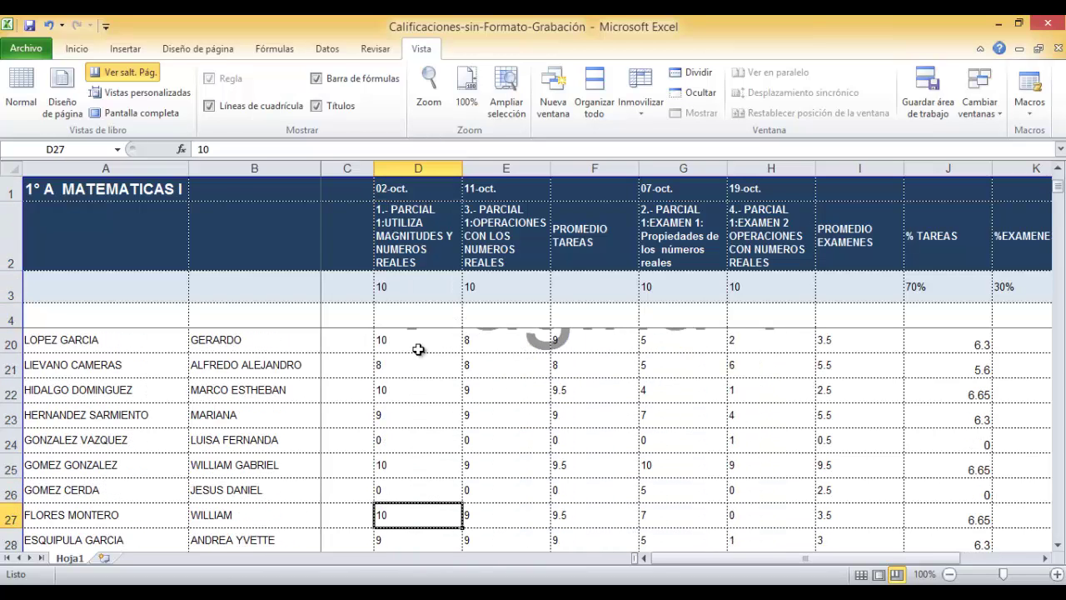
key("Down")
key("Down")
key("Down")
key("Down")
key("Down")
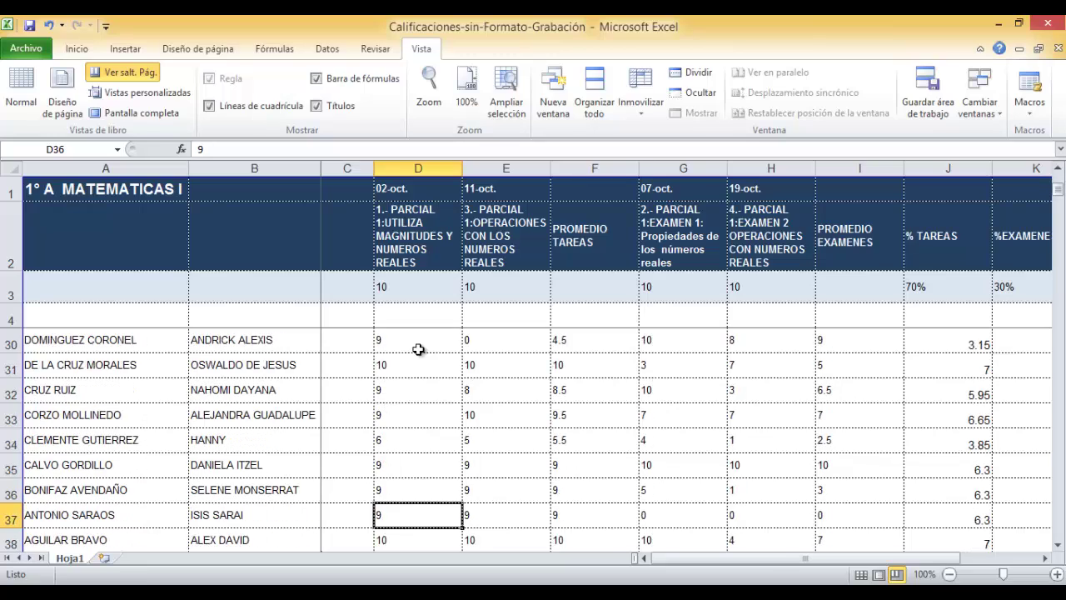
Move back up column D to D6, checking the frozen headers against the first students' rows.
key("Up")
key("Up")
key("Up")
key("Up")
key("Up")
key("Up")
key("Up")
key("Up")
key("Up")
key("Up")
key("Up")
key("Up")
key("Up")
key("Up")
key("Up")
key("Up")
key("Up")
key("Up")
key("Up")
key("Up")
key("Up")
key("Up")
key("Up")
key("Up")
key("Up")
key("Up")
key("Up")
key("Up")
key("Up")
key("Up")
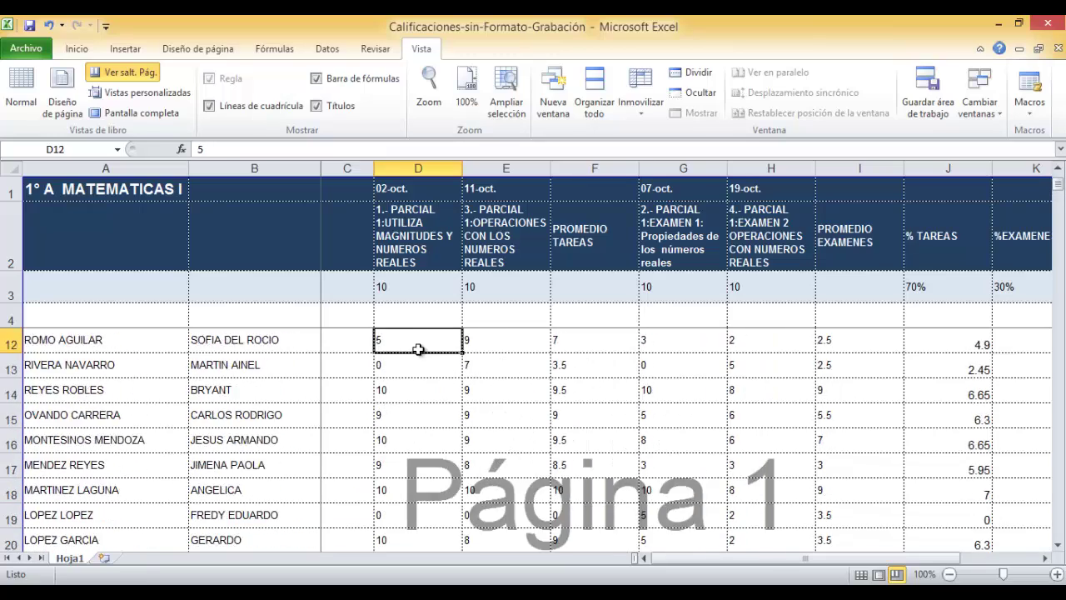
key("Down")
key("Down")
key("Down")
key("Down")
key("Down")
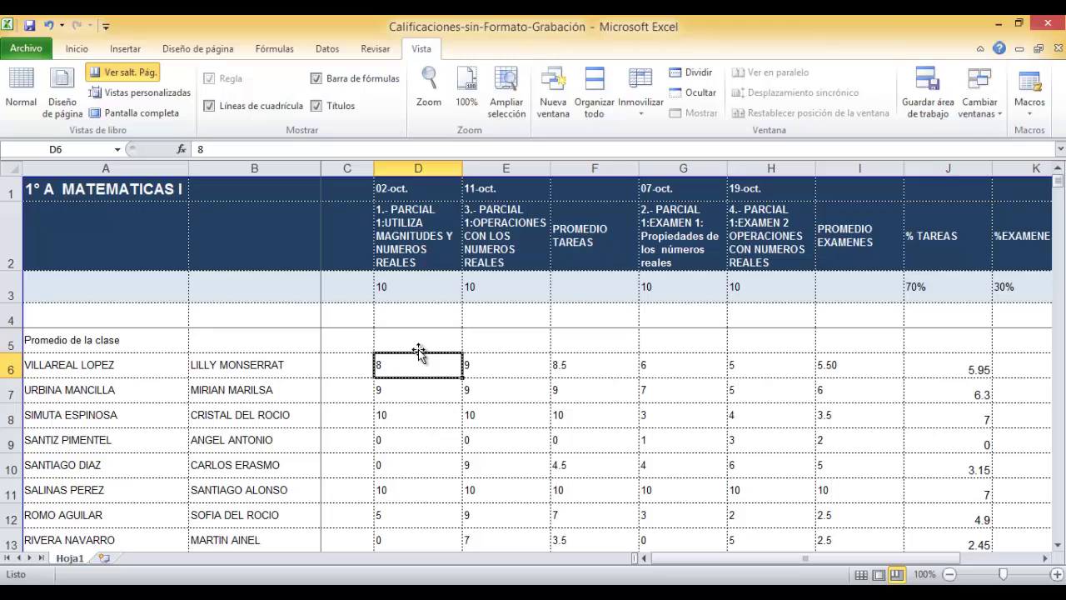
Enter the heading APELLIDOS in A4, above the surnames column.
key("ctrl+Home")
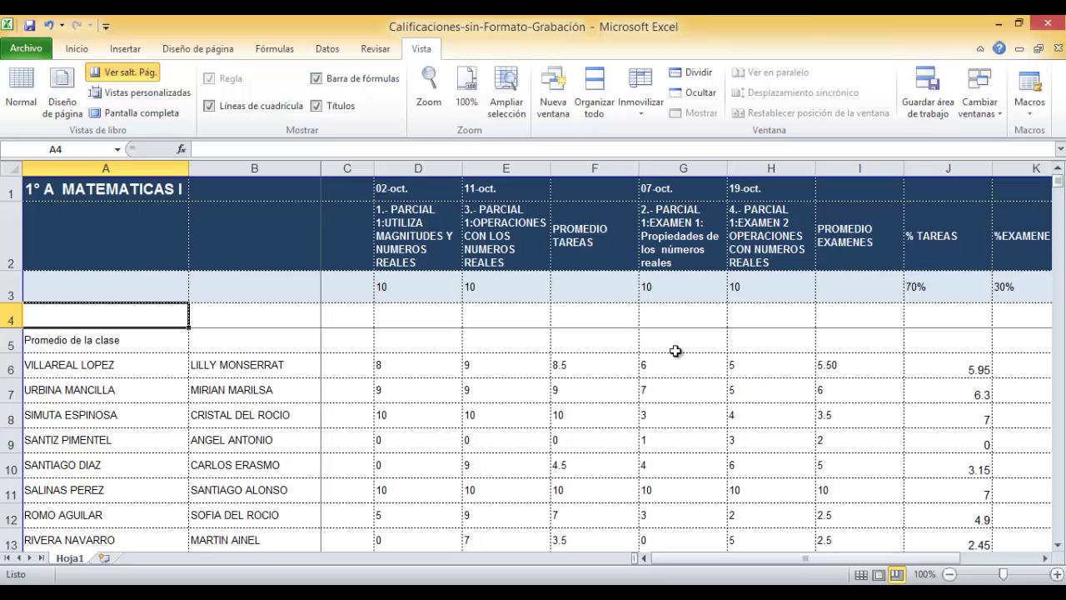
type("APELL")
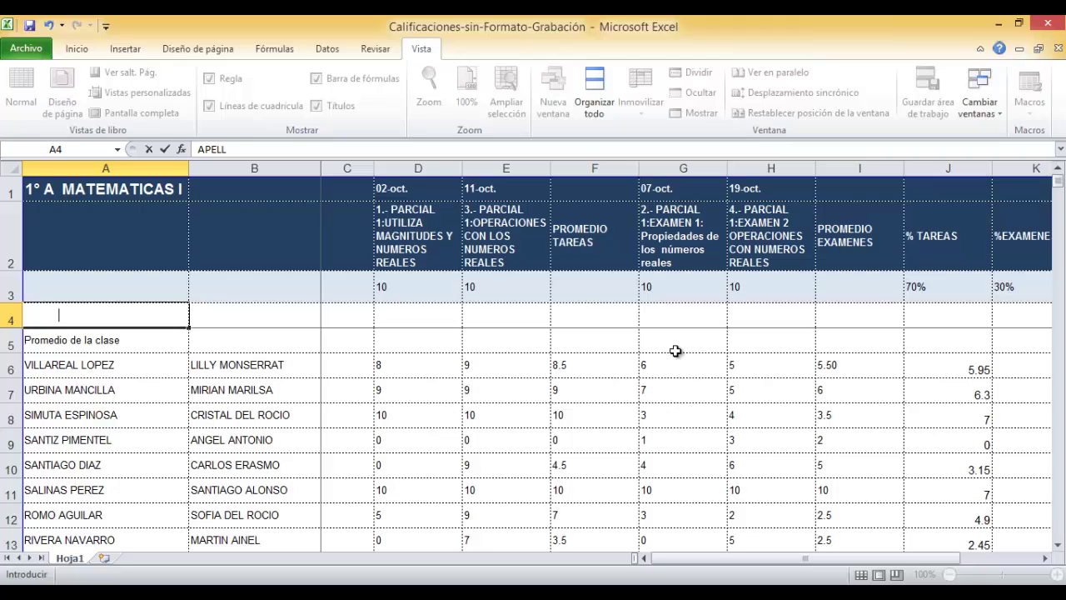
type("LIDOS")
key("Return")
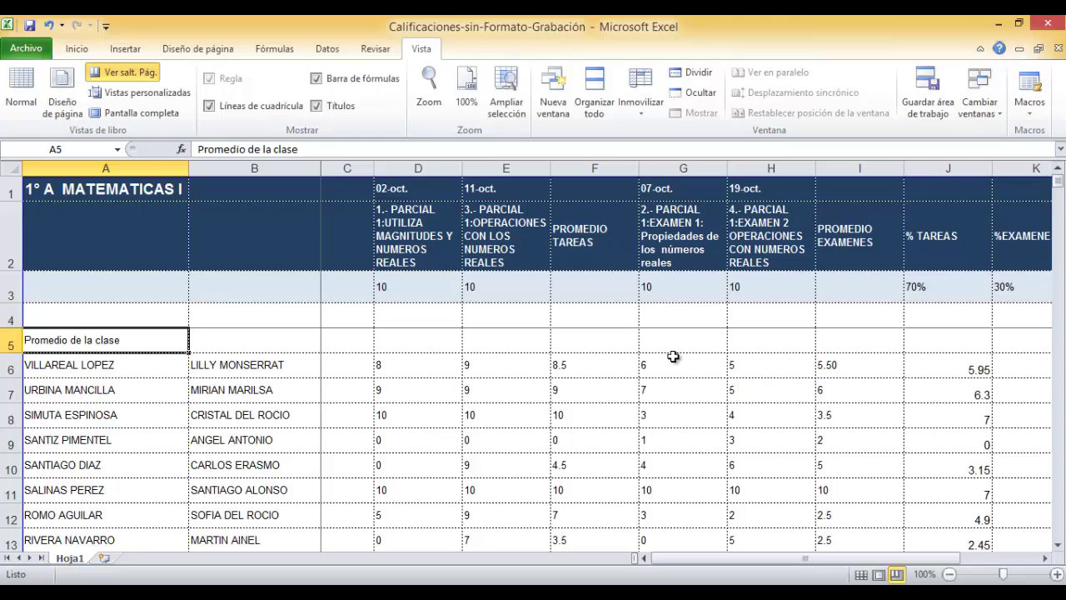
Set the font colour of the APELLIDOS heading in A4 to Automático.
left_click(157, 317)
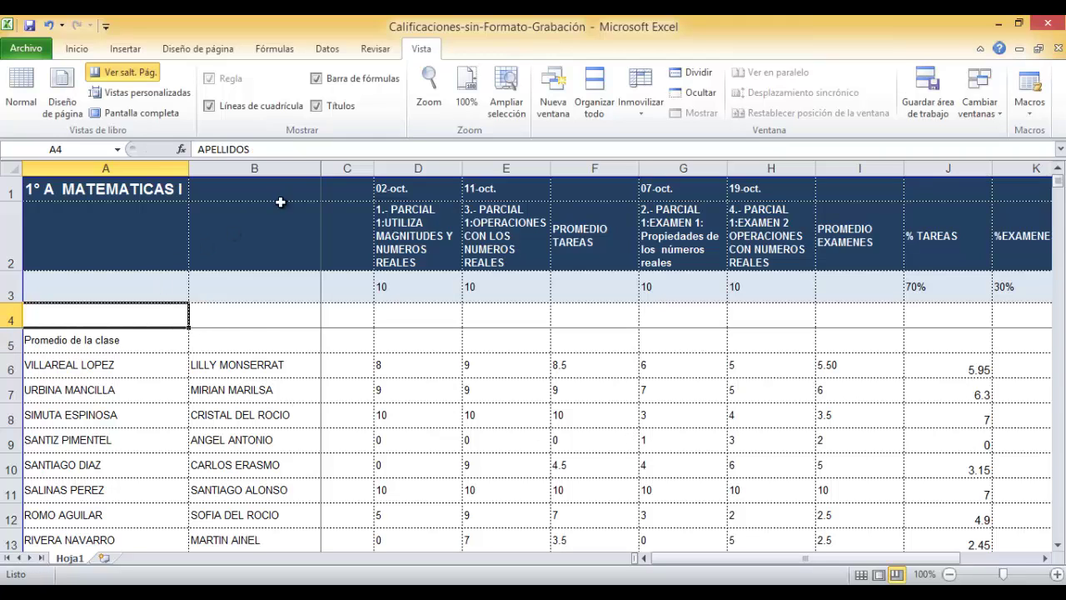
left_click(77, 48)
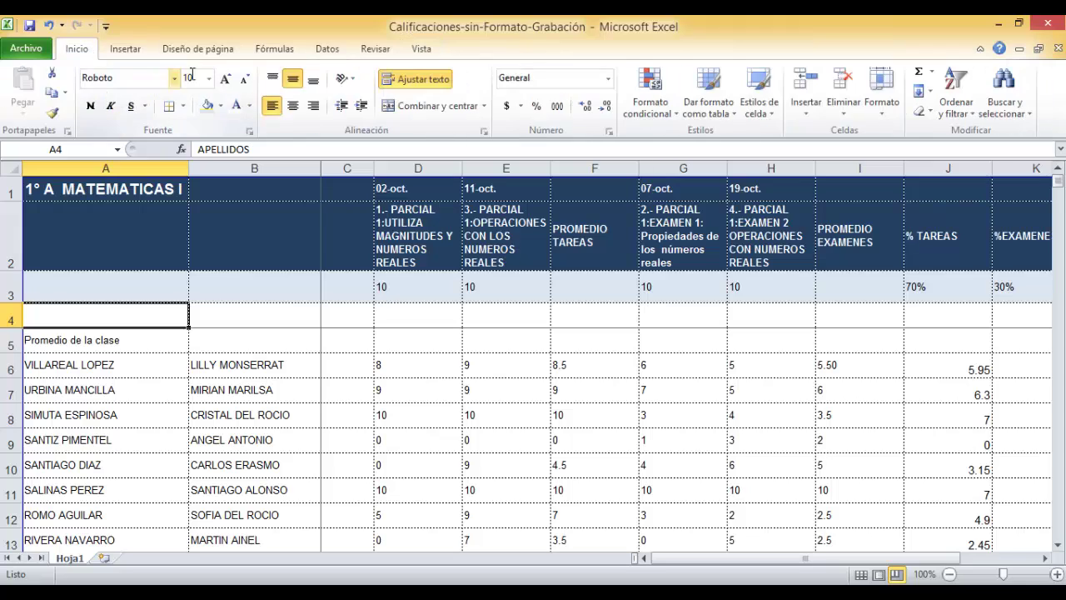
left_click(249, 106)
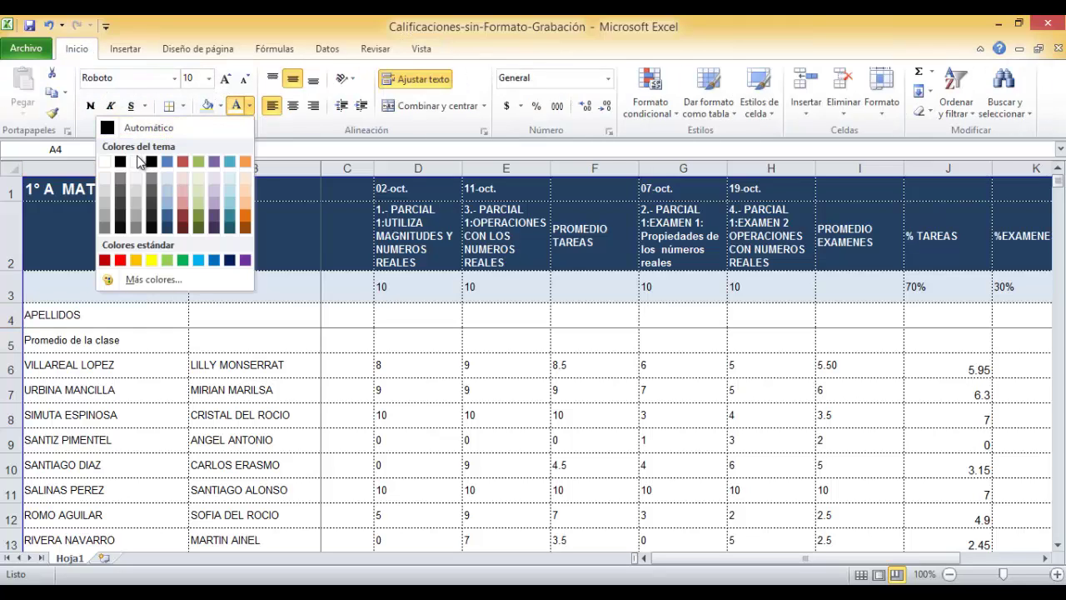
left_click(158, 128)
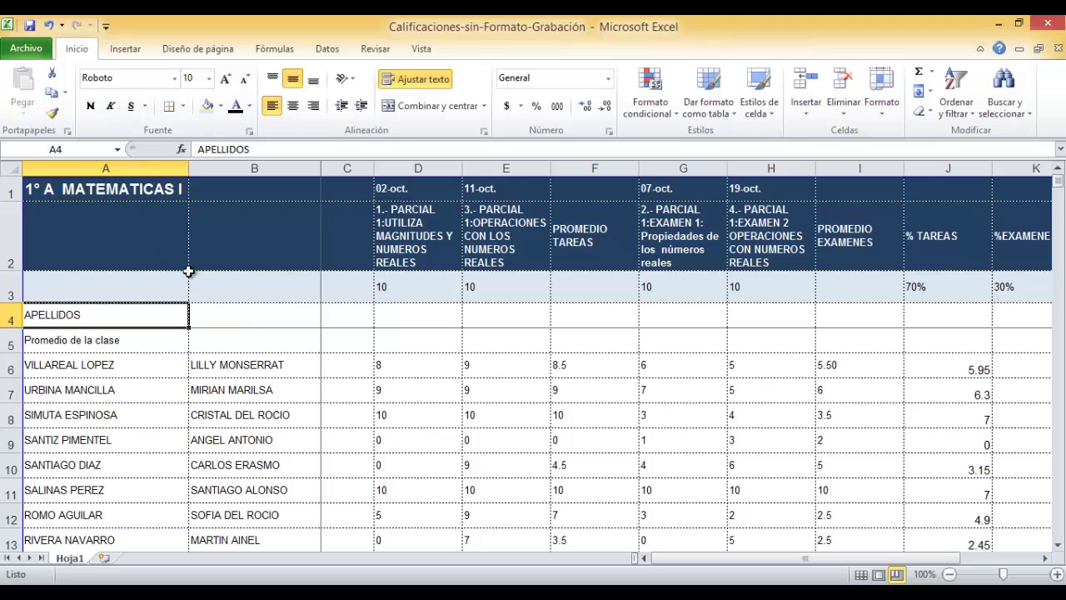
Enter the heading NOMBRES in B4 and give it the same automatic font colour.
left_click(247, 317)
type("NO")
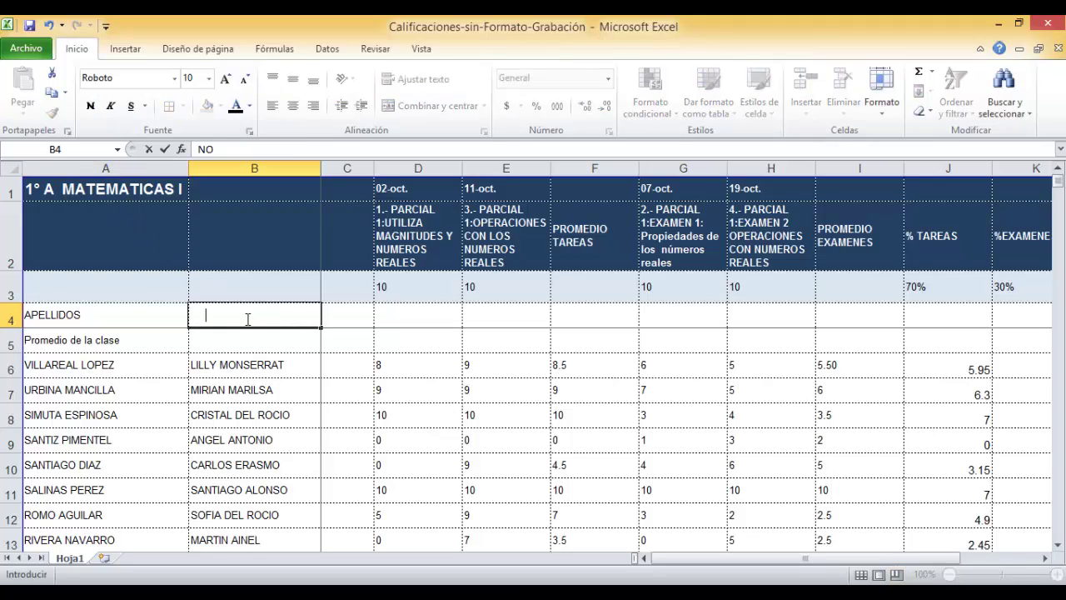
type("MBRES")
key("Return")
left_click(248, 318)
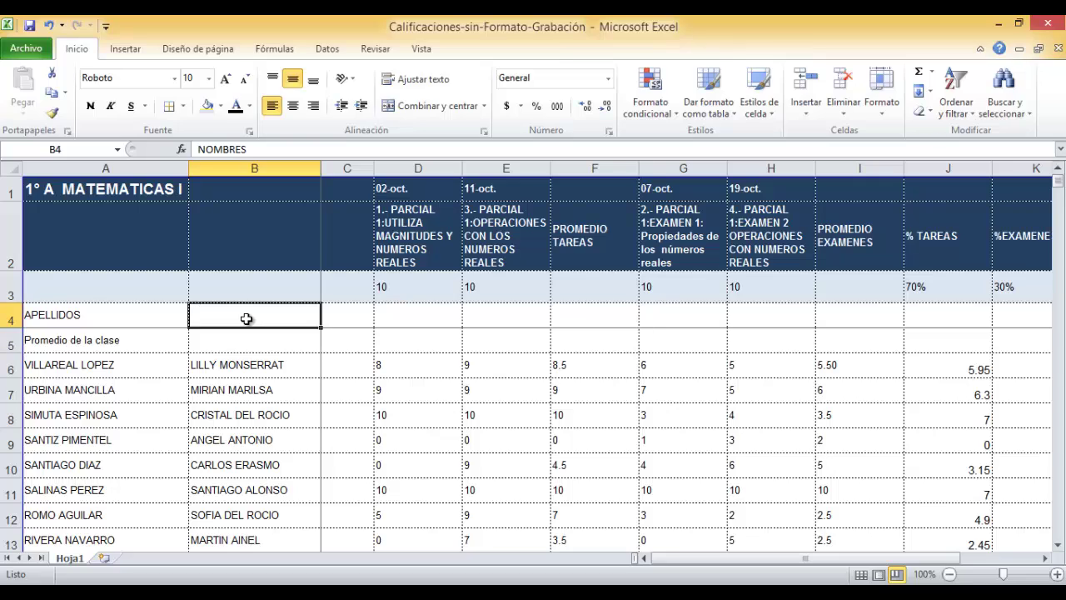
left_click(237, 110)
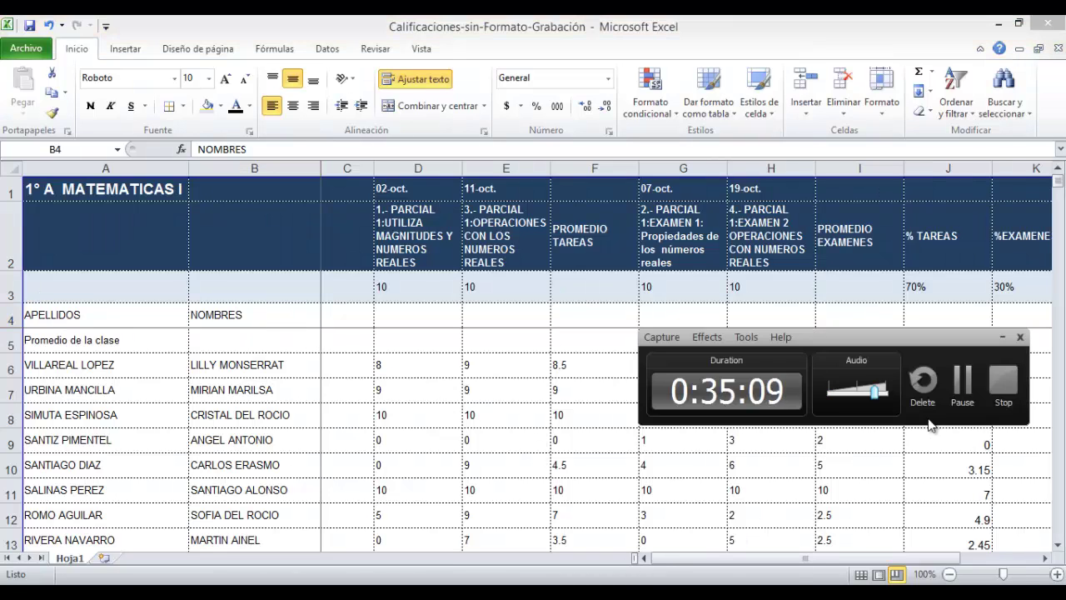
left_click(959, 384)
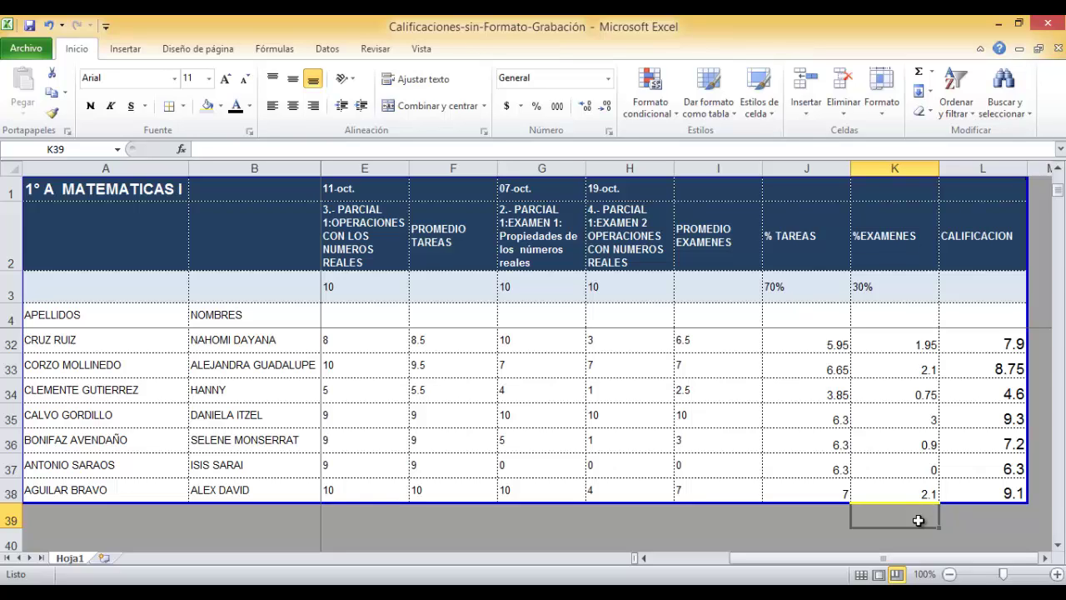
Enter the label MAX. CALIF.: in K39, below the %EXAMENES column.
type("AX")
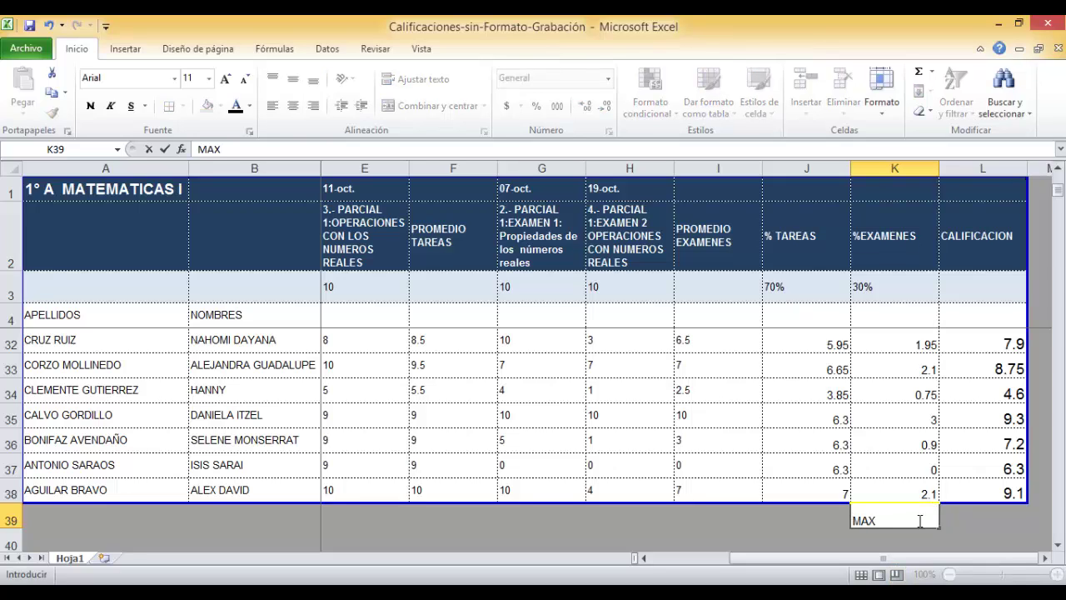
type("AX. CALIF.:")
key("Return")
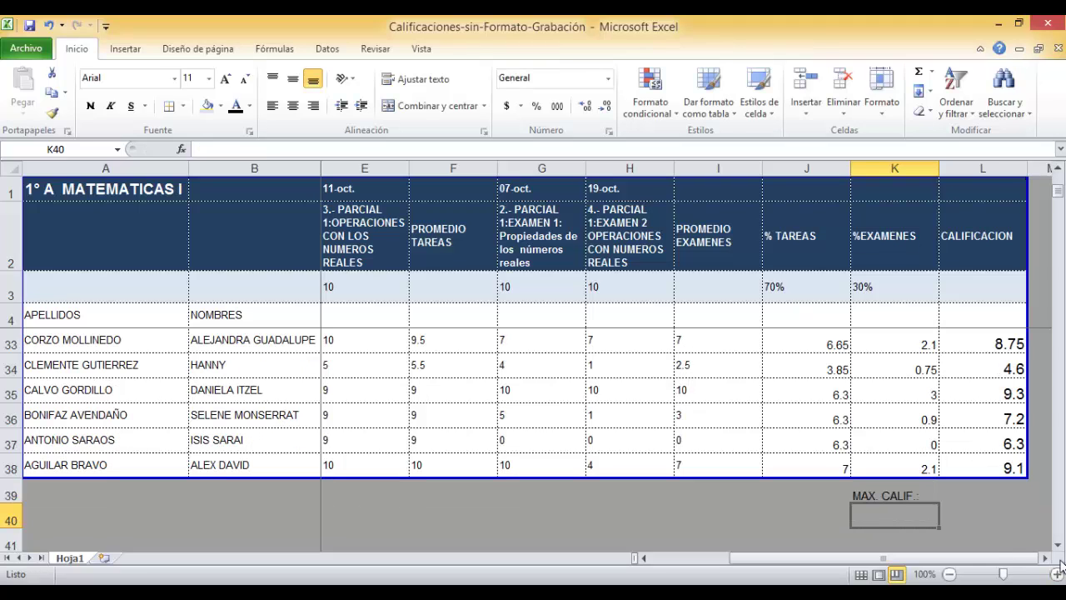
Calculate the highest final grade in L39 with the formula =MAX(L6:L38).
left_click(988, 491)
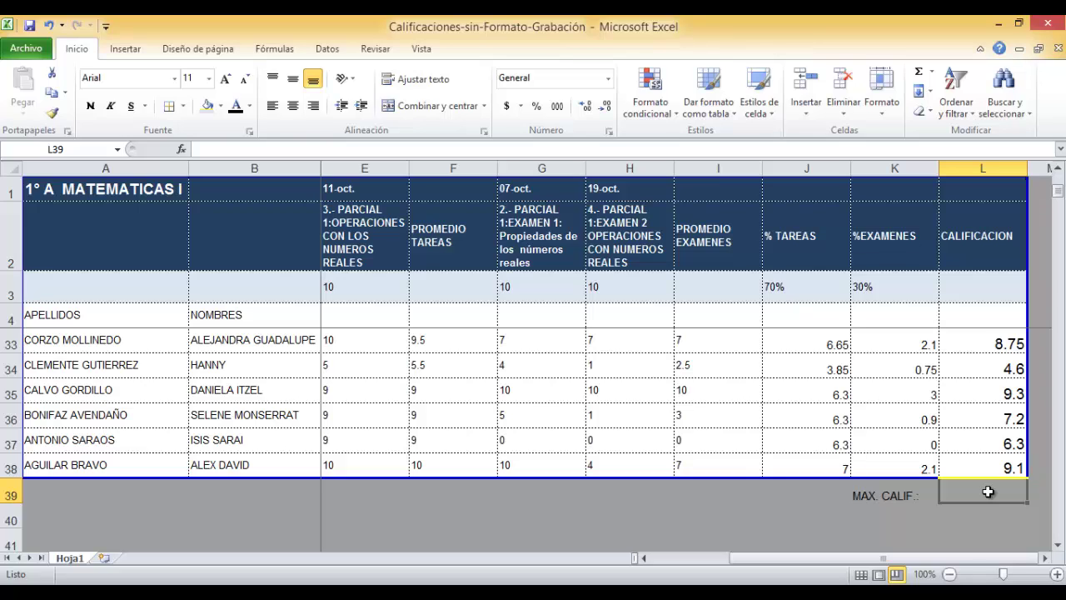
type("=")
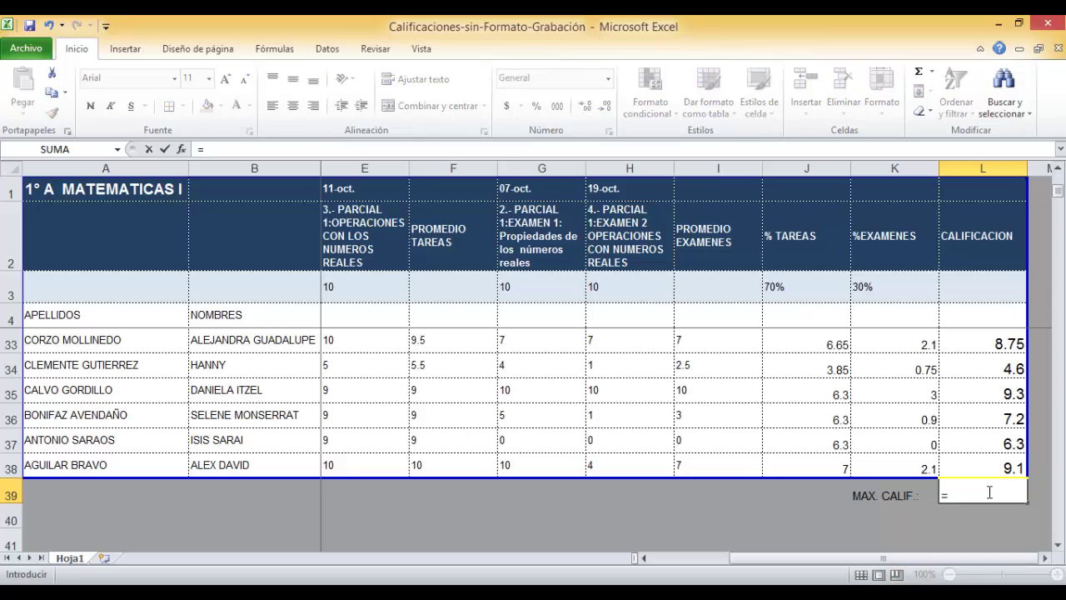
type("MAX")
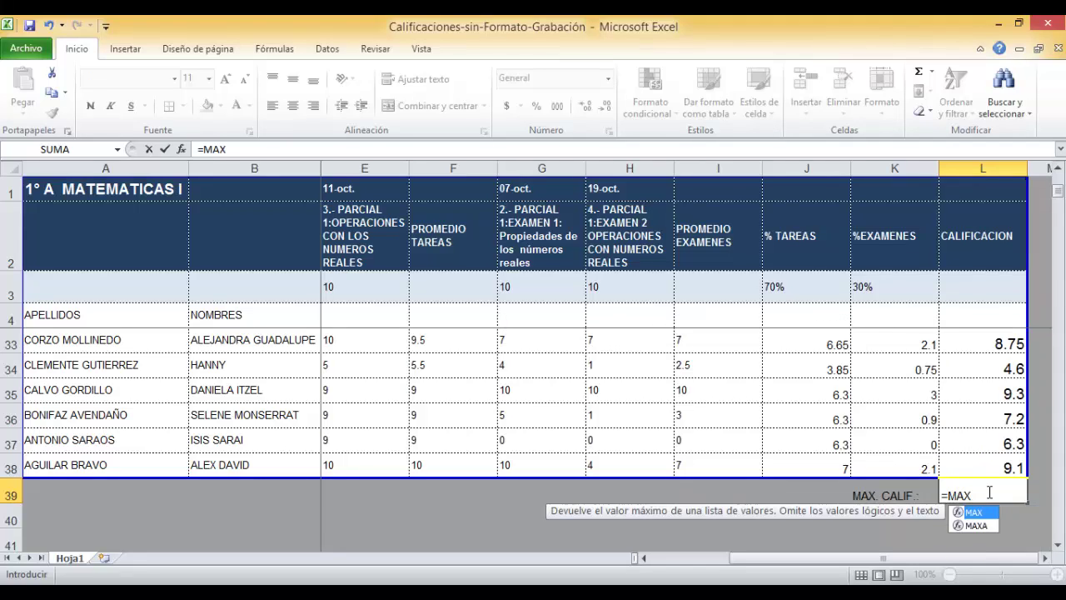
type("(")
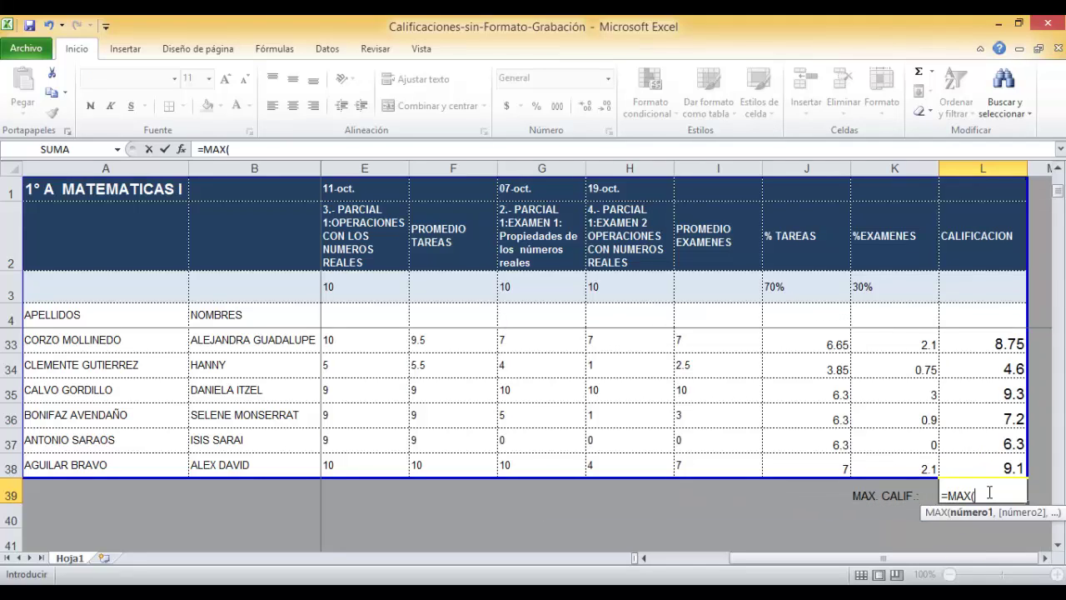
scroll(979, 458, "up", 9)
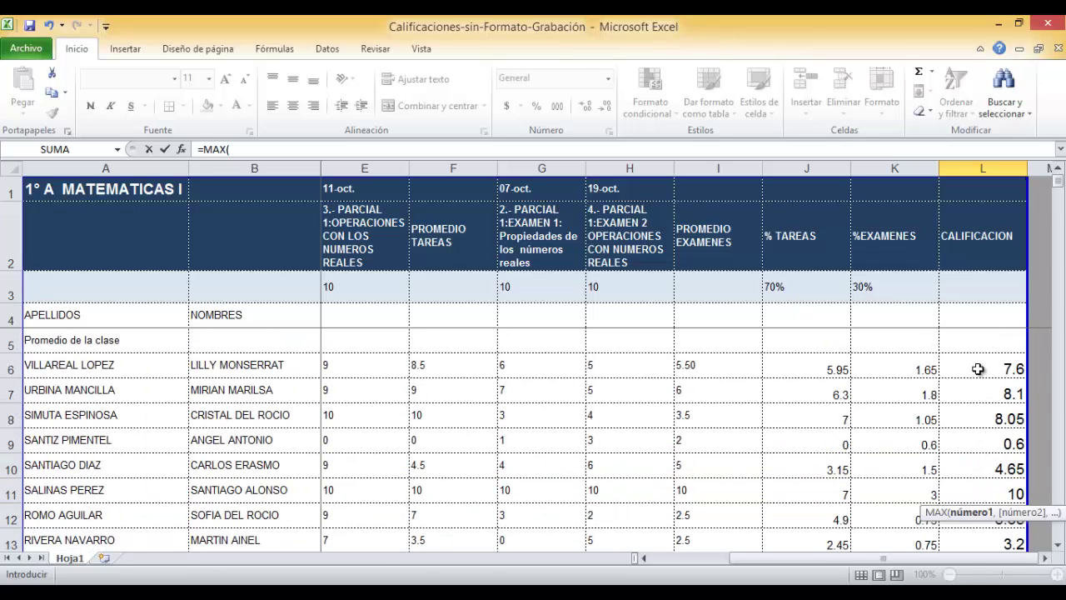
left_click(978, 369)
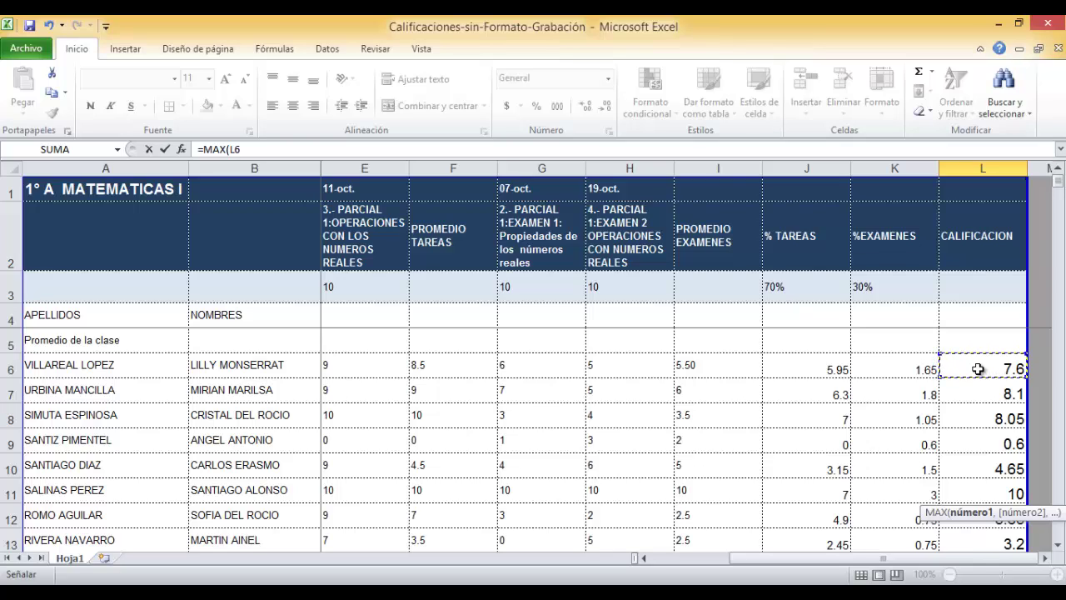
key("shift+Down")
key("shift+Down")
key("shift+Down")
key("shift+Down")
key("shift+Down")
key("shift+Down")
key("shift+Down")
key("shift+Down")
key("shift+Down")
key("shift+Down")
key("shift+Down")
key("shift+Down")
key("shift+Down")
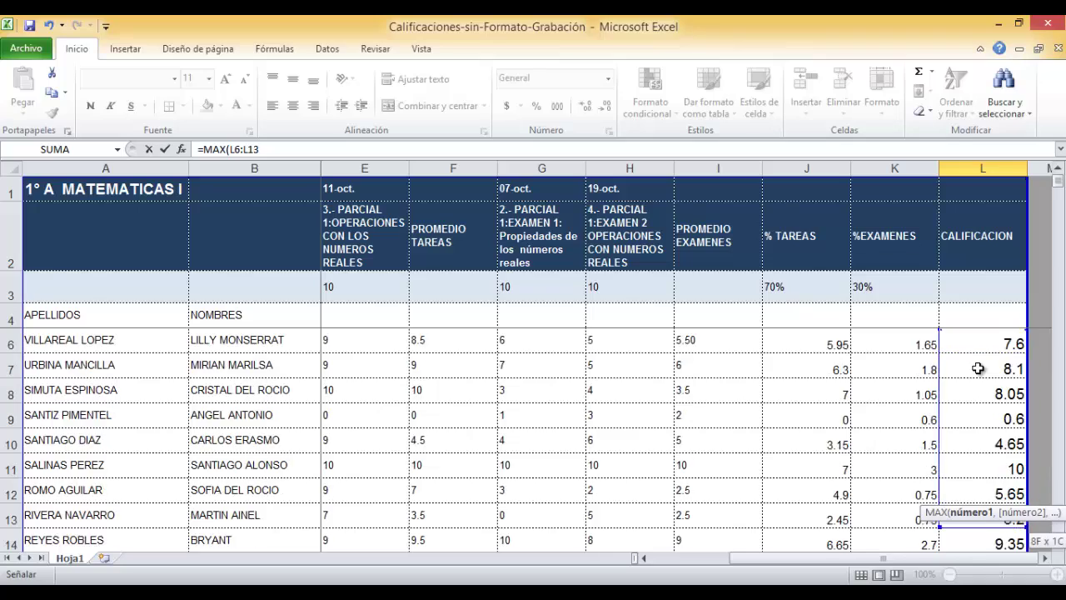
key("shift+Down")
key("shift+Down")
key("shift+Down")
key("shift+Down")
key("shift+Down")
key("shift+Down")
key("shift+Down")
key("shift+Down")
key("shift+Down")
key("shift+Down")
key("shift+Down")
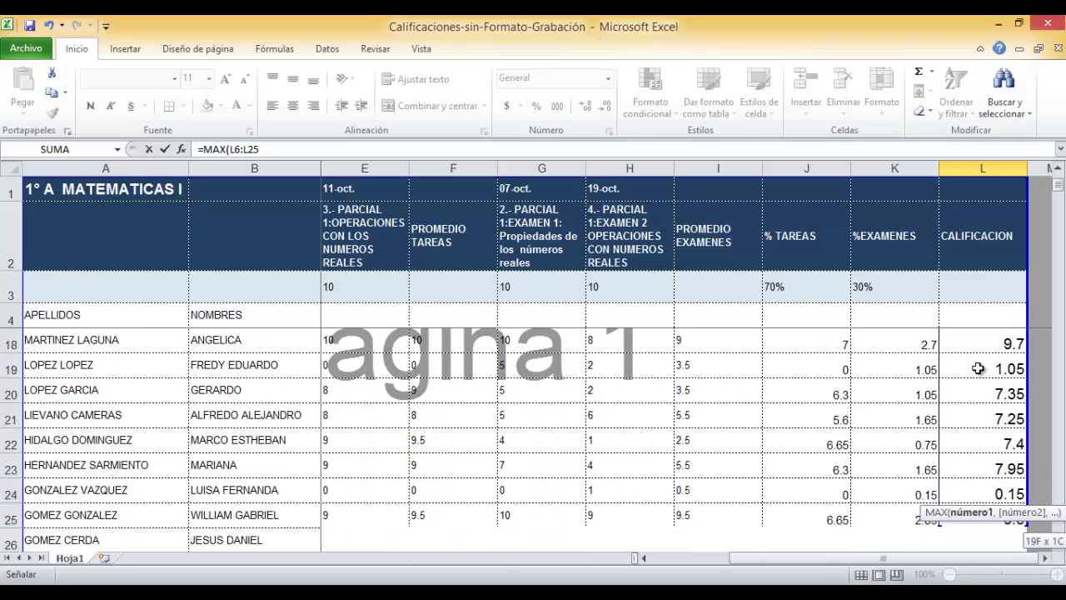
key("shift+Down")
key("shift+Down")
key("shift+Down")
key("shift+Down")
key("shift+Down")
key("shift+Down")
key("shift+Down")
key("shift+Down")
key("shift+Down")
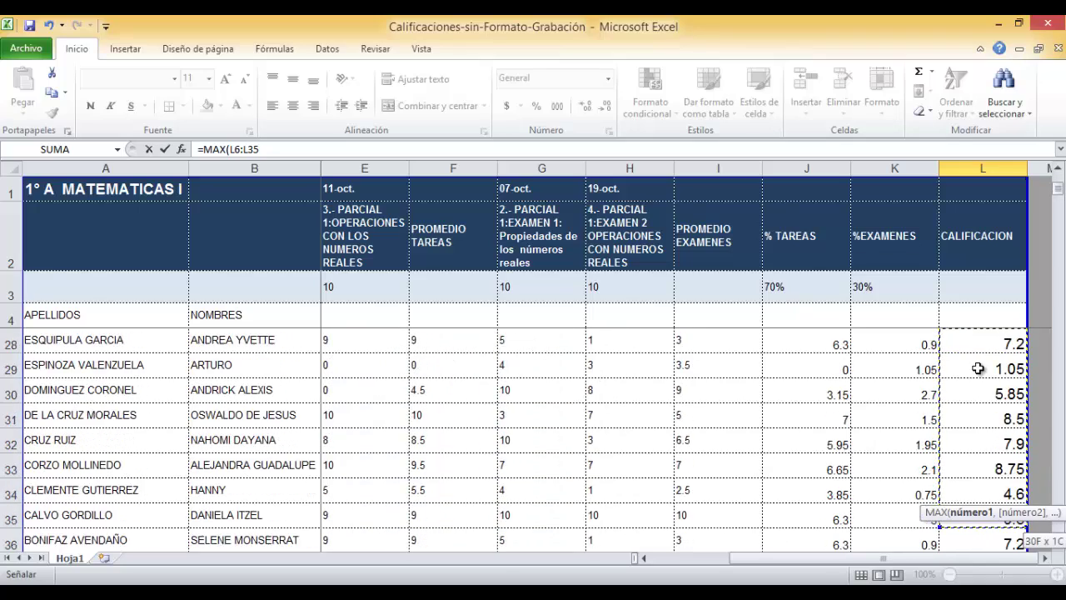
key("shift+Up")
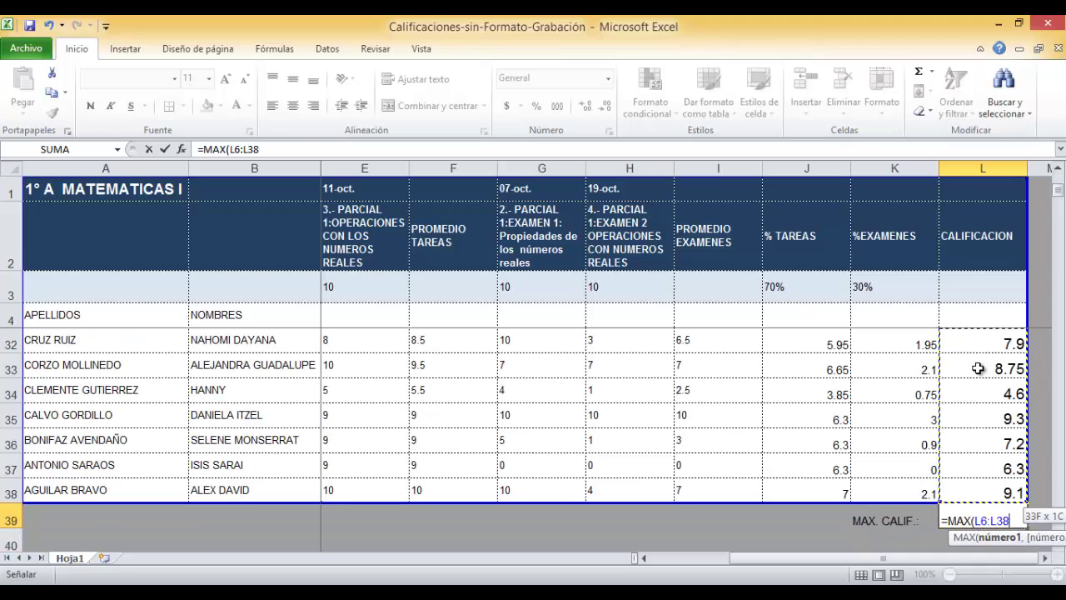
type(")")
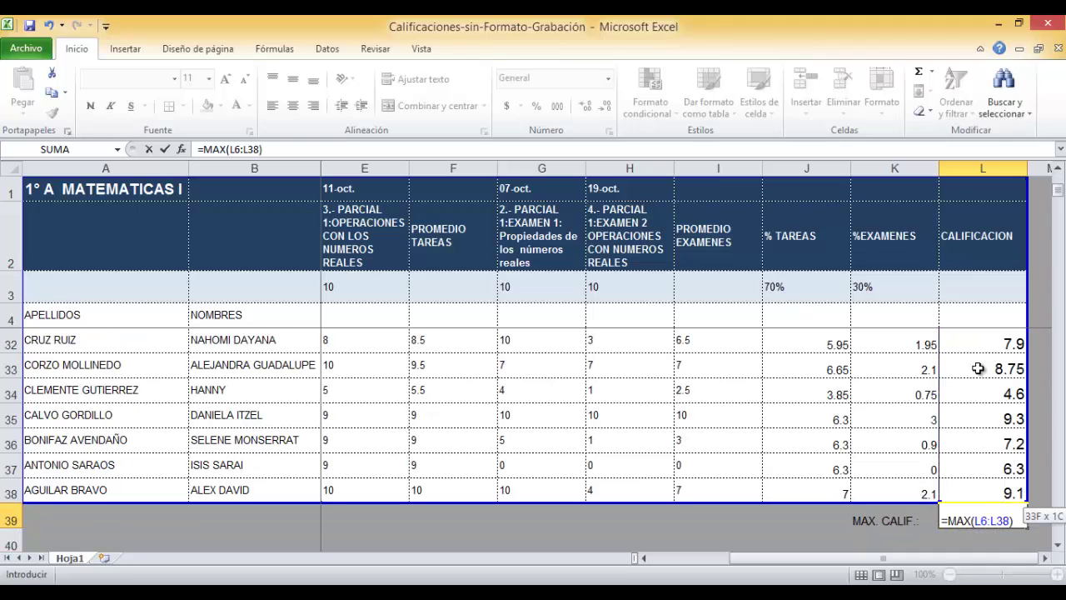
key("Return")
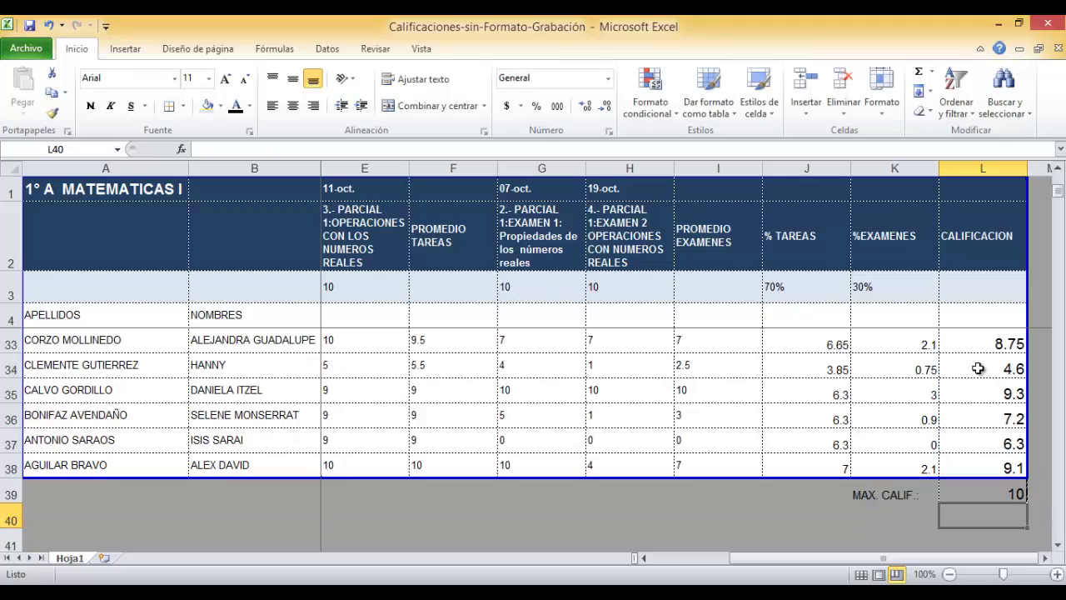
left_click(984, 494)
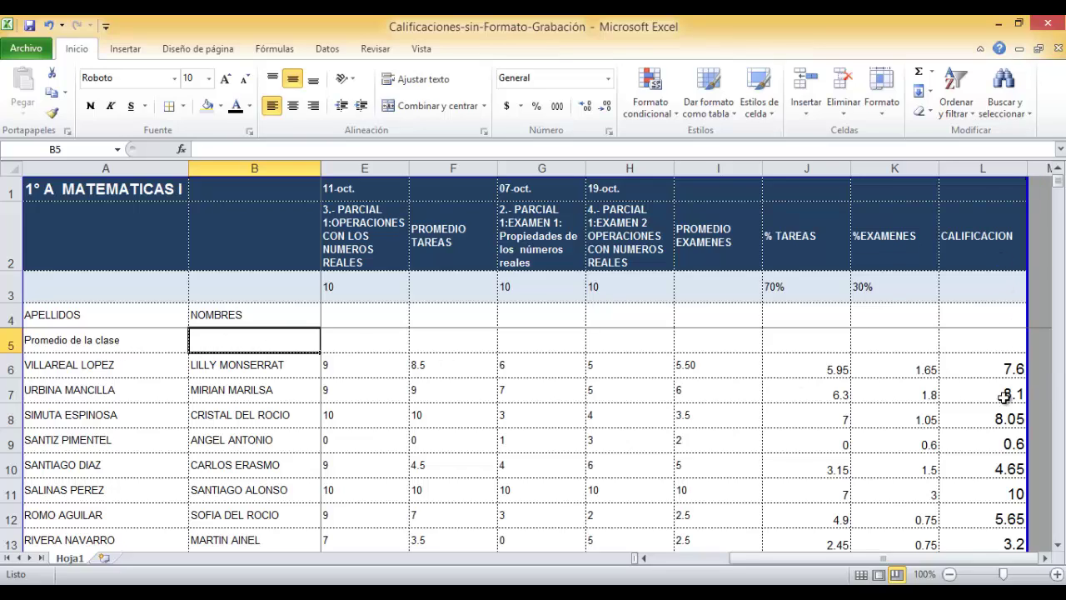
Calculate the class average in B5 with the formula =PROMEDIO(L6:L38).
double_click(276, 336)
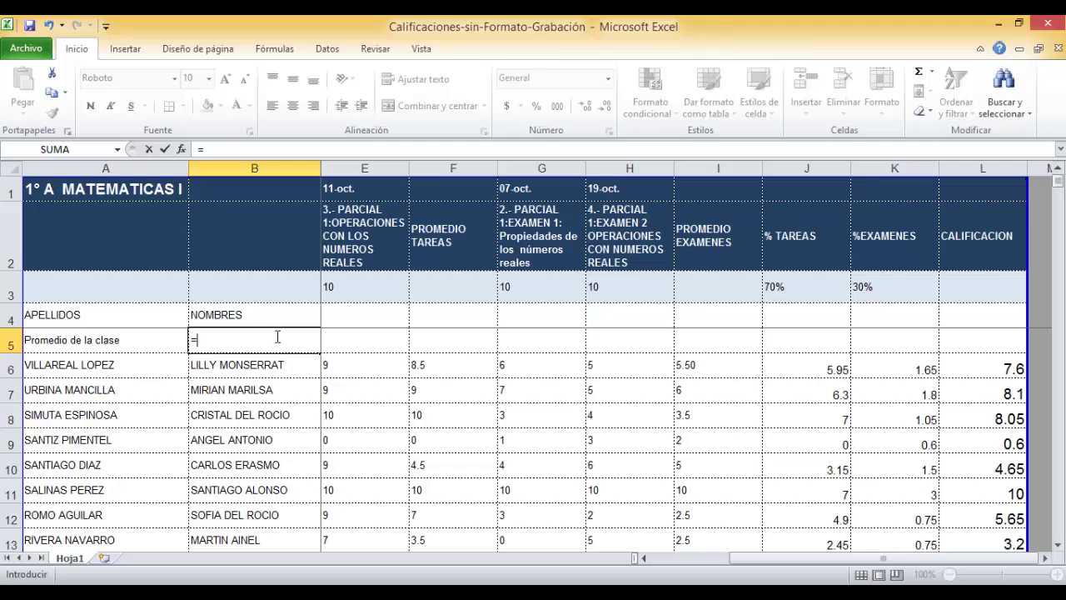
type("=PROMEDIO")
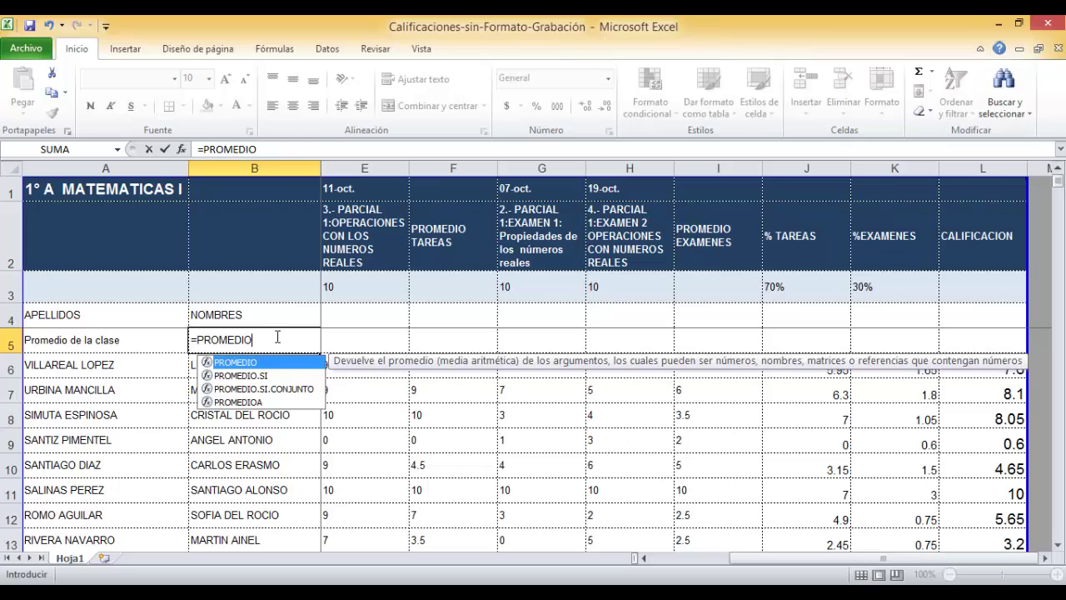
type("(")
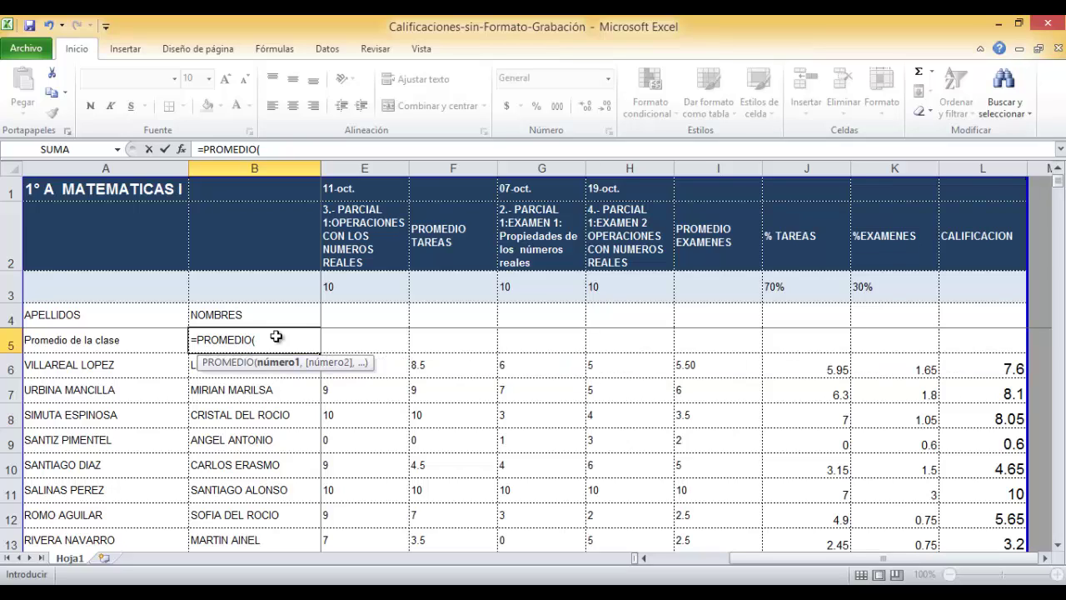
left_click(966, 368)
key("shift+Down")
key("shift+Down")
key("shift+Down")
key("shift+Down")
key("shift+Down")
key("shift+Down")
key("shift+Down")
key("shift+Down")
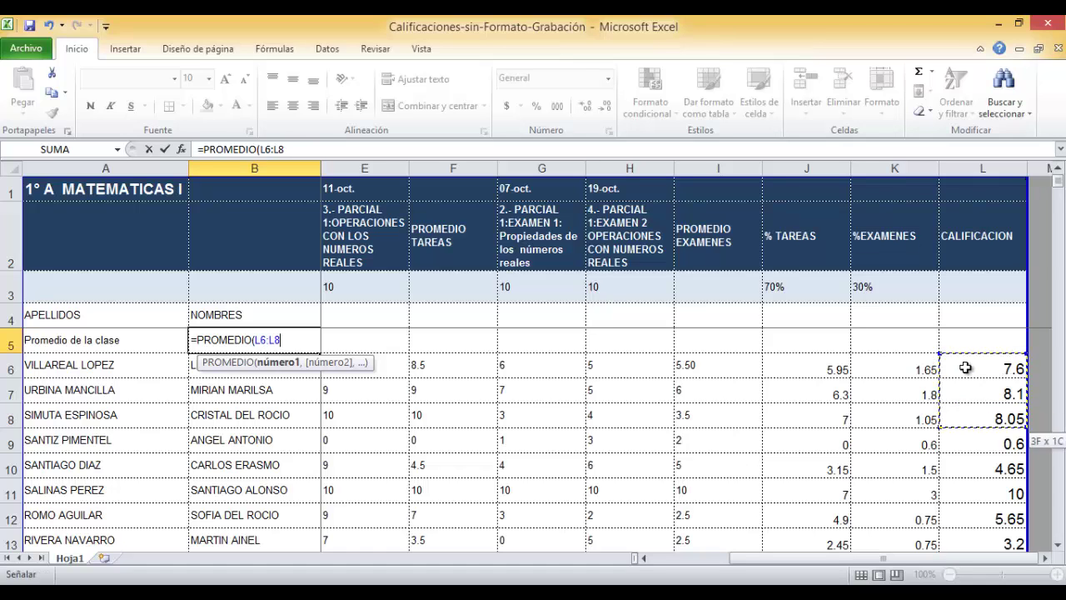
key("shift+Down")
key("shift+Down")
key("shift+Down")
key("shift+Down")
key("shift+Down")
key("shift+Down")
key("shift+Down")
key("shift+Down")
key("shift+Down")
key("shift+Down")
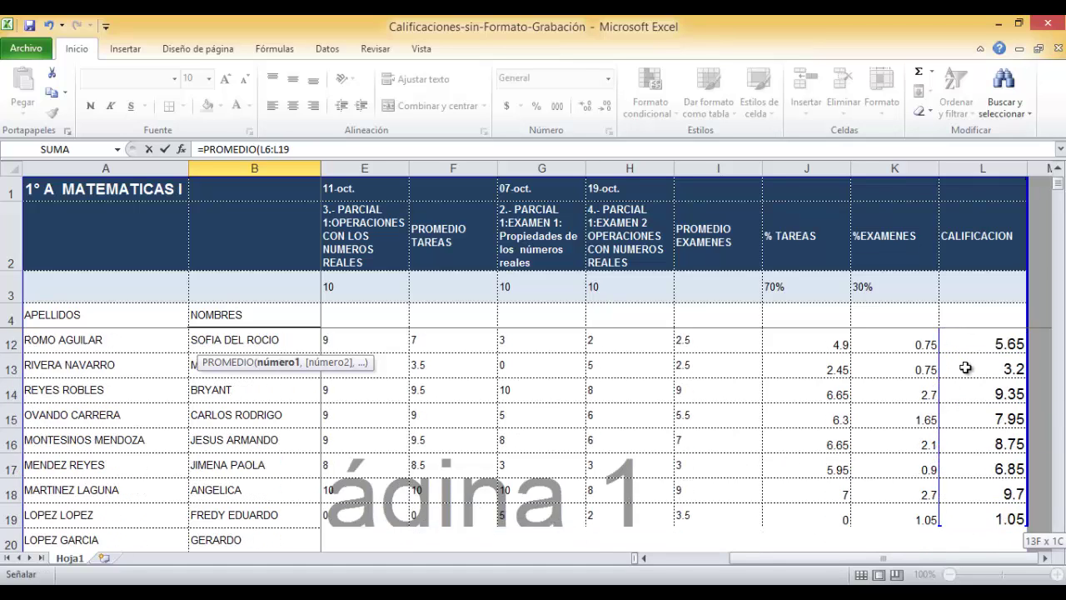
key("shift+Down")
key("shift+Down")
key("shift+Down")
key("shift+Down")
key("shift+Down")
key("shift+Down")
key("shift+Down")
key("shift+Down")
key("shift+Down")
key("shift+Down")
key("shift+Down")
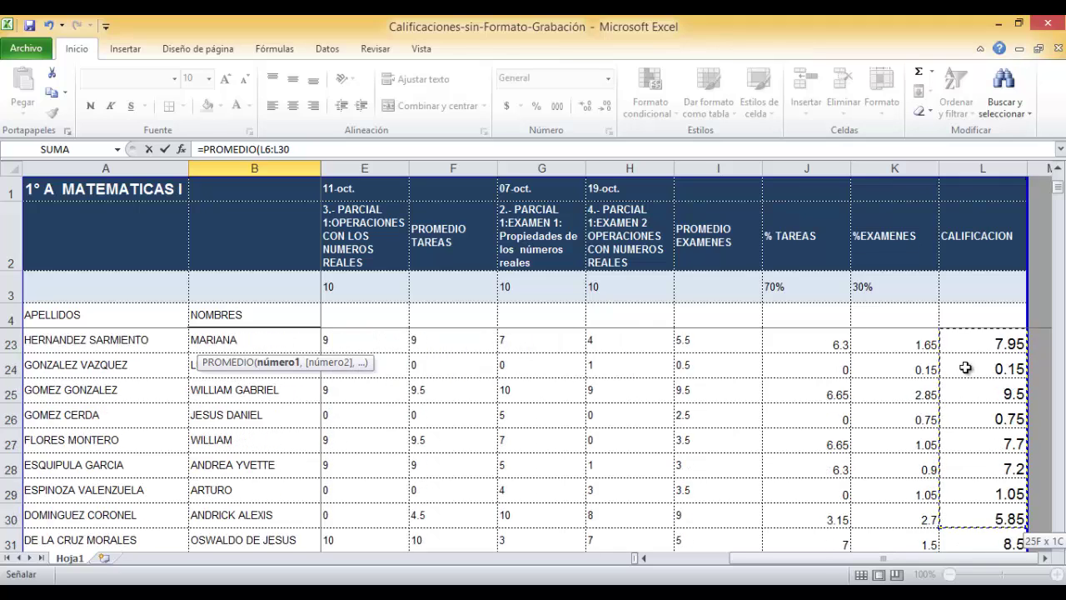
key("shift+Down")
key("shift+Down")
key("shift+Down")
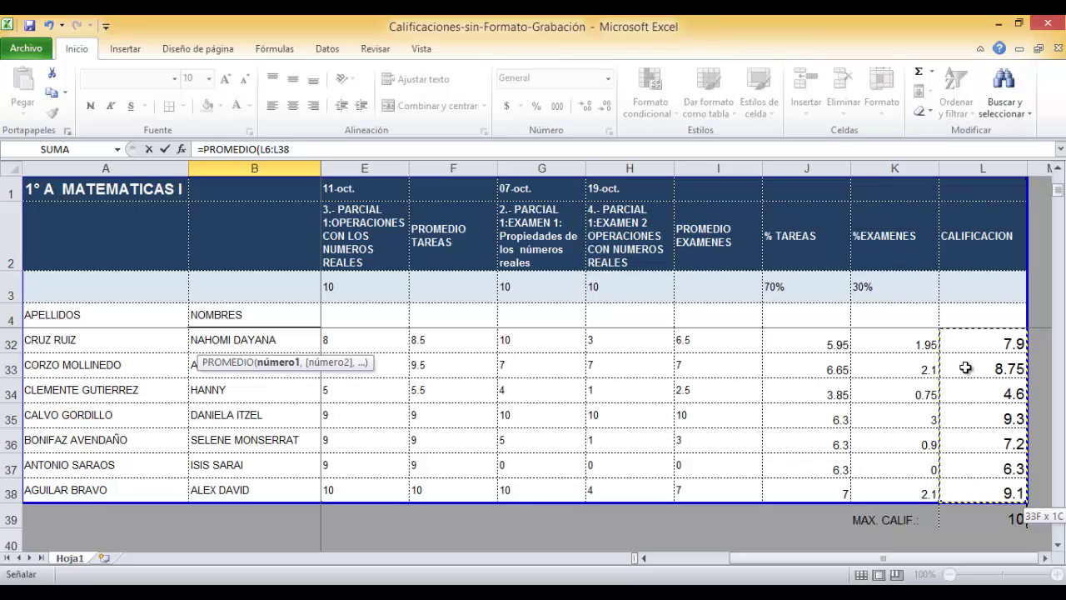
type(")")
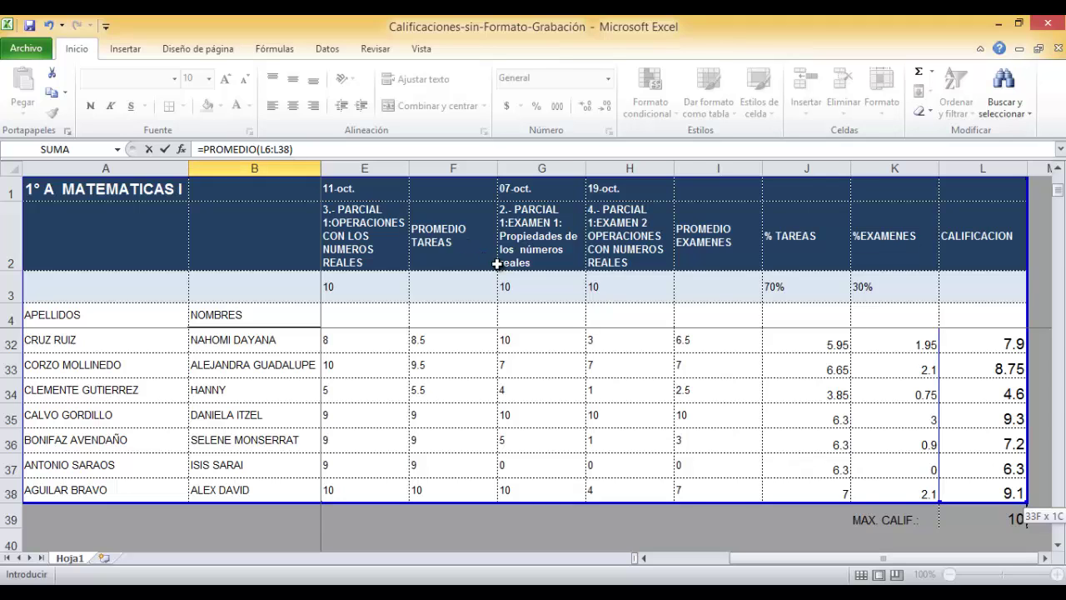
key("Return")
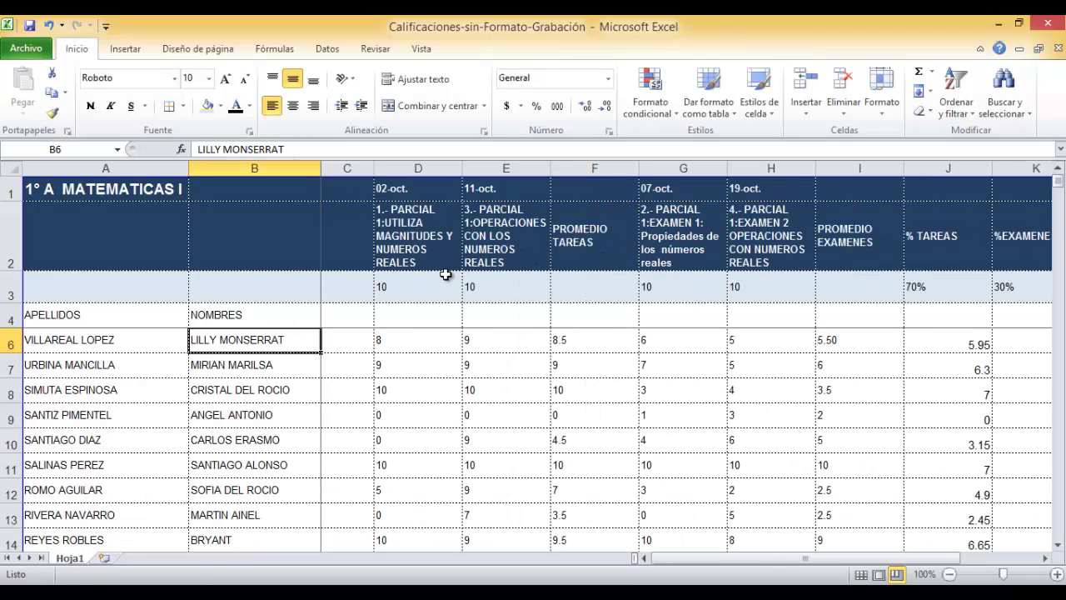
scroll(378, 309, "up", 1)
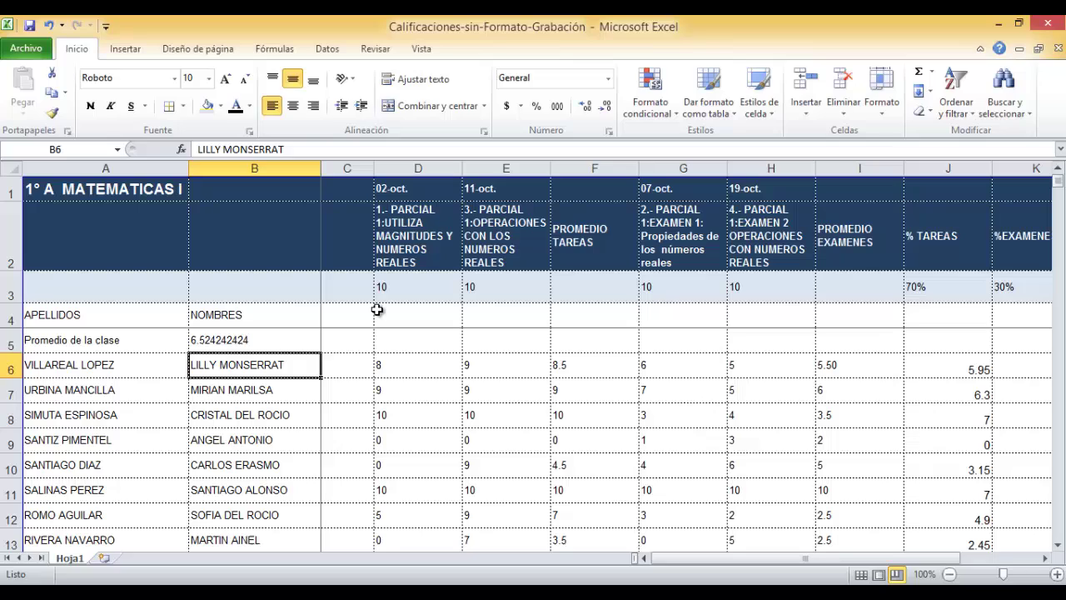
Reduce the displayed decimals of the class average in B5 to one decimal place.
left_click(246, 341)
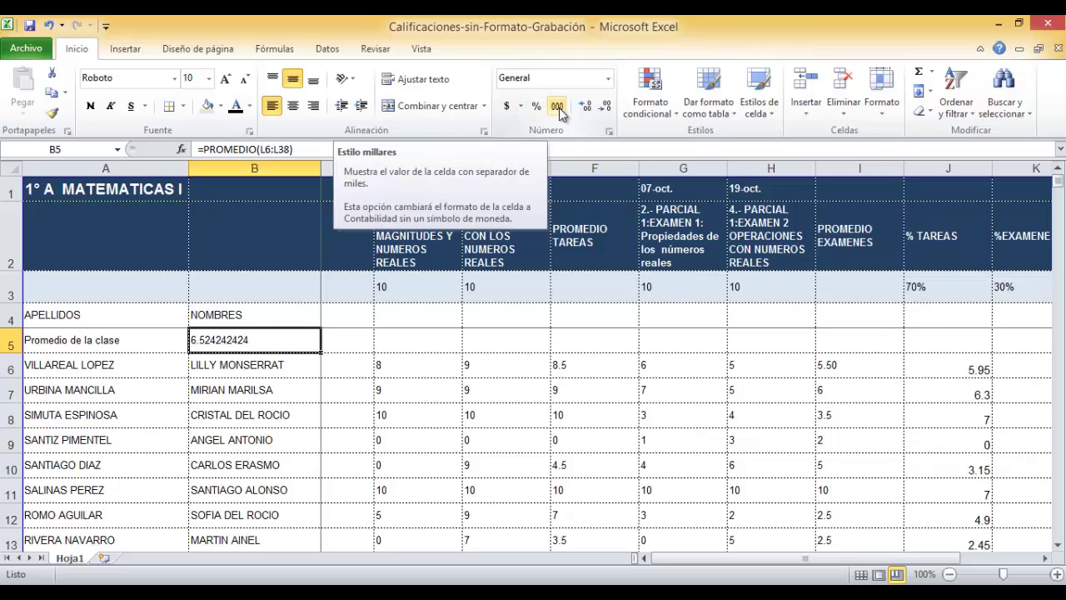
left_click(606, 111)
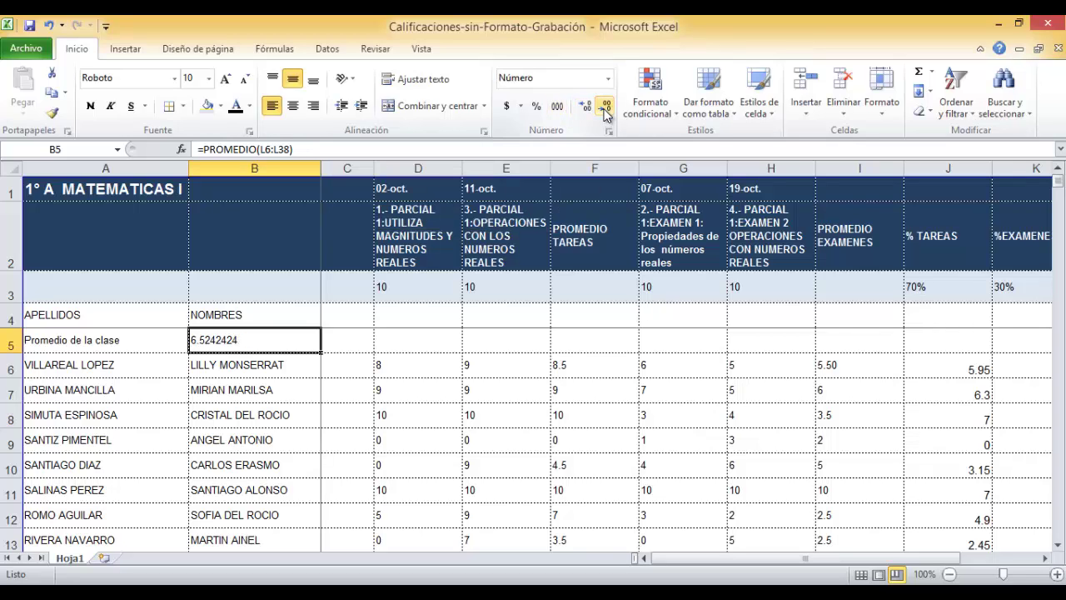
left_click(606, 111)
left_click(605, 111)
left_click(606, 111)
left_click(605, 110)
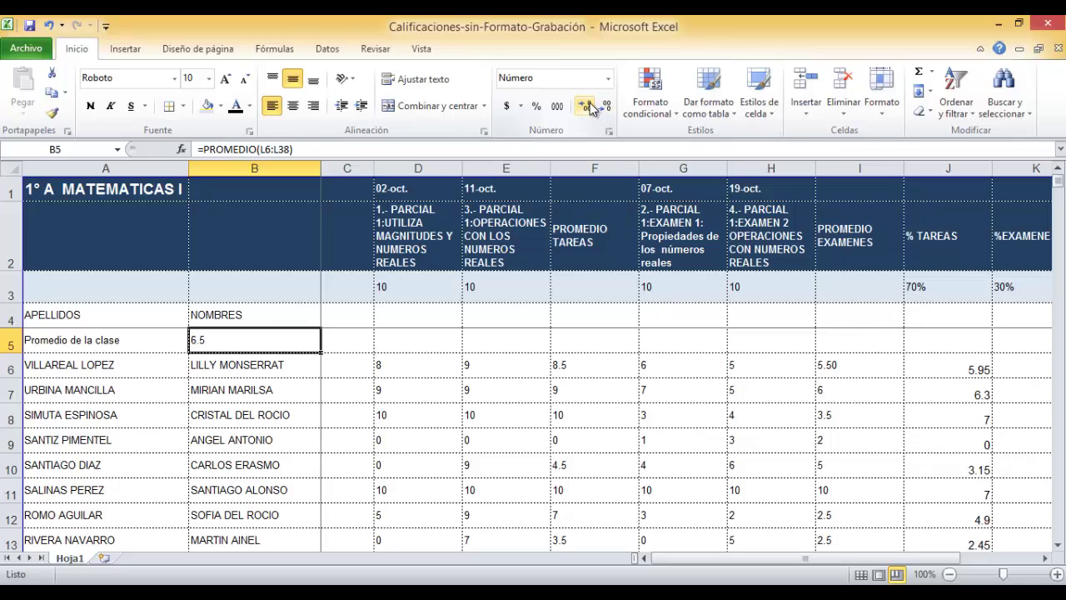
left_click(583, 112)
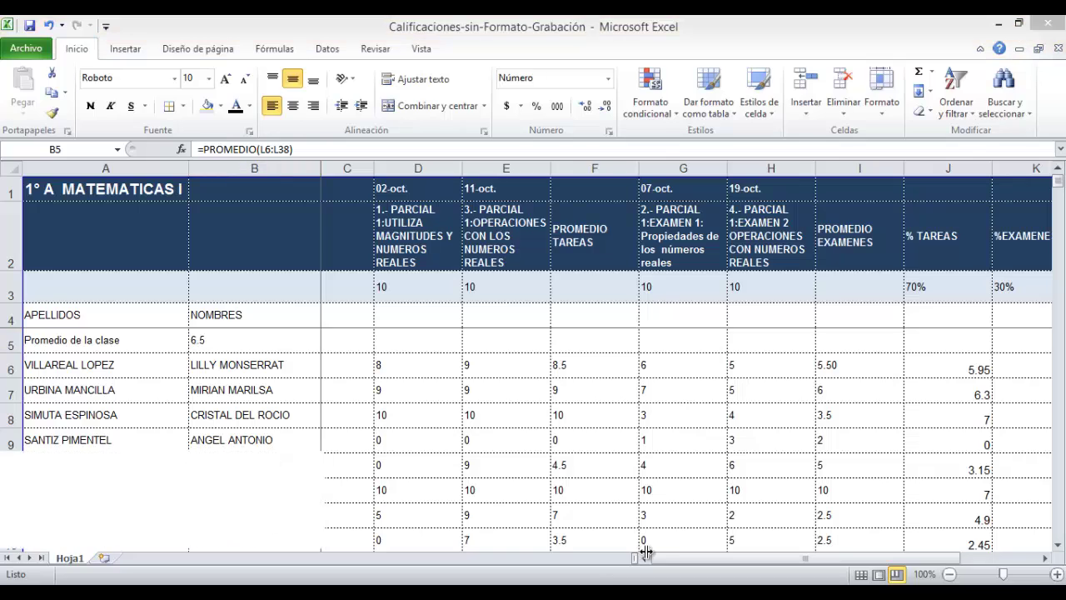
Set the page orientation of the sheet to Horizontal.
left_click(257, 512)
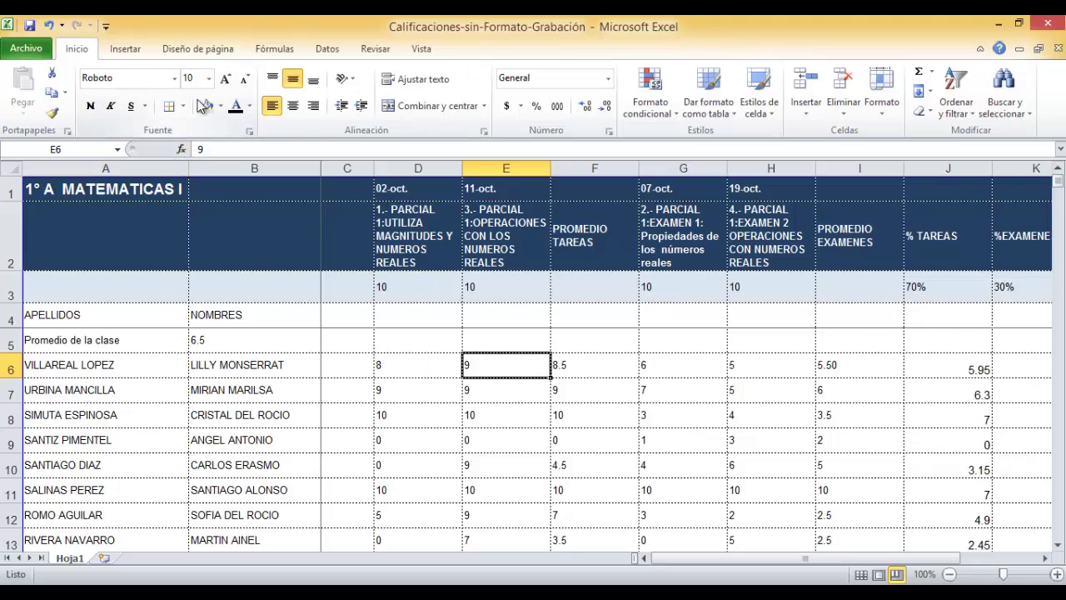
left_click(201, 52)
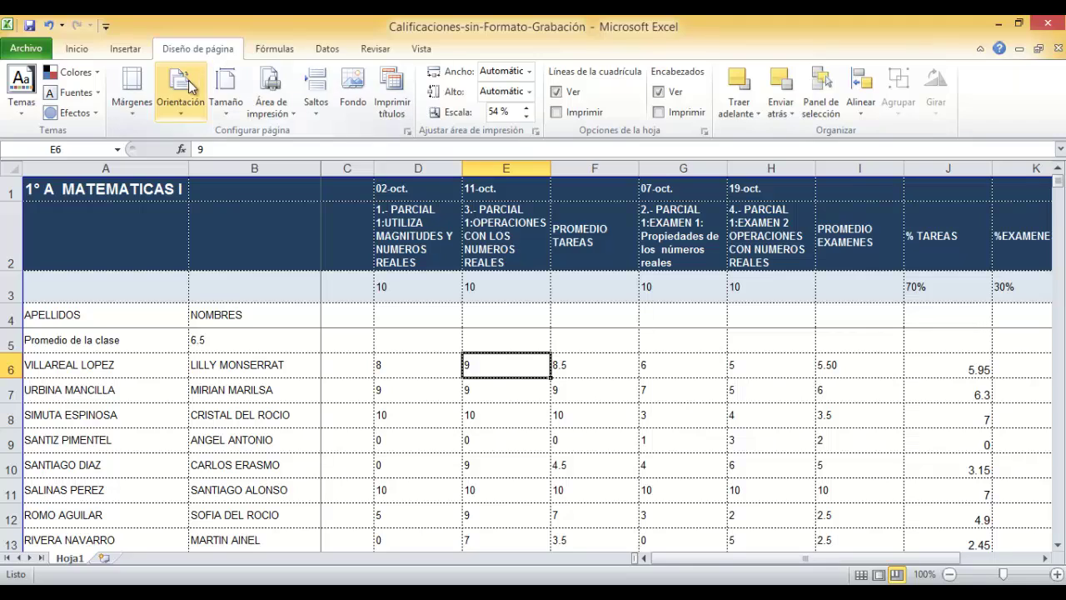
left_click(175, 119)
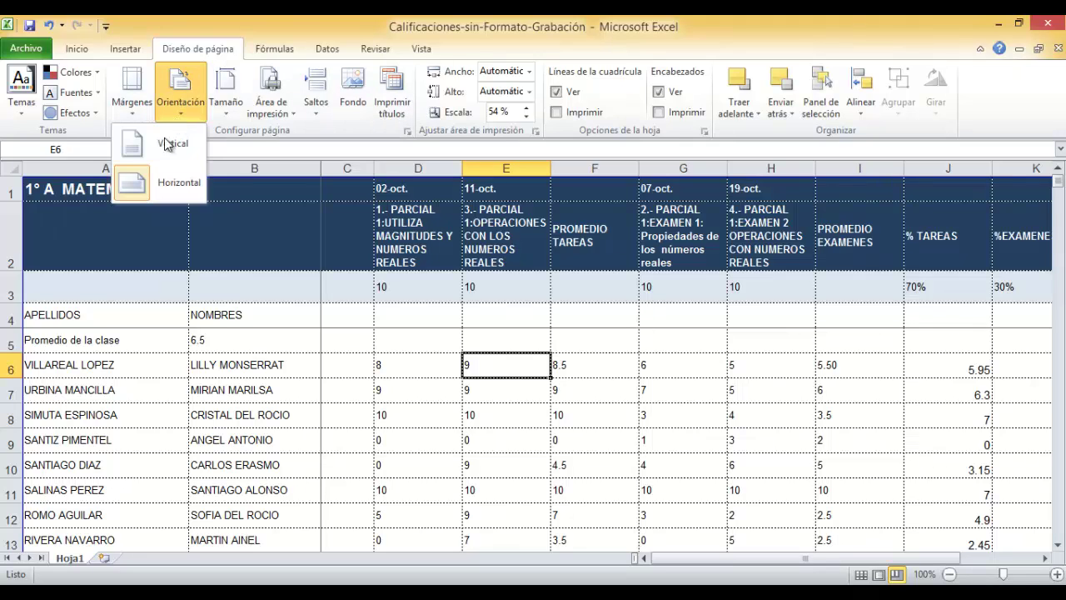
left_click(158, 184)
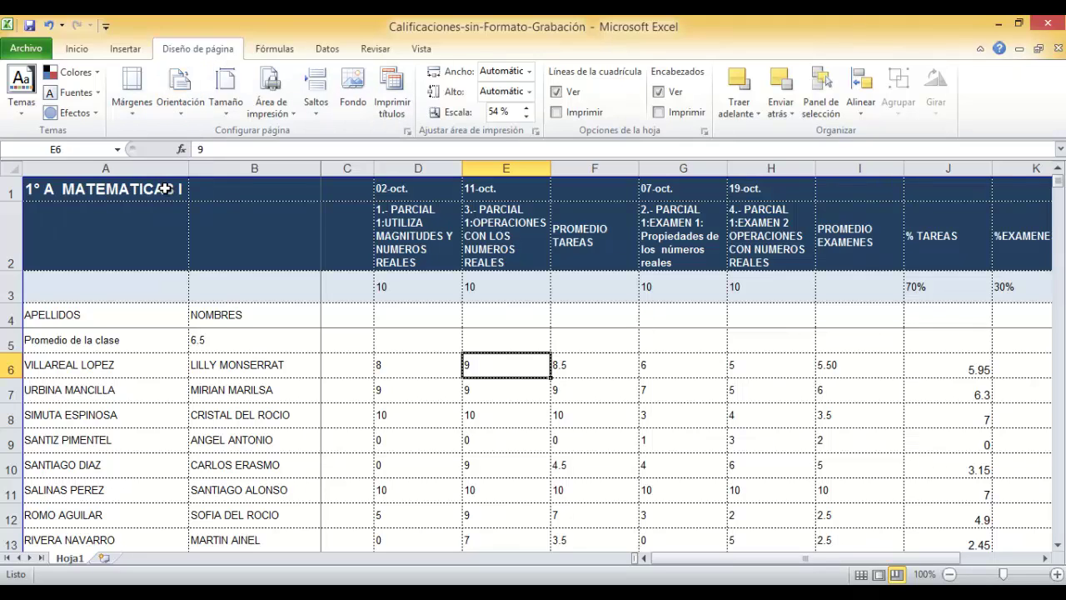
Switch the worksheet to Normal view and back to the page break preview, accepting its notice.
left_click(421, 49)
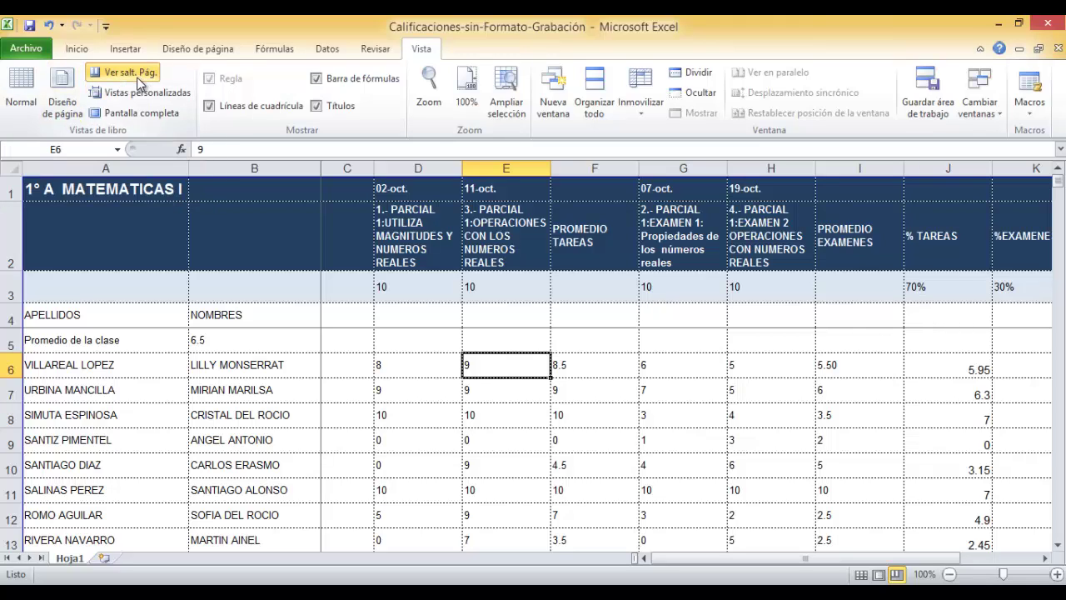
left_click(23, 111)
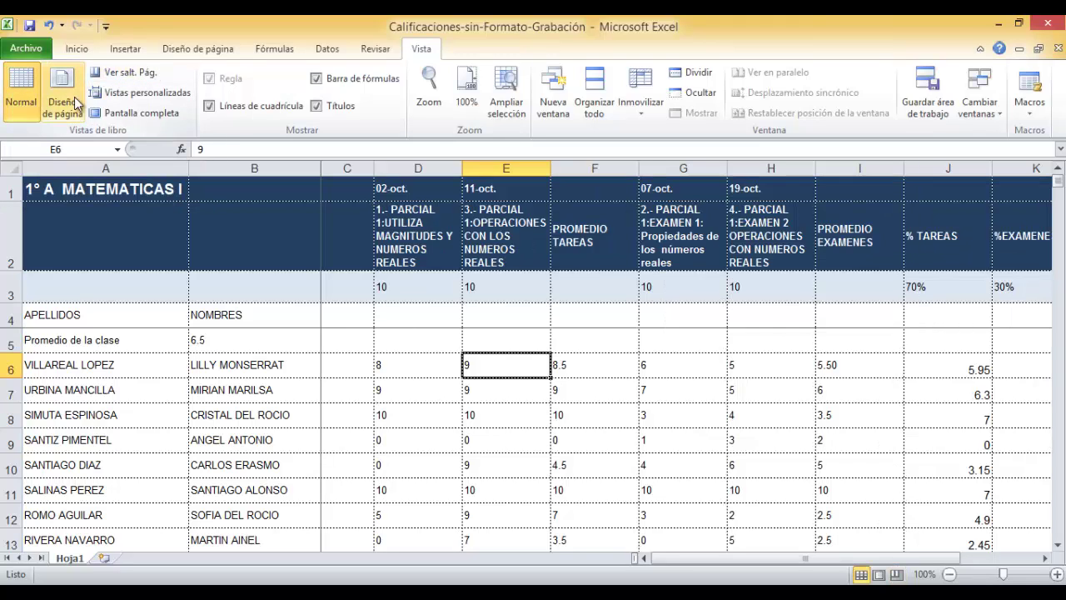
left_click(124, 79)
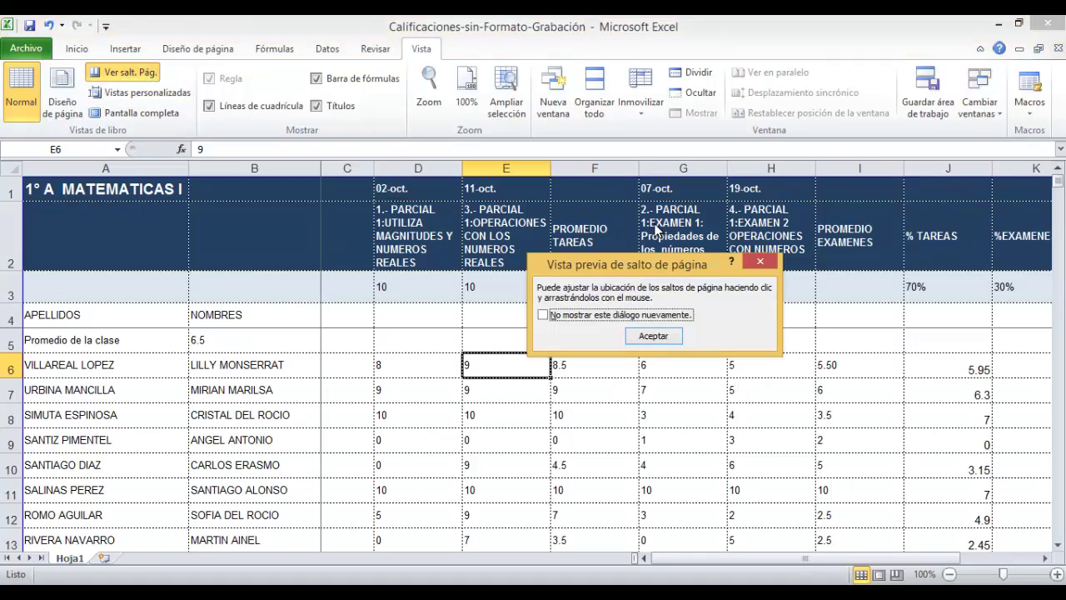
left_click(671, 335)
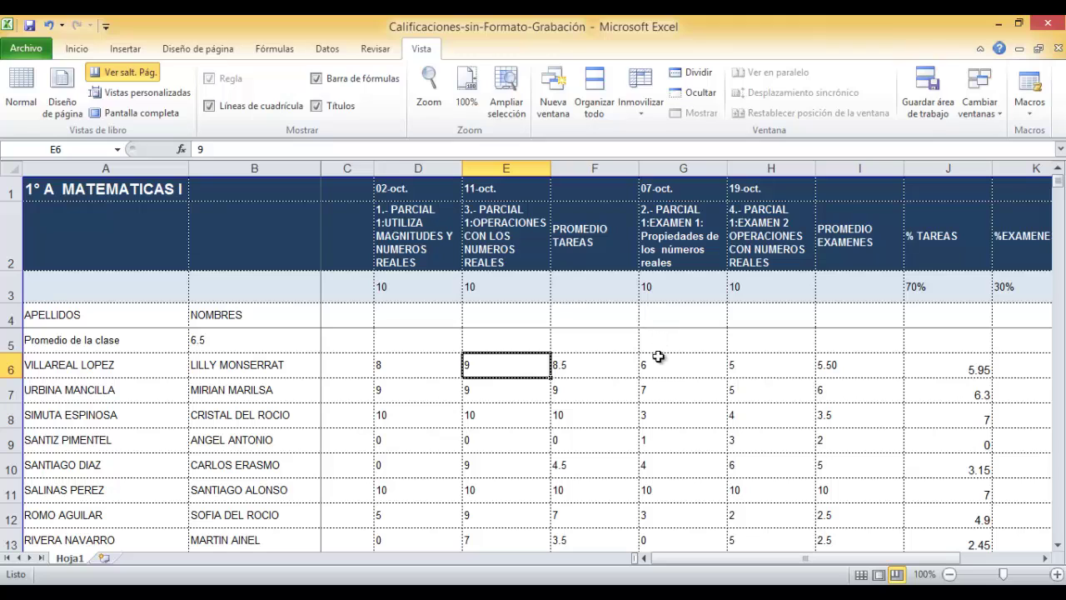
left_click(666, 360)
Set the worksheet zoom to 75%.
scroll(666, 360, "down", 7)
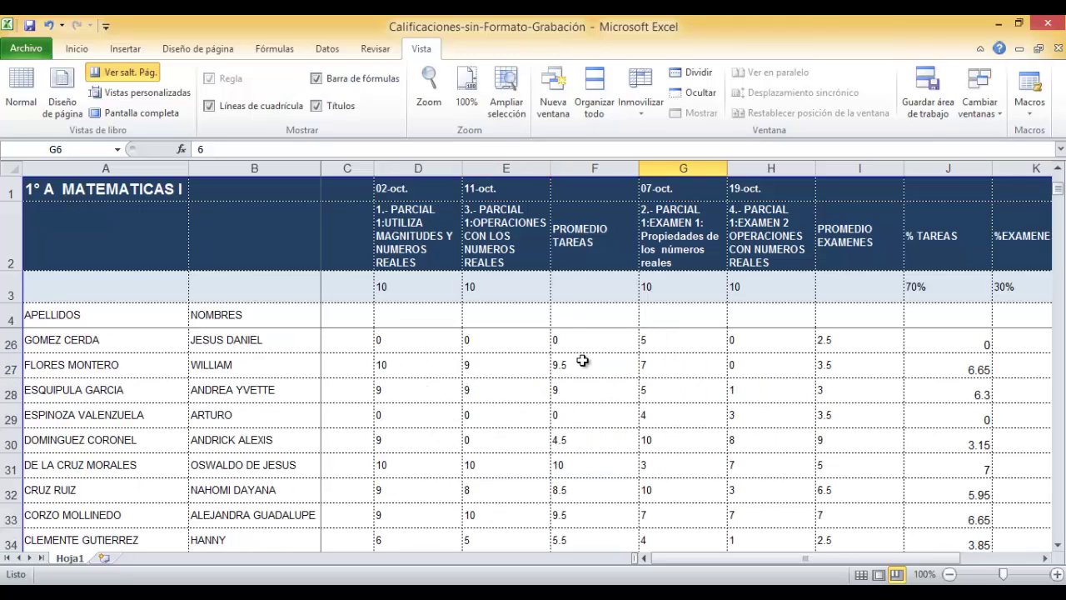
left_click(429, 90)
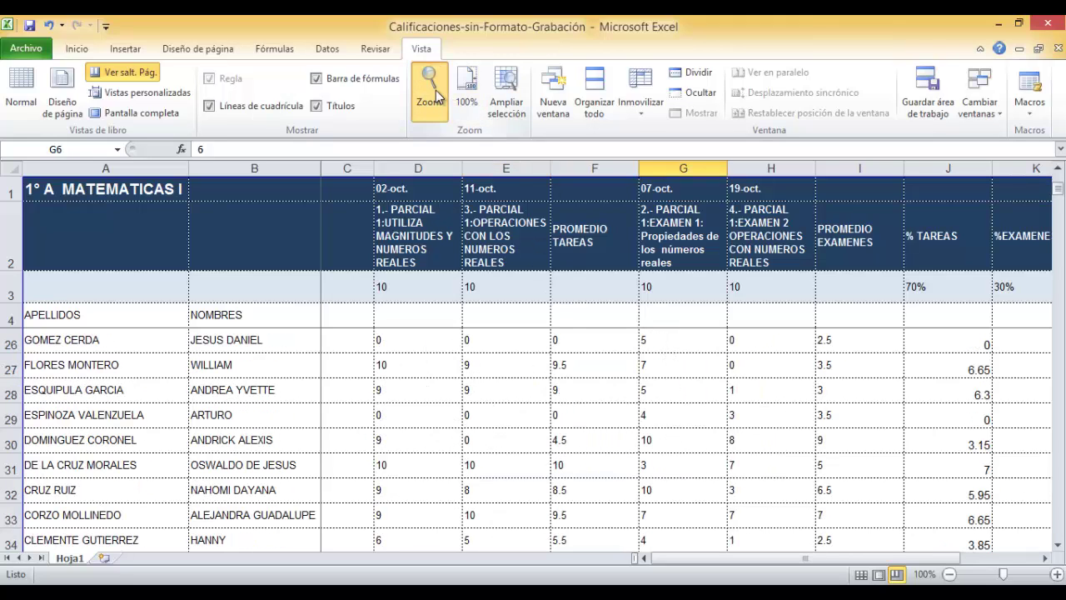
left_click(597, 292)
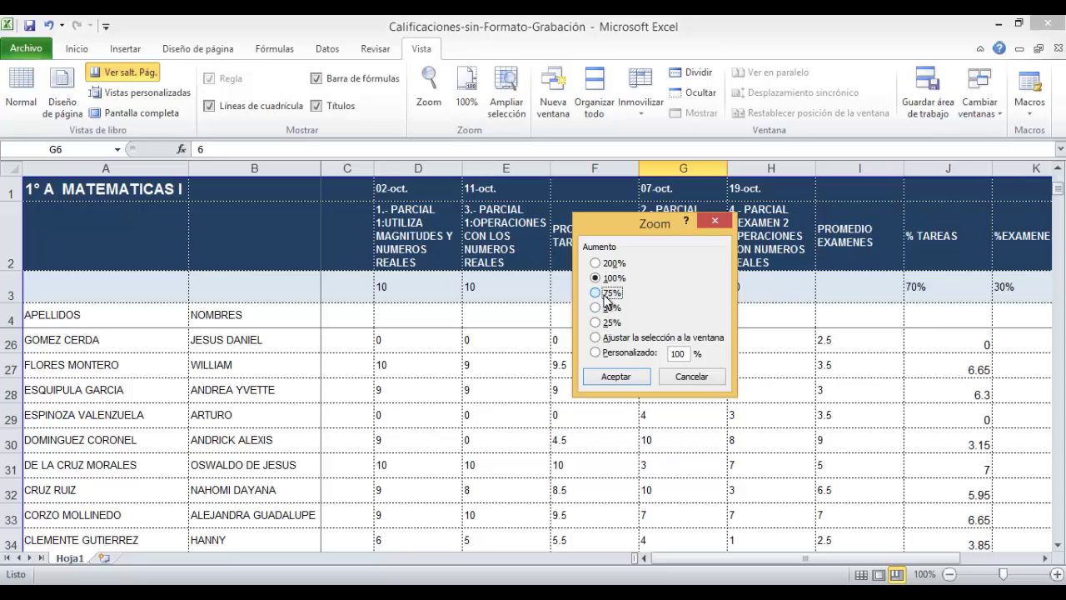
left_click(614, 377)
left_click(589, 371)
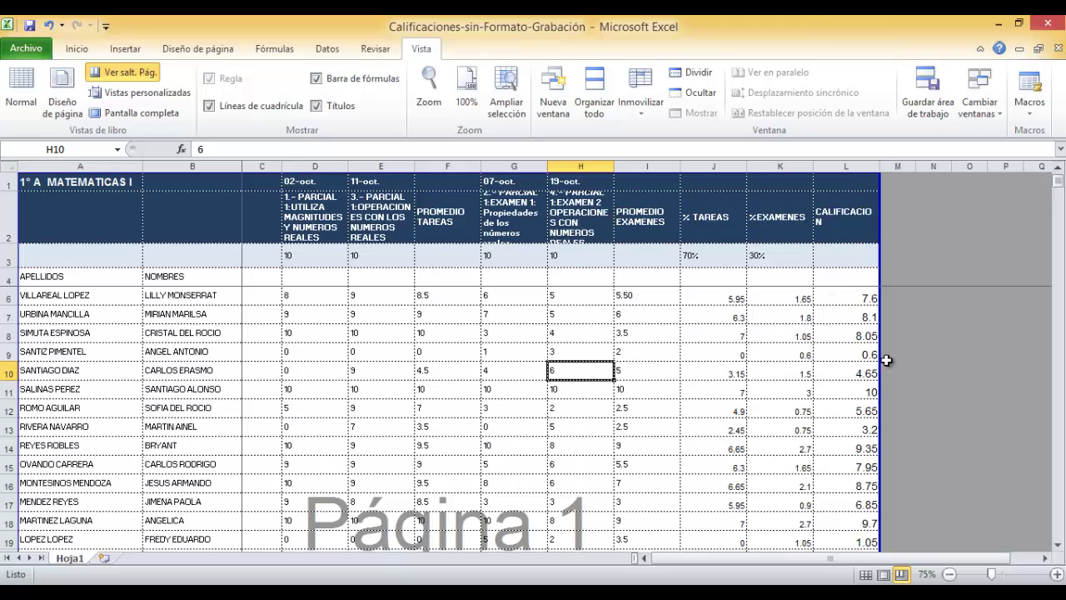
Try moving the vertical page boundary to just after the % TAREAS column, and return it to after the CALIFICACION column.
left_click_drag(876, 354, 738, 393)
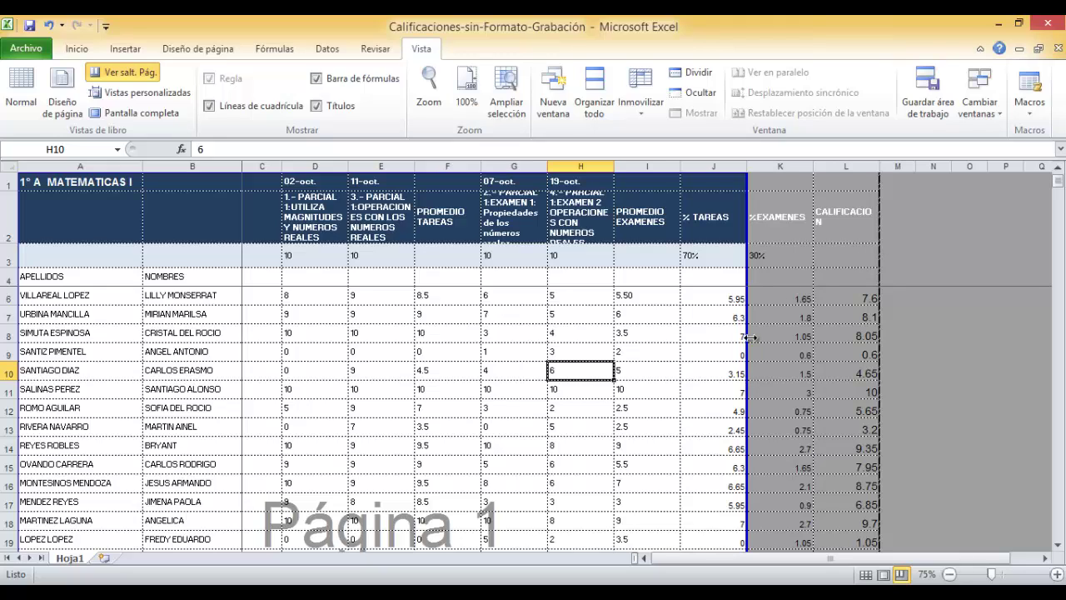
left_click_drag(746, 356, 878, 355)
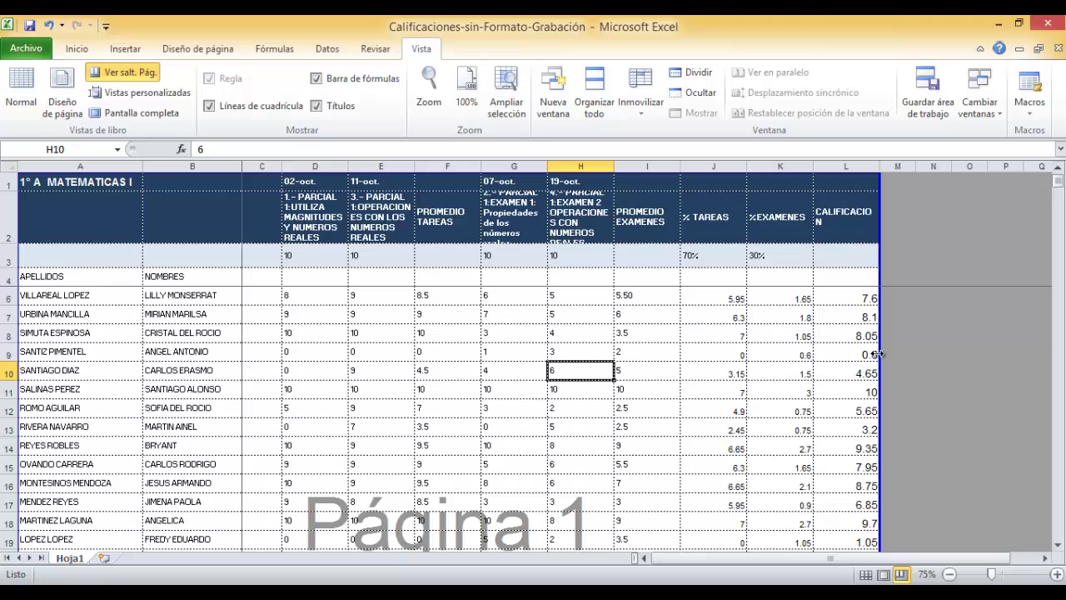
Extend the lower page boundary to include row 39 with the MAX. CALIF. label and value.
scroll(714, 386, "down", 9)
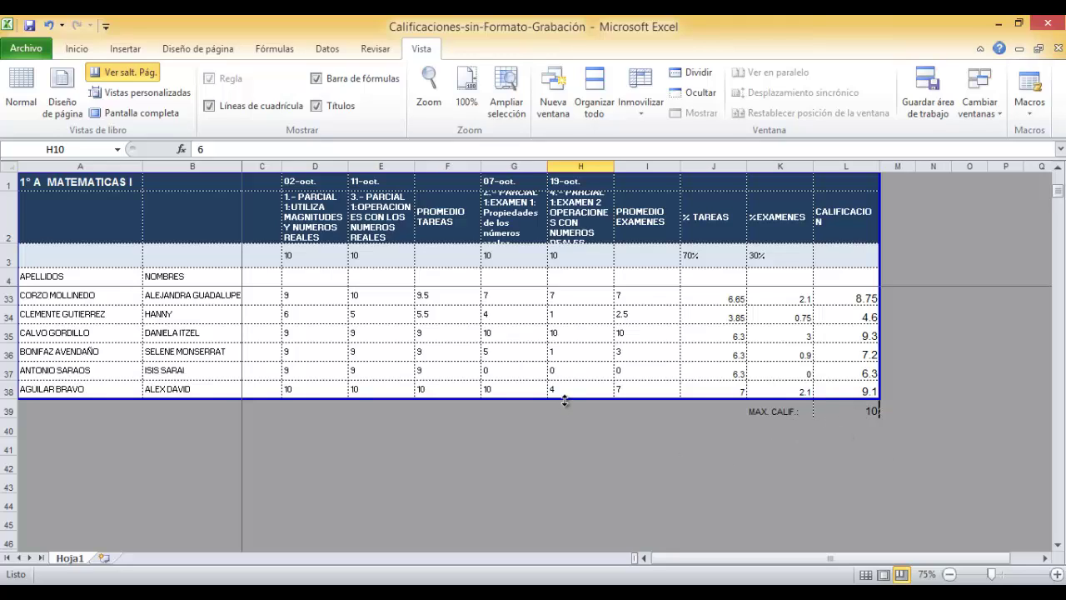
left_click_drag(564, 400, 571, 421)
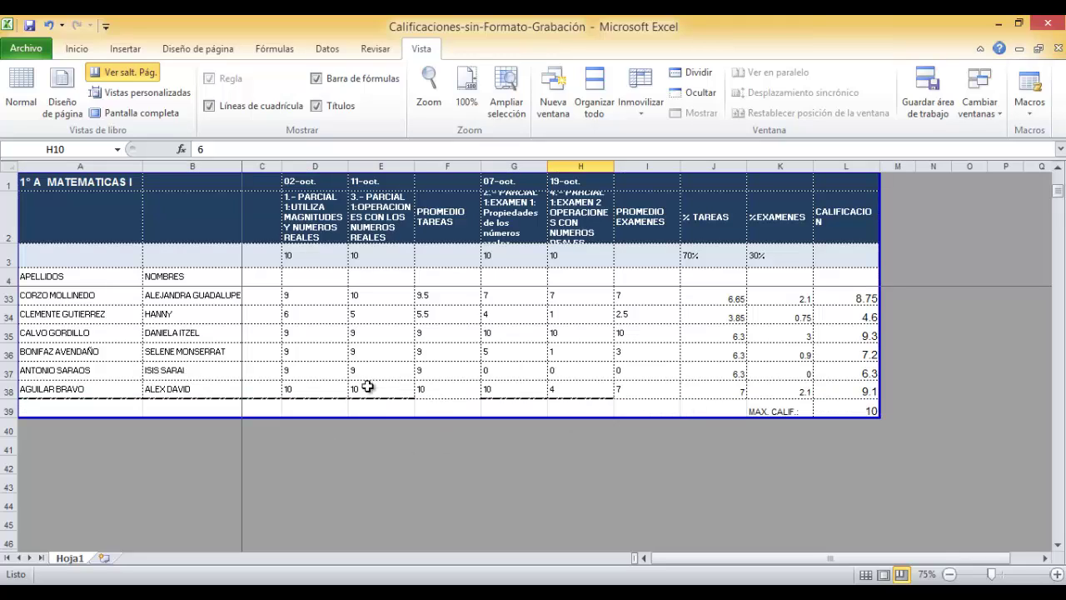
scroll(404, 372, "up", 9)
scroll(404, 372, "down", 10)
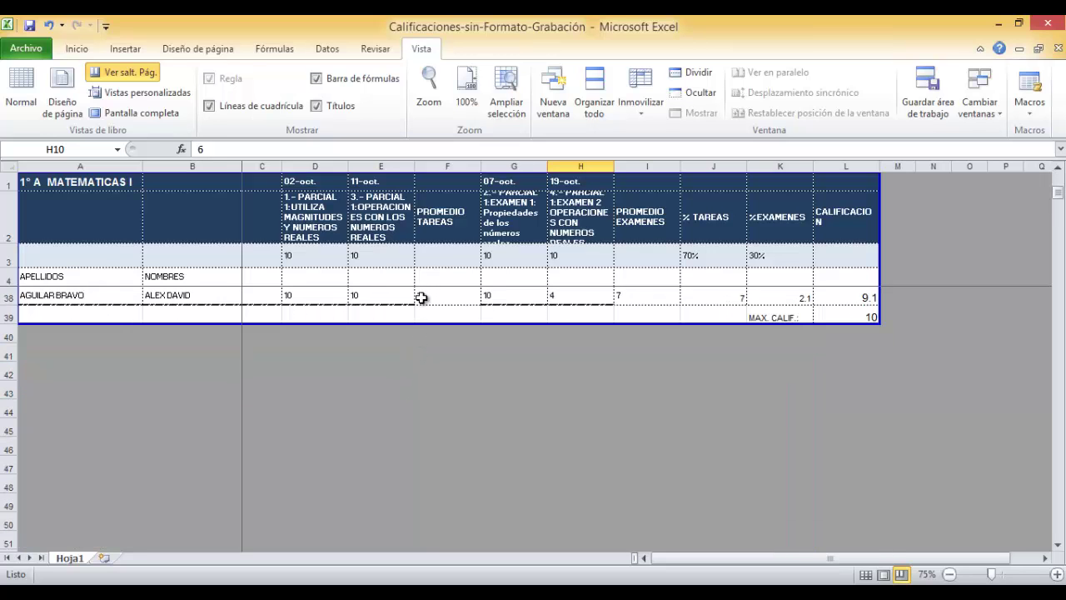
left_click(426, 297)
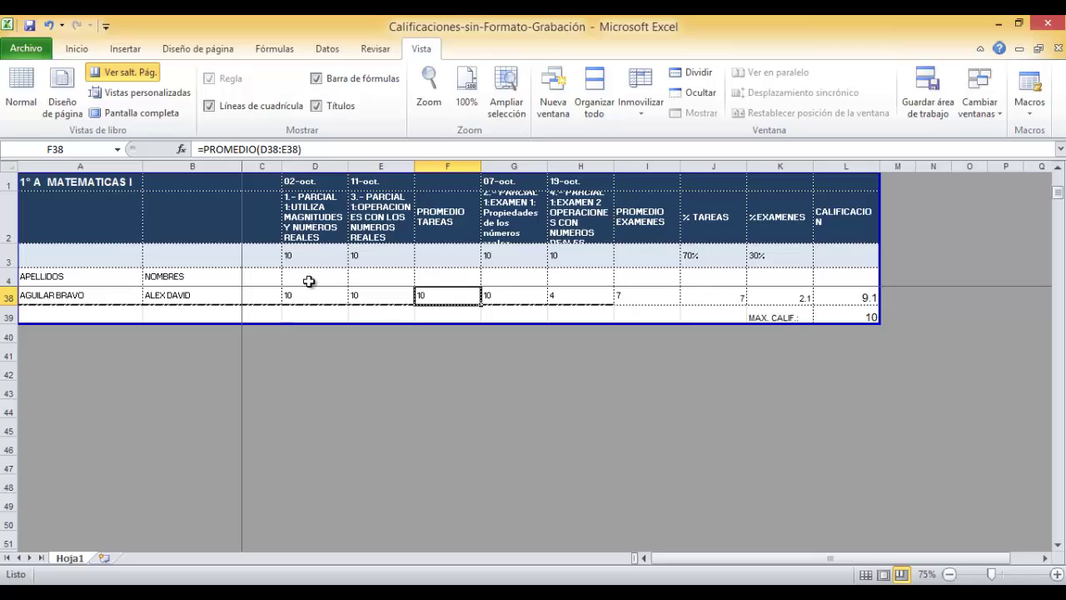
scroll(300, 288, "up", 11)
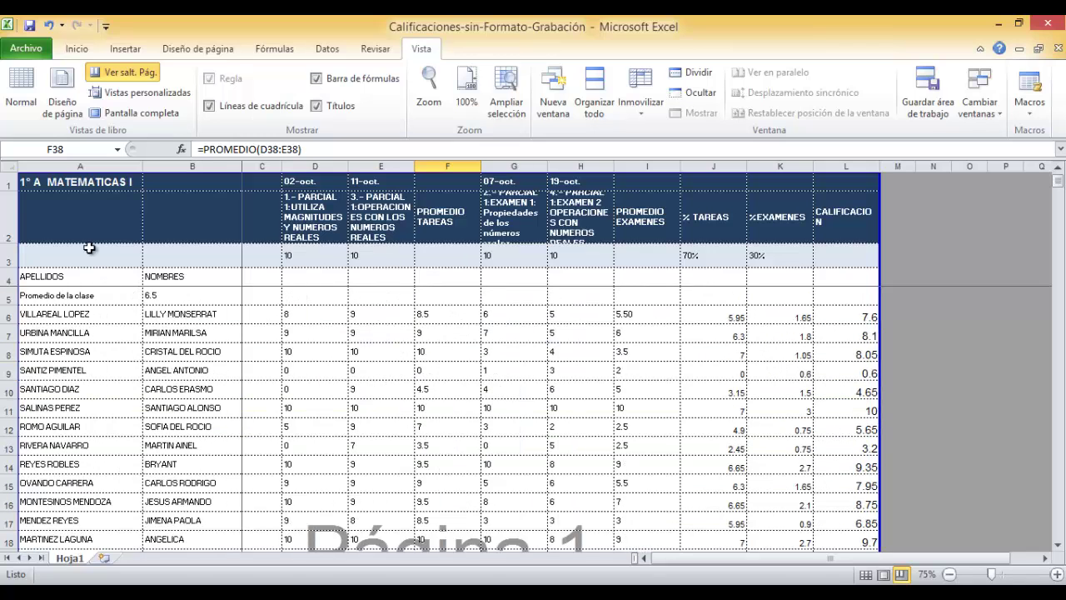
Add a thick dash-dot bottom border to the grade table range A1:L38.
left_click_drag(73, 184, 863, 494)
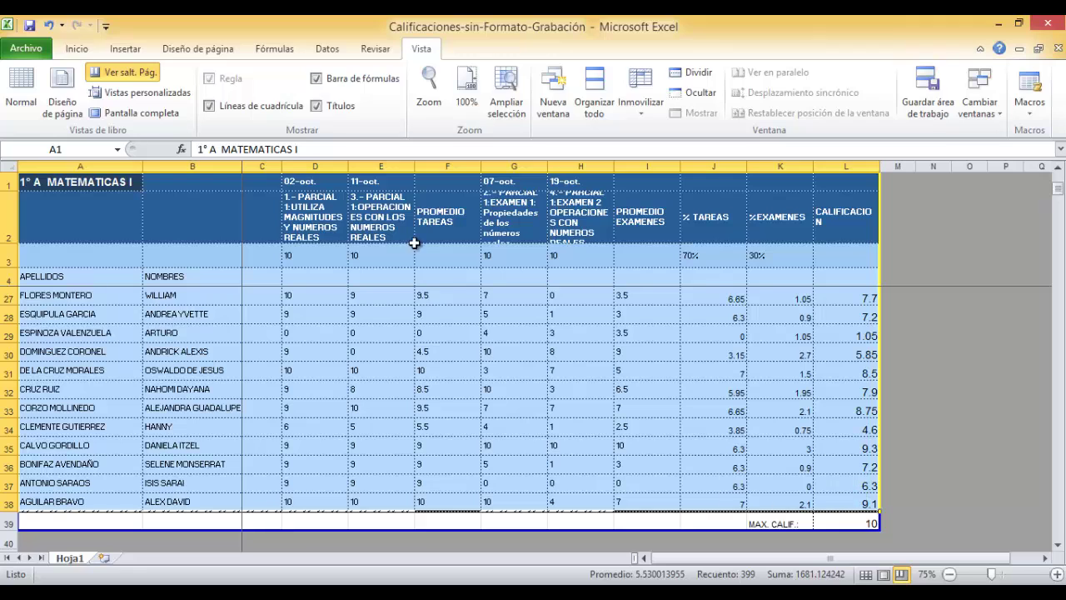
left_click(86, 51)
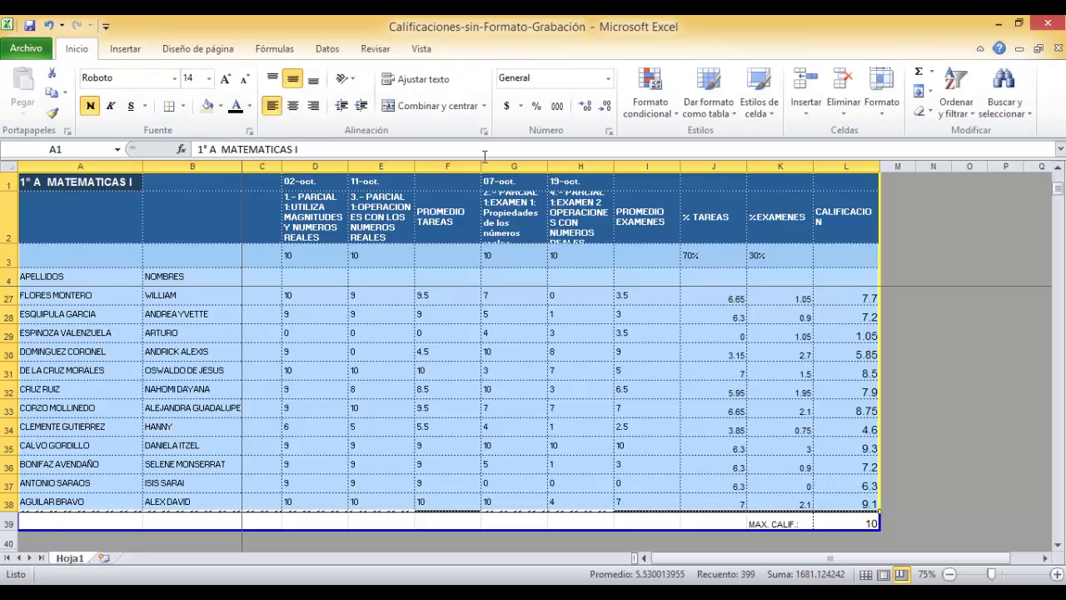
left_click(183, 106)
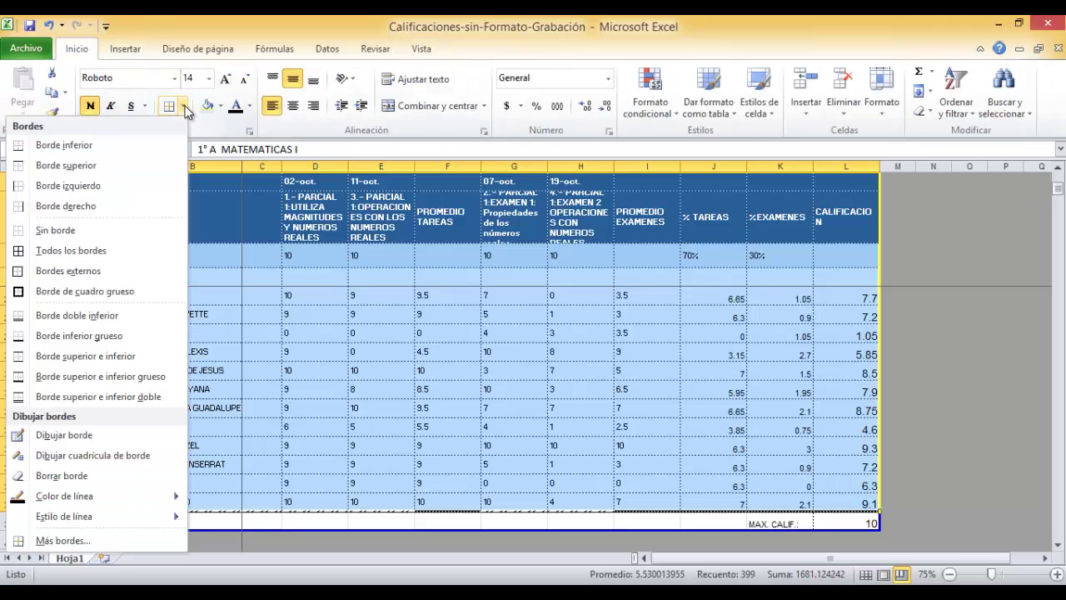
left_click(97, 543)
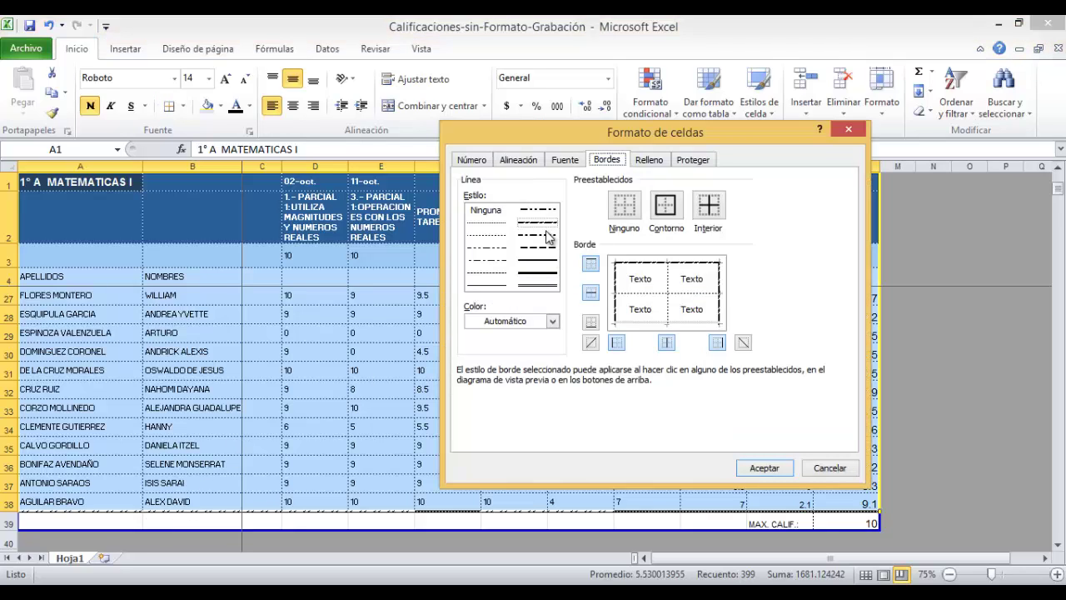
left_click(542, 226)
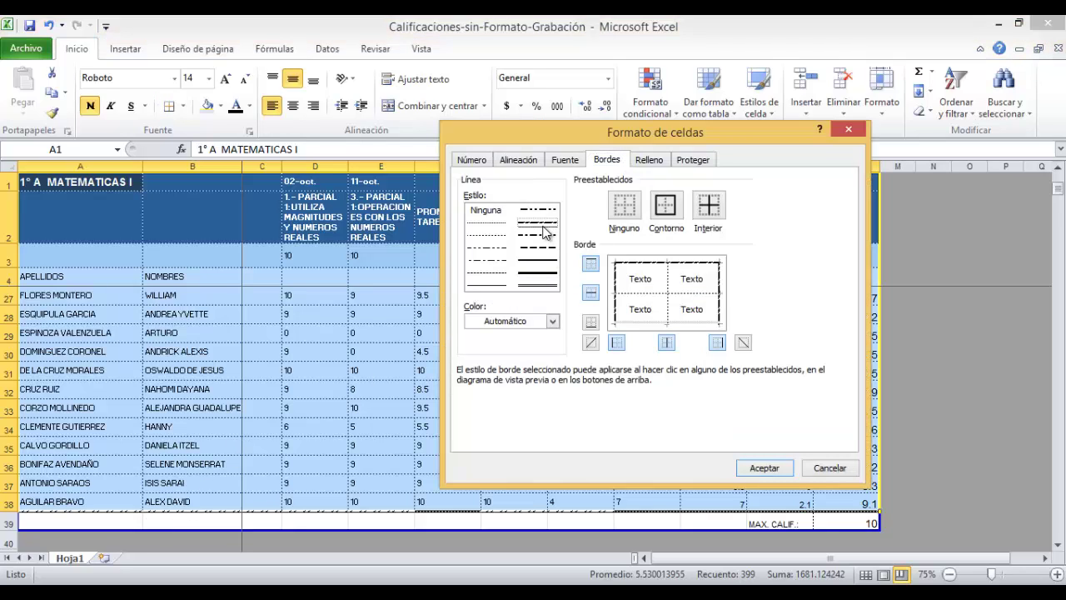
left_click(593, 323)
left_click(763, 467)
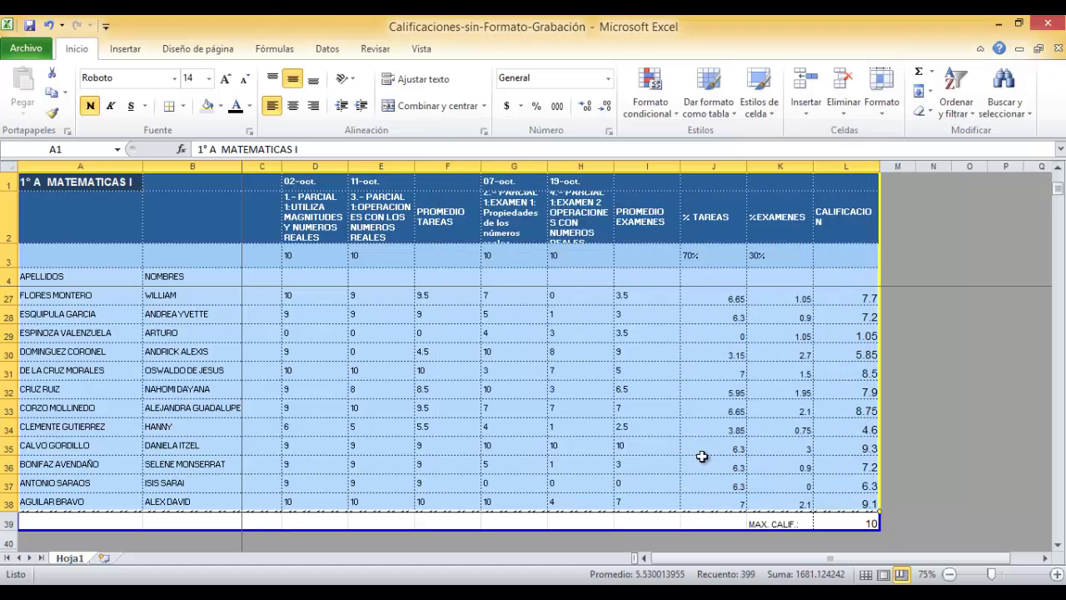
left_click(476, 465)
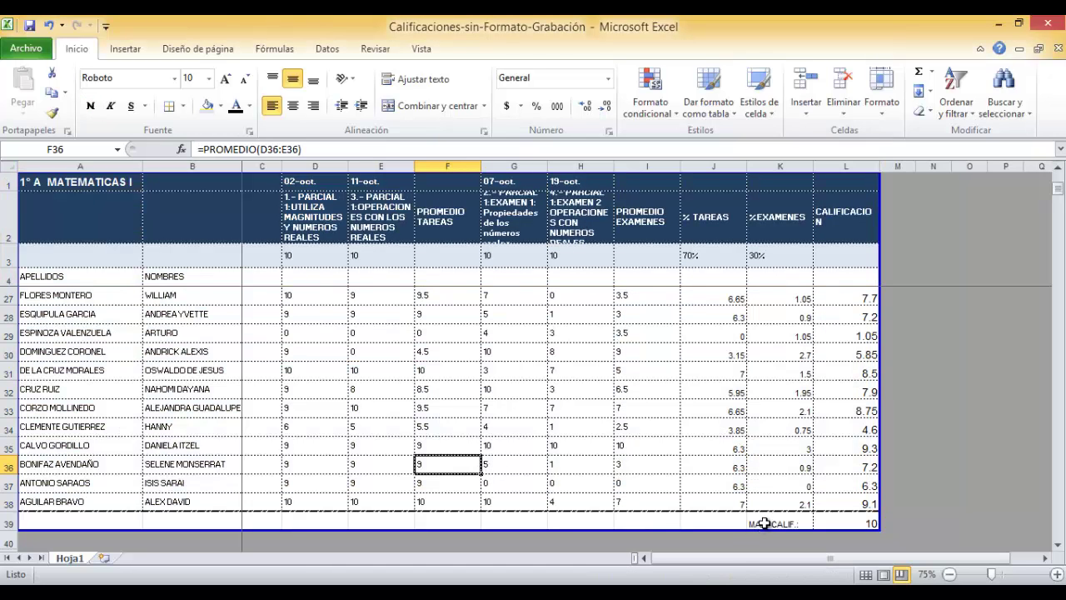
Apply a thick box border around the MAX. CALIF. label and value in K39:L39.
left_click_drag(764, 523, 843, 523)
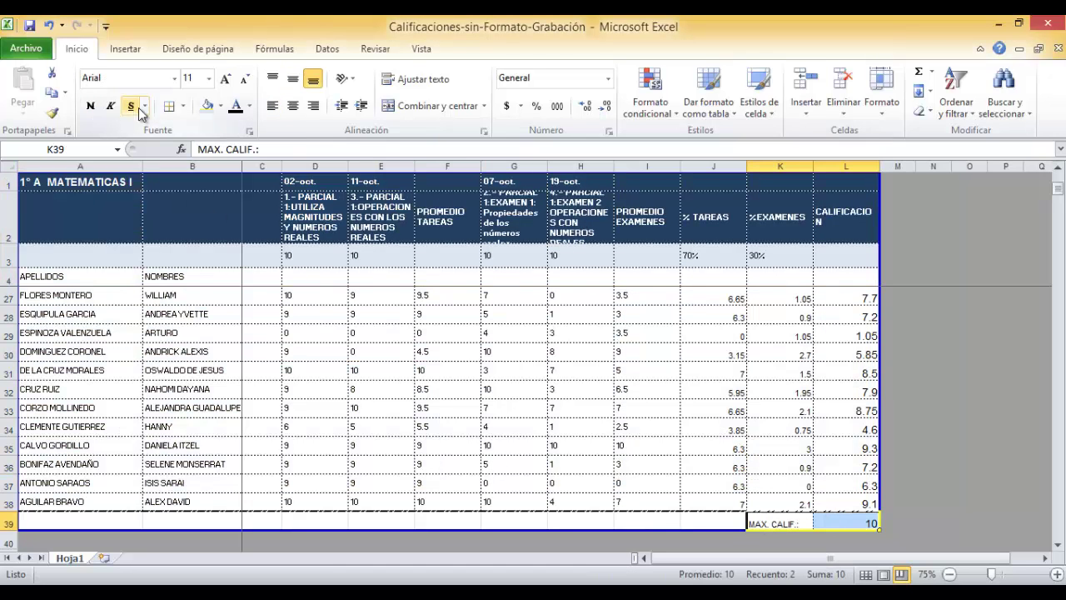
left_click(181, 109)
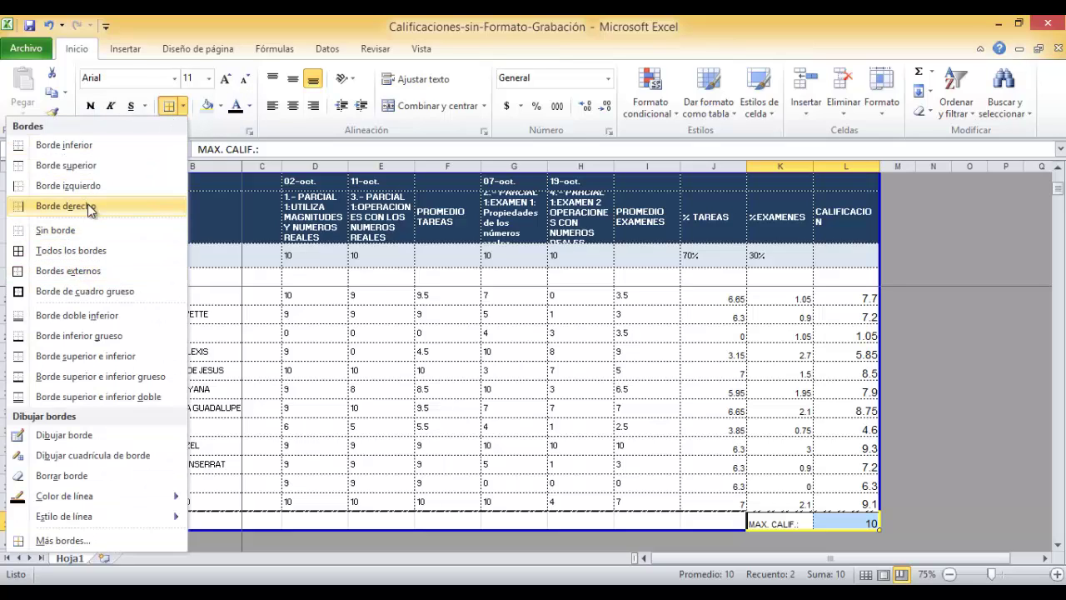
left_click(102, 290)
left_click(558, 427)
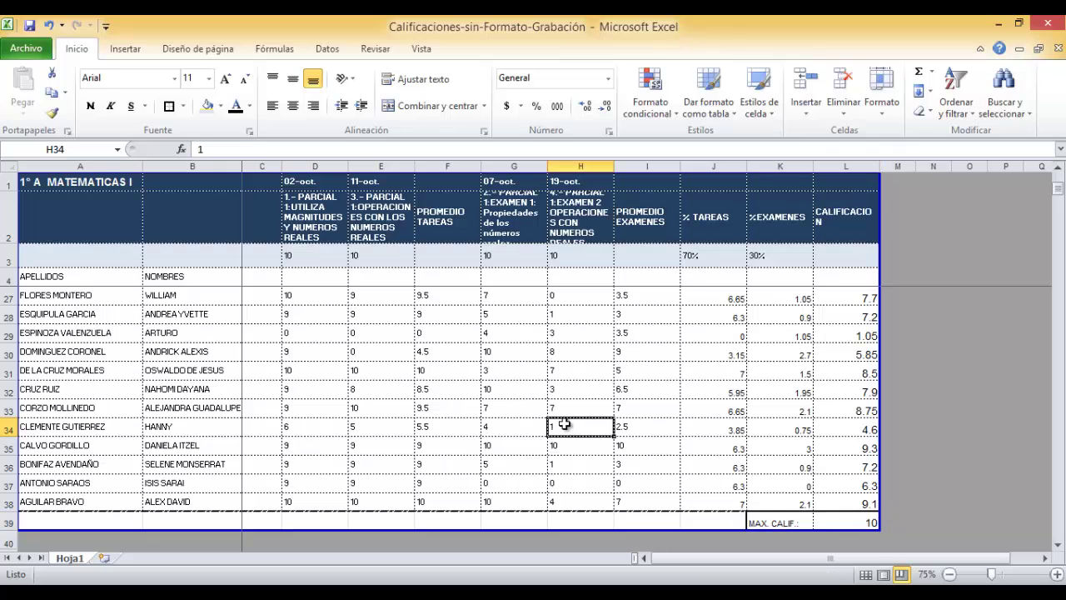
Make the APELLIDOS and NOMBRES headings in row 4 bold.
scroll(396, 421, "up", 1)
scroll(396, 420, "up", 6)
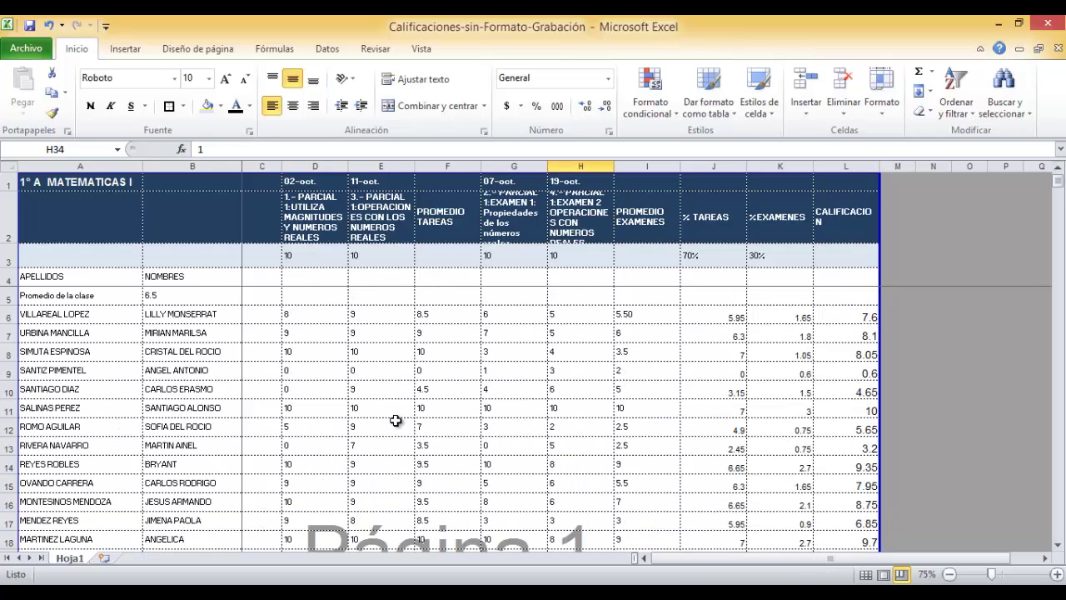
left_click_drag(116, 281, 148, 283)
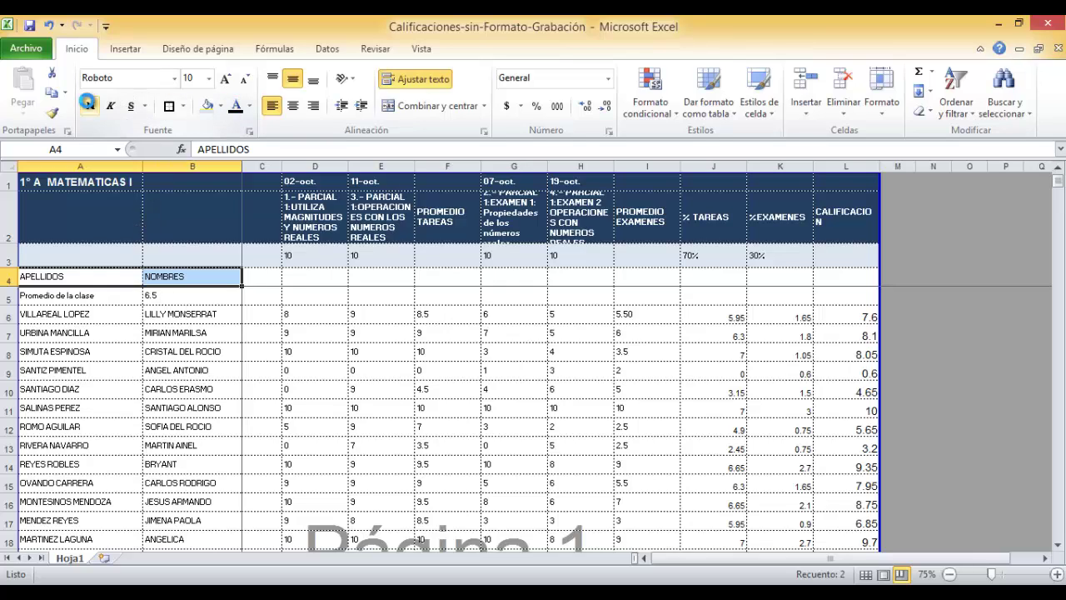
left_click(90, 106)
left_click(205, 425)
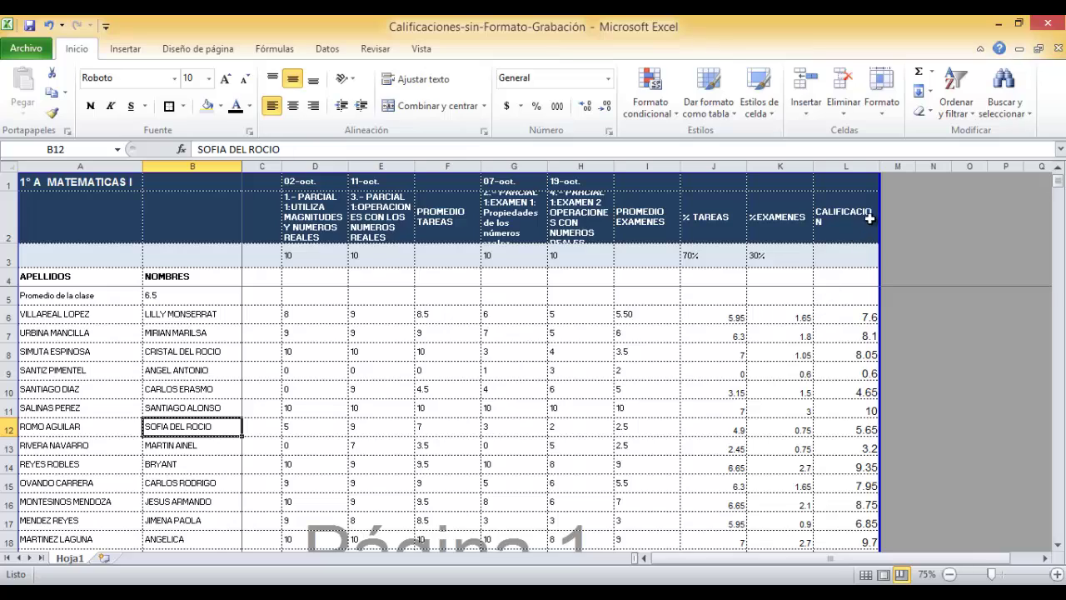
Widen the CALIFICACION column to fit its heading on one line, and increase row 2's height to fit the full exam headings.
left_click_drag(875, 164, 883, 164)
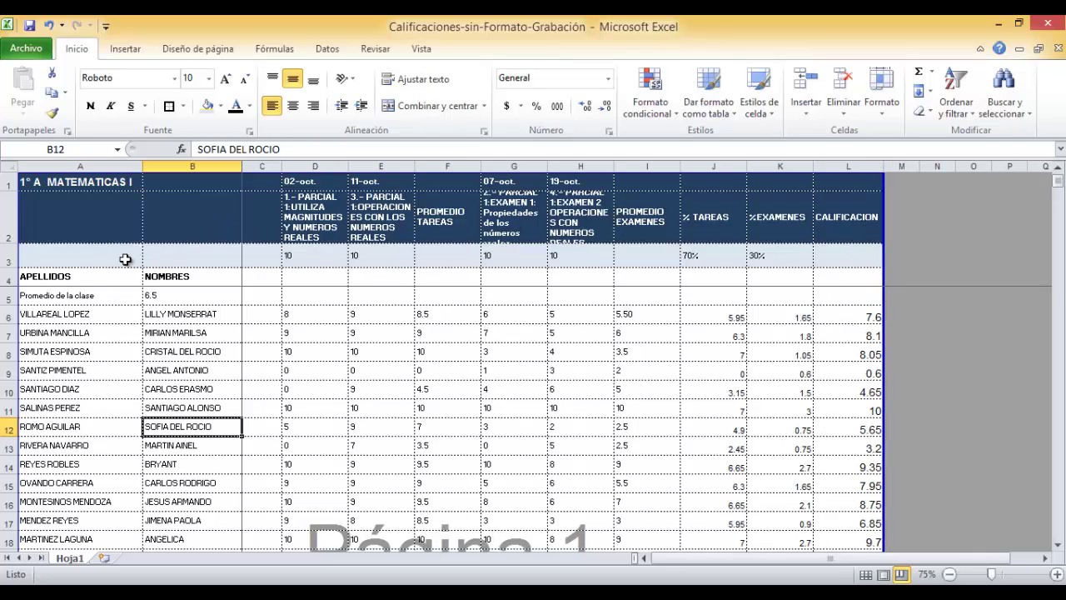
left_click_drag(14, 245, 13, 262)
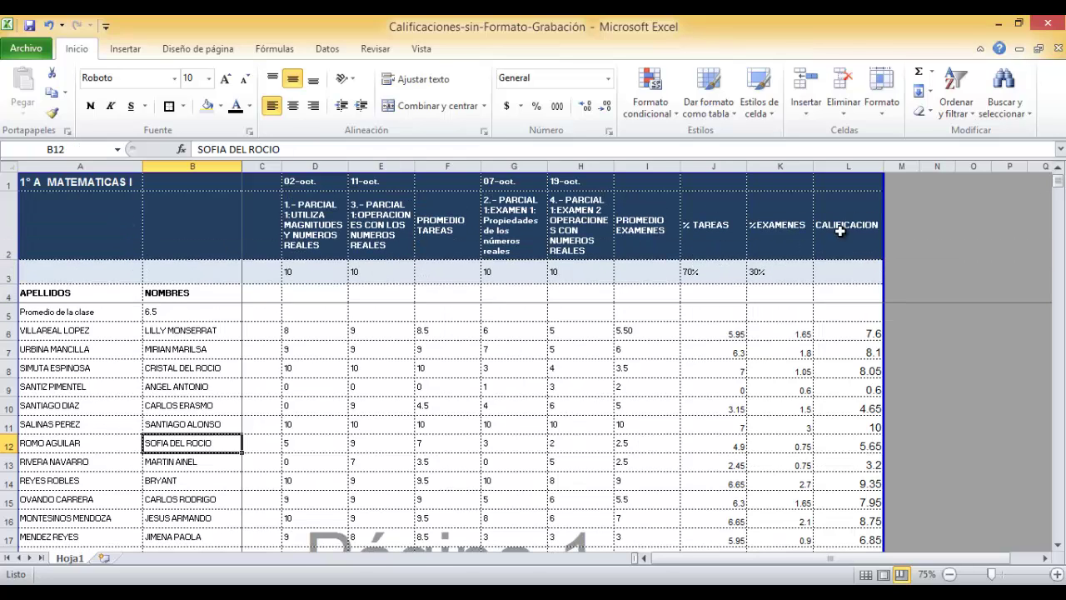
left_click(497, 352)
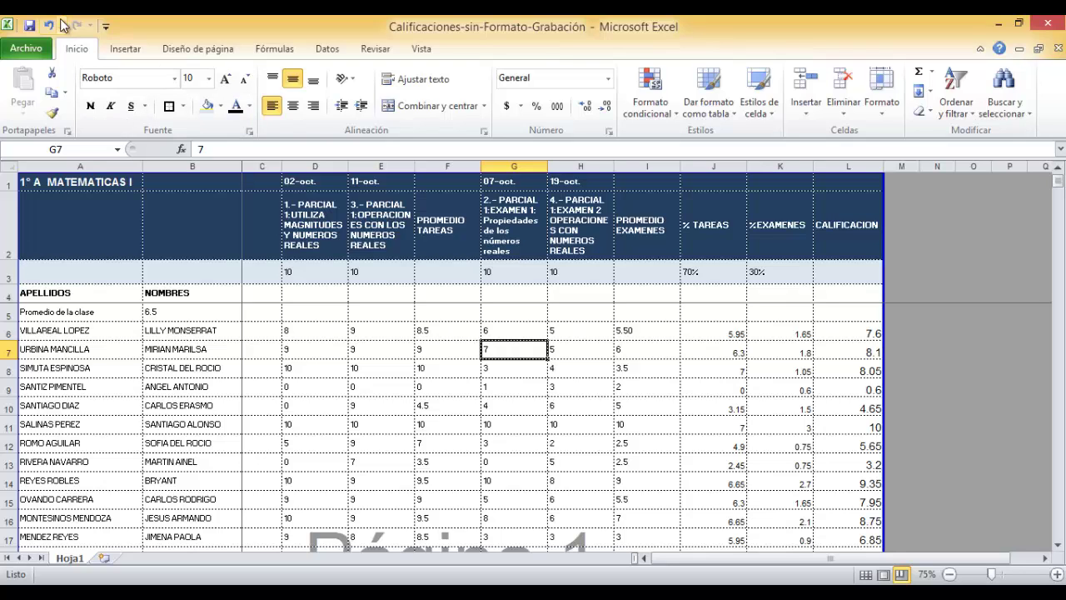
Open the Save As dialog to check the workbook's file name, folder and file type, and return to the sheet.
left_click(39, 51)
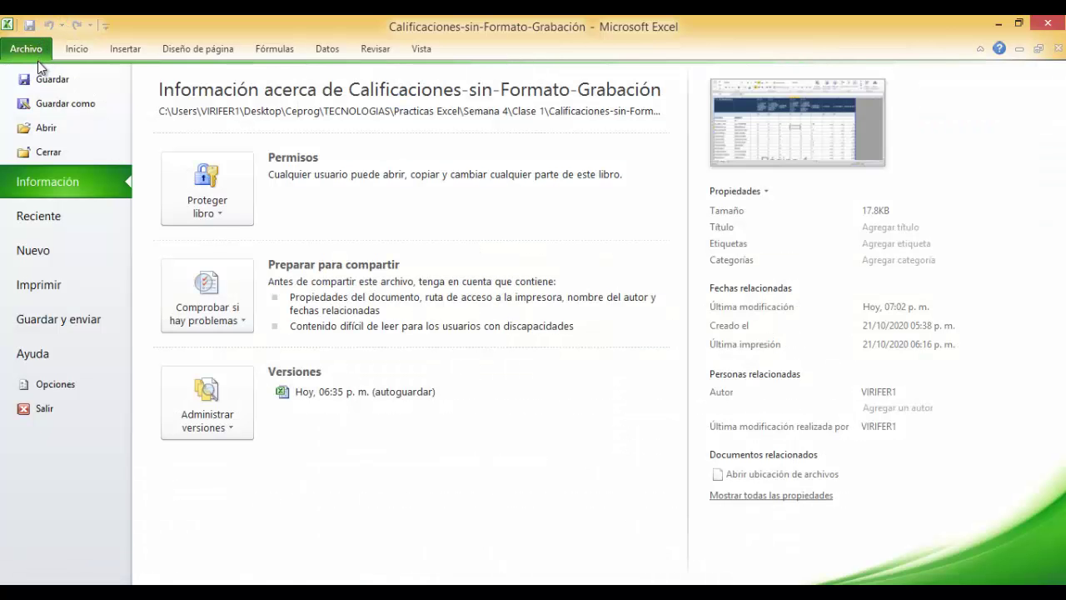
left_click(60, 106)
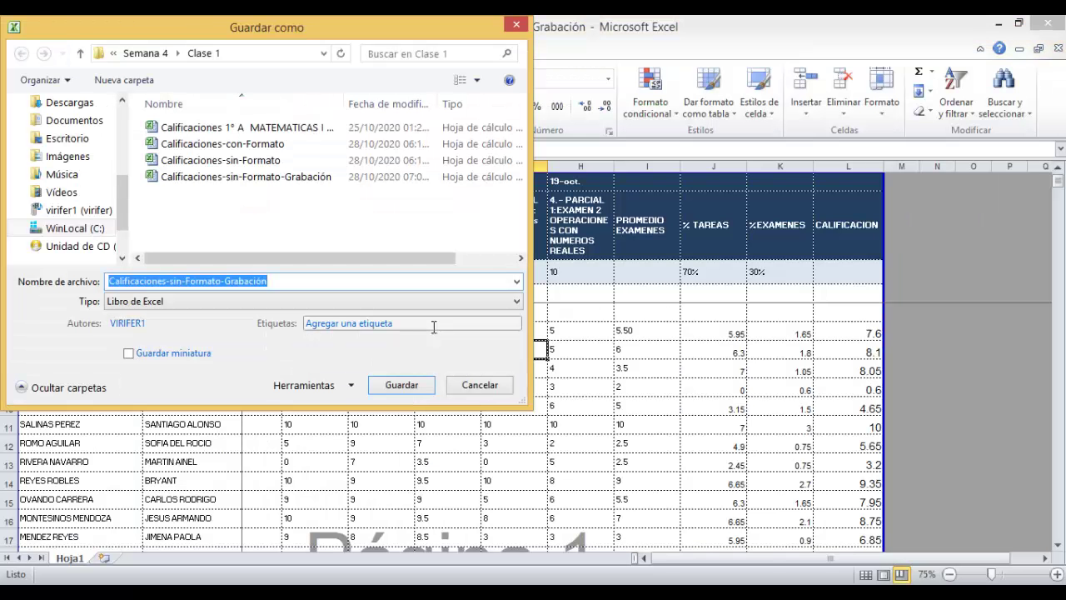
left_click(198, 303)
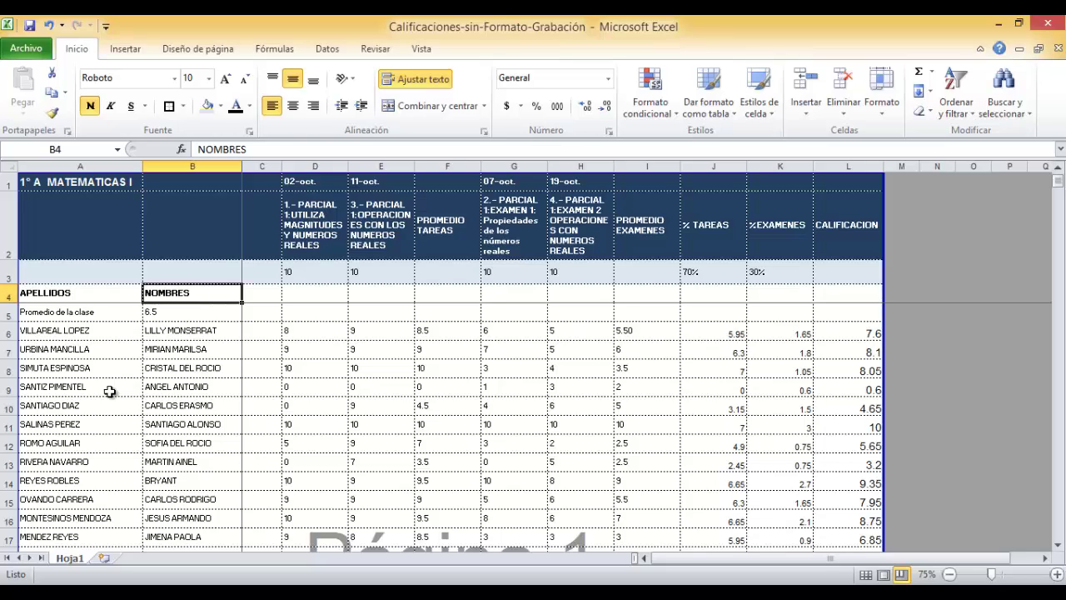
left_click(110, 391)
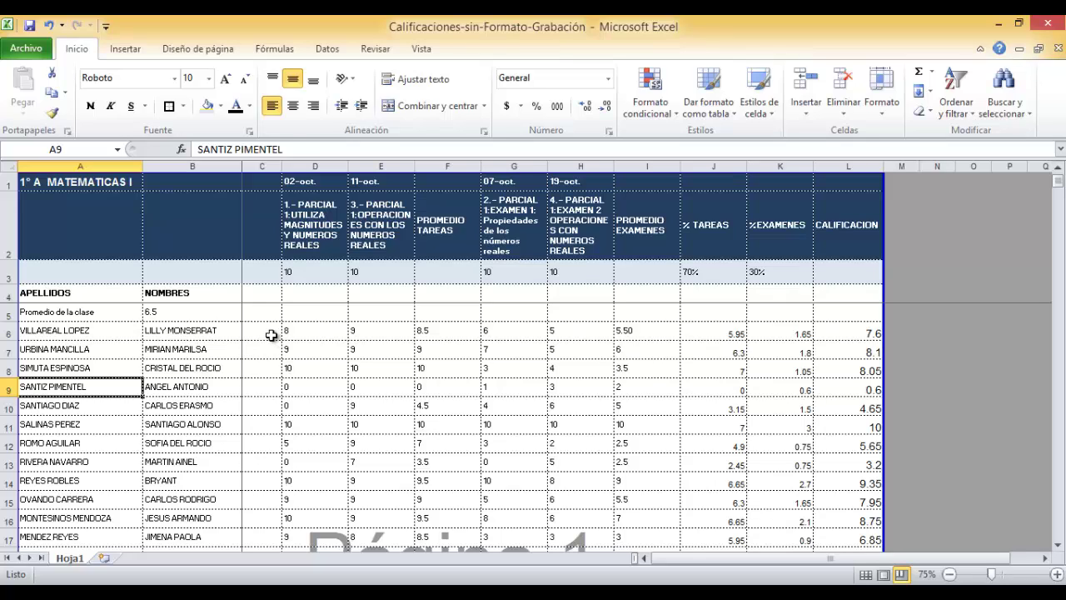
Delete the empty column C between NOMBRES and the first task column.
left_click(271, 335)
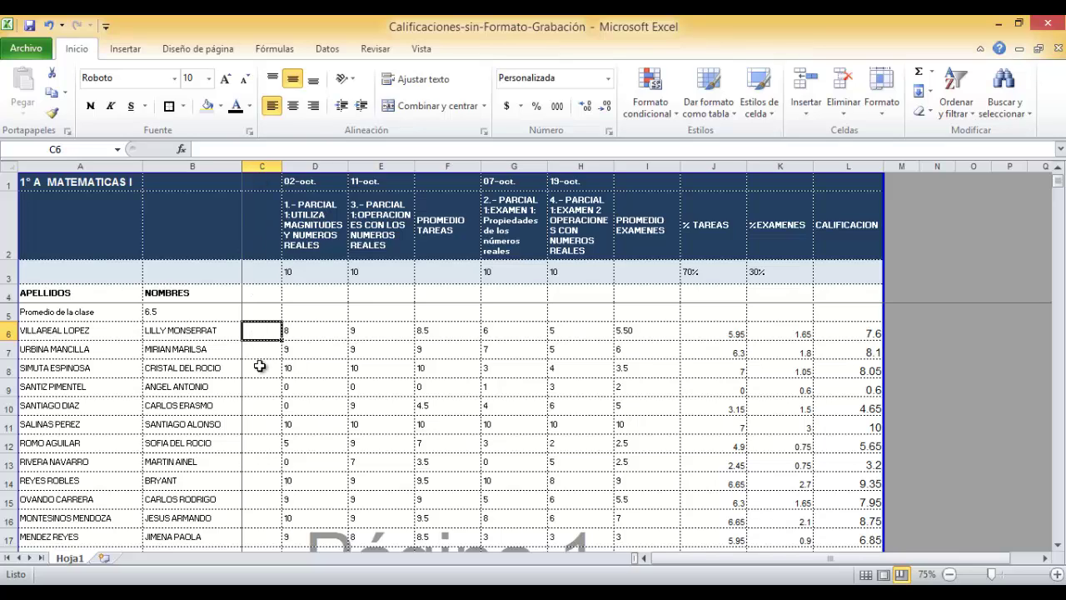
left_click(263, 166)
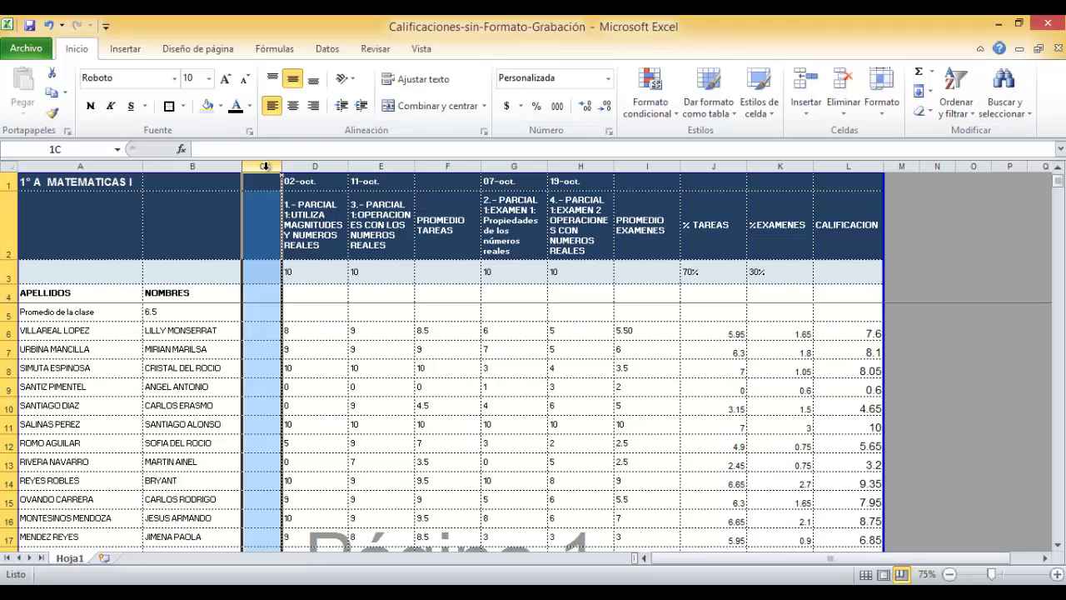
right_click(264, 168)
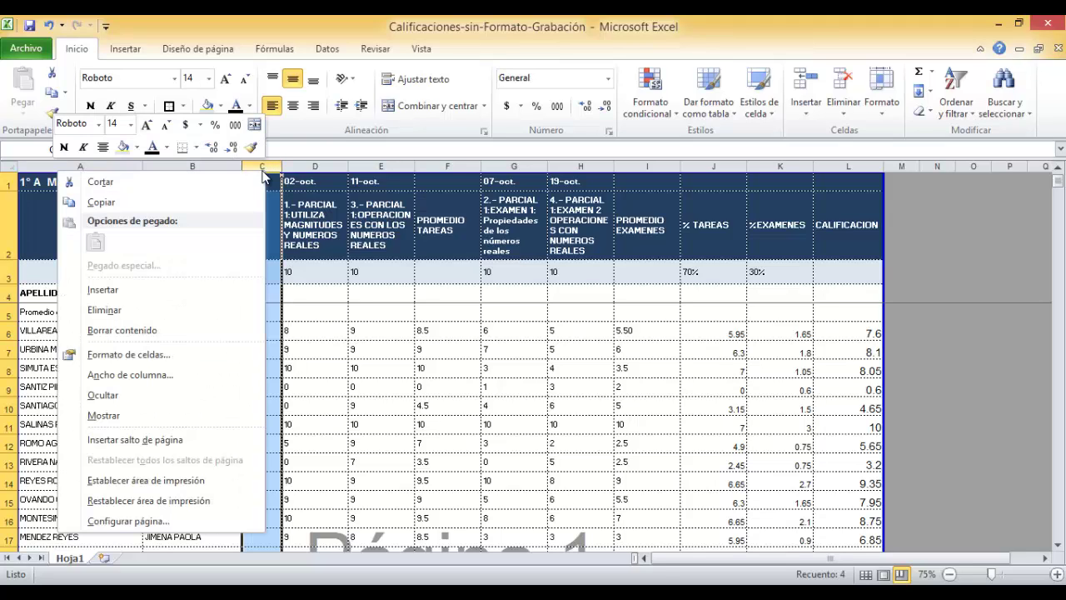
left_click(138, 310)
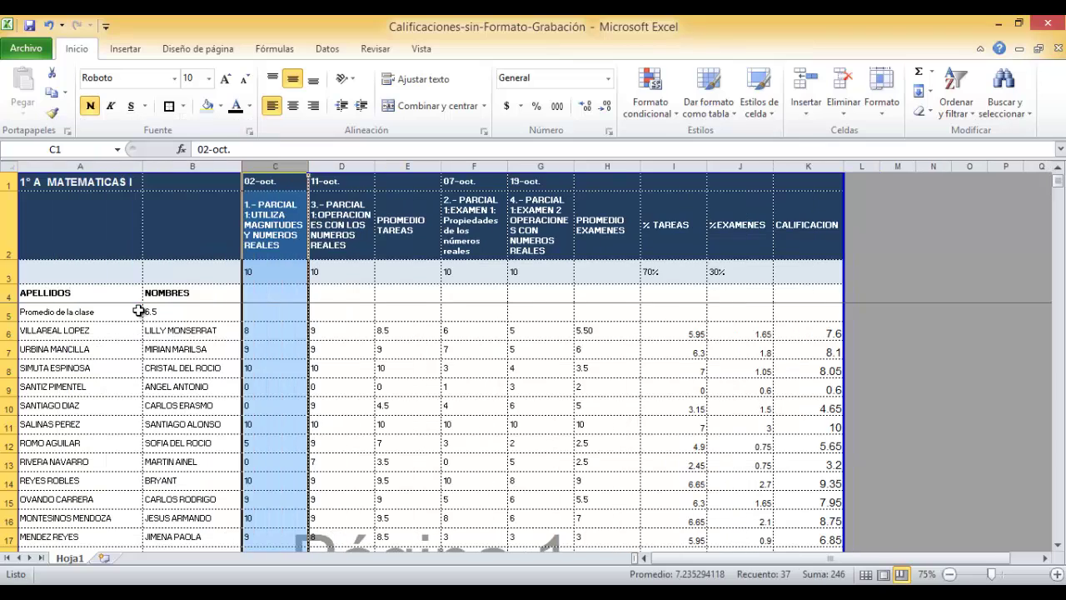
left_click(250, 326)
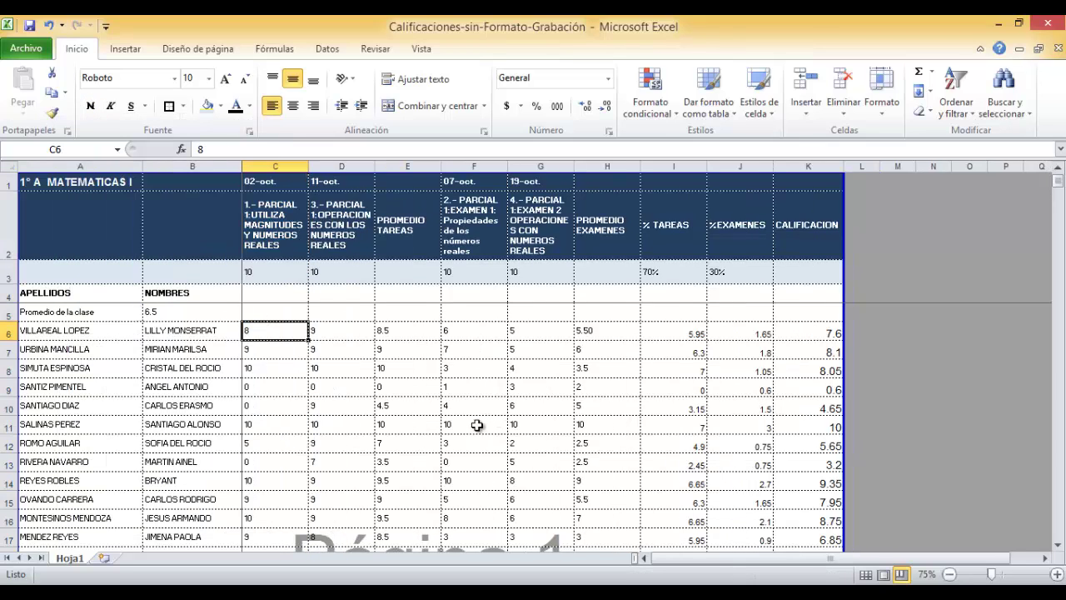
Fill the Promedio de la clase label and value in A5:B5 with light blue, and make the average value bold.
left_click_drag(99, 311, 179, 317)
left_click(208, 106)
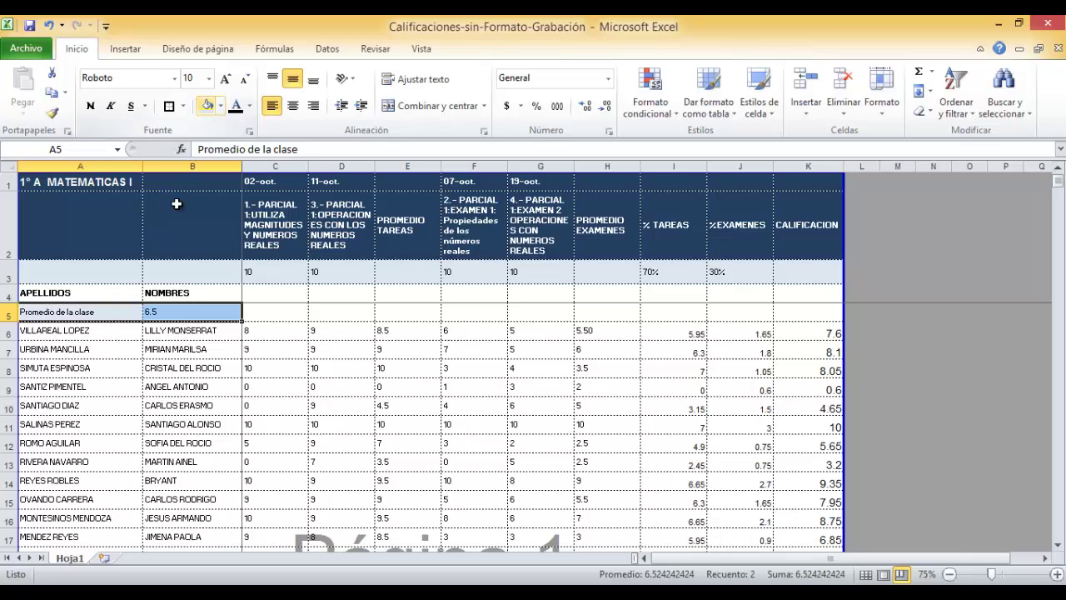
left_click(192, 350)
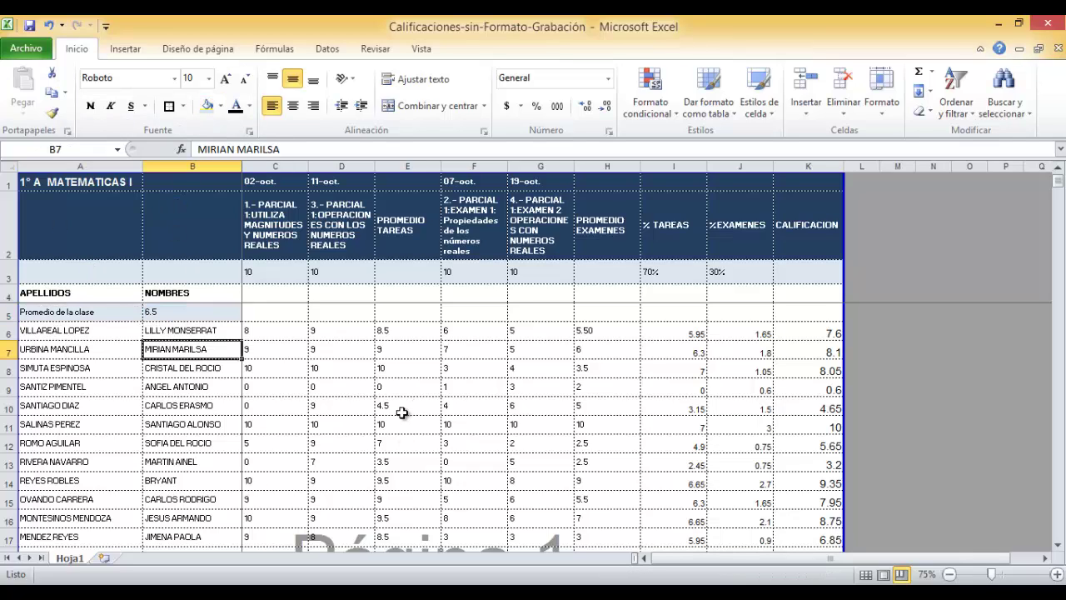
left_click(220, 311)
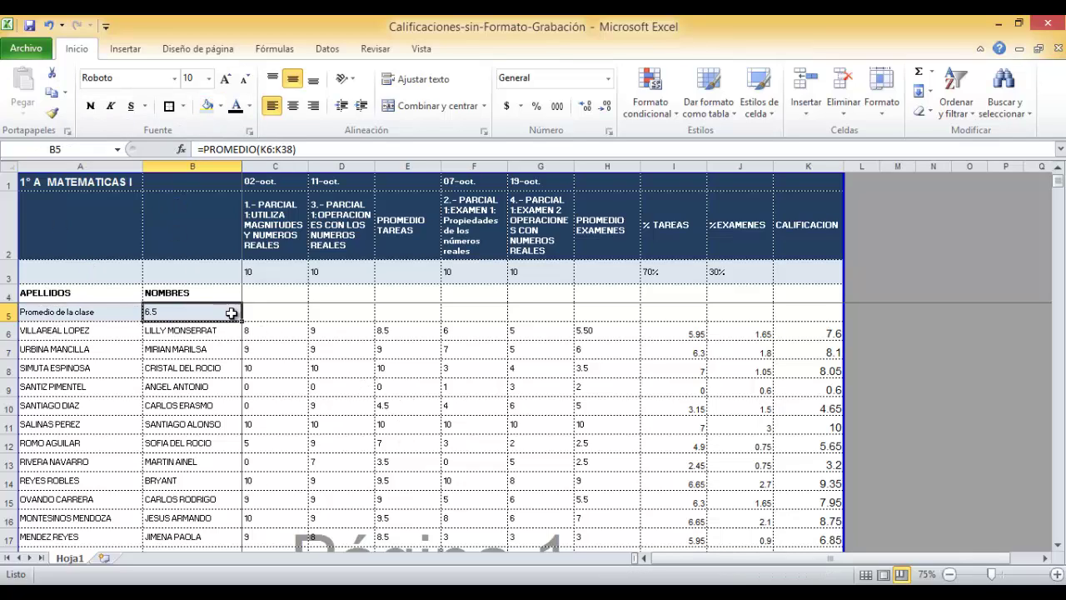
left_click(90, 106)
left_click(498, 536)
Review the formatted table and its formulas, from the class average in B5 down to the MAX. CALIF. value in K39.
scroll(764, 491, "down", 3)
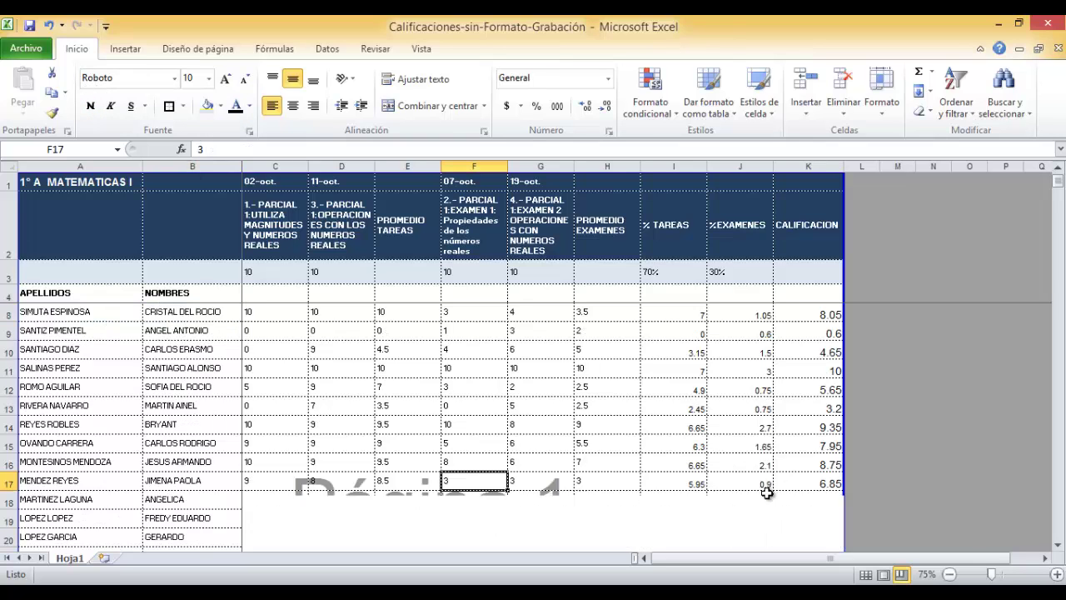
scroll(765, 501, "down", 5)
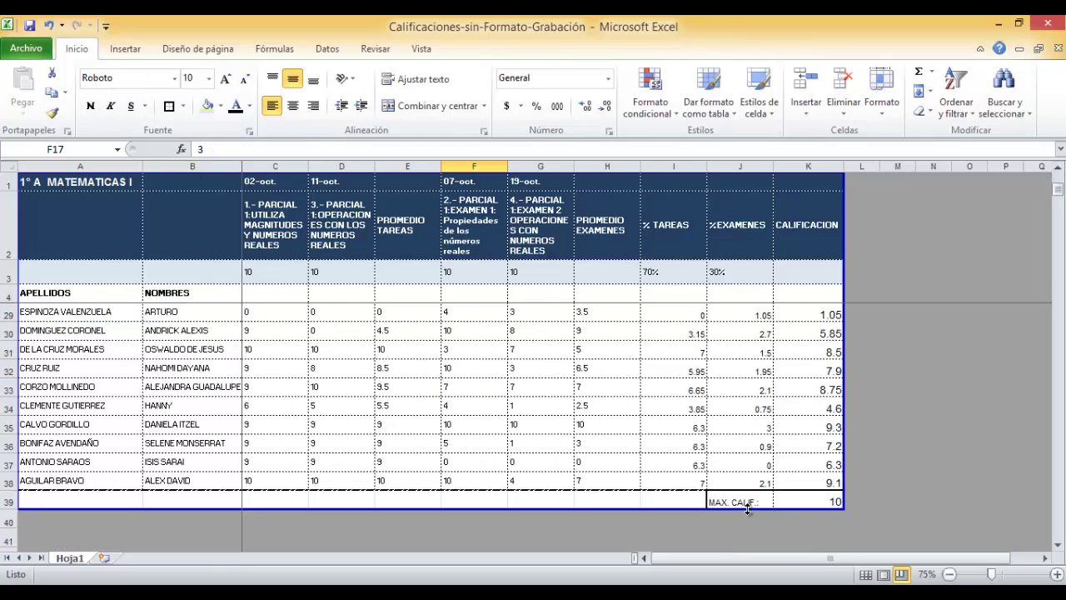
scroll(409, 453, "up", 8)
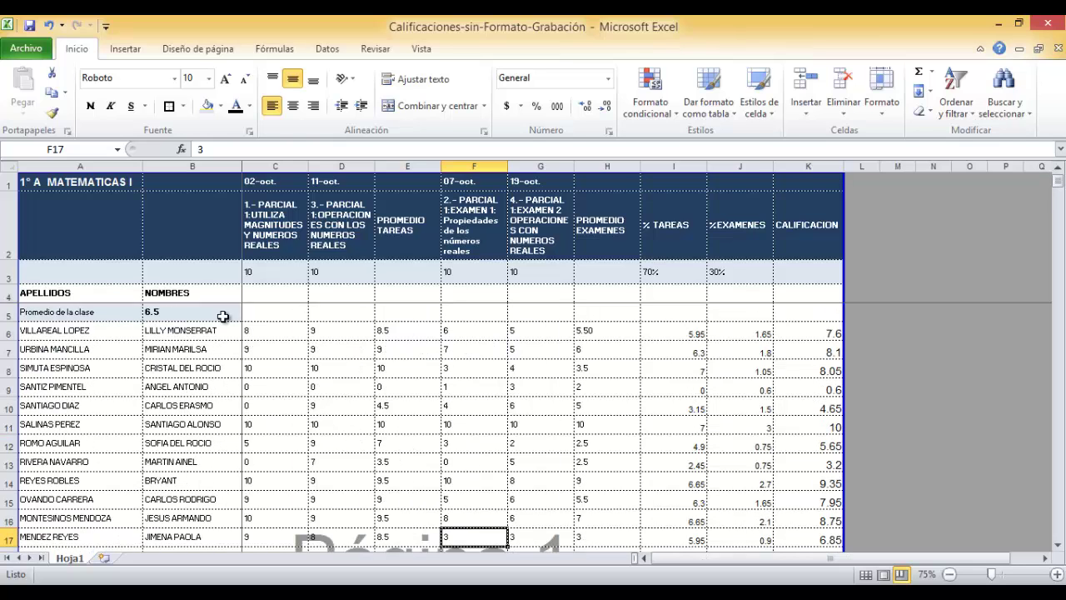
left_click(223, 315)
scroll(683, 479, "down", 2)
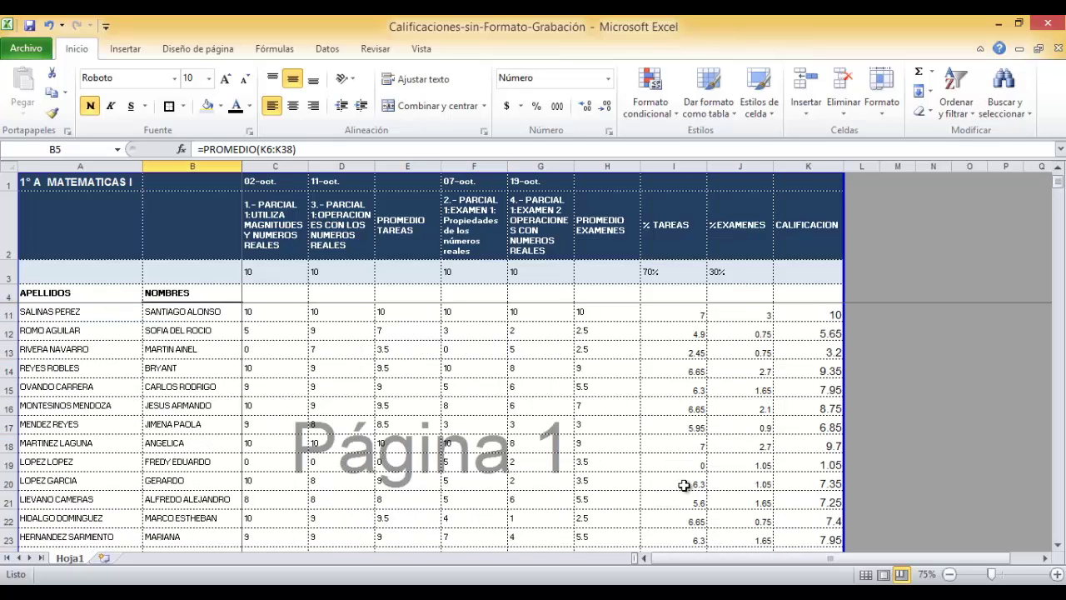
scroll(683, 486, "down", 6)
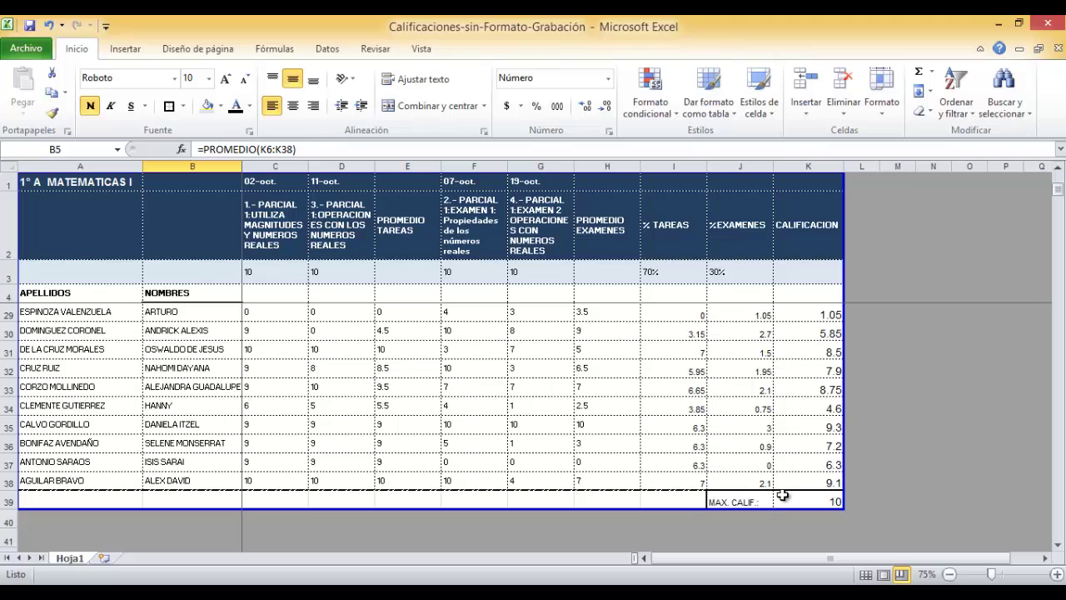
left_click(787, 497)
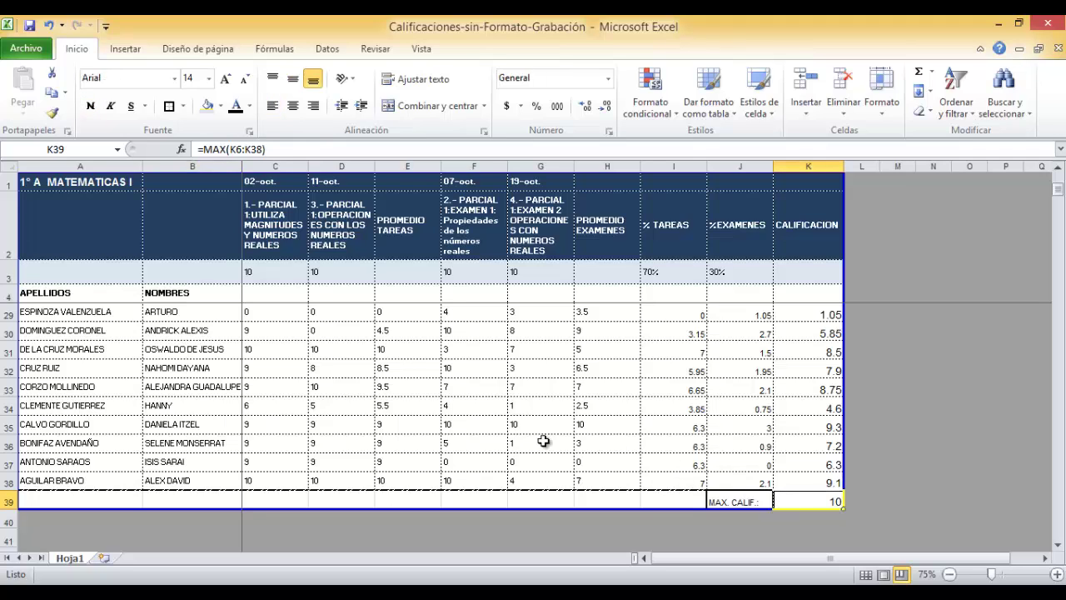
scroll(351, 418, "up", 8)
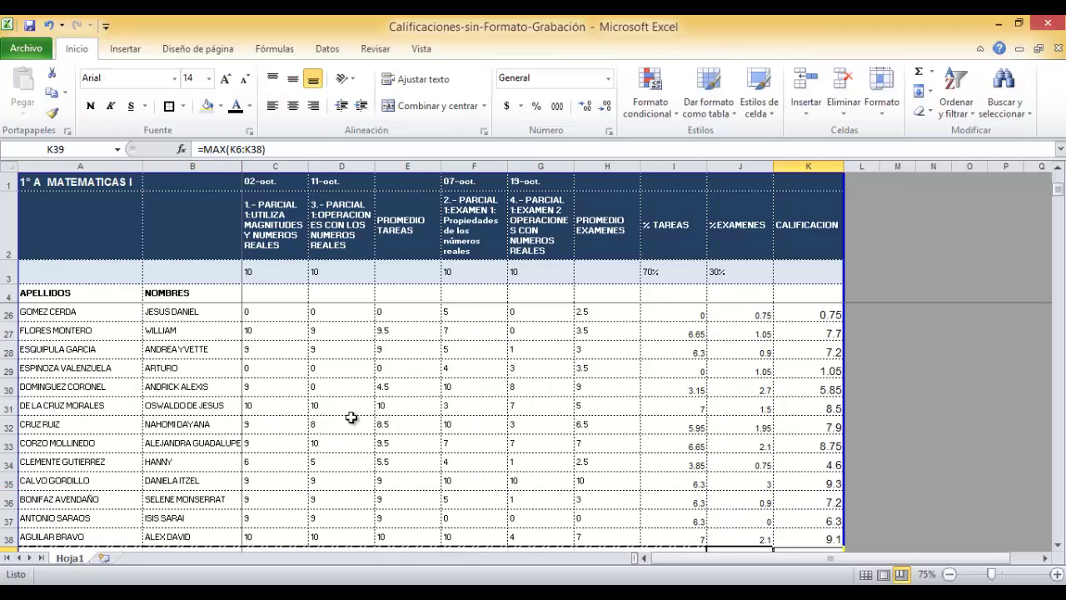